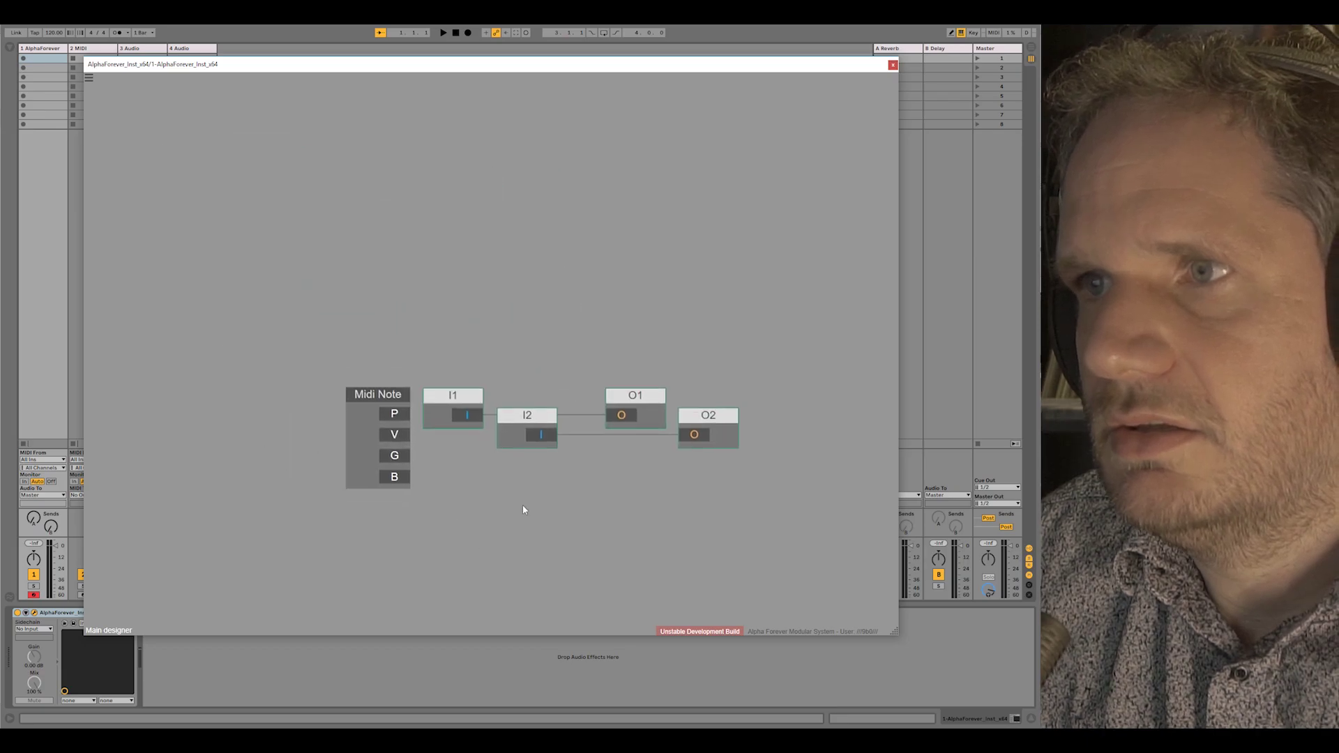
Step: Select all the existing modules, including Midi Note and the inputs and outputs, and delete them from the patch
click(341, 341)
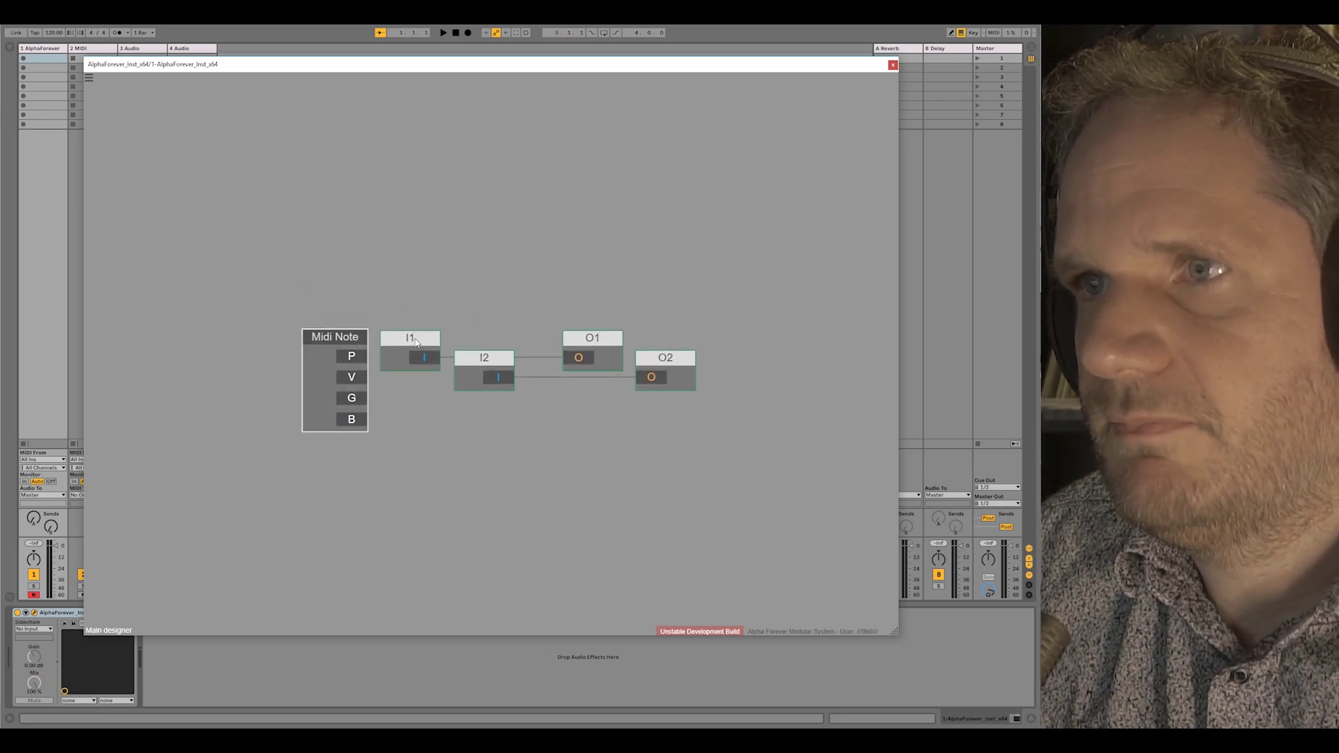
shift+click(417, 338)
shift+click(487, 357)
shift+click(593, 338)
shift+click(643, 356)
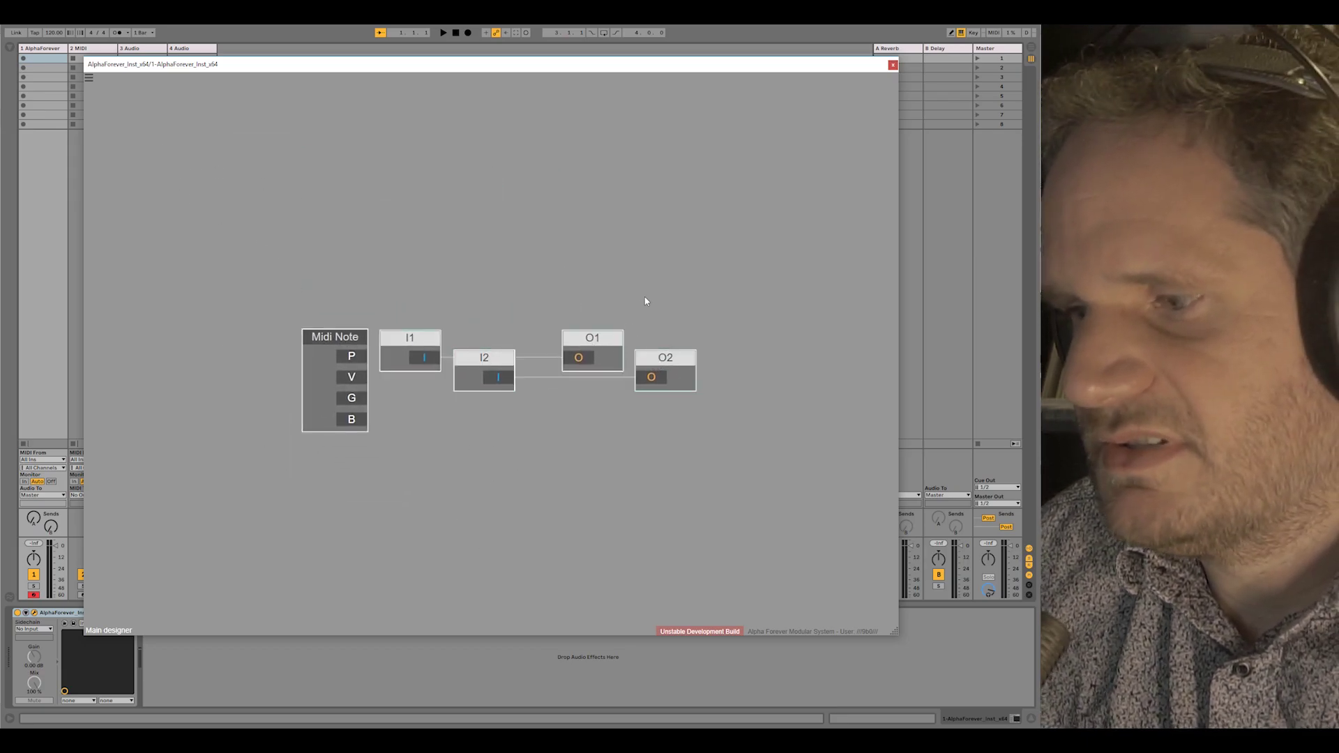
key(ctrl+a)
key(Delete)
Step: Find the oscillators and add an OSC Multi module to the empty patch
right_click(461, 281)
text(osc)
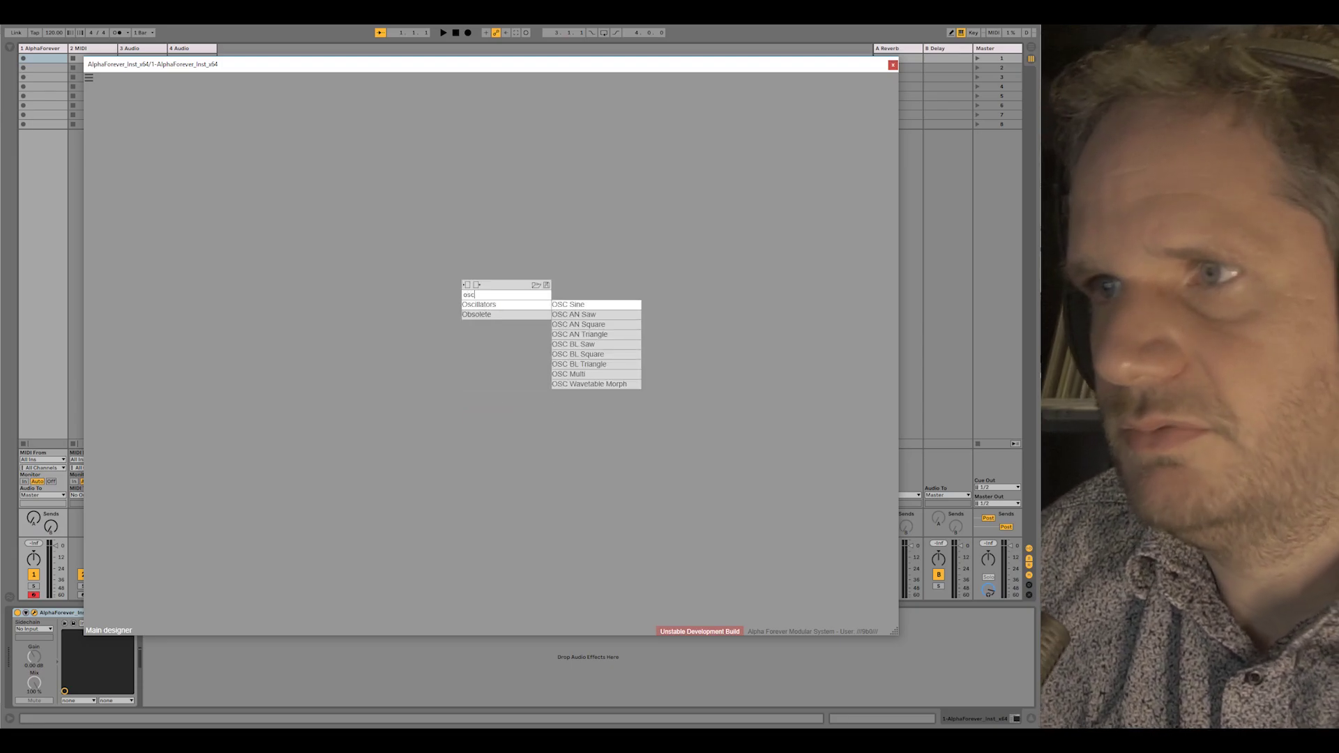
click(594, 371)
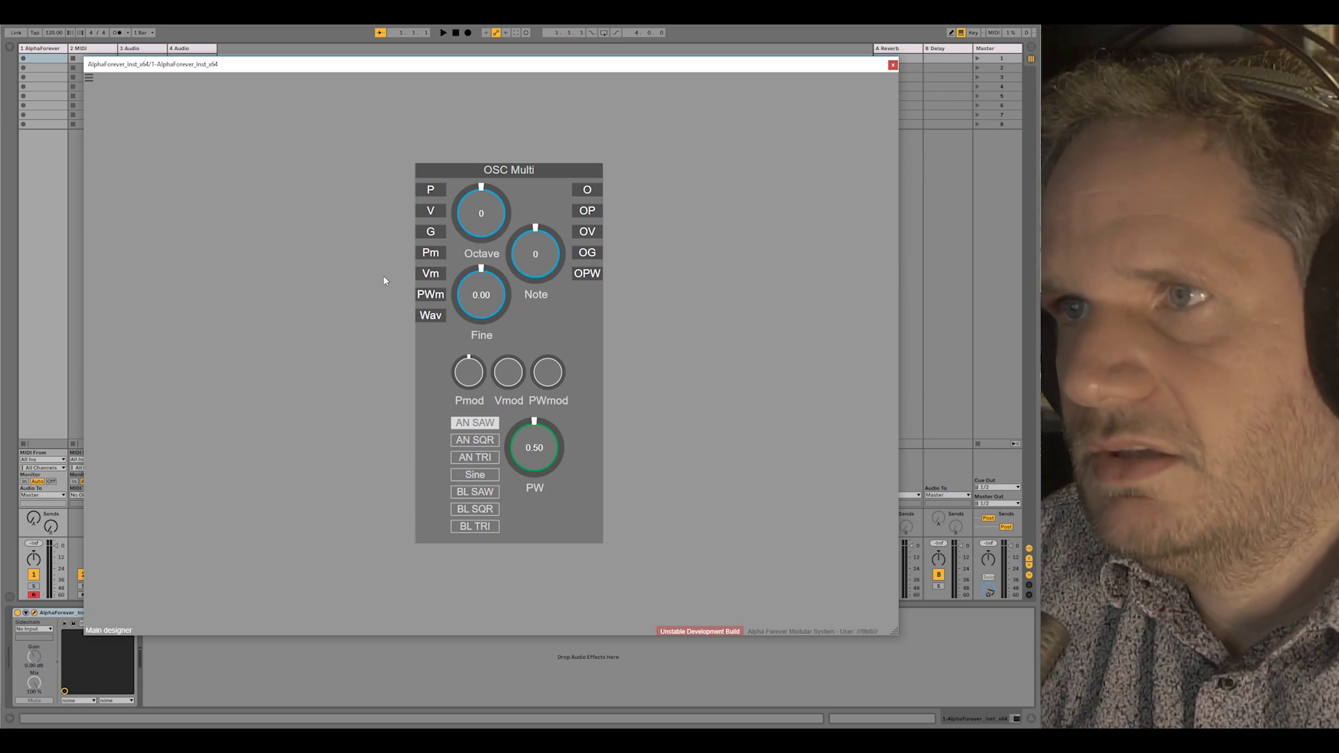
Step: Add a Mixer 4 Lin module fed by the OSC Multi's O output
right_click(590, 182)
text(m)
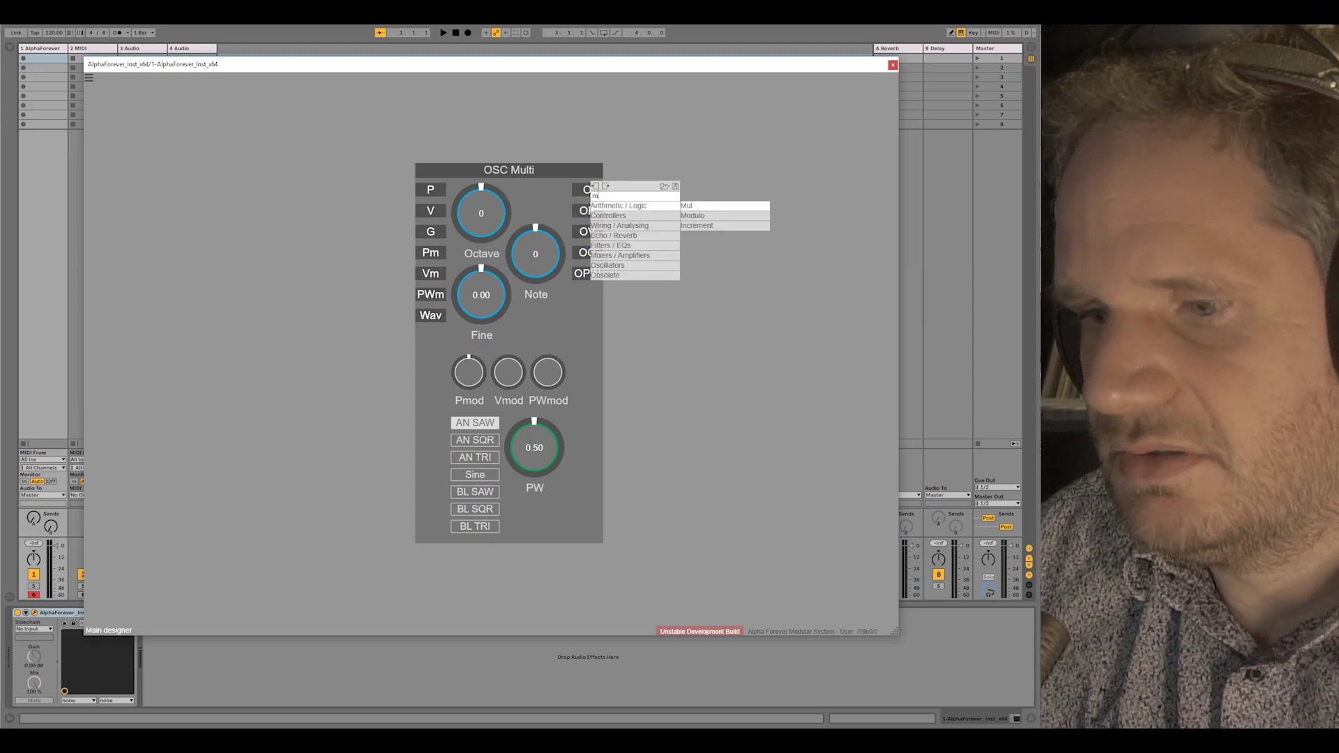
text(ix)
click(717, 207)
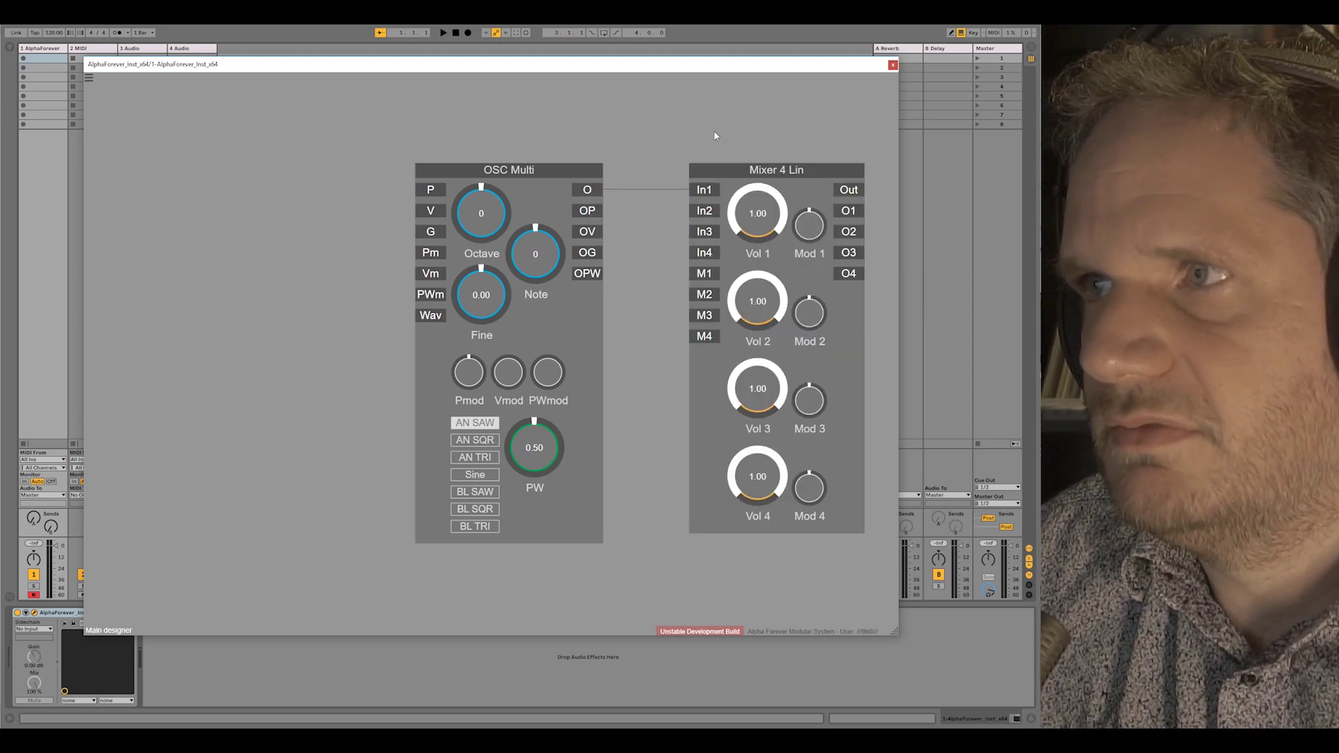
drag(715, 136, 449, 132)
double_click(590, 186)
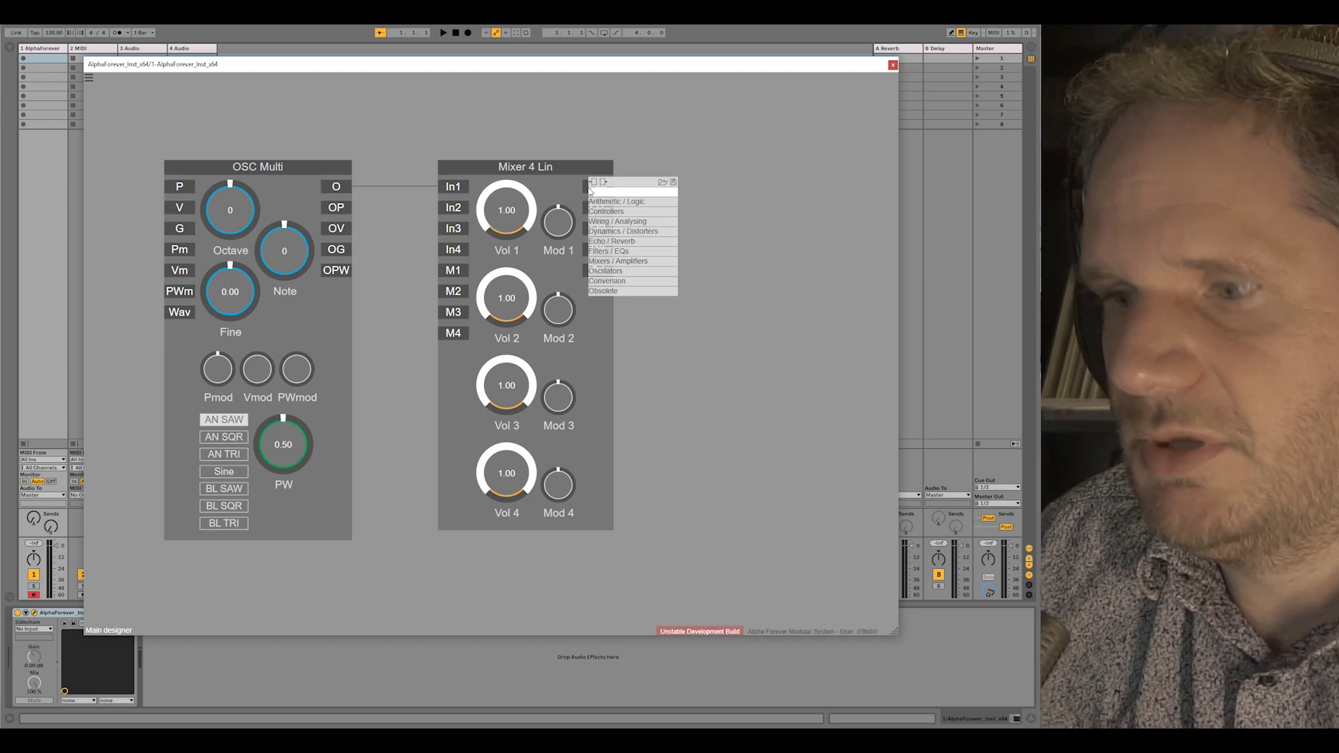
text(filter)
click(718, 233)
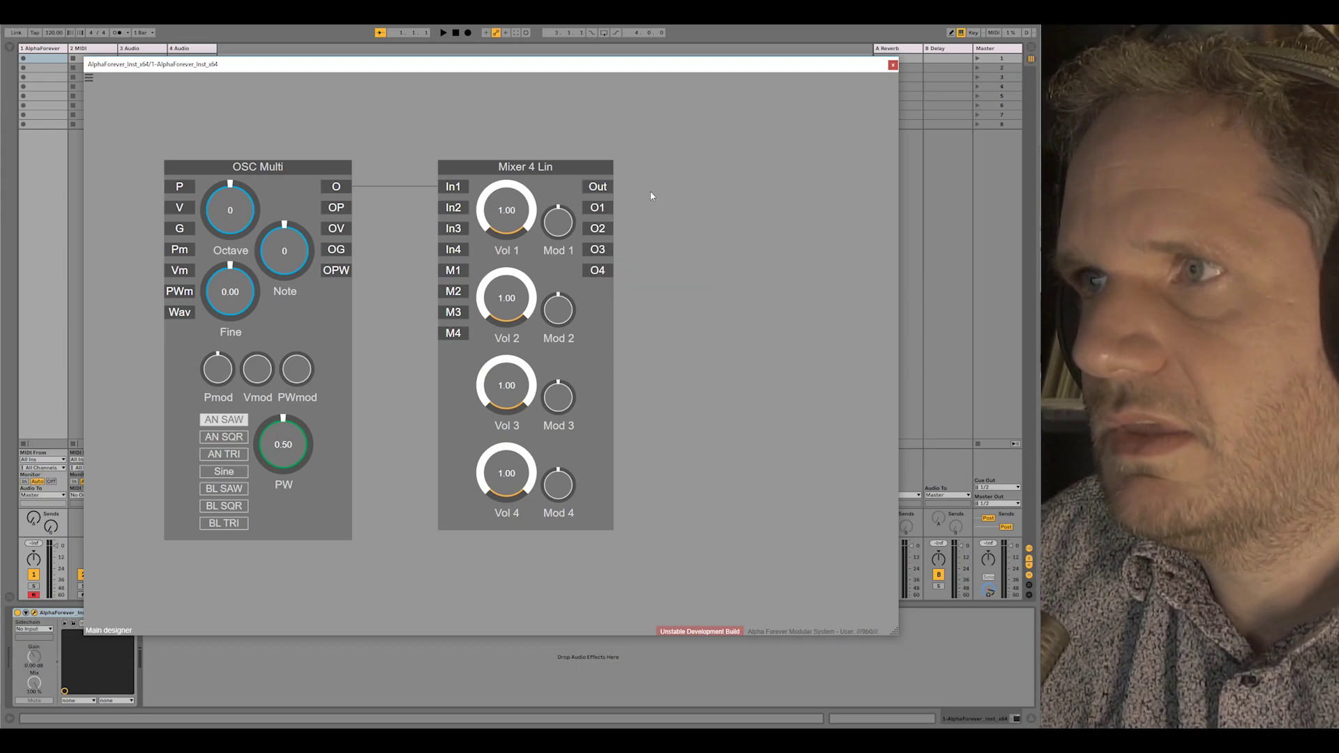
Step: Add a Filter Modulated module fed by the mixer's Out port
double_click(596, 191)
text(filter)
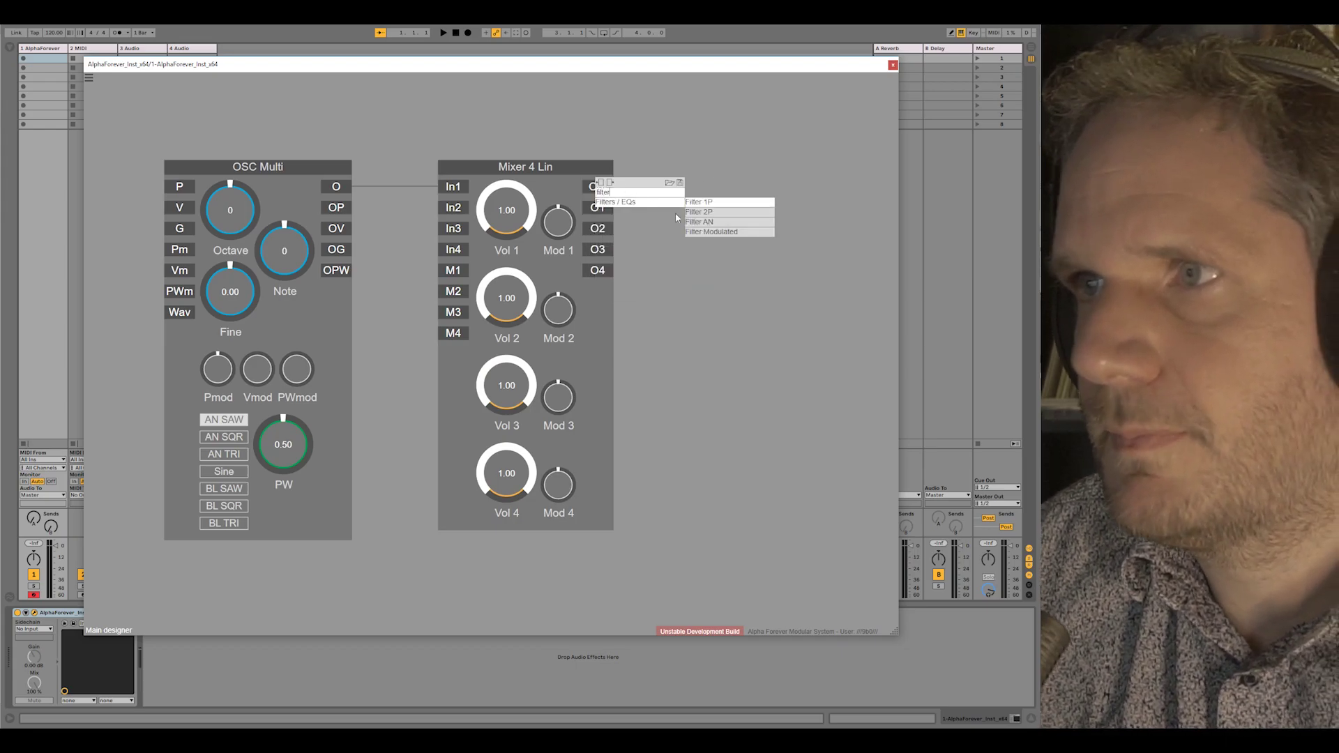
click(700, 234)
Step: Add a Gain Lin module on the filter's OLP output and move it further away from the filter
drag(718, 169, 347, 140)
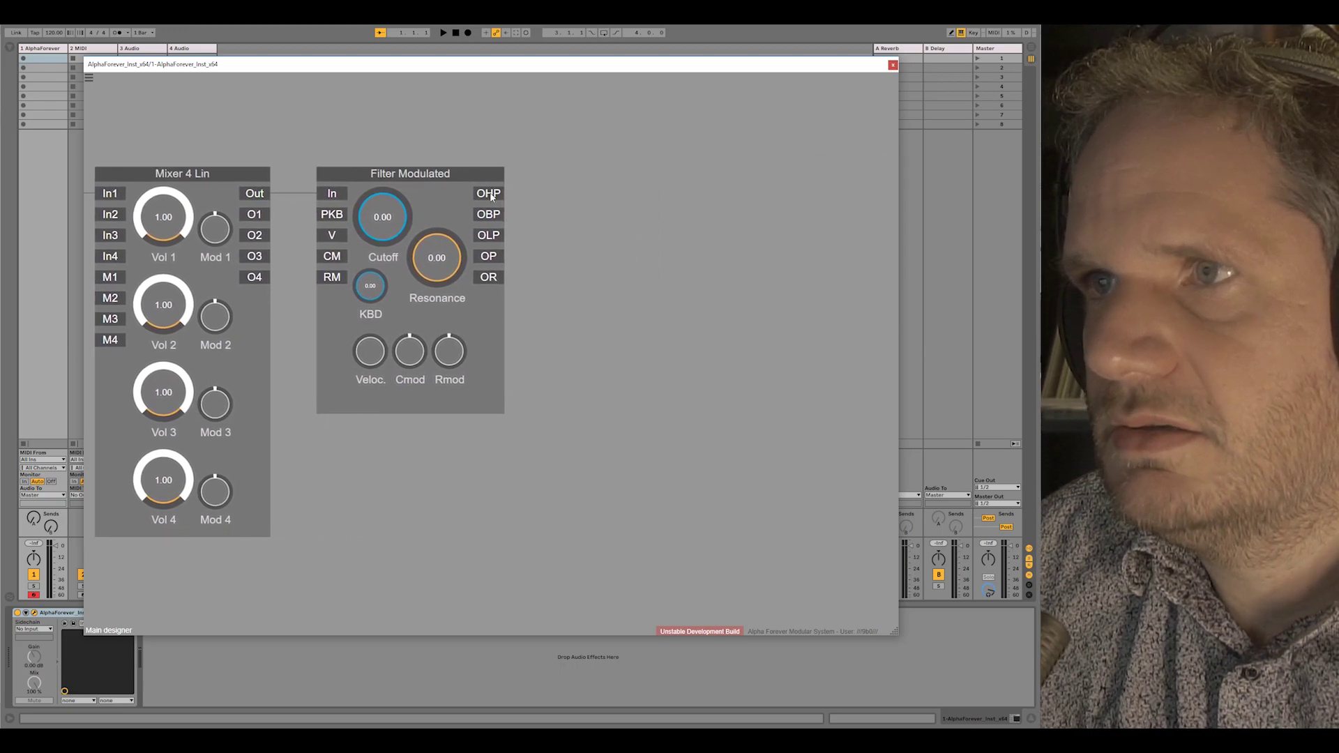
double_click(495, 237)
text(gain)
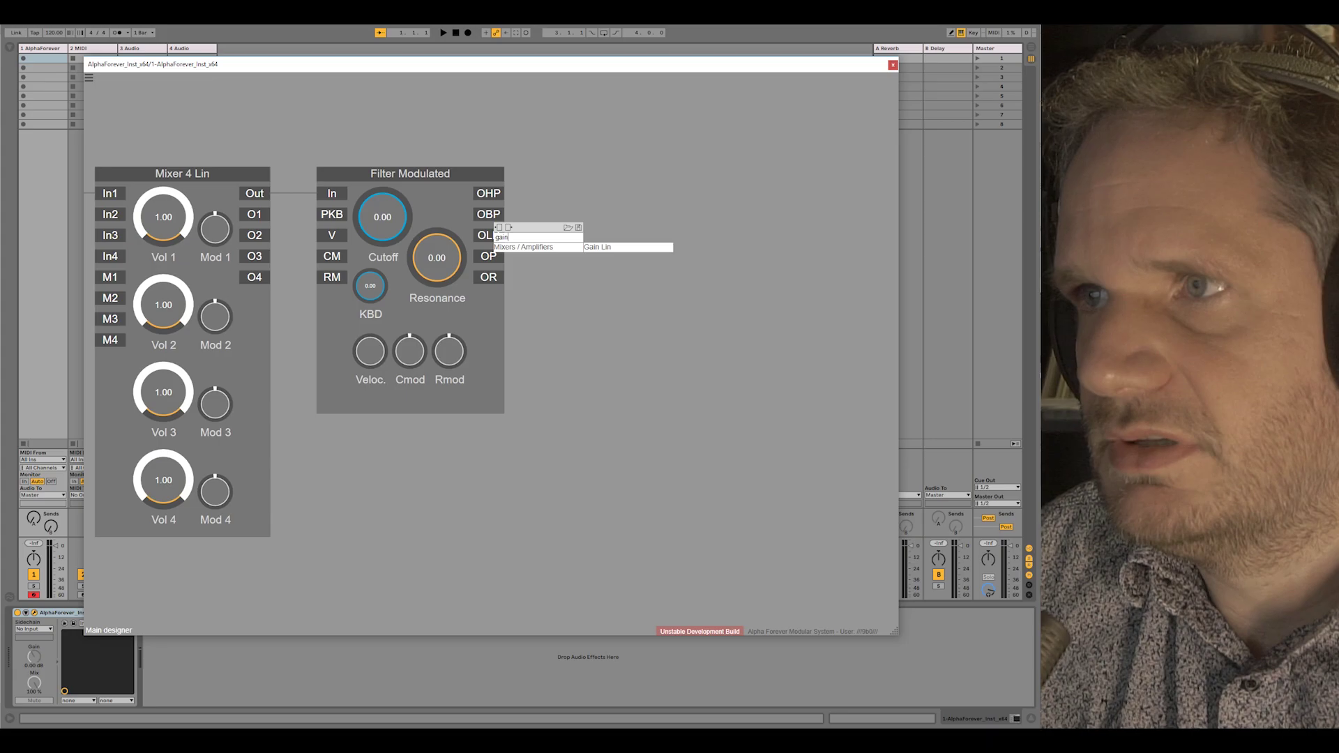
click(588, 248)
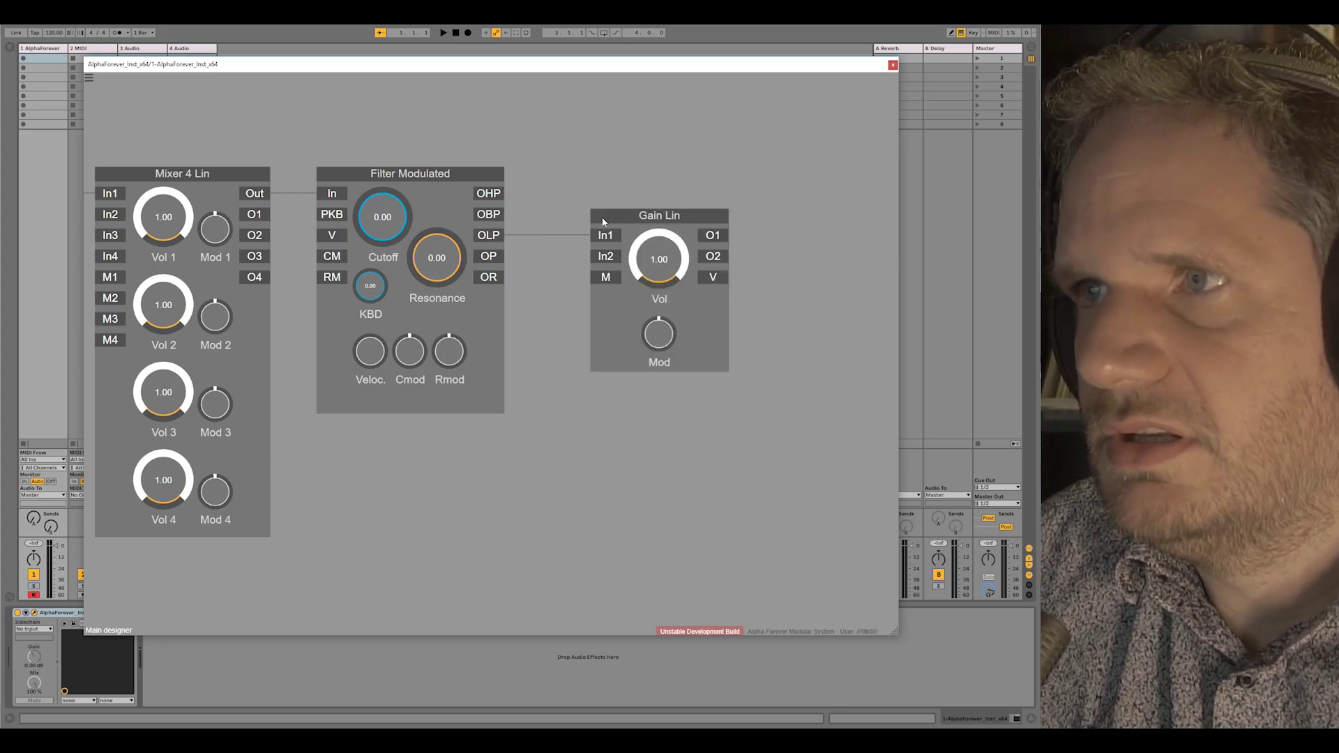
drag(603, 221, 682, 221)
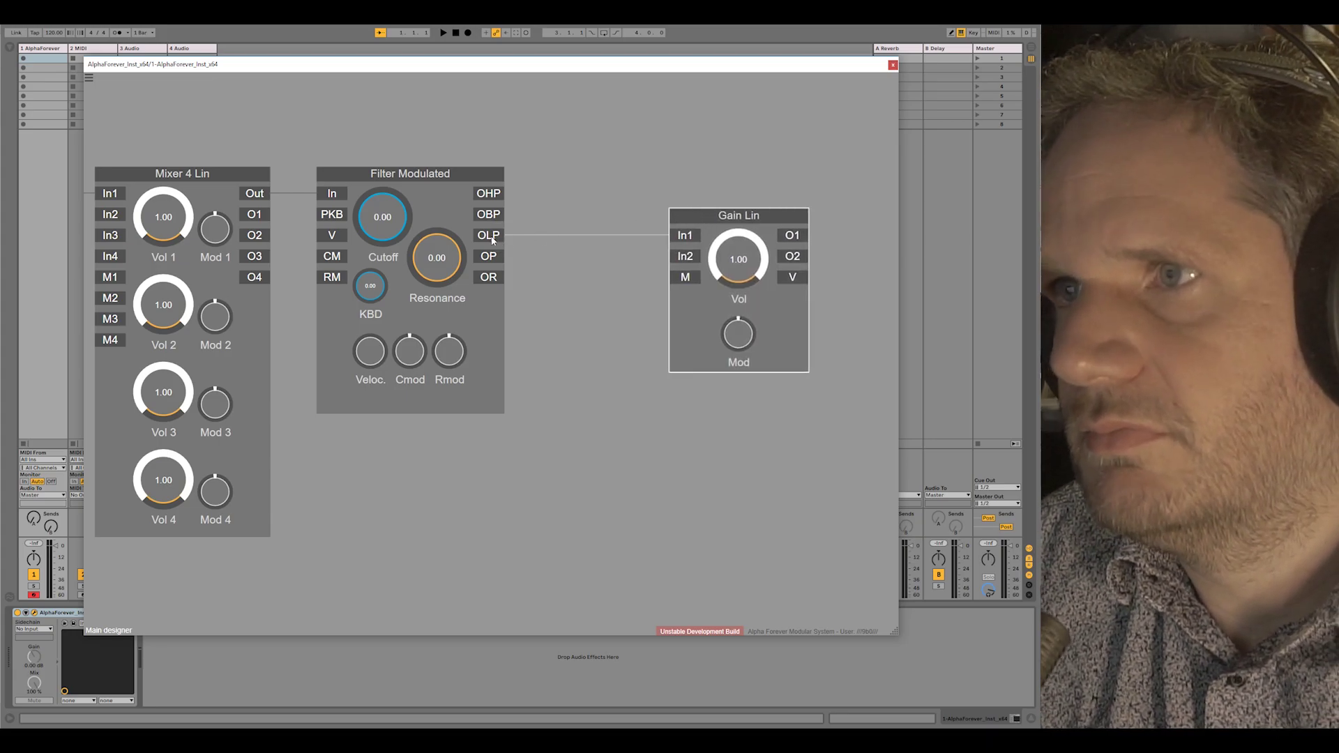
Step: Insert a Mul module between the filter's OLP output and Gain Lin, spacing the modules apart
right_click(492, 238)
text(mul)
click(611, 254)
drag(625, 216, 567, 214)
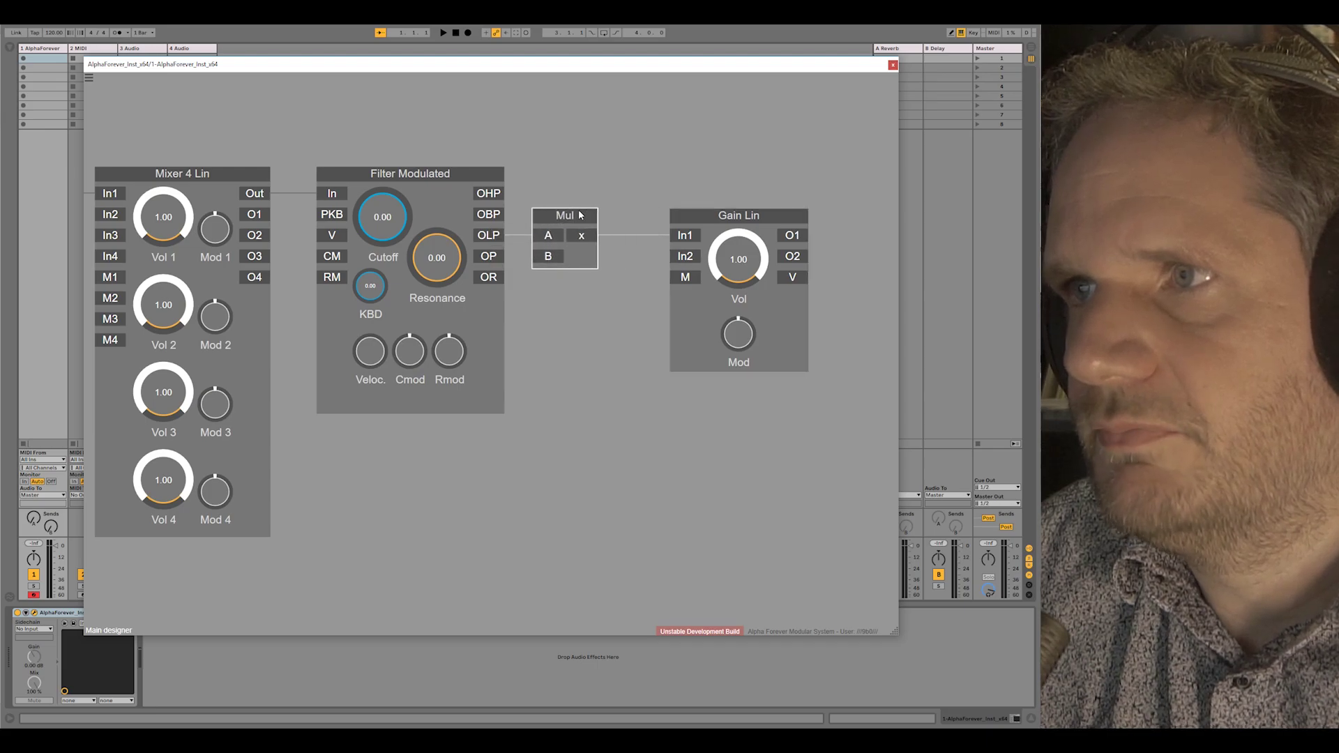
drag(683, 215, 775, 215)
Step: Insert a Con module between Mul and Gain Lin, wire it also to In2, and move both modules closer to Mul
click(582, 237)
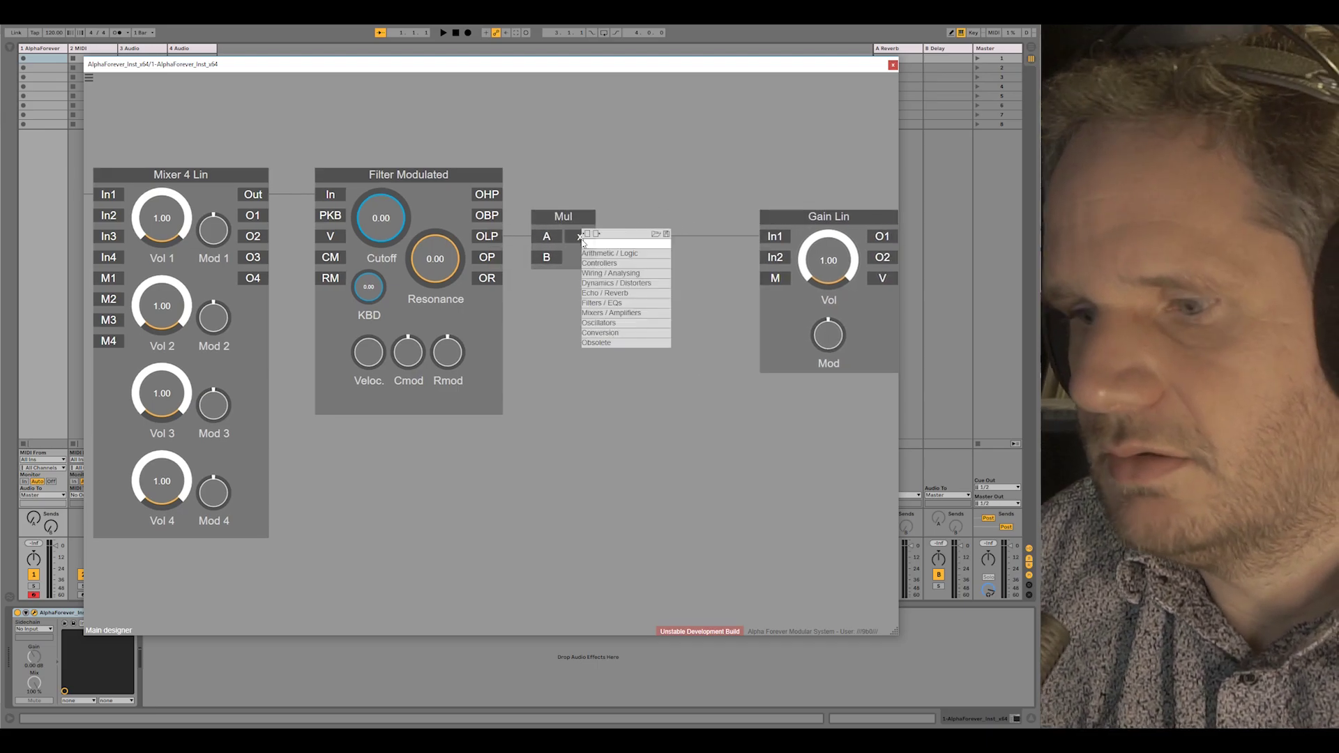
text(con)
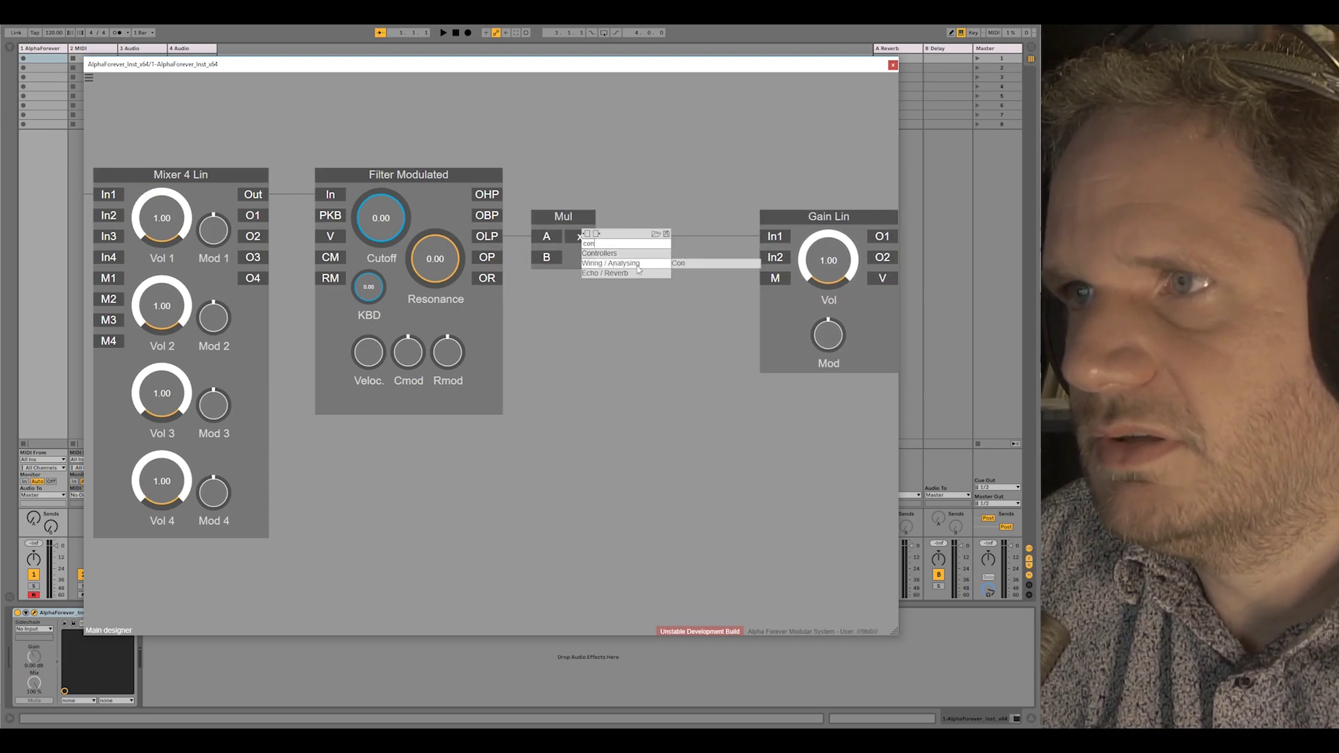
click(698, 253)
drag(707, 237, 768, 259)
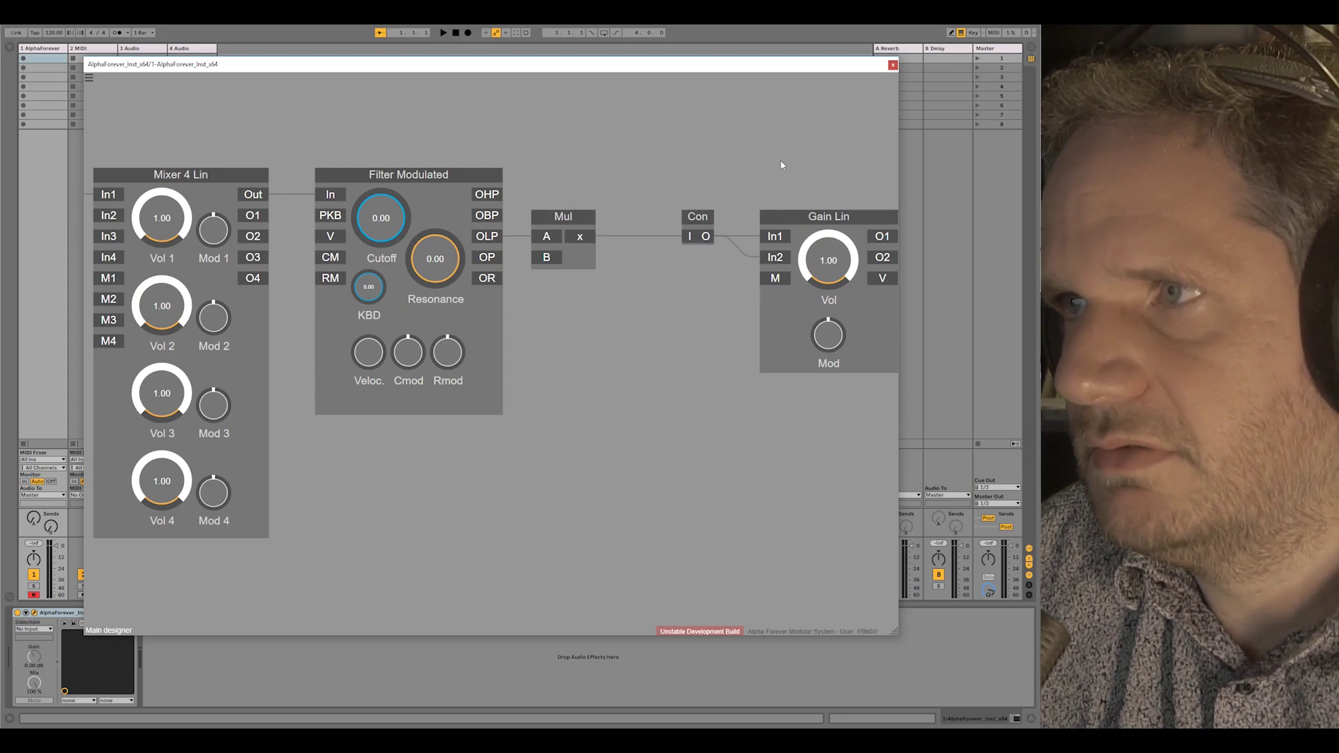
drag(776, 172, 599, 175)
drag(485, 194, 700, 352)
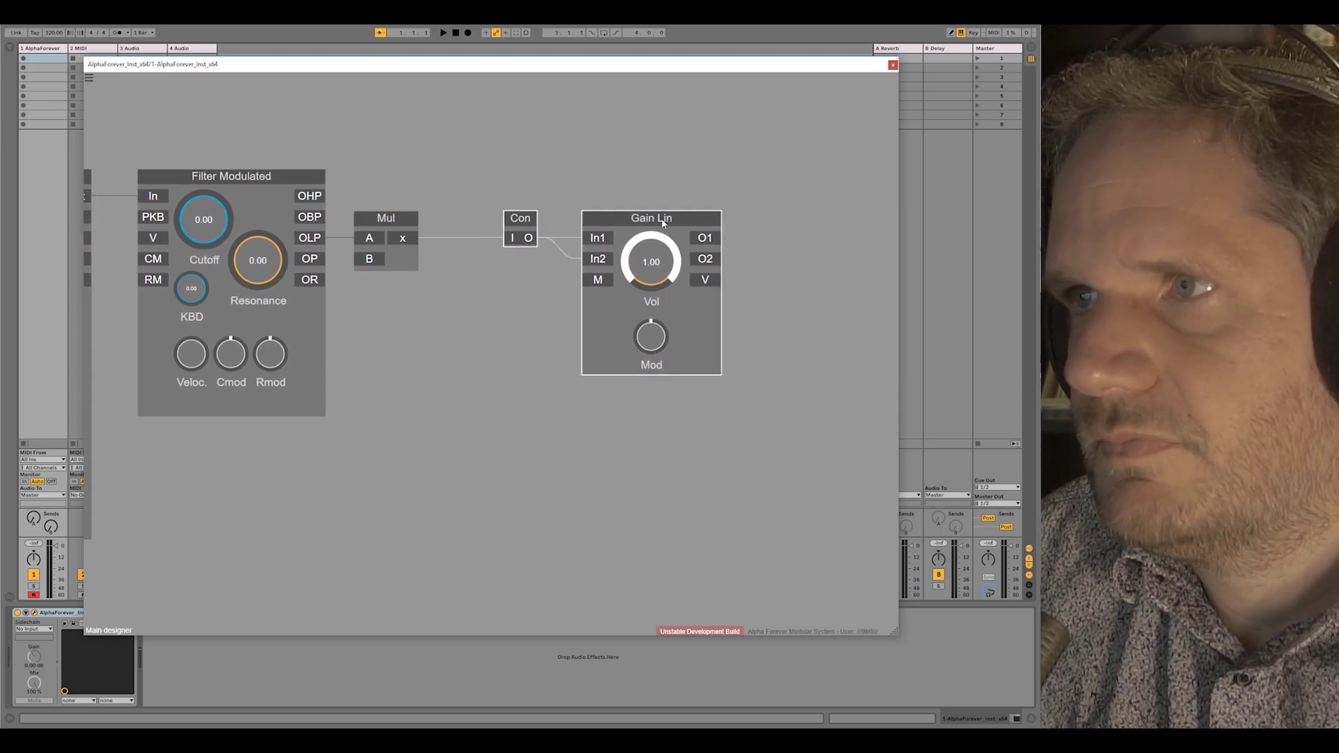
drag(666, 222, 618, 222)
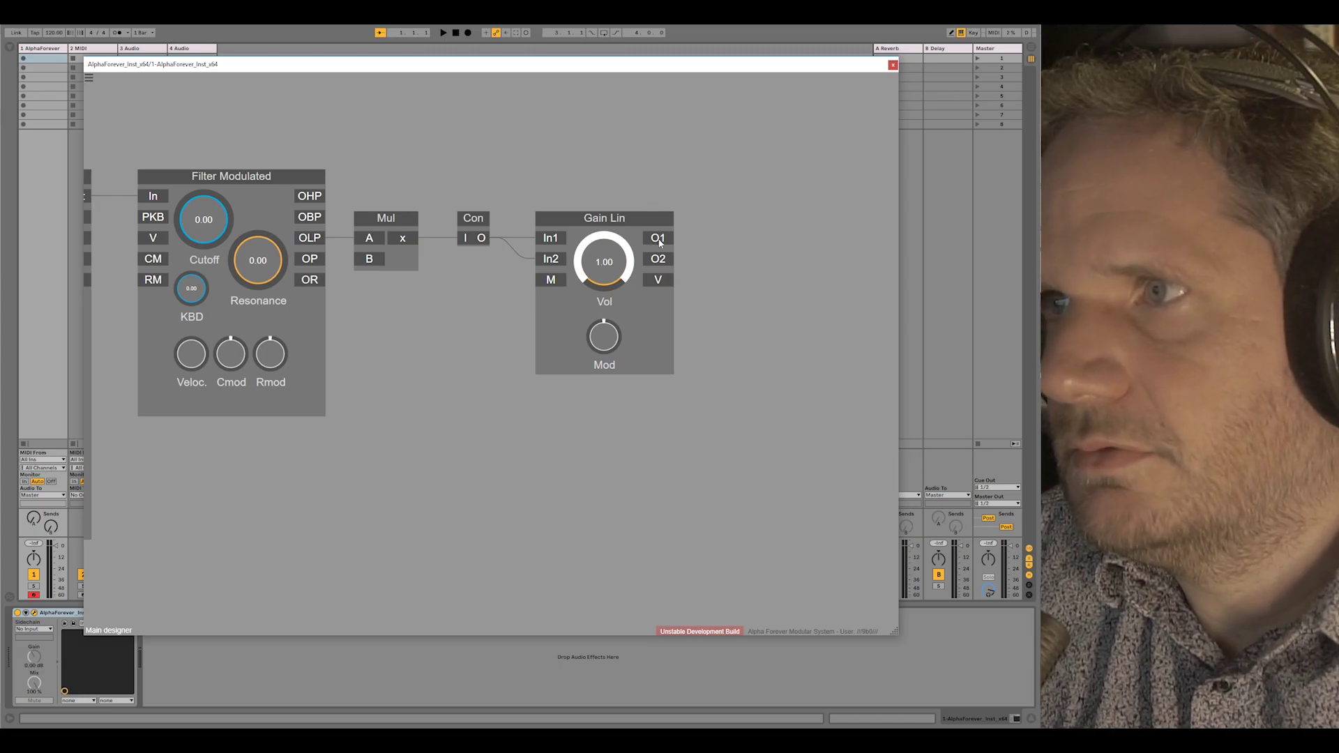
Step: Create outputs O1 and O2 from Gain Lin's two output ports, placing O2 further out than O1
double_click(658, 238)
double_click(659, 258)
drag(768, 239, 853, 238)
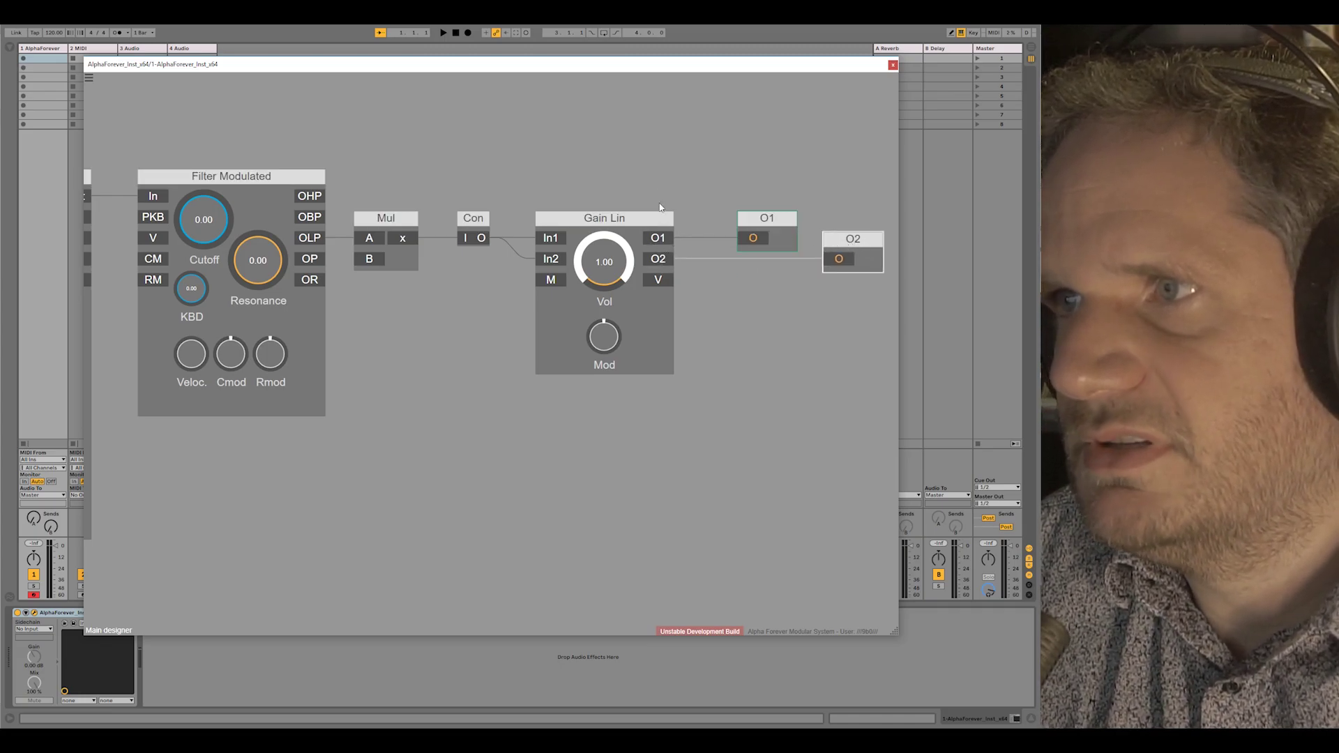
Step: Add a Midi Note module before the oscillator and connect its P output to OSC Multi's P input
scroll(488, 145, down, 3)
drag(440, 139, 619, 173)
scroll(620, 169, down, 3)
drag(536, 153, 623, 167)
right_click(160, 202)
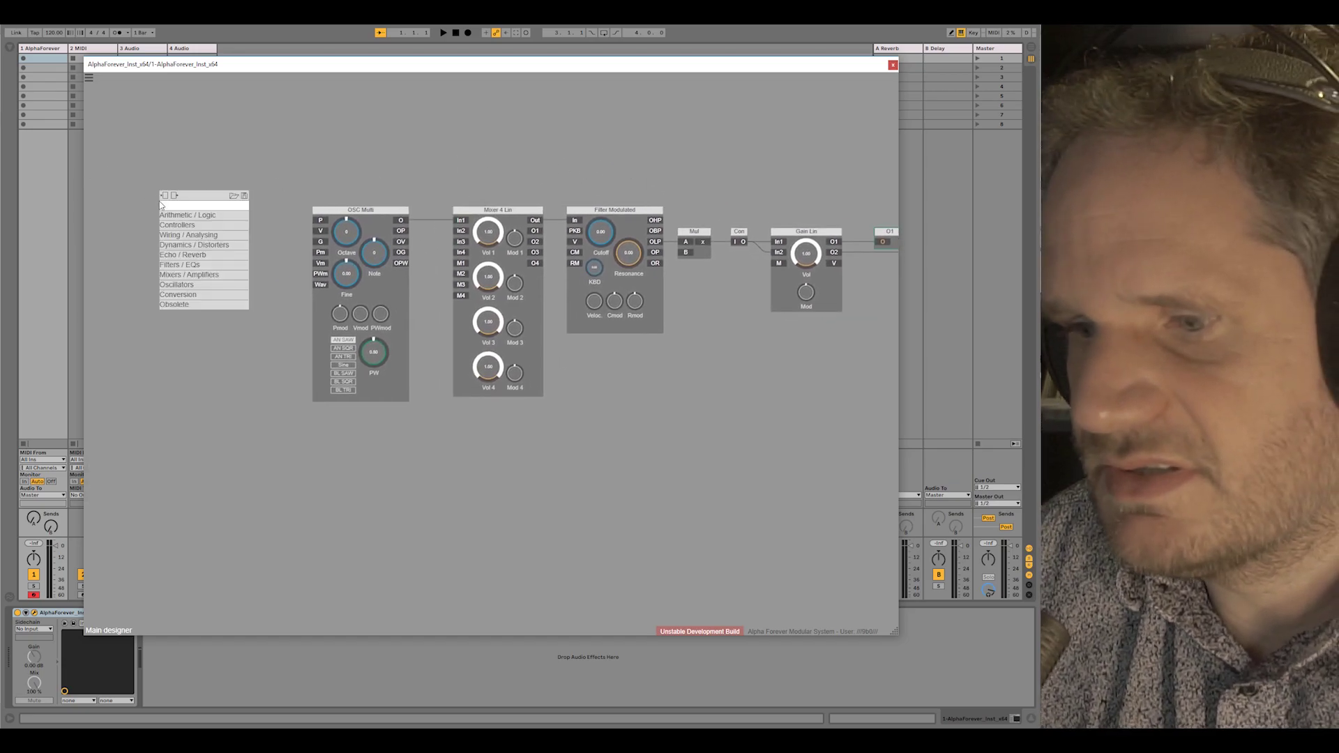
text(mid)
click(283, 216)
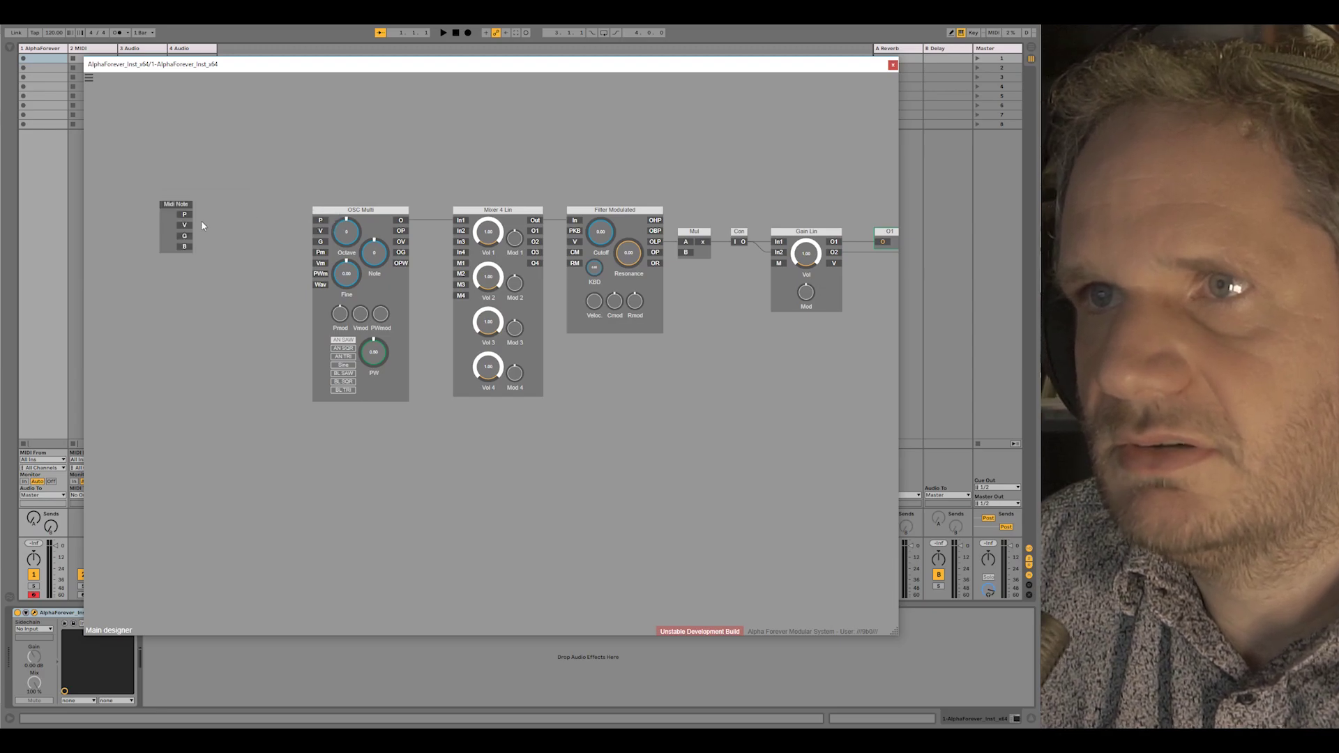
drag(185, 222, 320, 221)
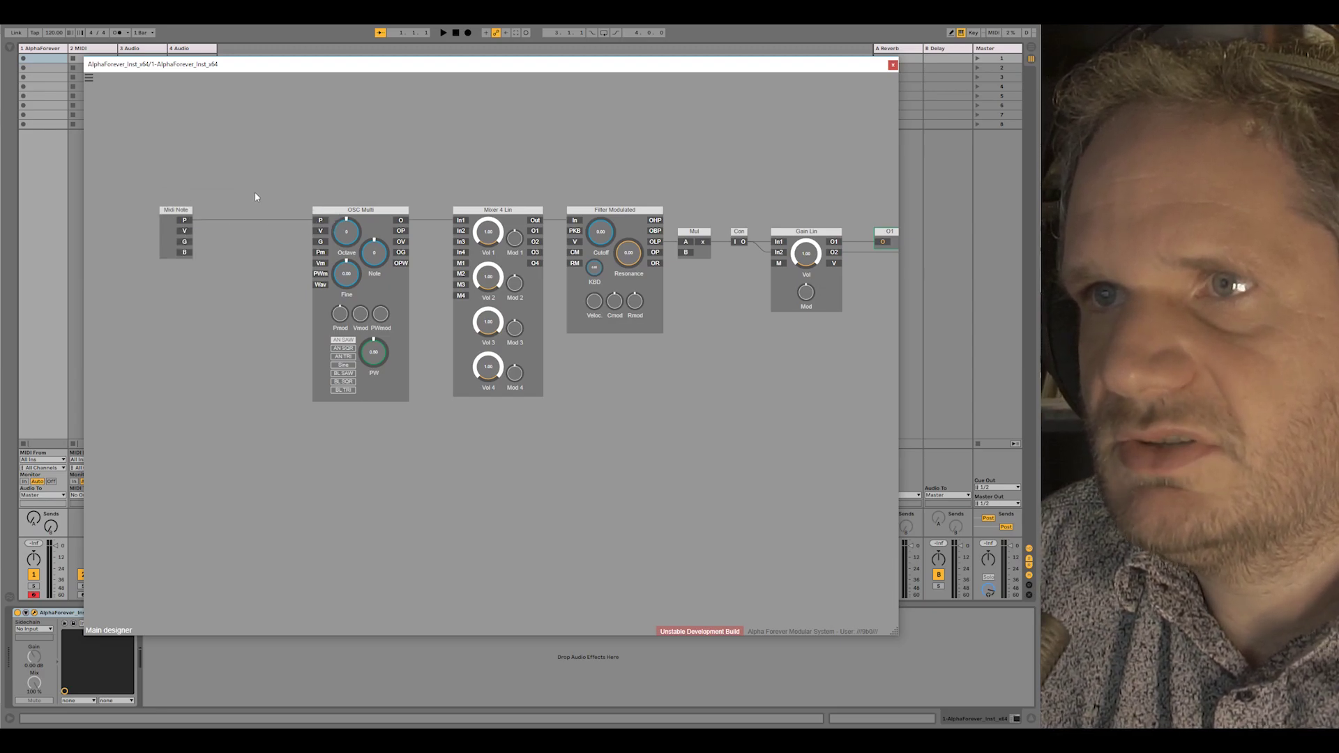
Step: Create a numeric value module on the OSC Multi's V input
scroll(253, 253, up, 2)
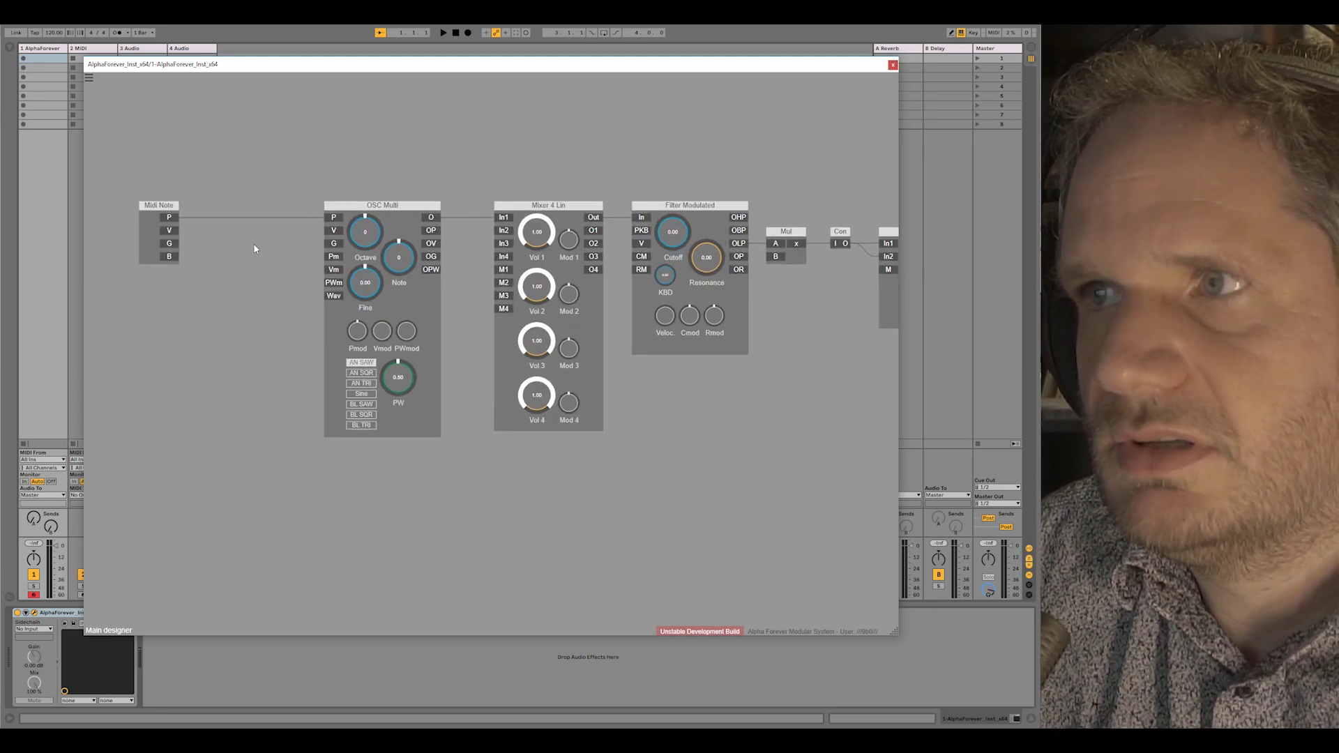
double_click(332, 231)
Step: Add an ADSR Modulated module feeding Mul's B input and place it above Filter Modulated
drag(428, 168, 361, 214)
scroll(360, 218, down, 2)
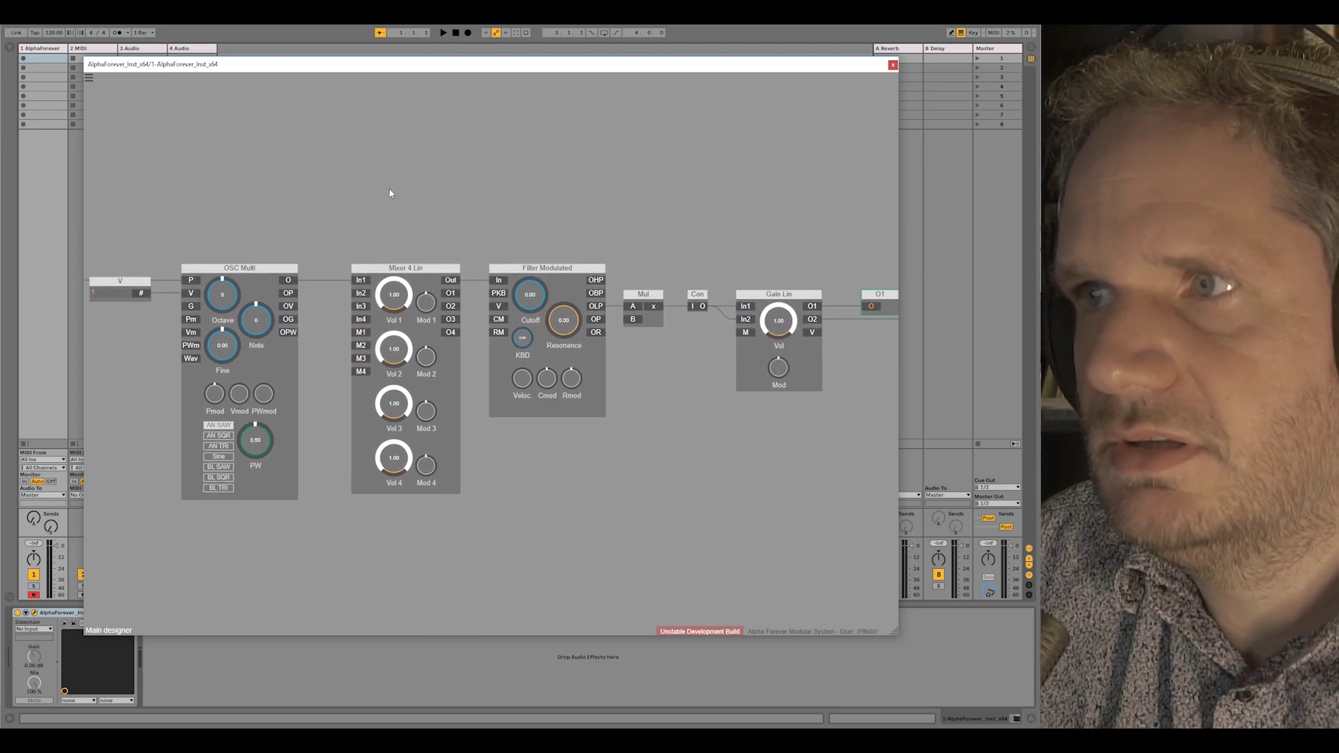
right_click(590, 298)
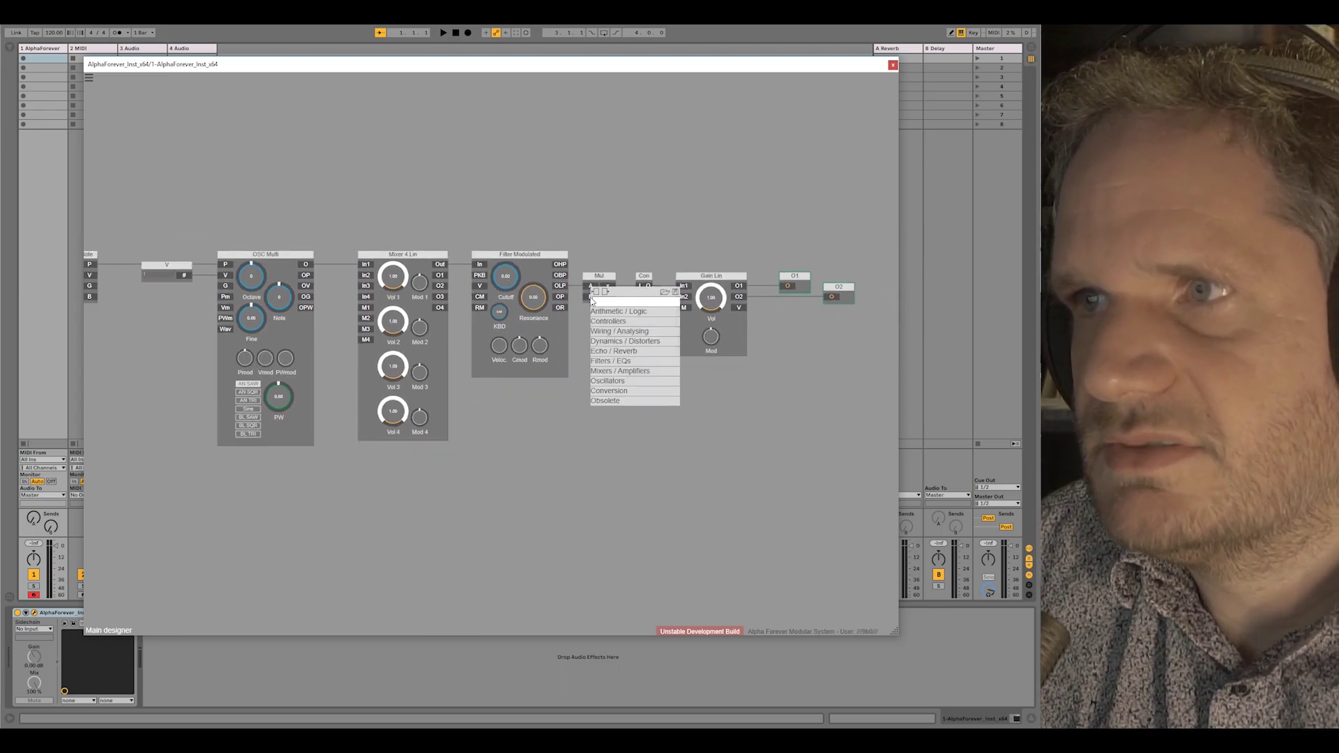
text(adsr)
click(707, 311)
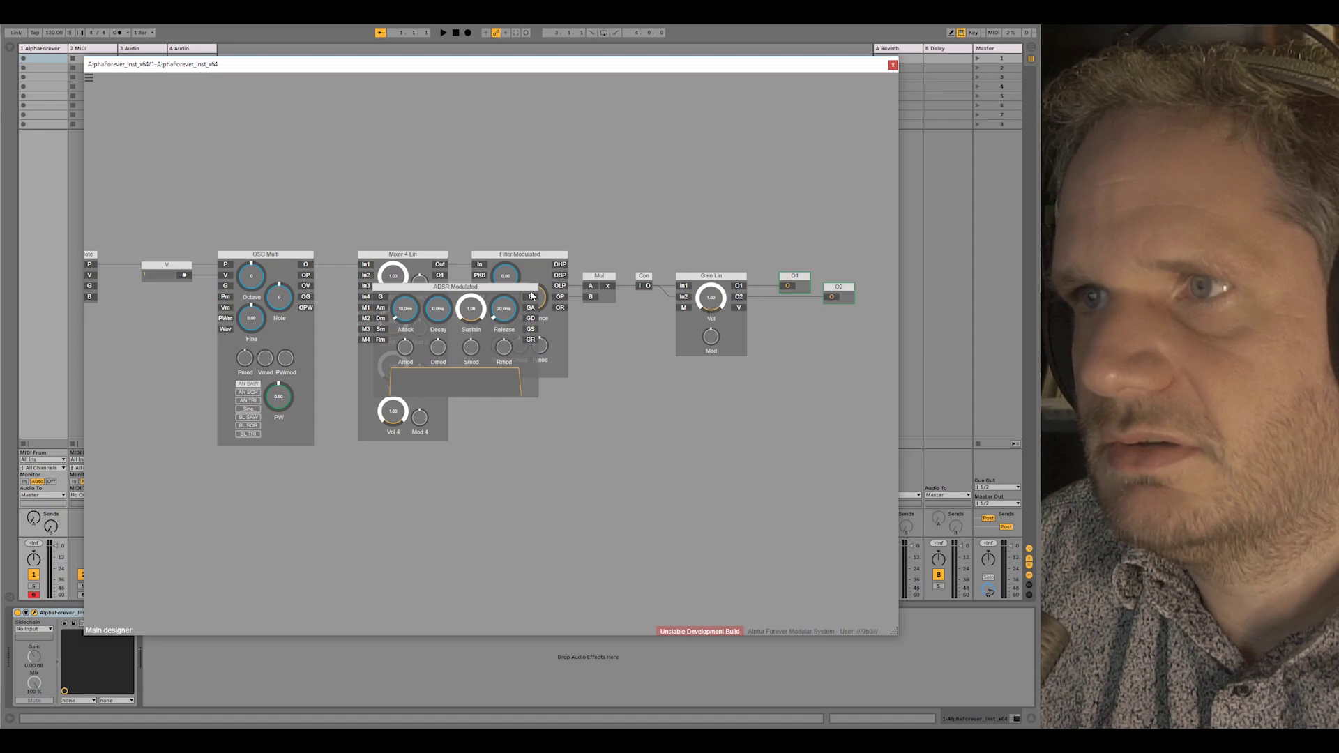
drag(531, 348, 531, 193)
click(533, 253)
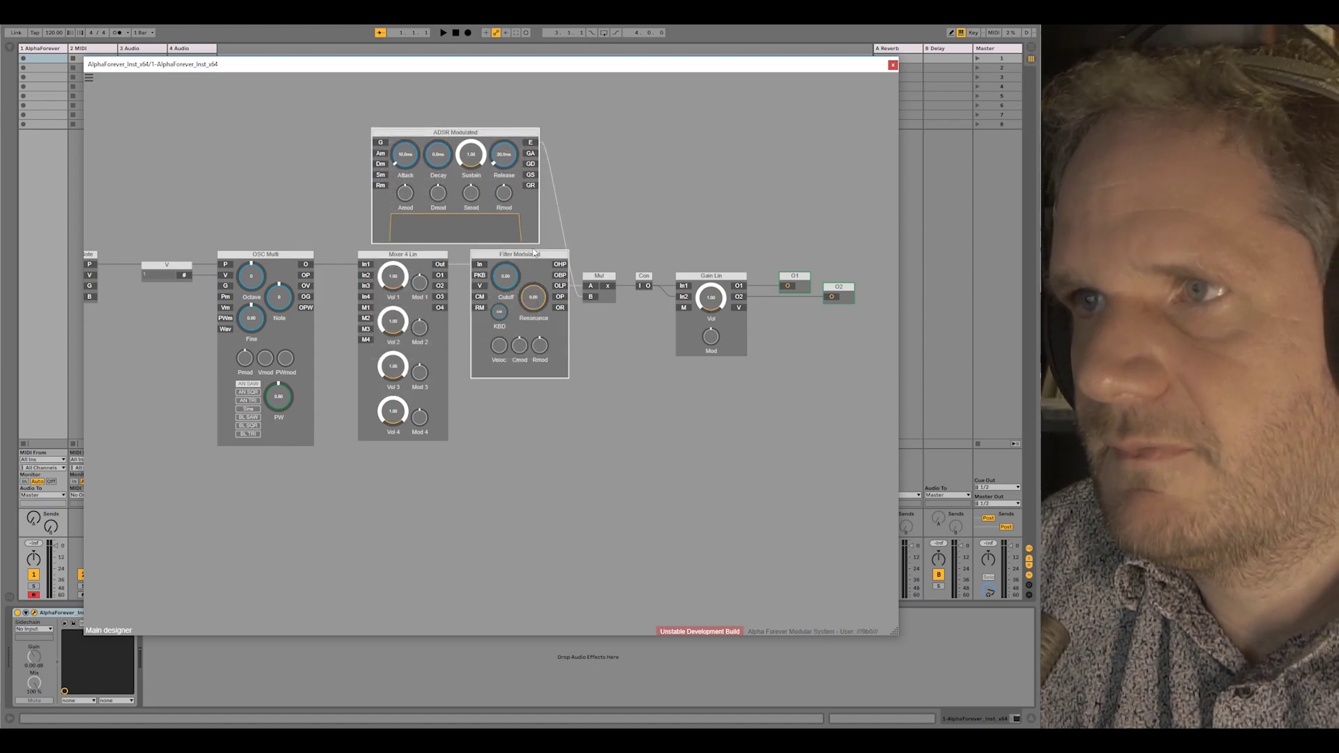
Step: Connect Midi Note's G output to the ADSR's G input through a Con module
drag(257, 197, 433, 195)
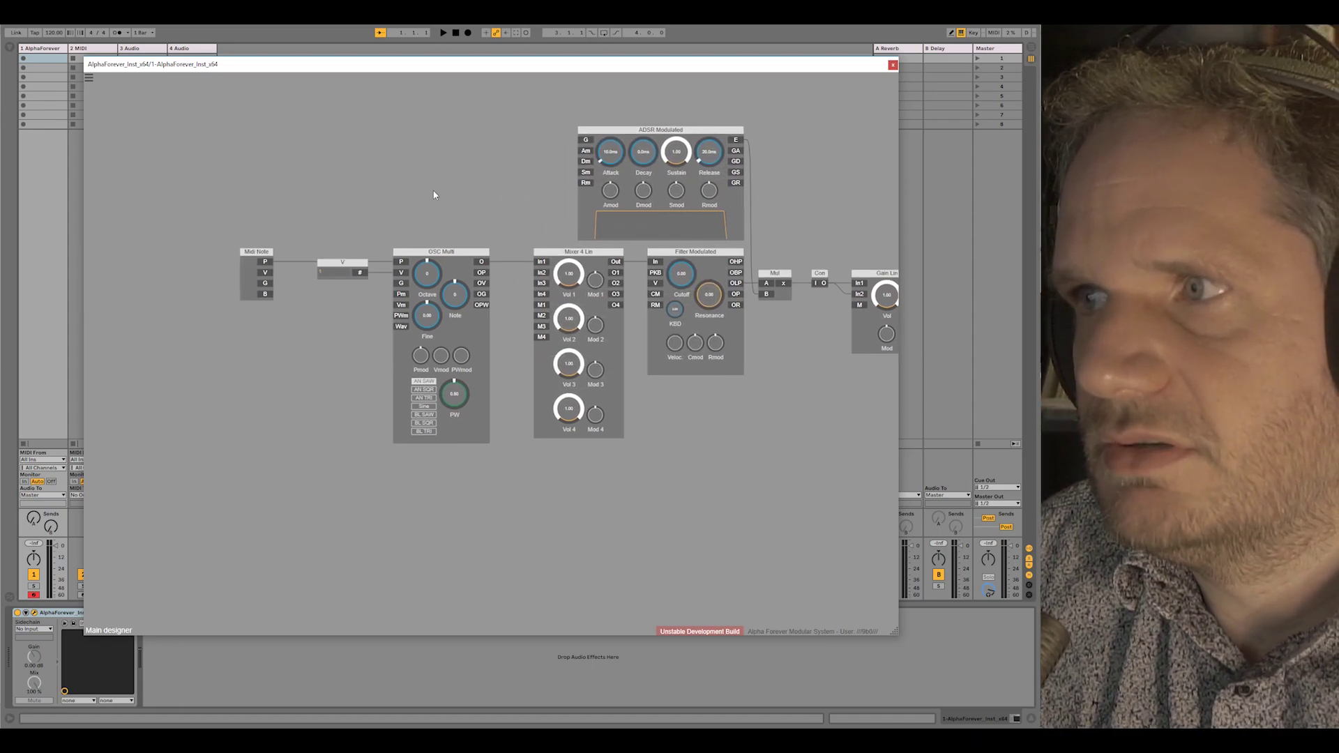
drag(268, 285, 582, 136)
mouse_move(615, 178)
click(684, 263)
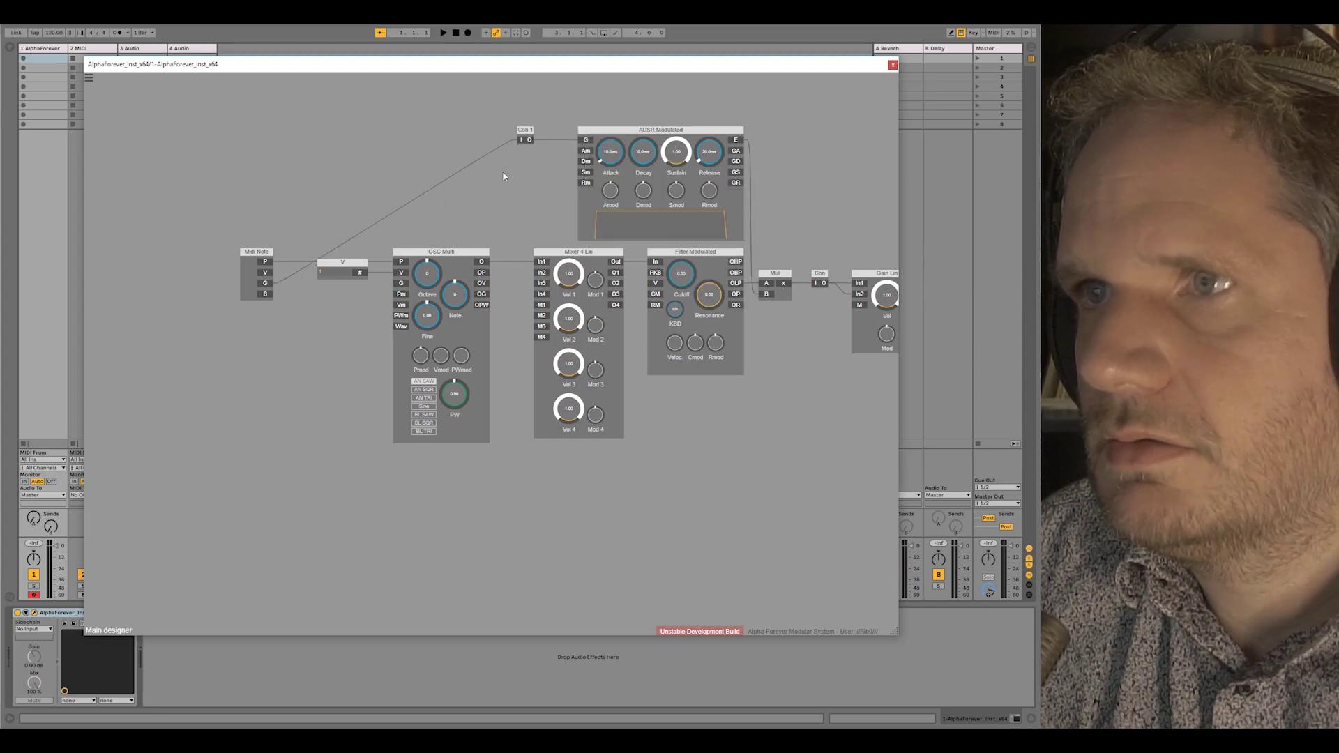
Step: Align the ADSR gate's Con module with the edge of the V value module
shift+click(341, 271)
key(l)
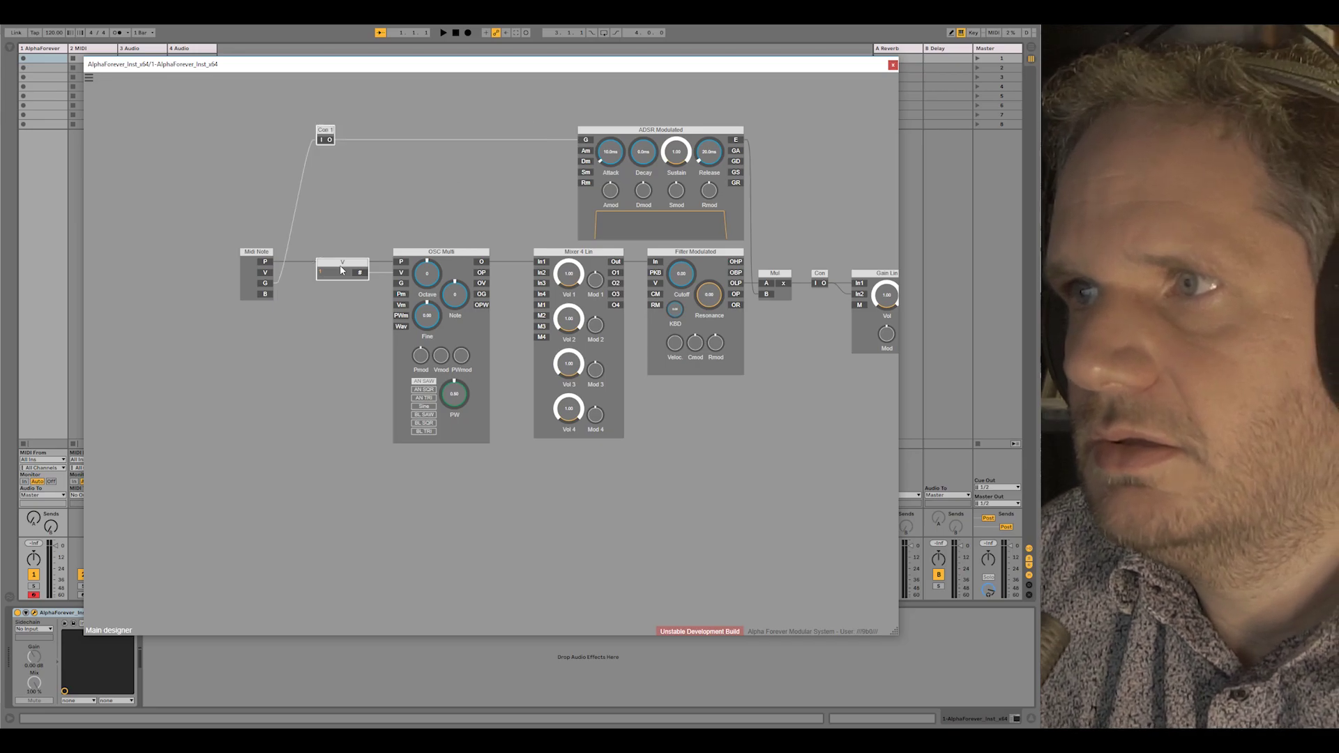
click(473, 164)
Step: Raise the filter's Cutoff to its maximum and lower the Gain Lin's Vol to about half
scroll(515, 202, right, 5)
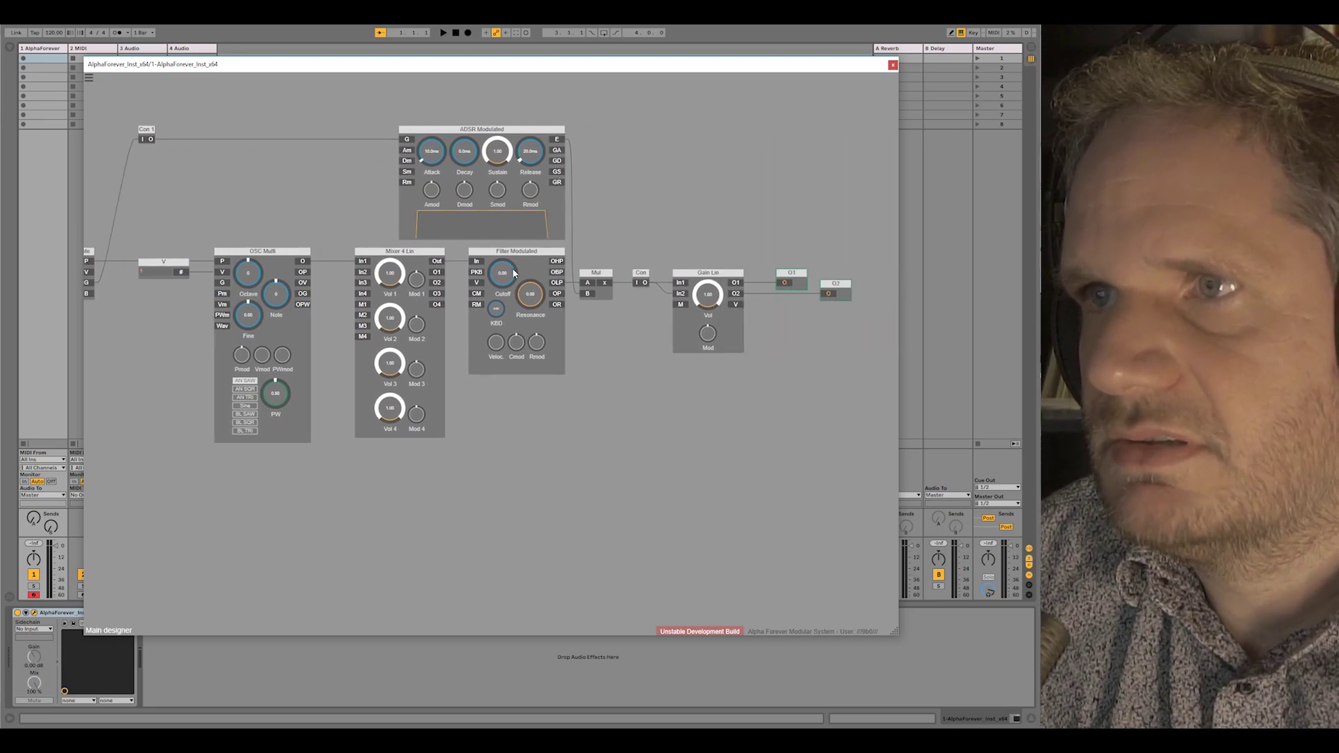
scroll(640, 247, right, 2)
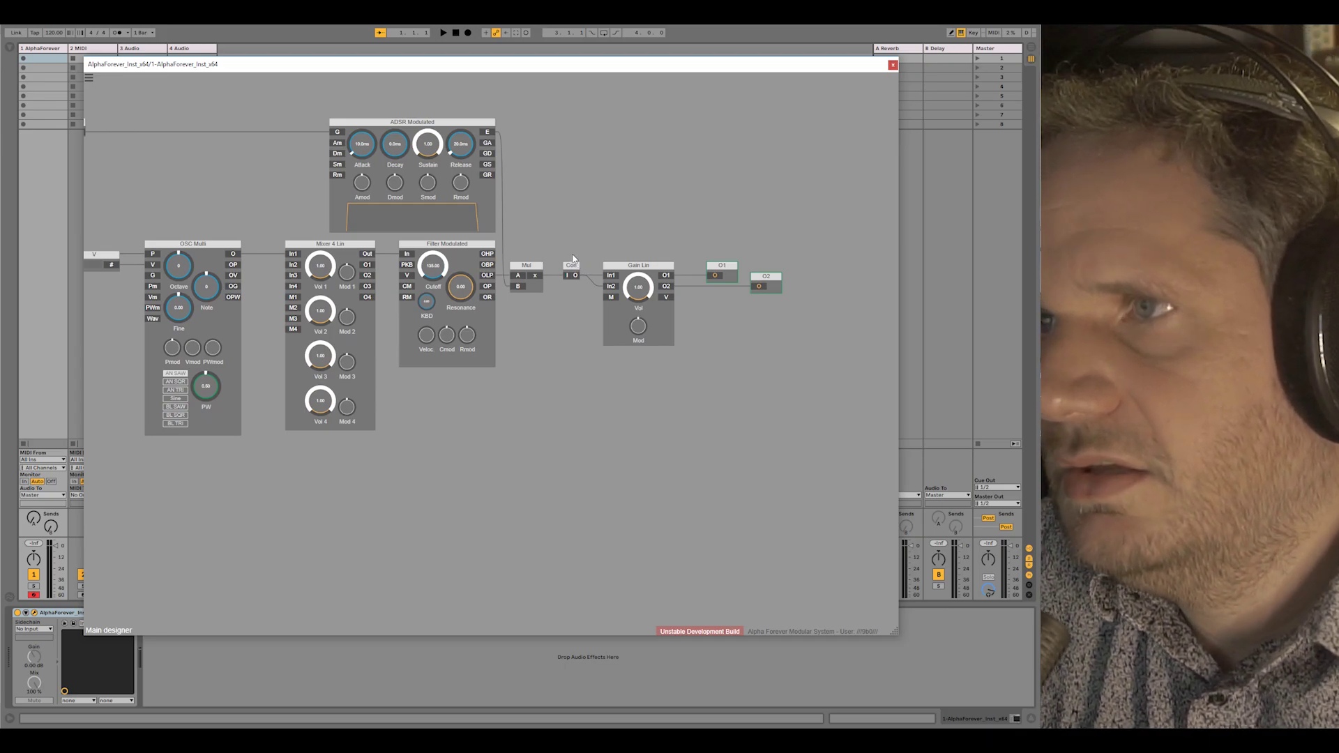
drag(633, 286, 638, 292)
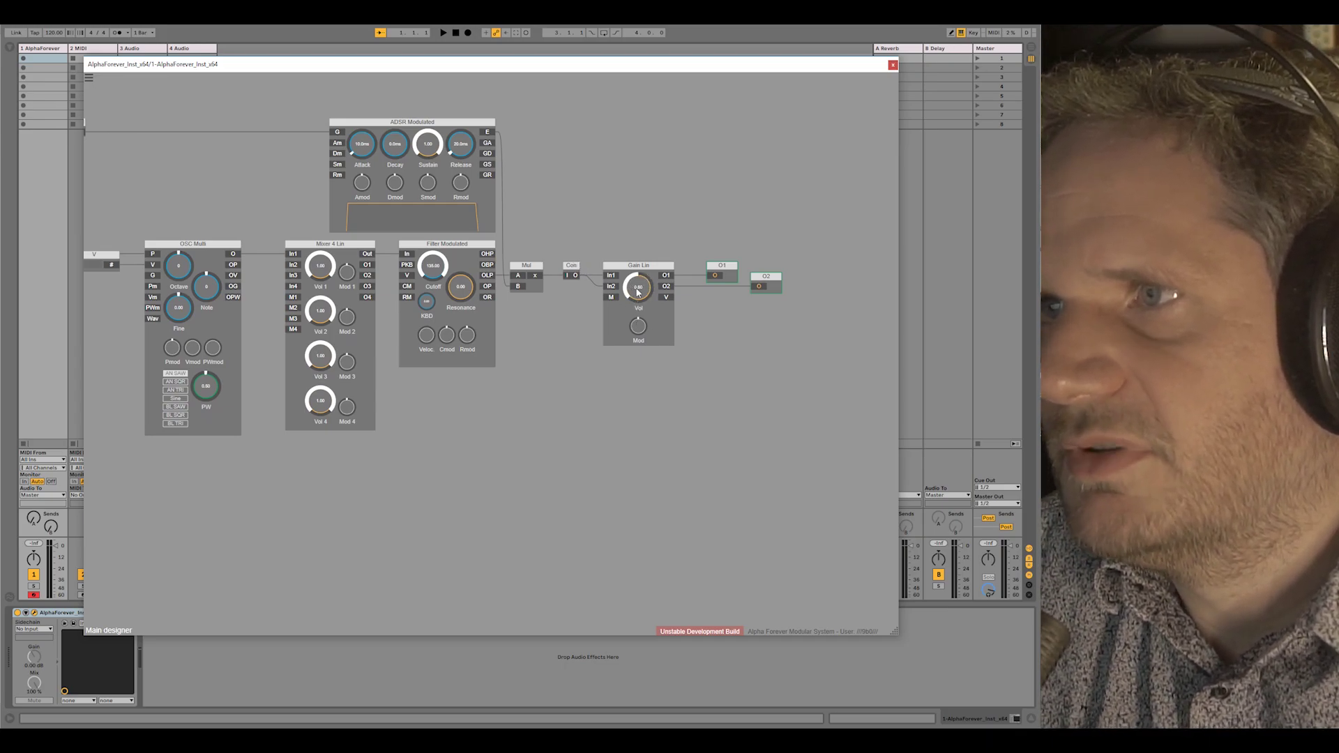
scroll(658, 218, down, 3)
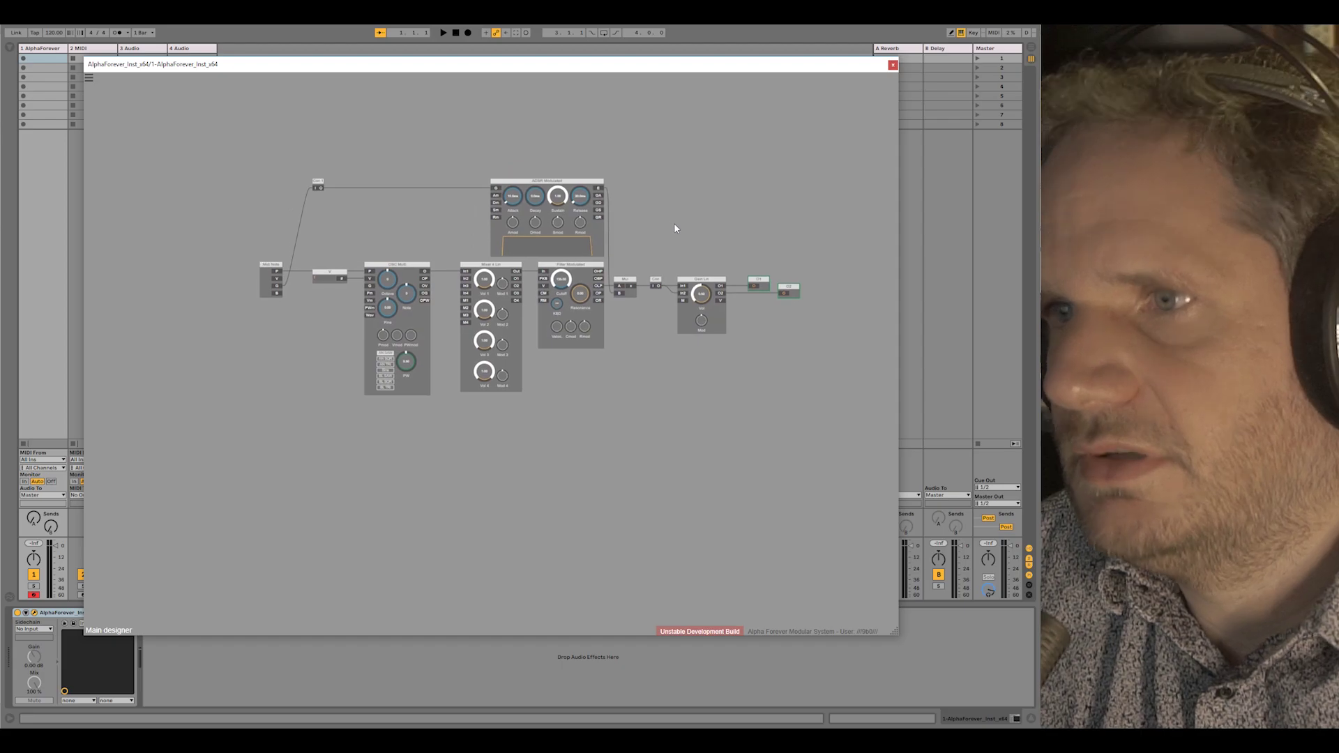
Step: Switch OSC Multi's waveform to BL SAW and move Midi Note slightly closer to the V value module
click(386, 376)
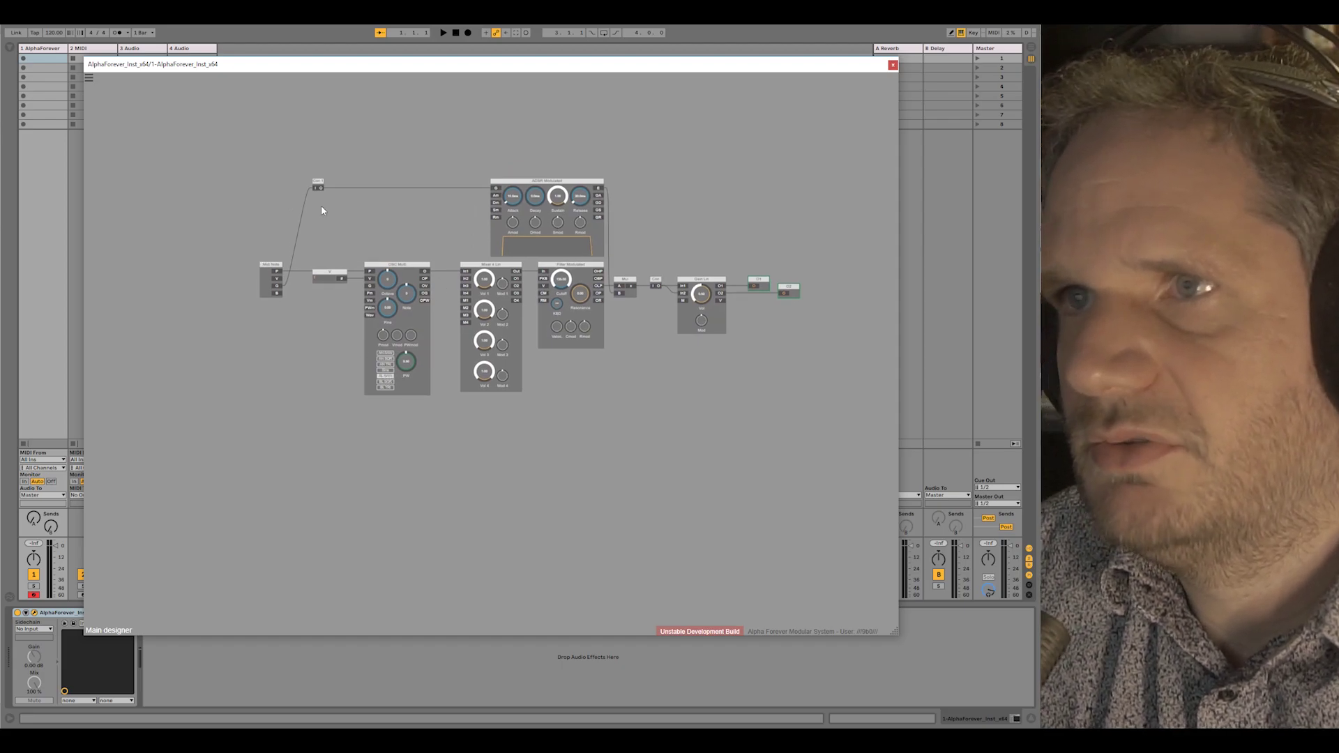
drag(307, 171, 362, 332)
drag(271, 271, 281, 270)
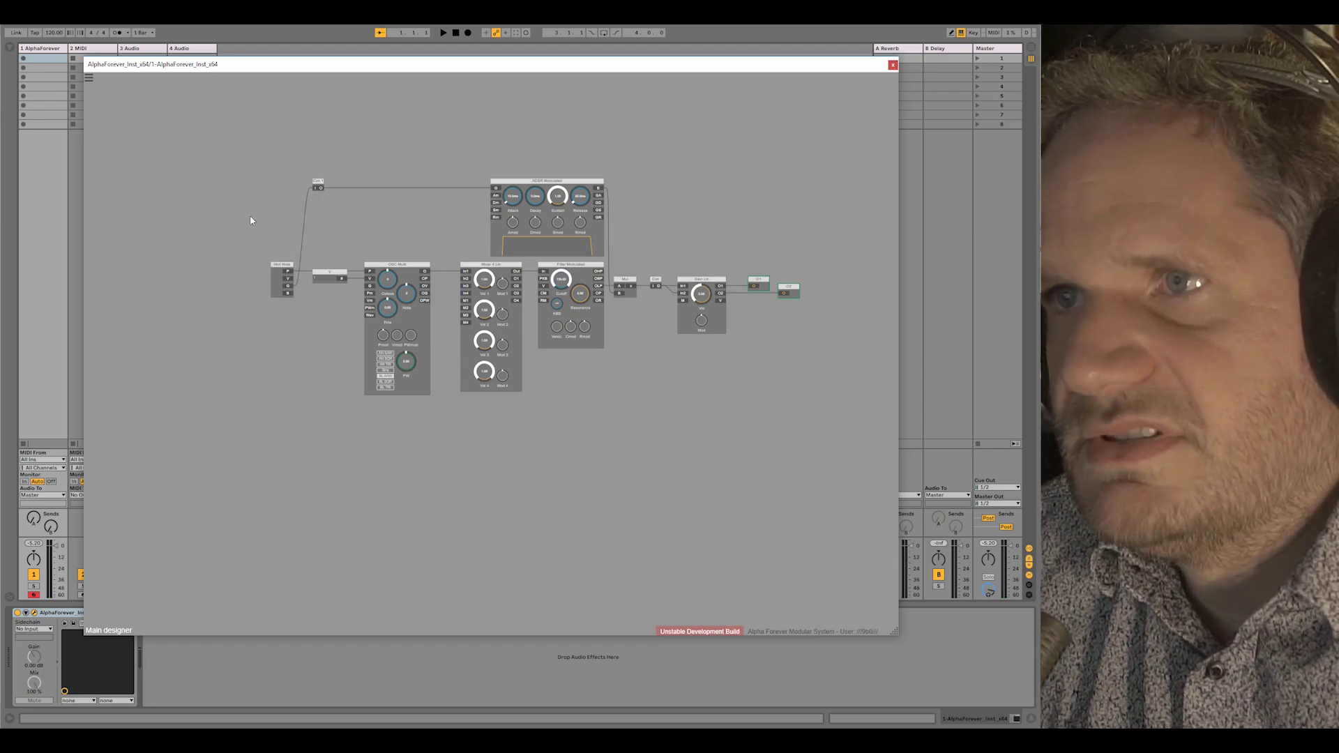
Step: Set the patch to polyphonic instrument mode with a maximum of 4 voices and a unison of 3
click(90, 77)
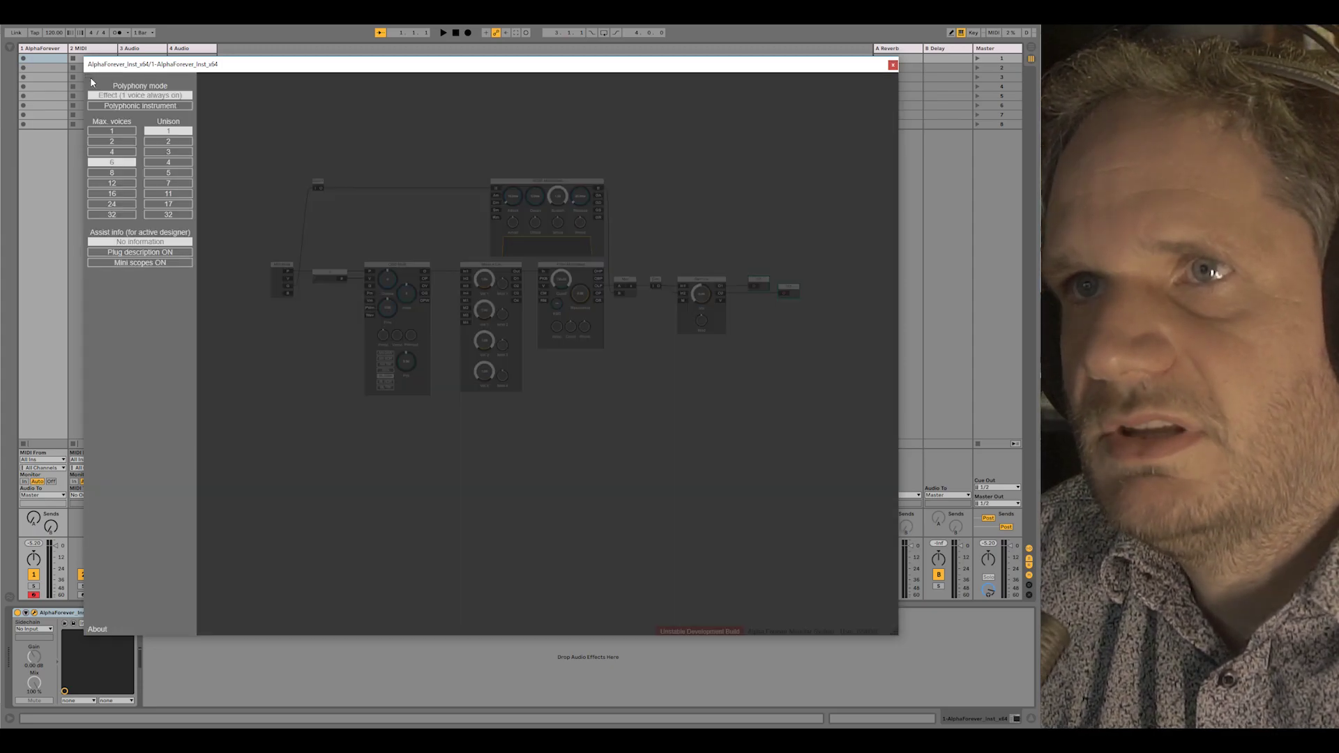
click(133, 107)
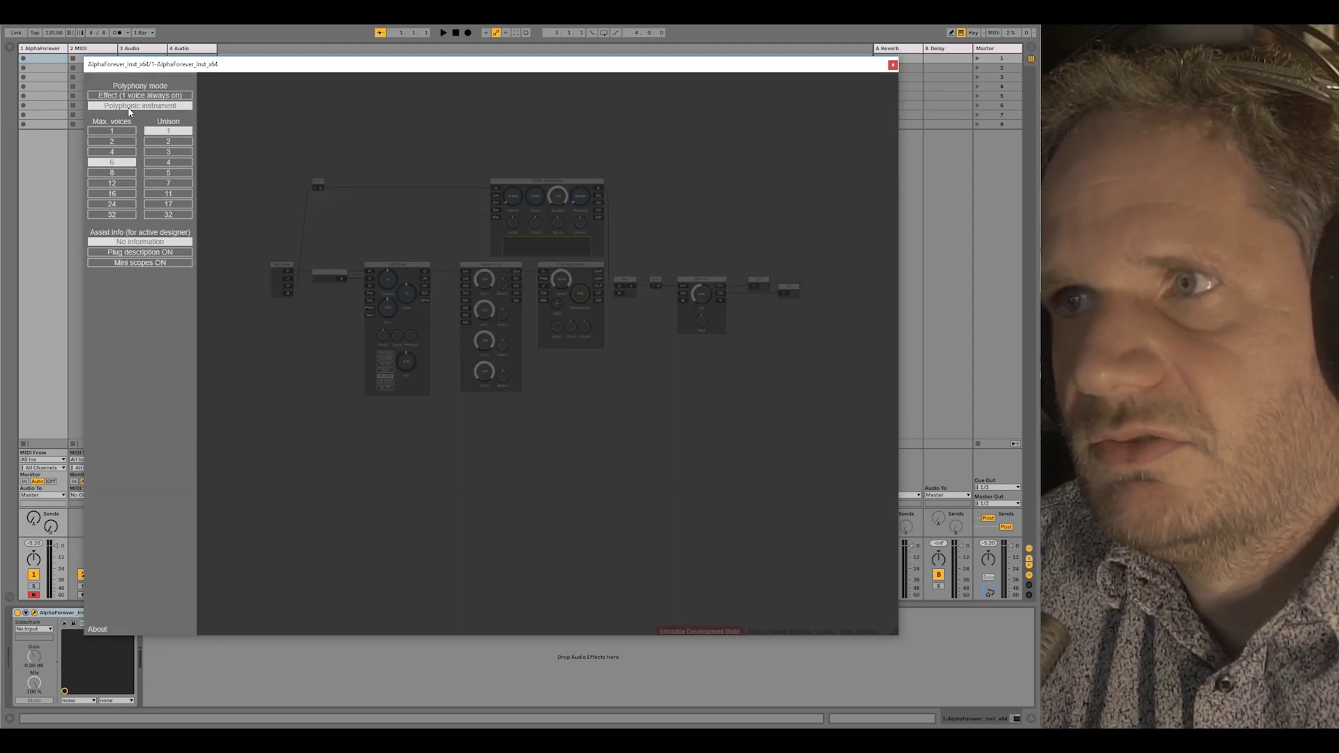
click(120, 152)
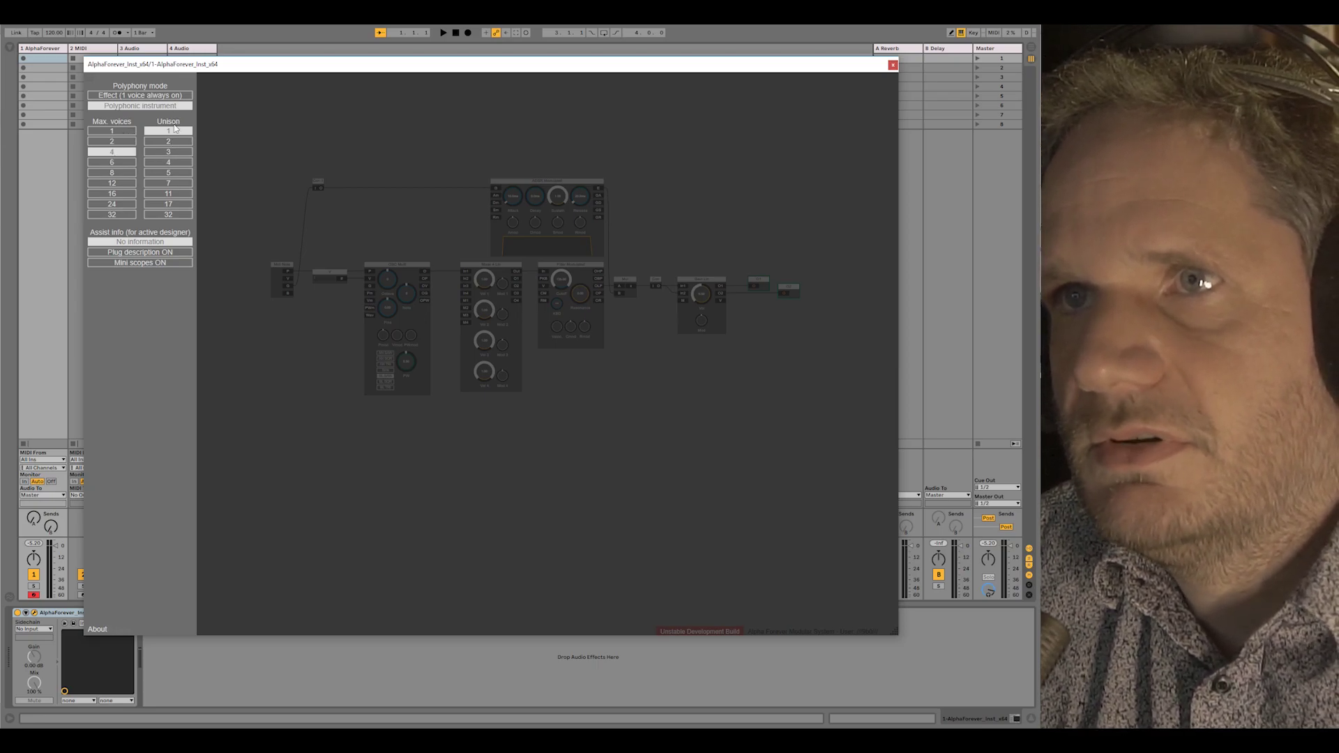
click(175, 152)
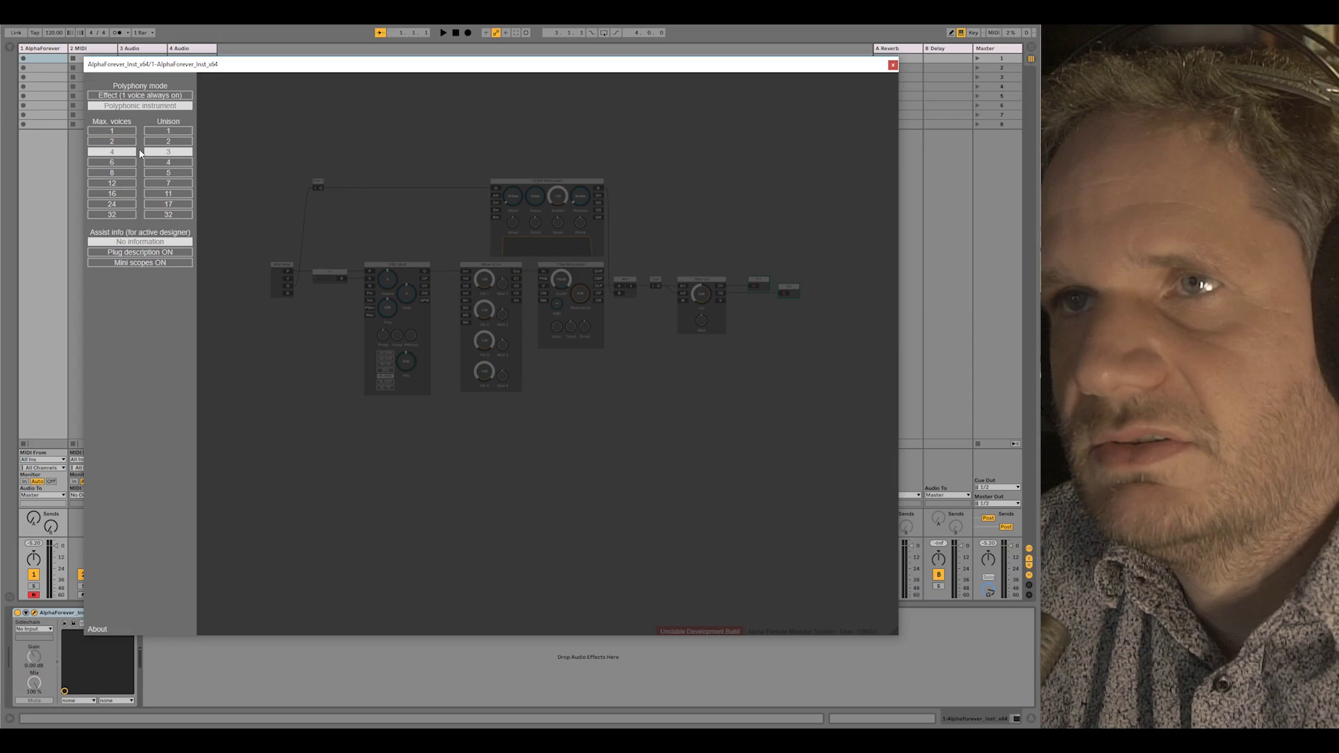
click(262, 142)
Step: Add a Unison module and place it just below Midi Note, clear of the pitch wire
scroll(249, 218, up, 5)
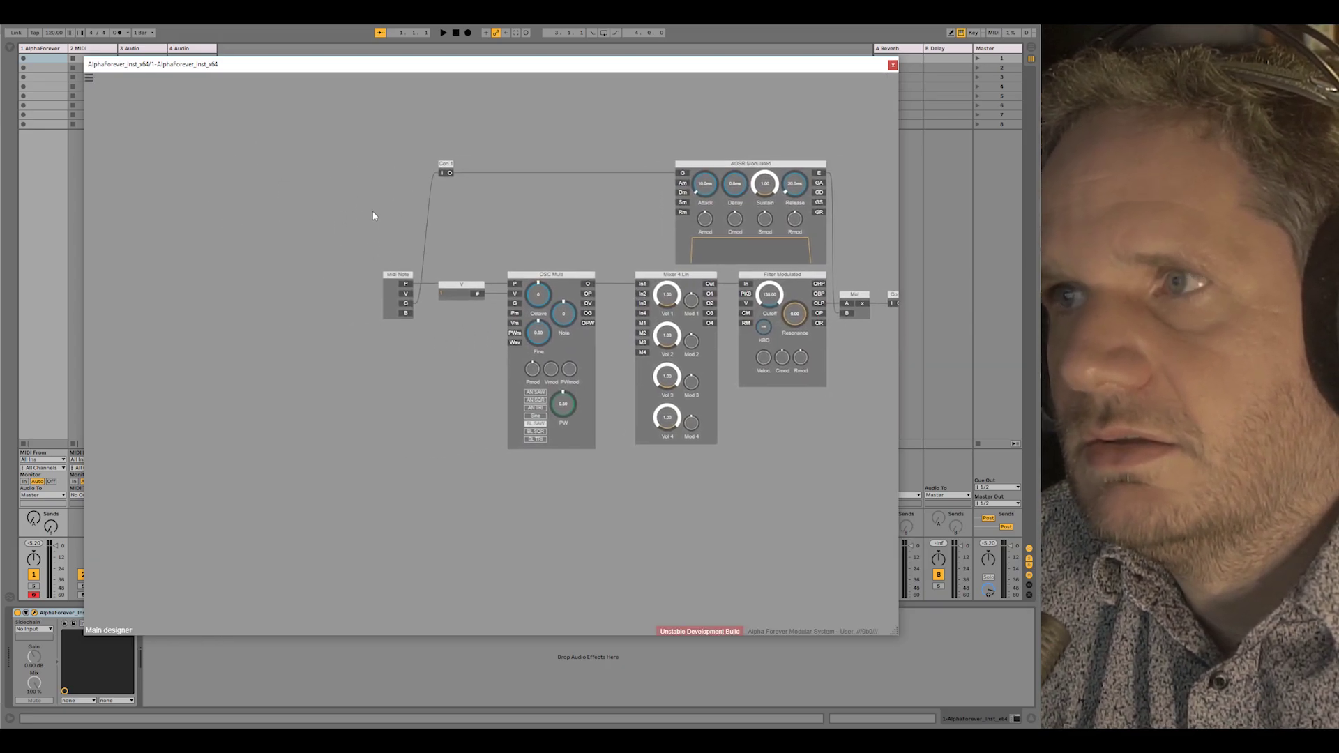
drag(483, 310, 506, 364)
drag(488, 151, 239, 151)
click(290, 264)
double_click(290, 268)
text(uni)
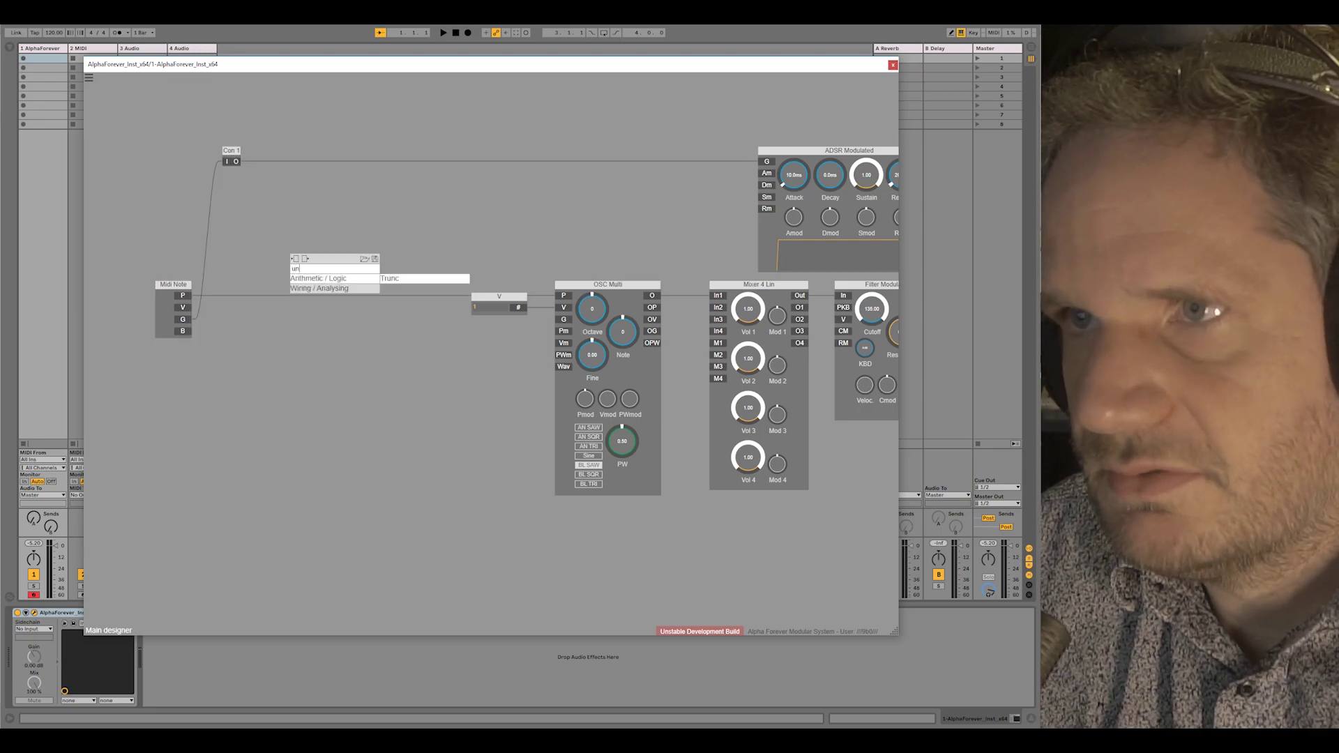
click(397, 278)
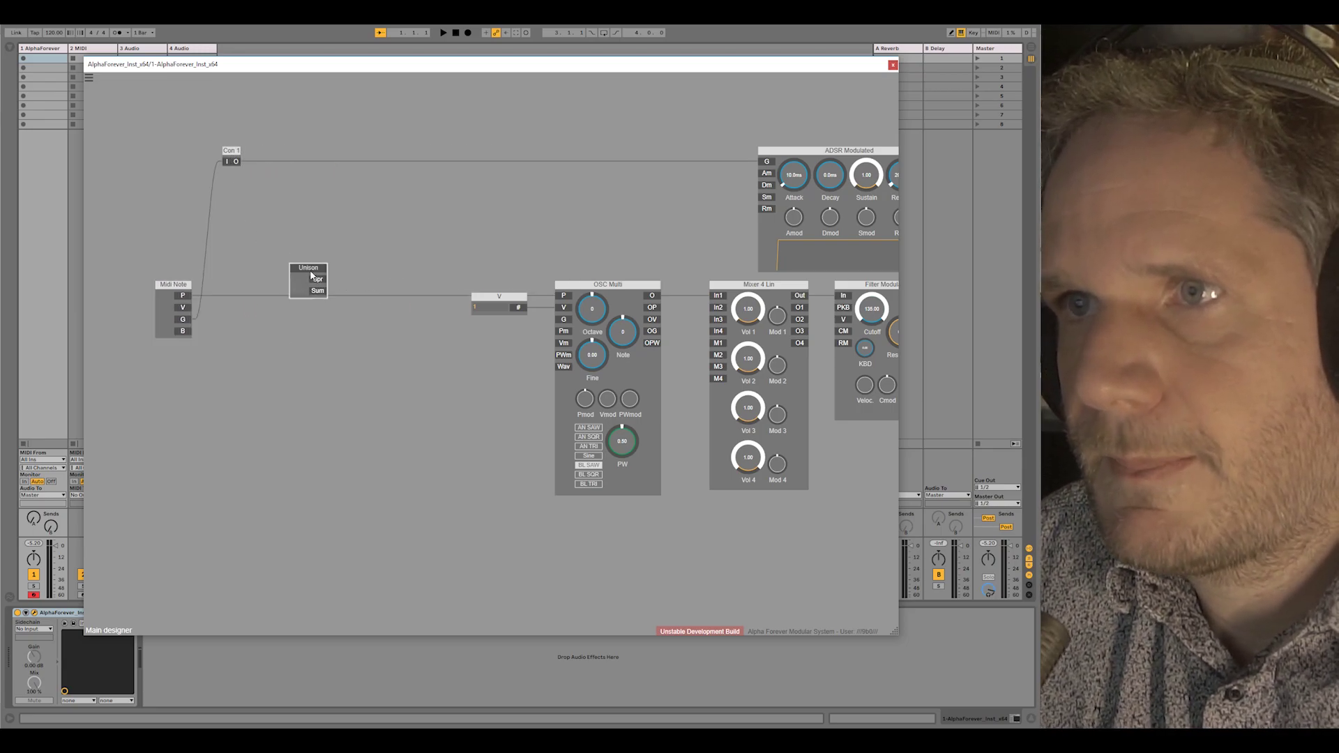
drag(314, 278, 269, 347)
click(310, 328)
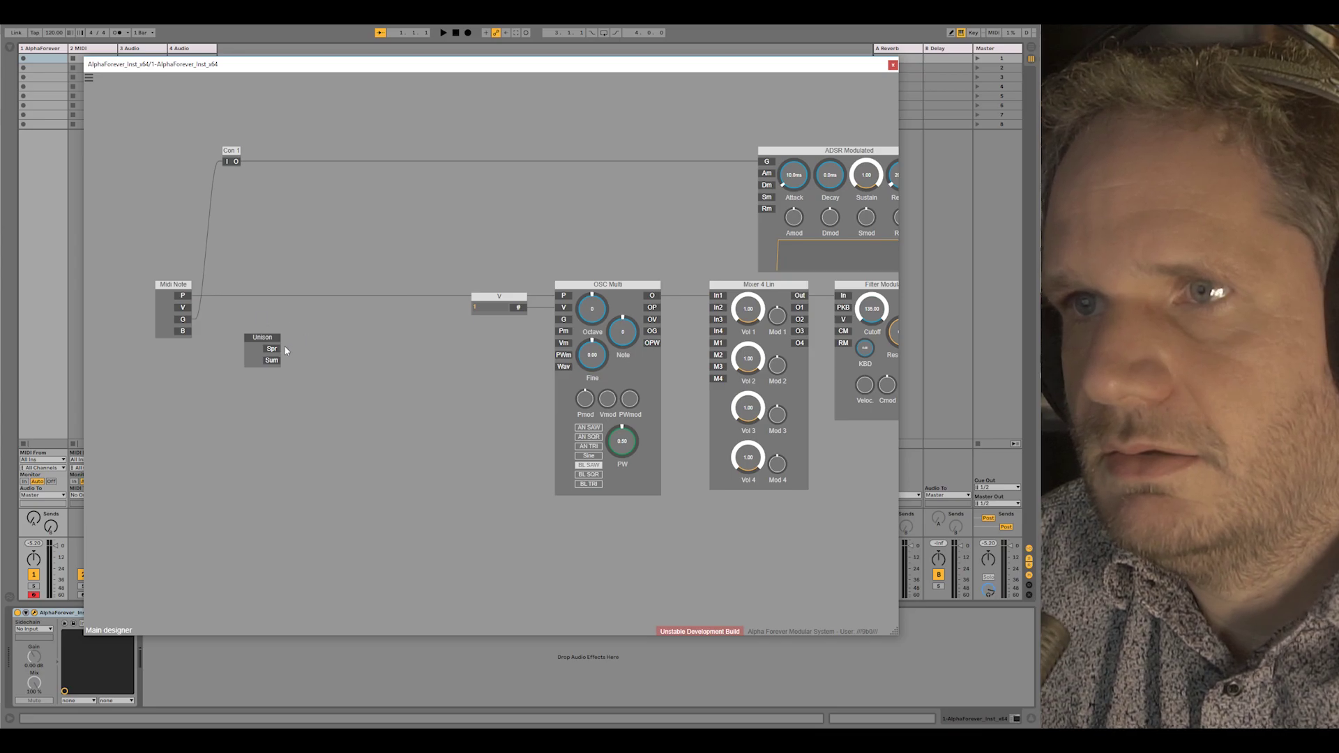
Step: Insert an Add module into Midi Note's P wire and place it between Midi Note and the V value module
double_click(189, 299)
text(add)
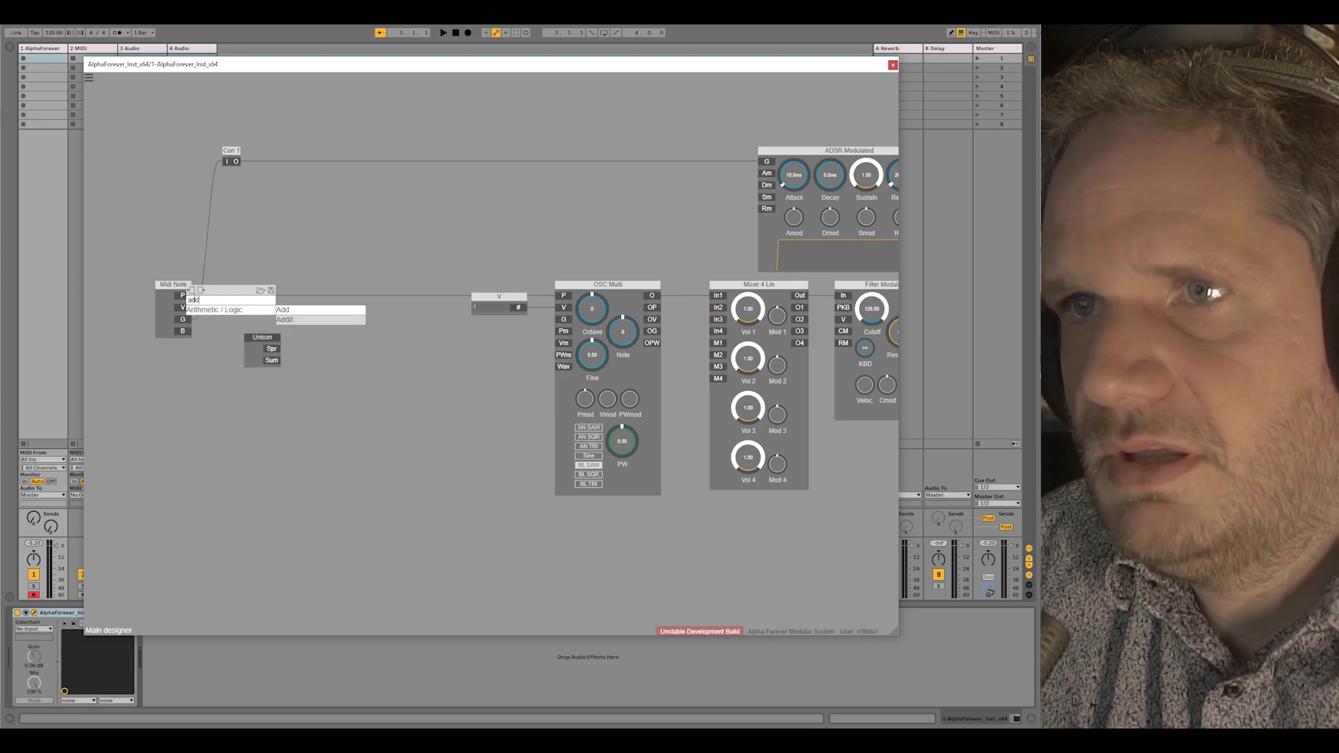
click(299, 294)
double_click(185, 299)
text(add)
click(300, 310)
drag(205, 285, 338, 285)
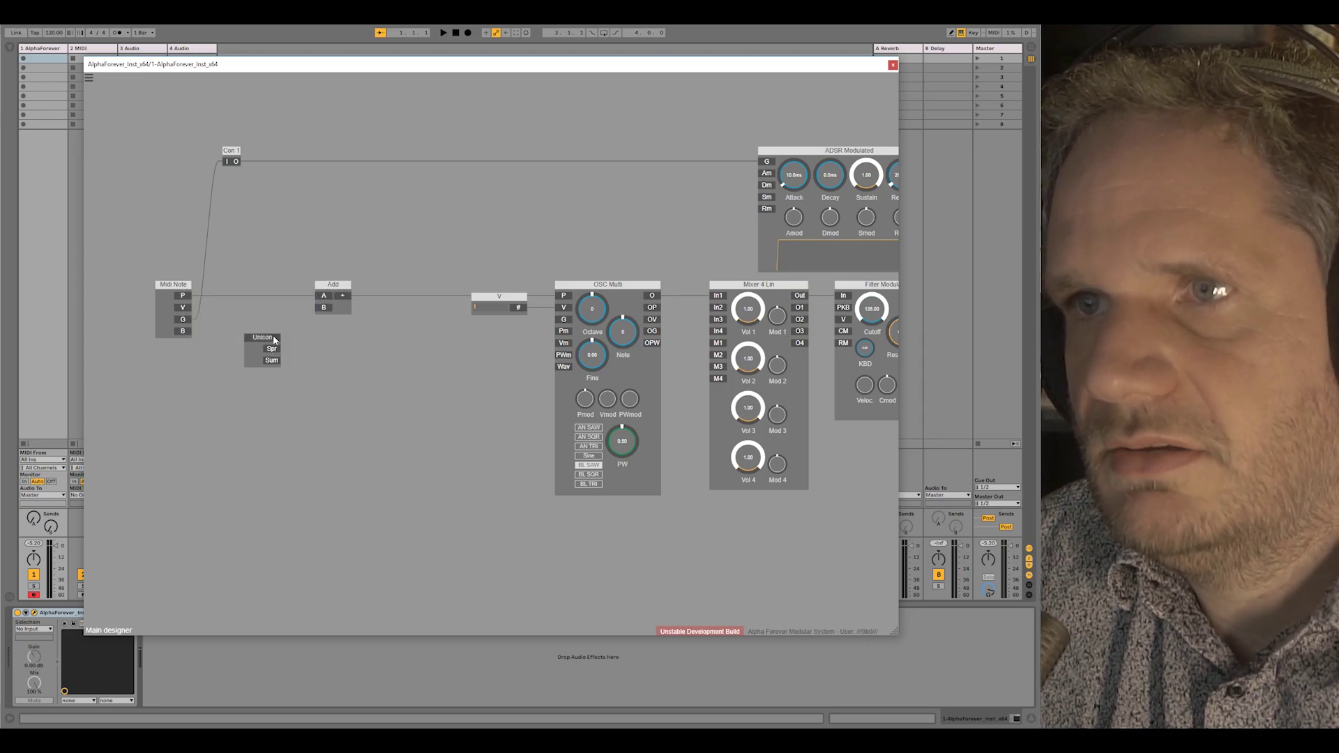
Step: Place Unison directly under Midi Note and connect its Spr output to Add's B input through a lowered Con module
drag(274, 339, 189, 351)
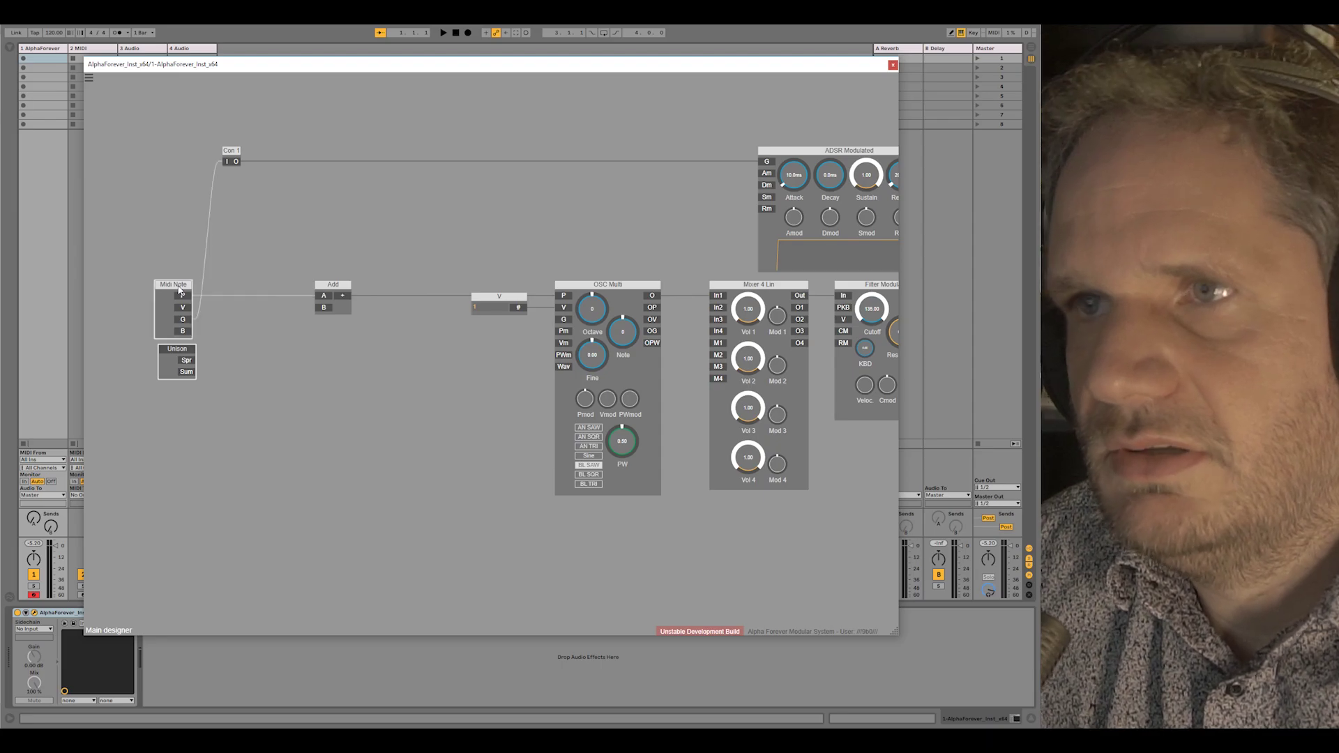
drag(187, 360, 323, 309)
right_click(323, 312)
mouse_move(357, 341)
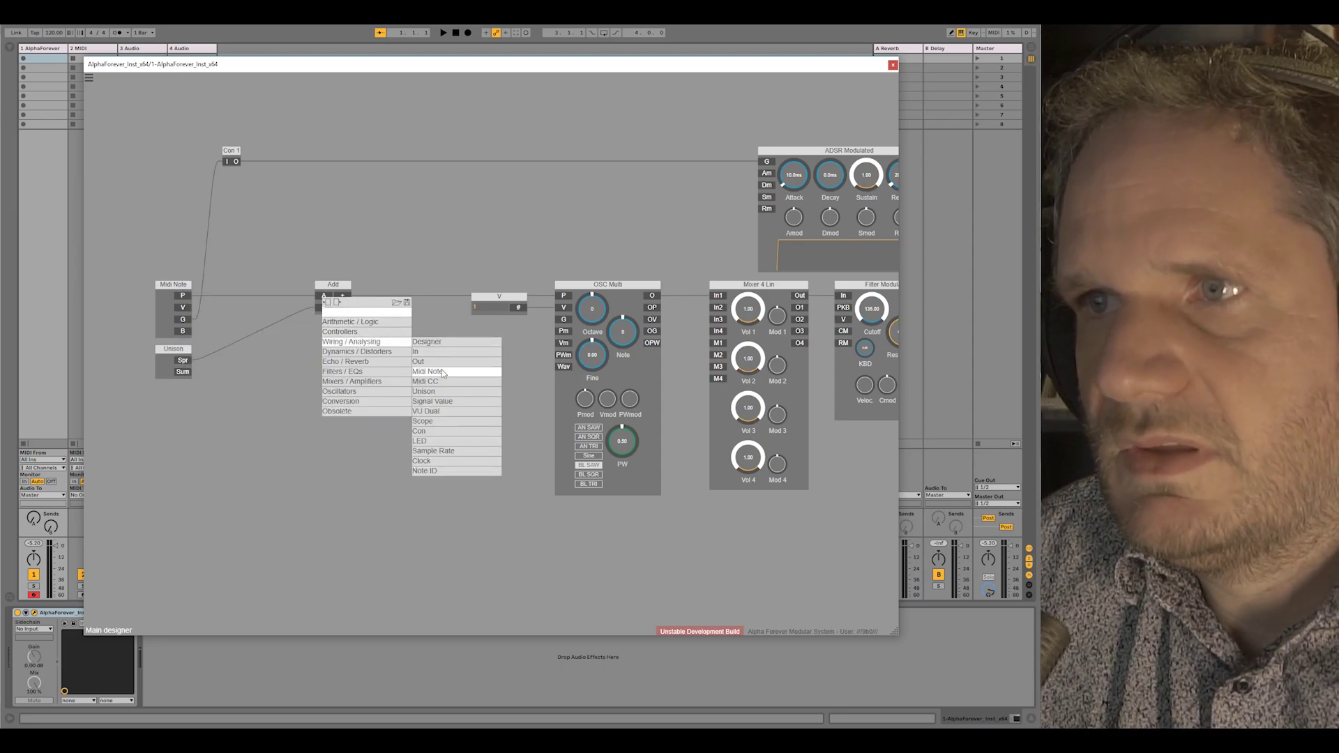
click(423, 431)
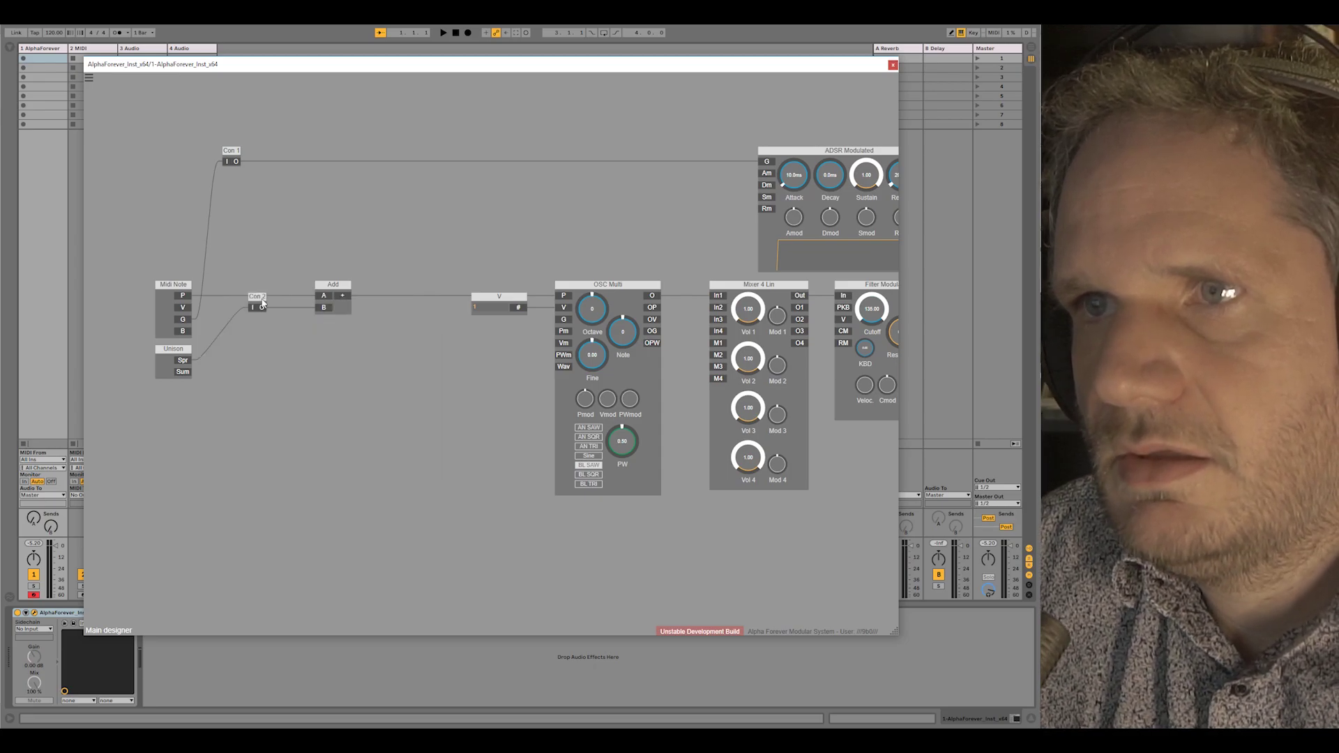
drag(257, 350, 291, 351)
Step: Insert a second Add module into the wire between Unison's Spr output and the Con module
scroll(466, 379, up, 3)
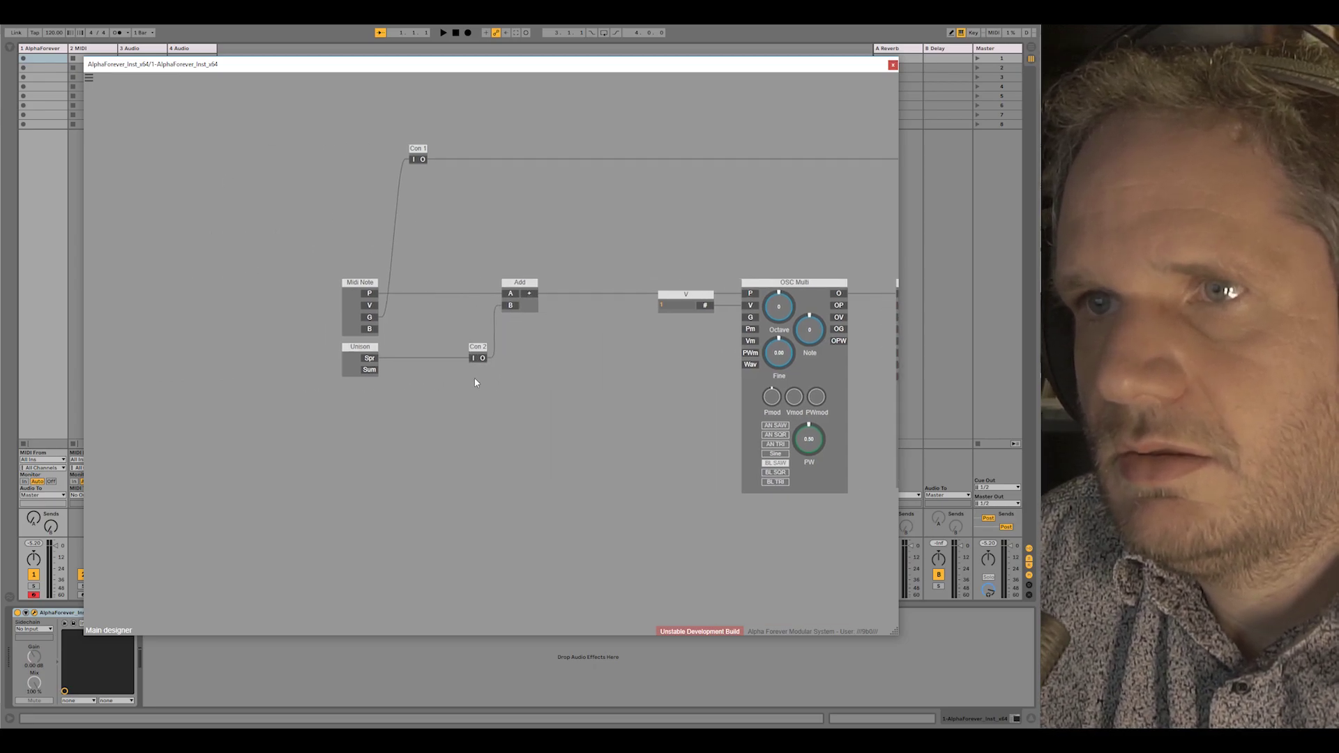
scroll(462, 383, up, 2)
drag(334, 312, 155, 311)
right_click(179, 340)
text(add)
click(296, 346)
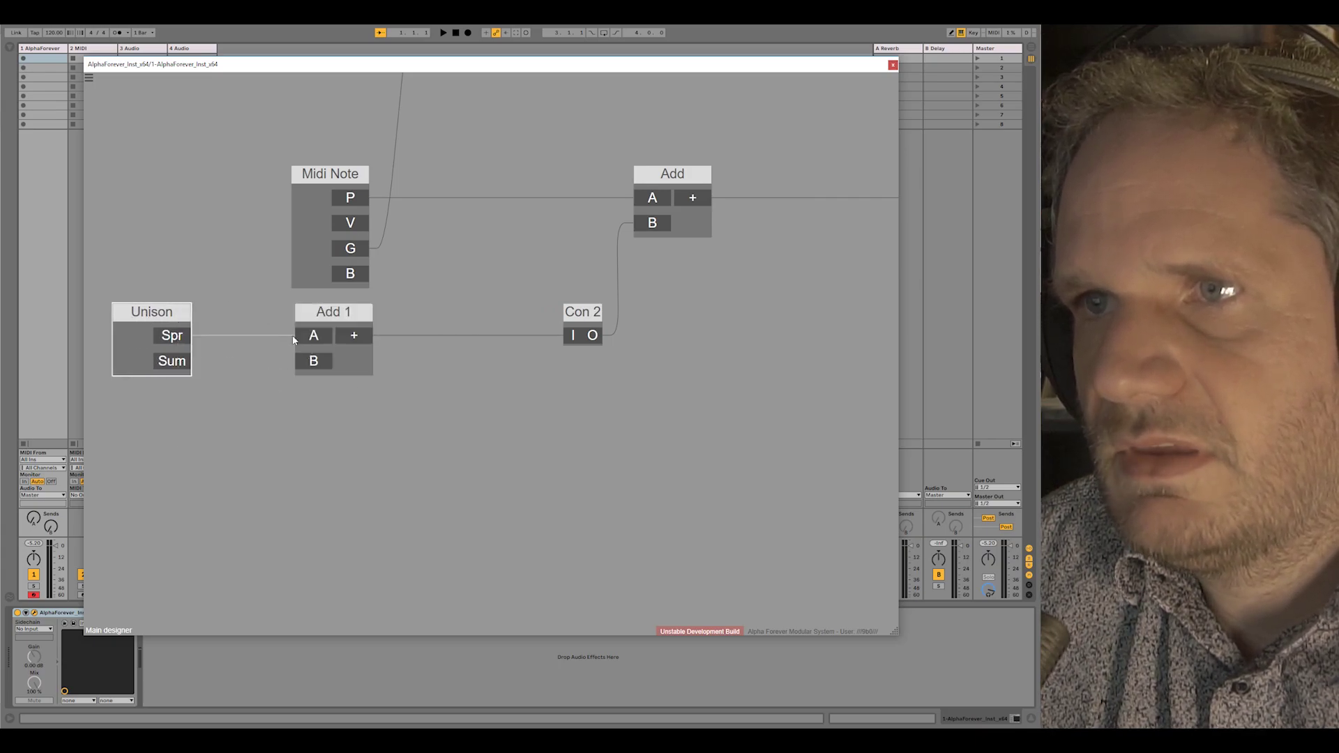
Step: Attach a value module of 1 to Add 1's B input and move Unison clear of it
double_click(302, 363)
drag(268, 265, 421, 262)
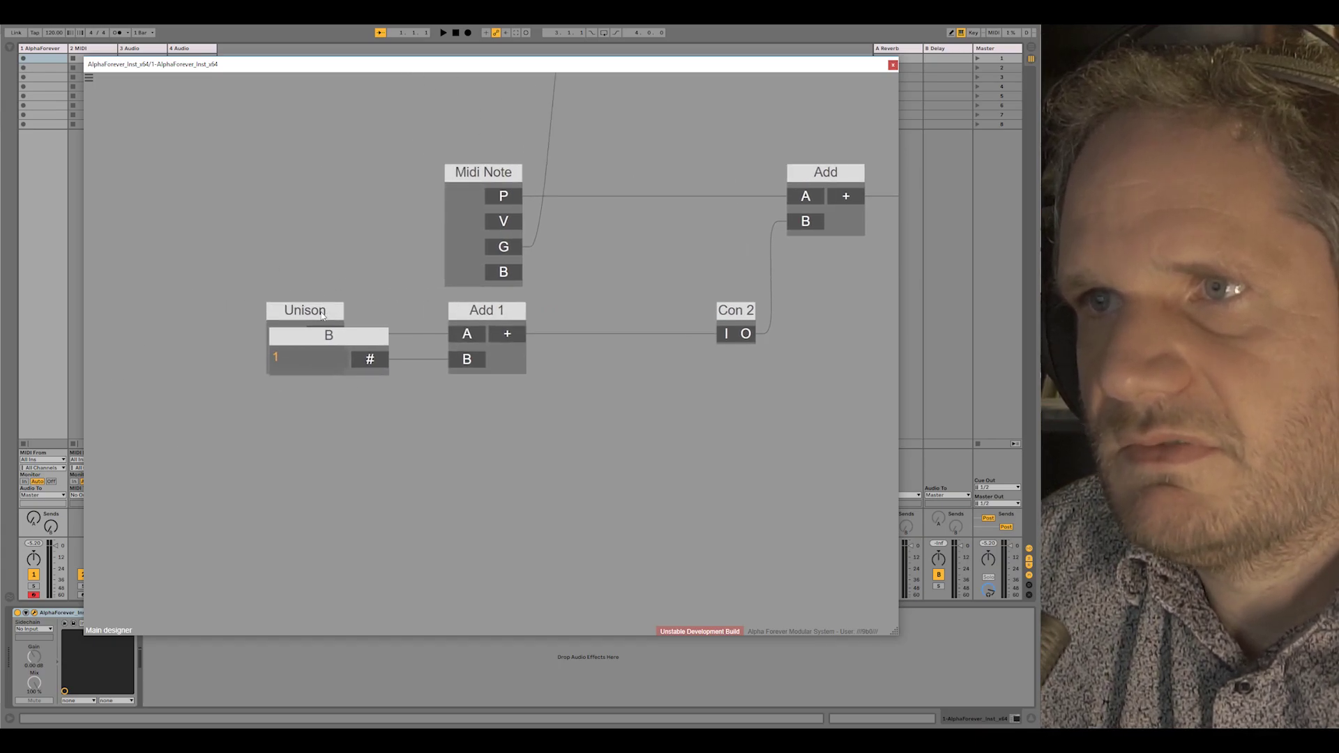
drag(323, 311, 189, 310)
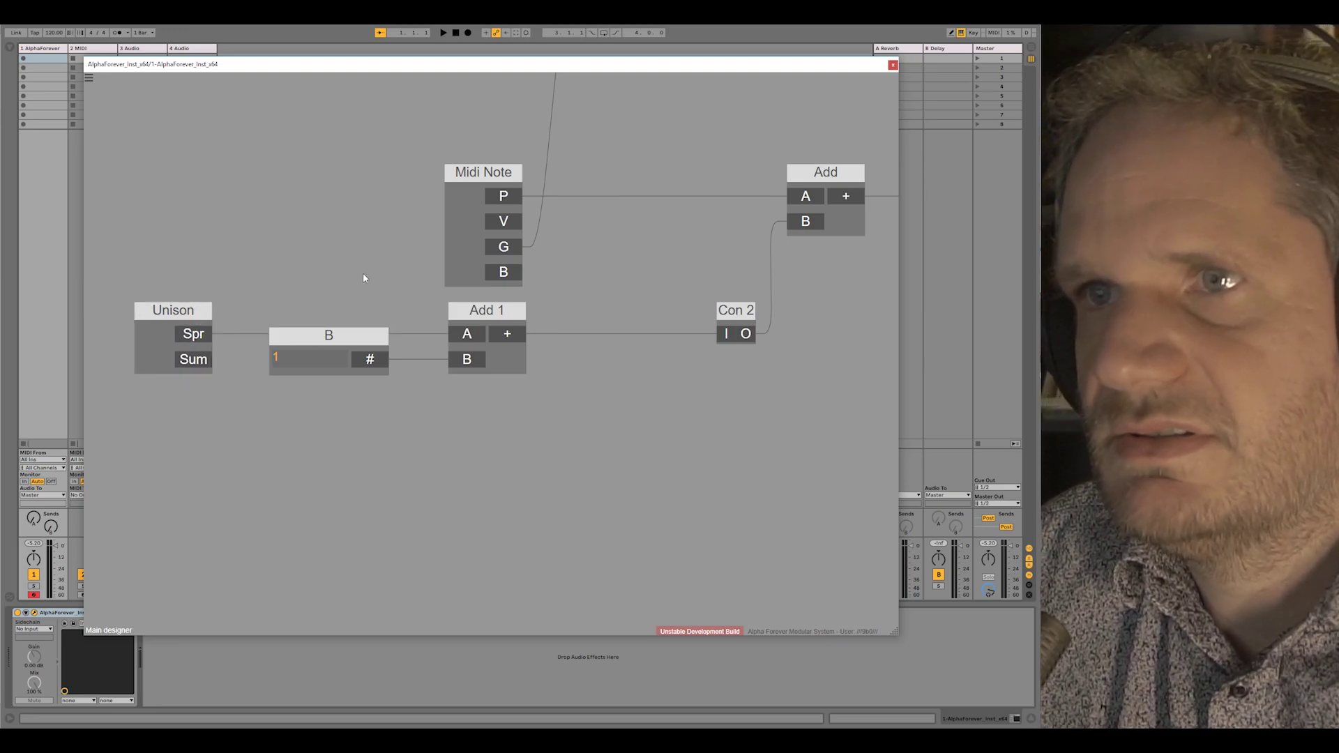
Step: Add a Switch 8 module between Add 1 and Con 2, feeding its S input from Add 1 and outputting to Con 2
drag(353, 281, 173, 277)
right_click(376, 408)
text(swit)
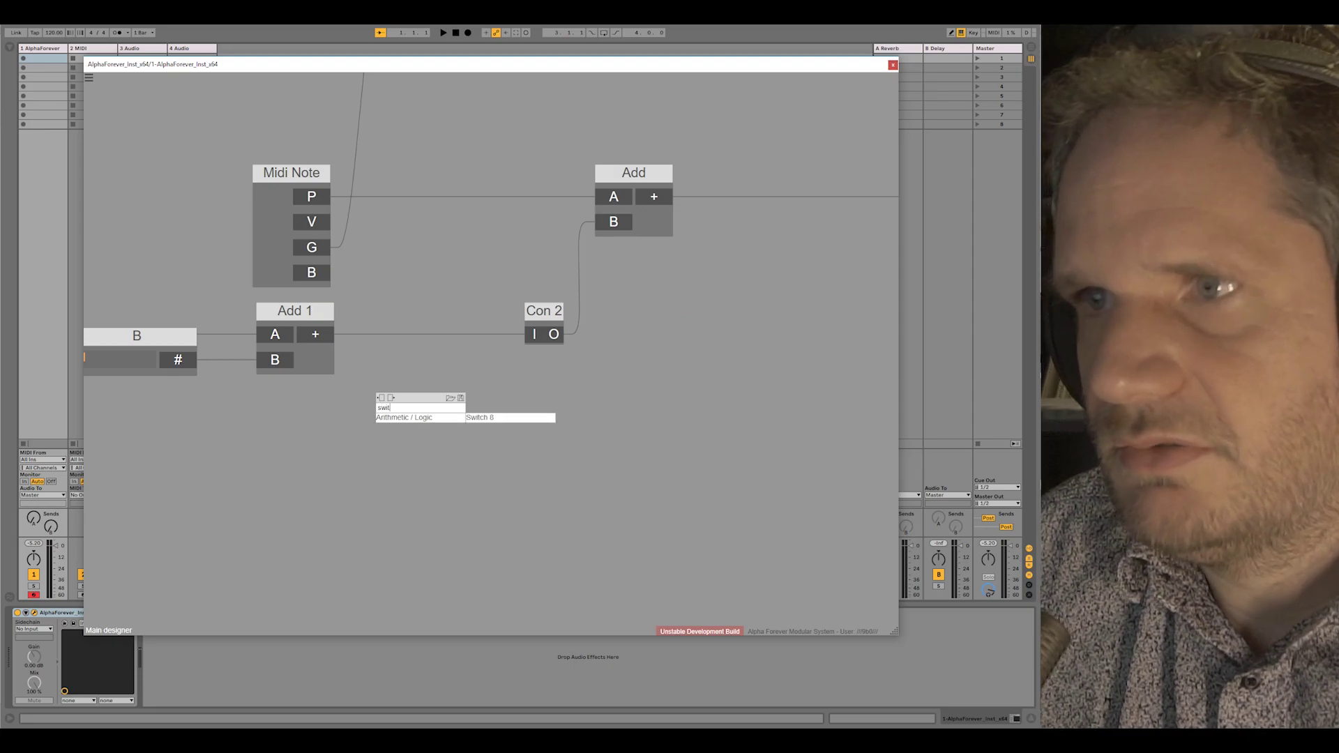
click(473, 413)
drag(315, 335, 395, 435)
drag(531, 353, 534, 334)
drag(424, 465, 442, 363)
Step: Shift Unison, the B value and Add 1 farther away from Switch 8 to make room before its inputs
drag(457, 262, 695, 249)
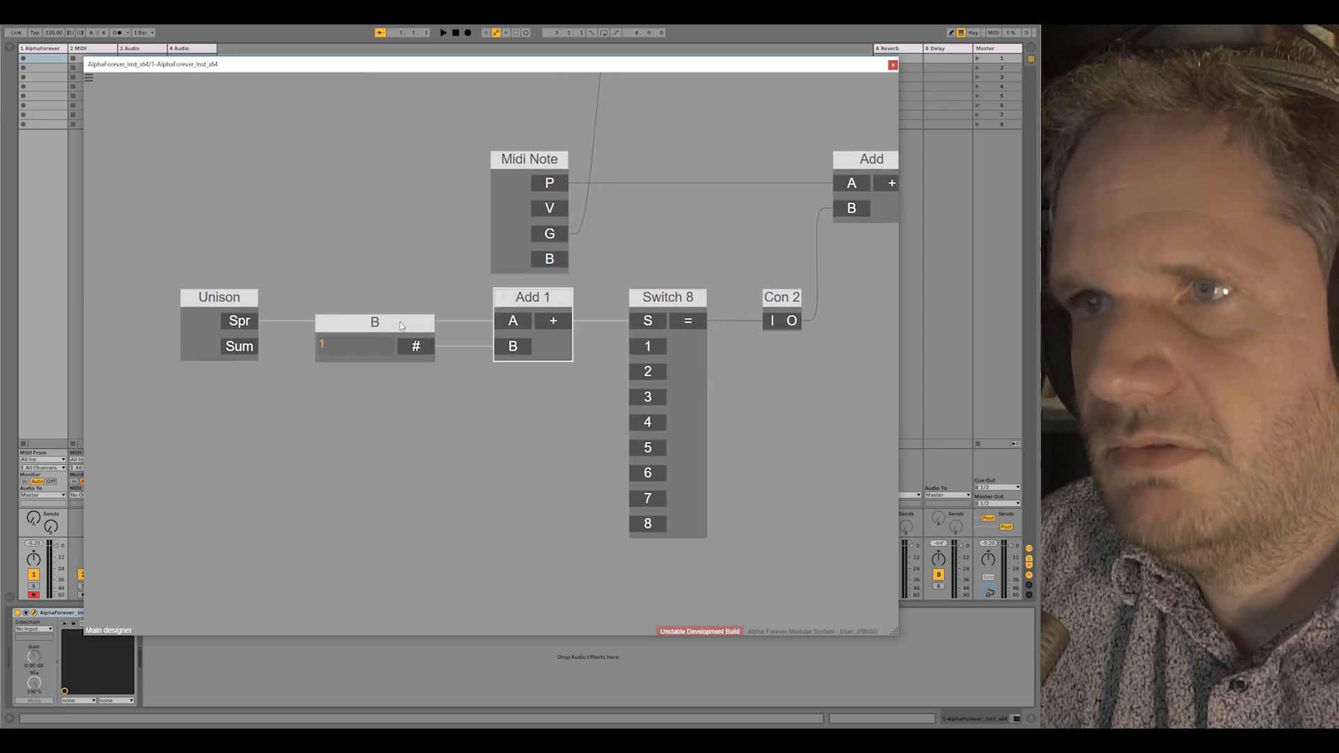
drag(536, 298, 510, 299)
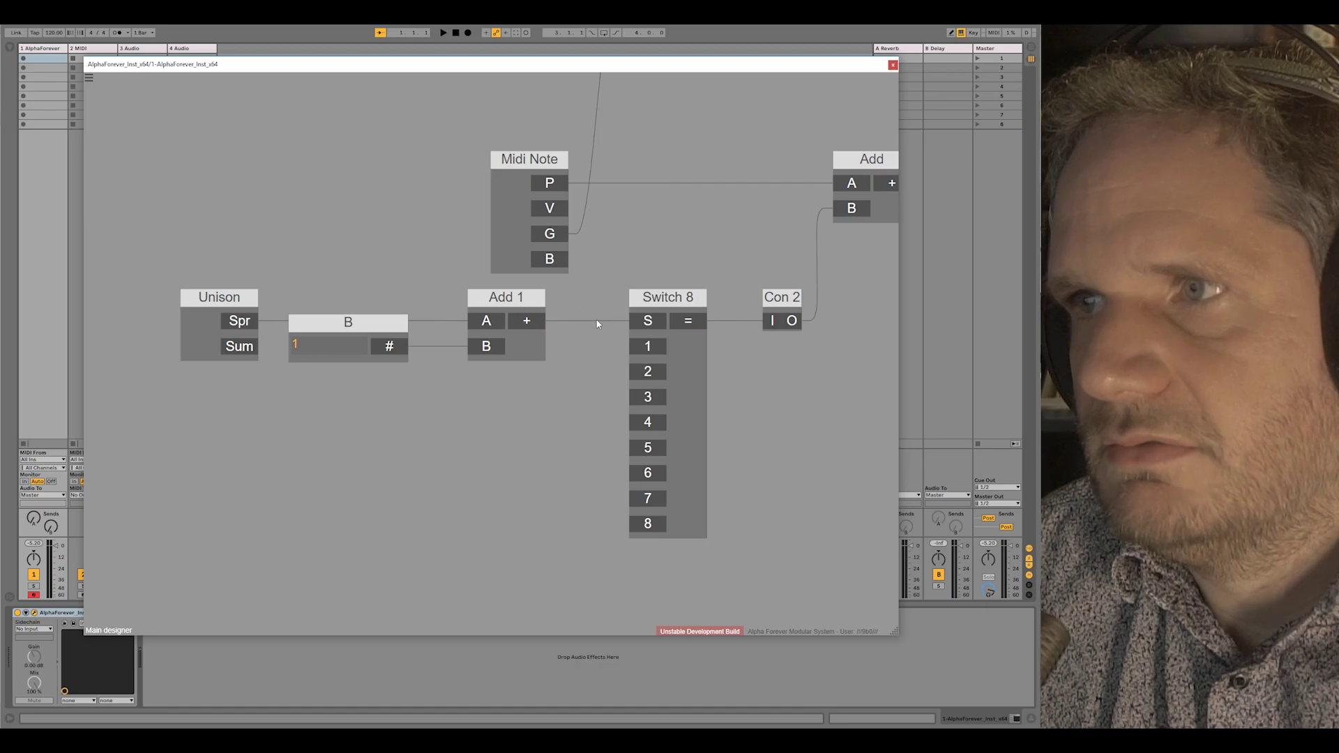
drag(515, 300, 506, 300)
drag(156, 274, 576, 399)
drag(523, 303, 431, 303)
click(545, 379)
drag(539, 374, 624, 383)
Step: Attach value modules to Switch 8's inputs 1, 2 and 3 and space them so none overlap
double_click(735, 355)
click(735, 380)
click(736, 405)
drag(143, 294, 533, 389)
drag(510, 305, 374, 305)
click(521, 350)
drag(582, 357, 478, 274)
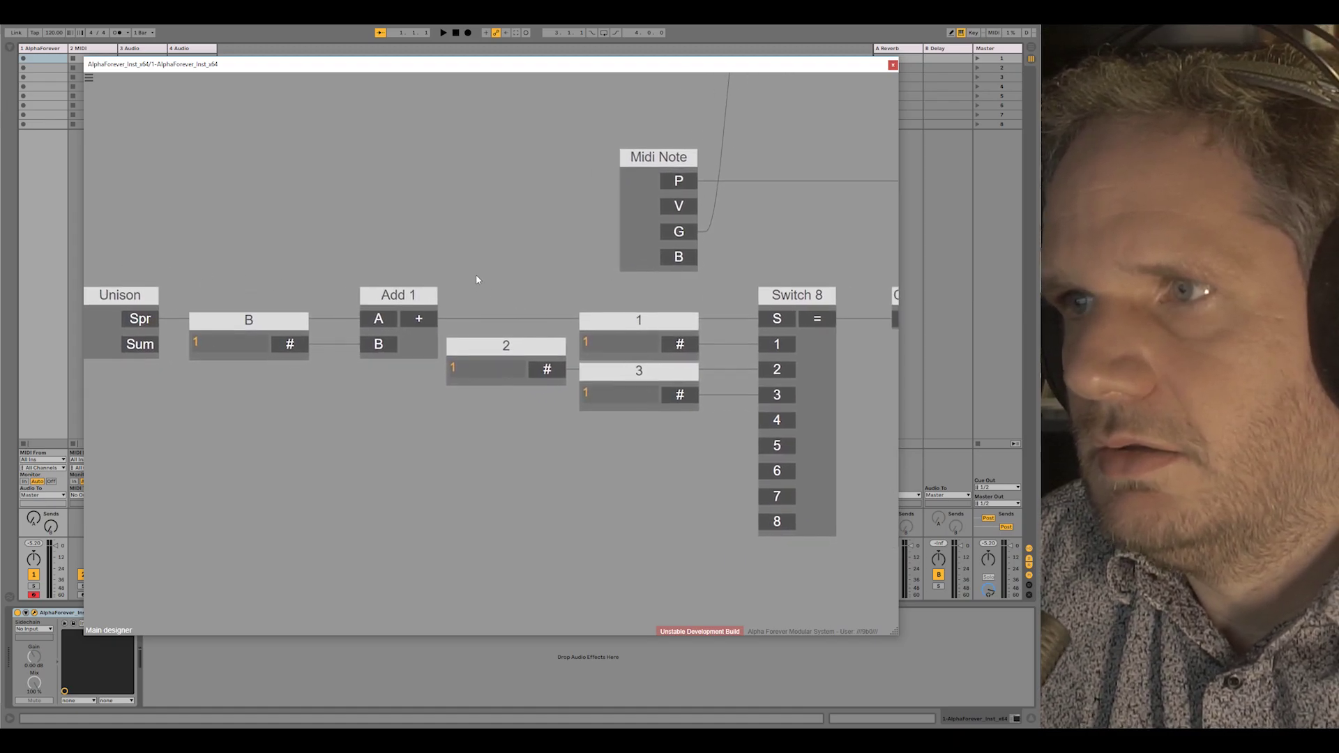
Step: Set Switch 8's value modules 1, 2 and 3 to 0, 3 and 7
double_click(604, 328)
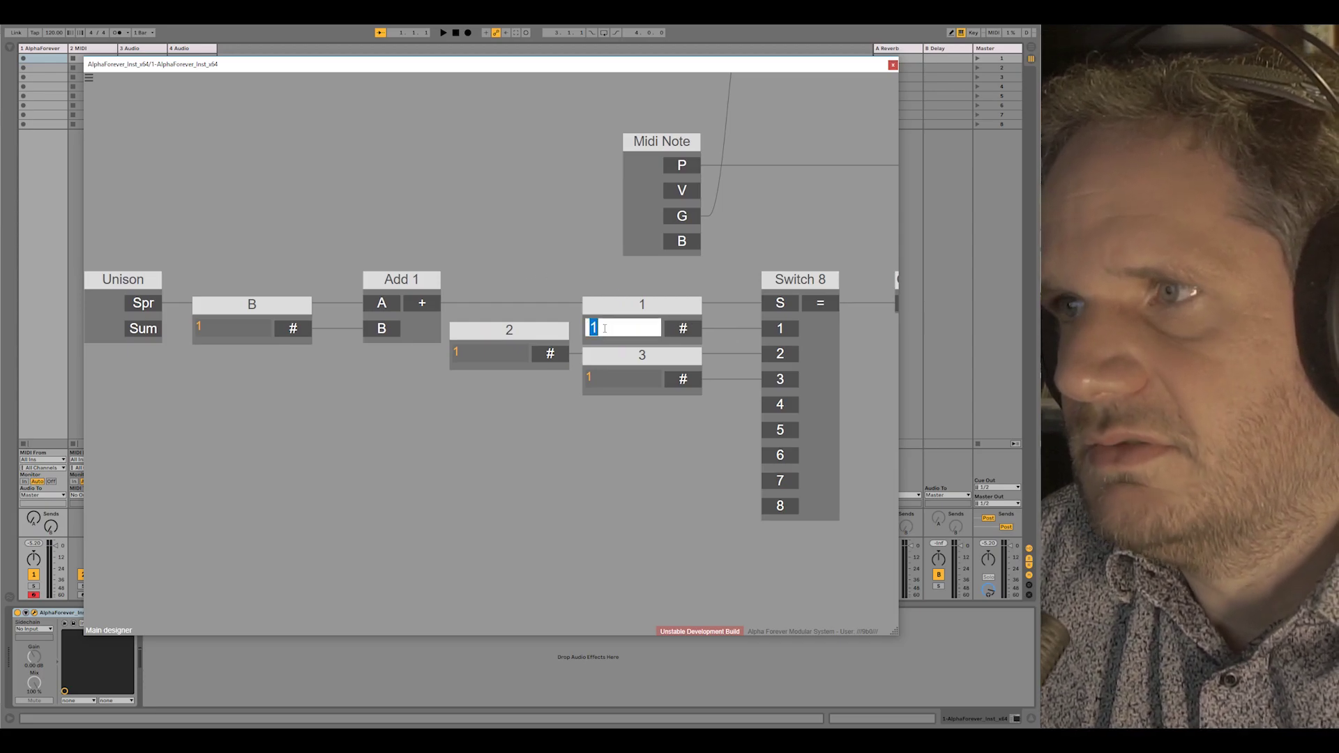
text(0)
key(Return)
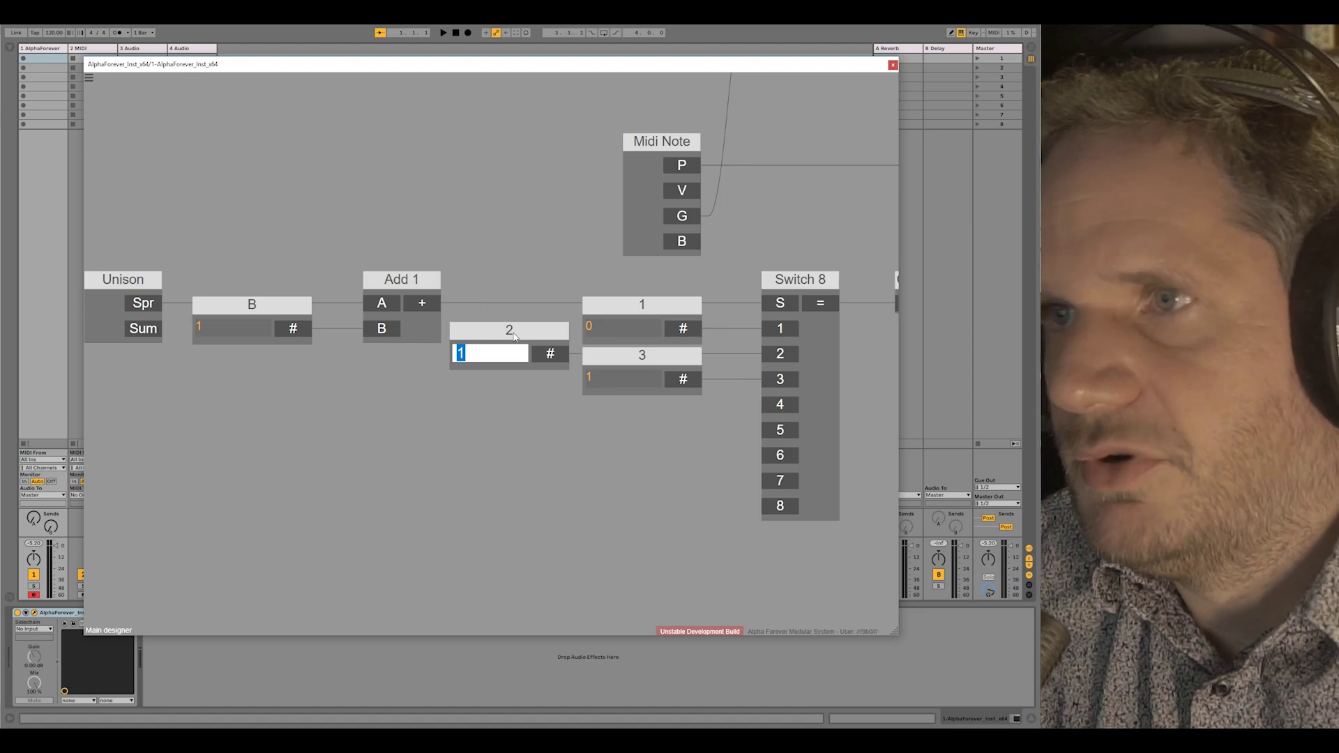
text(3)
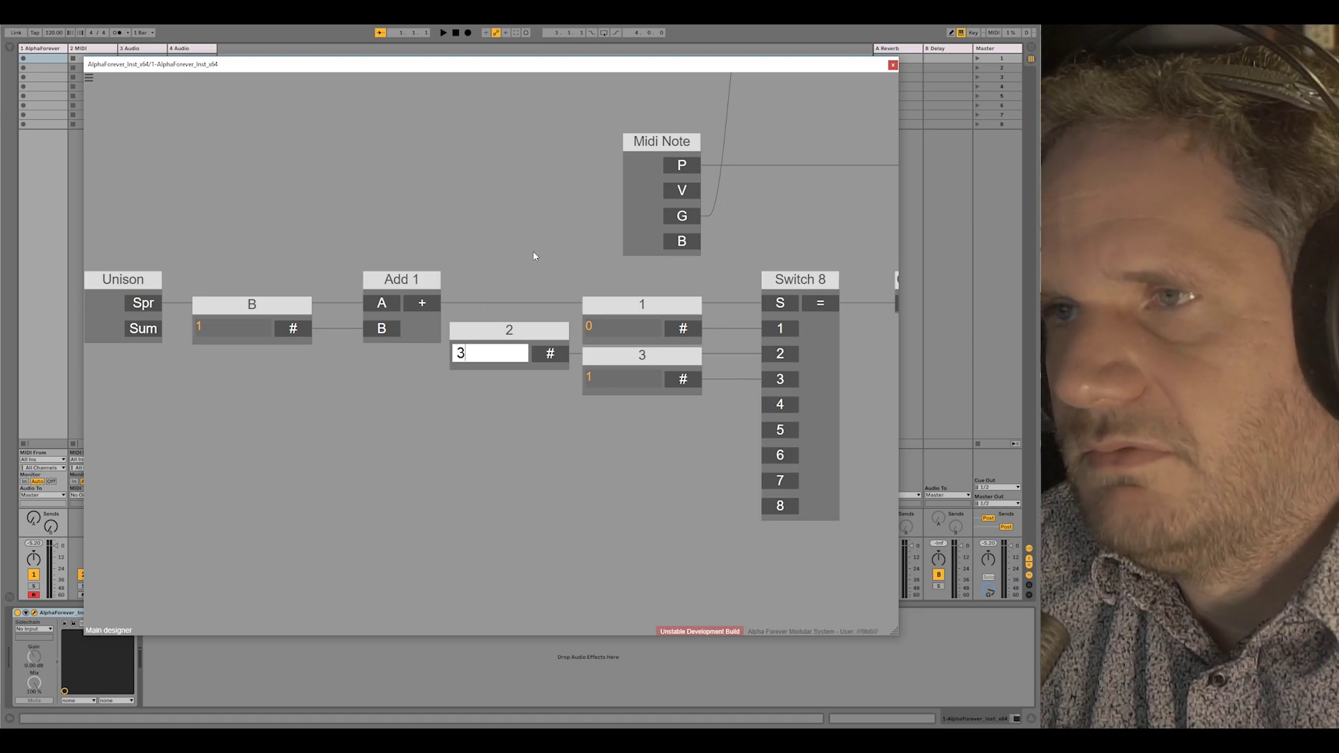
key(Return)
click(605, 380)
text(7)
key(Return)
Step: Set the V value module feeding OSC Multi to 0.3
scroll(532, 445, down, 2)
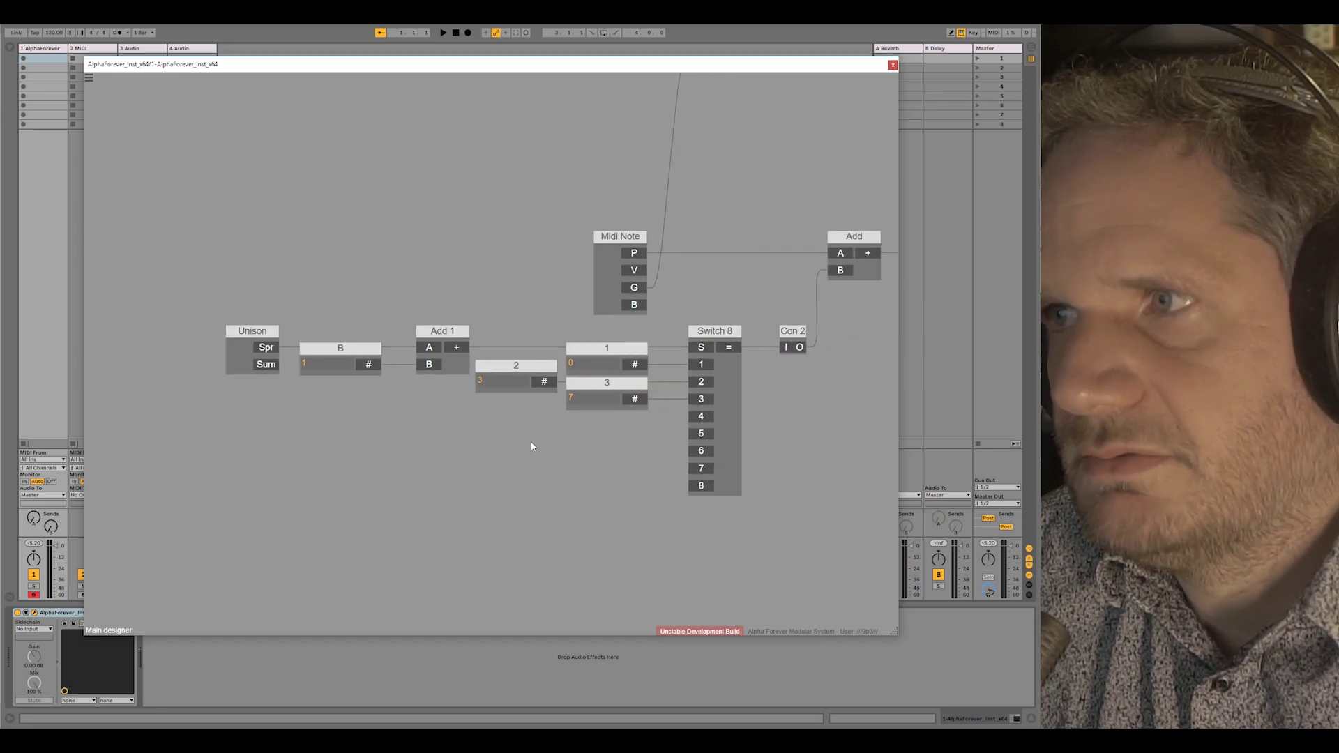
drag(195, 320, 823, 381)
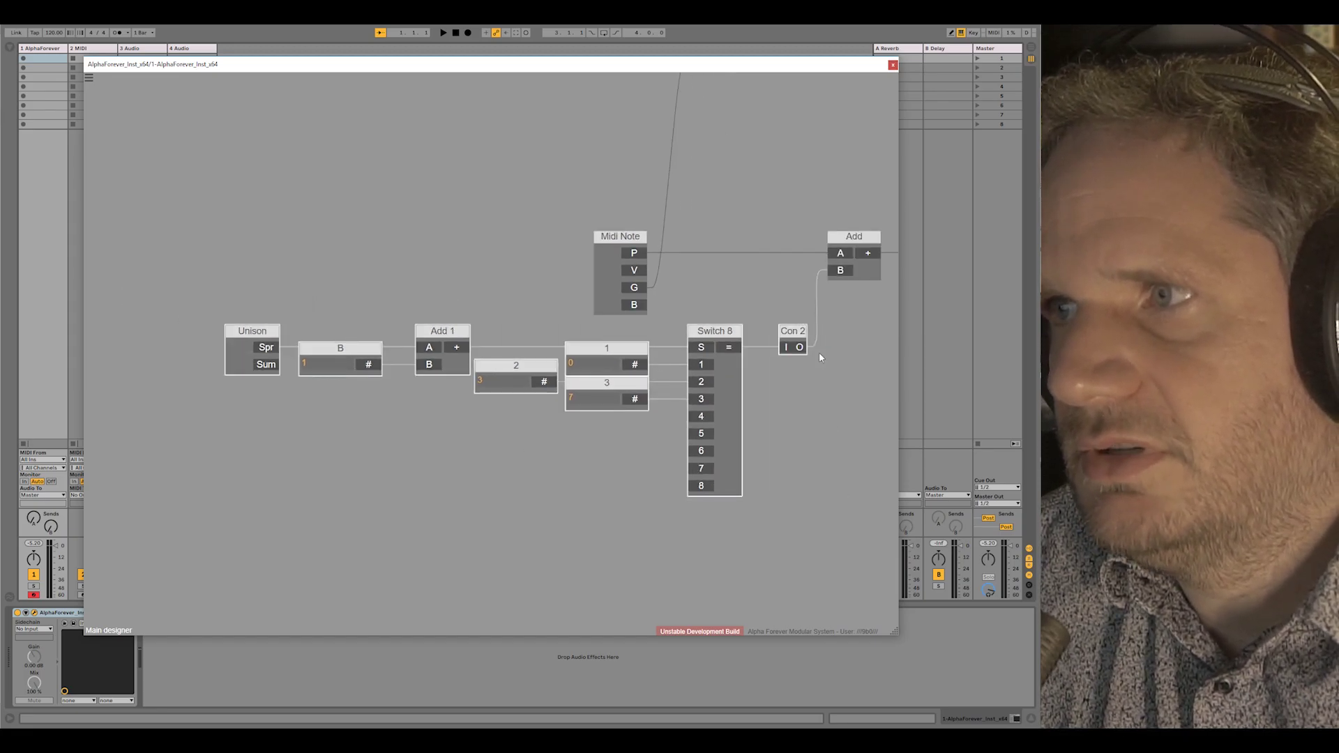
scroll(834, 385, down, 4)
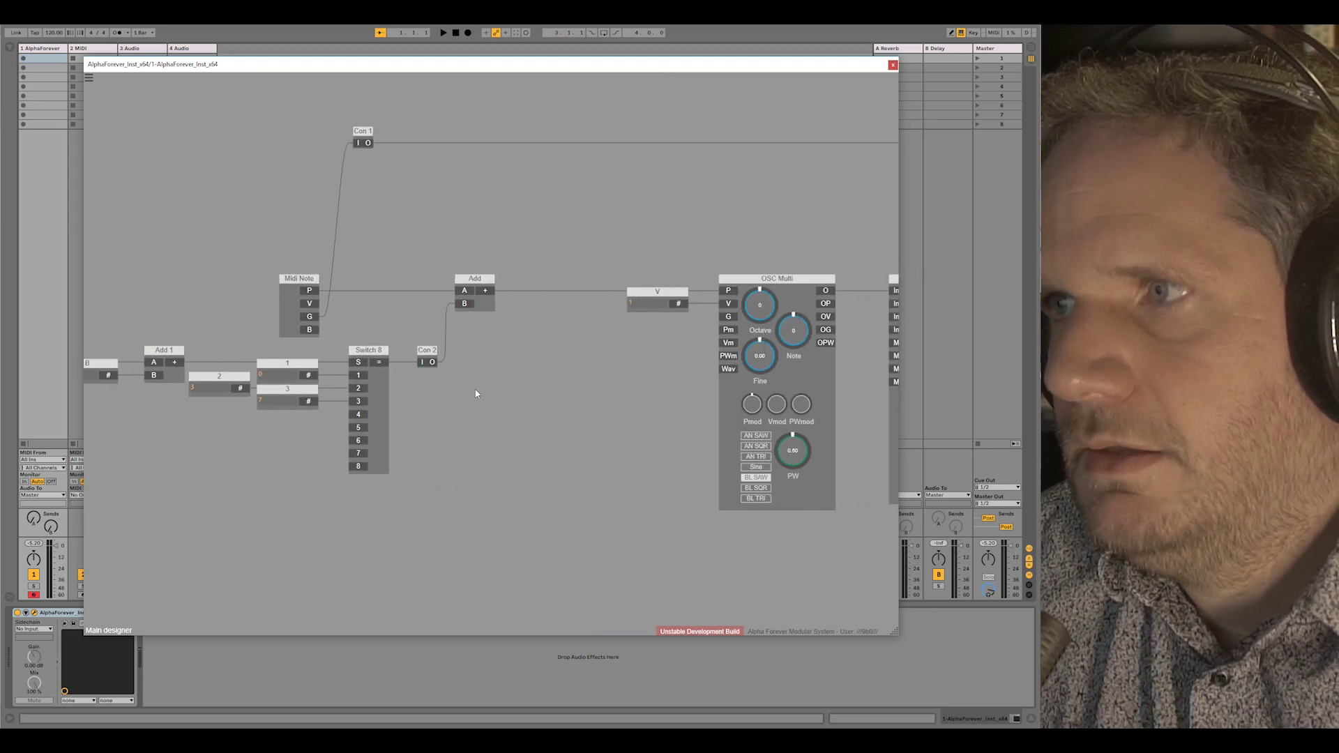
drag(558, 395, 505, 397)
scroll(416, 386, down, 1)
drag(416, 386, 463, 376)
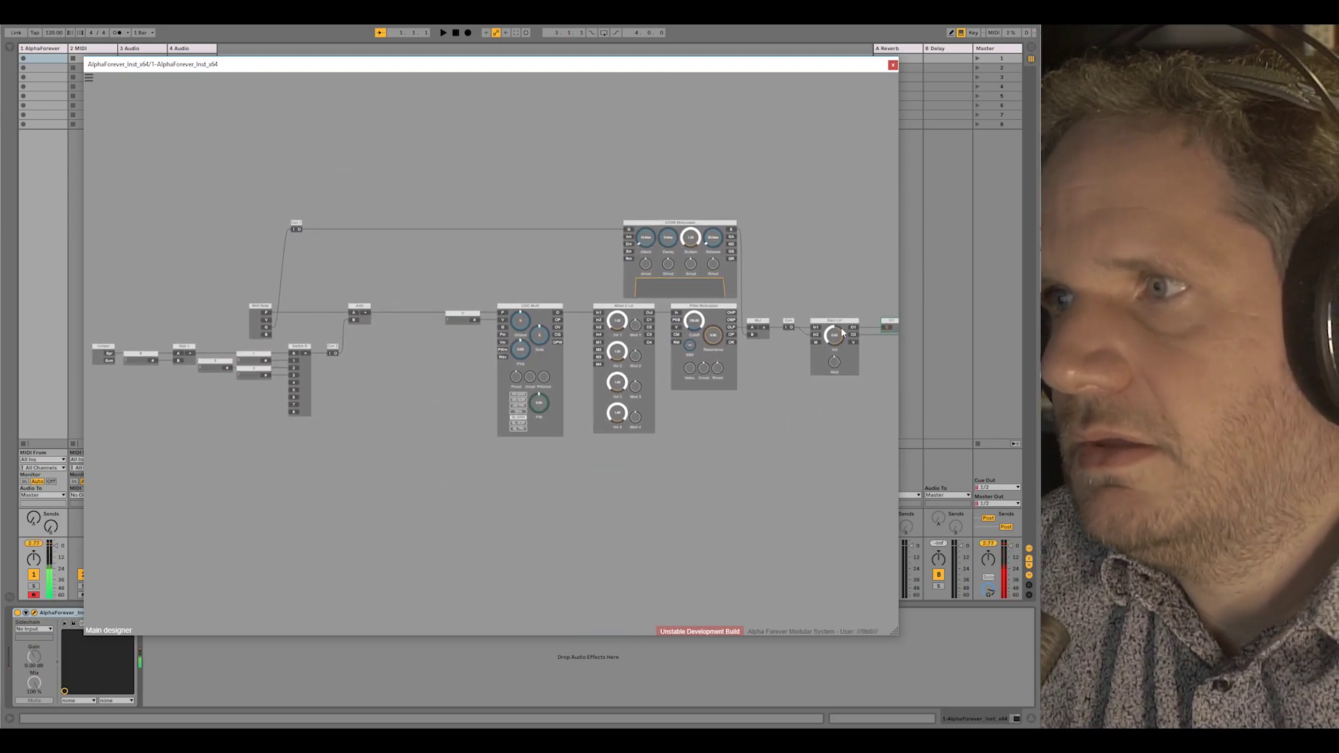
scroll(439, 335, up, 2)
double_click(461, 306)
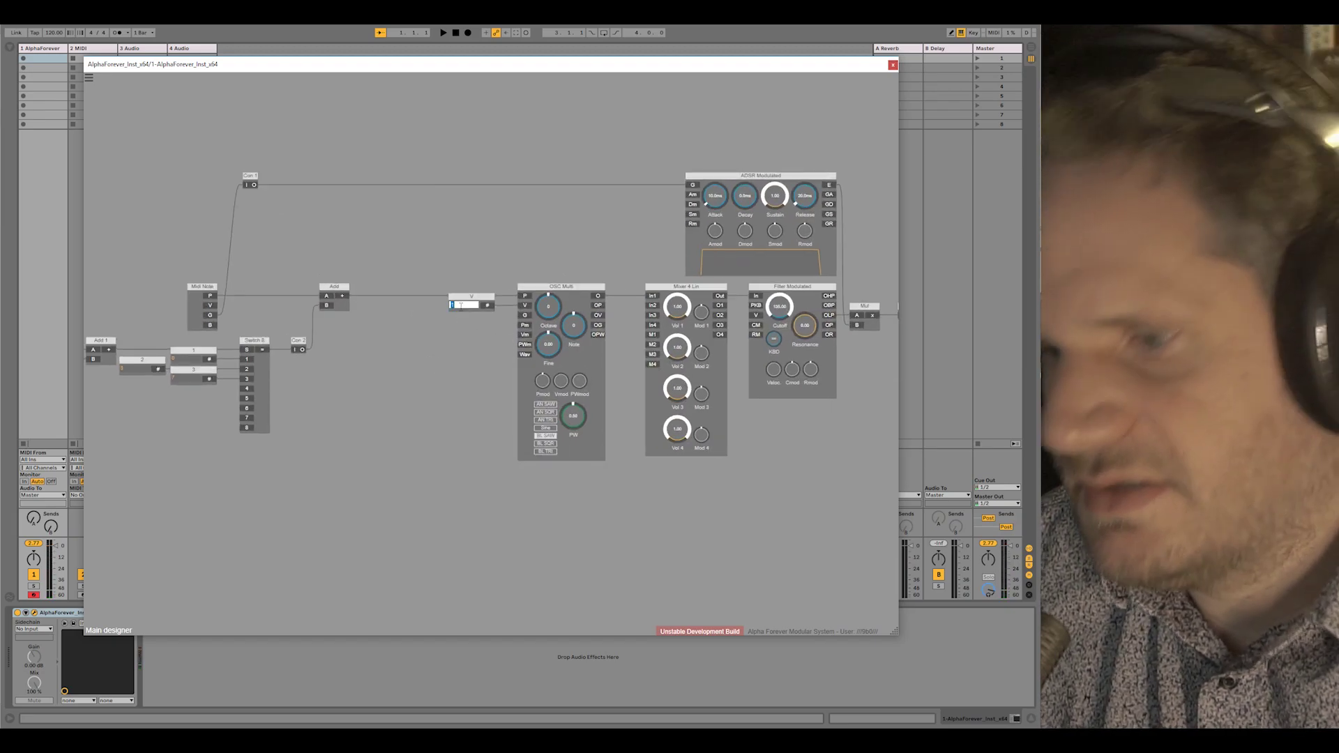
text(0.3)
key(Return)
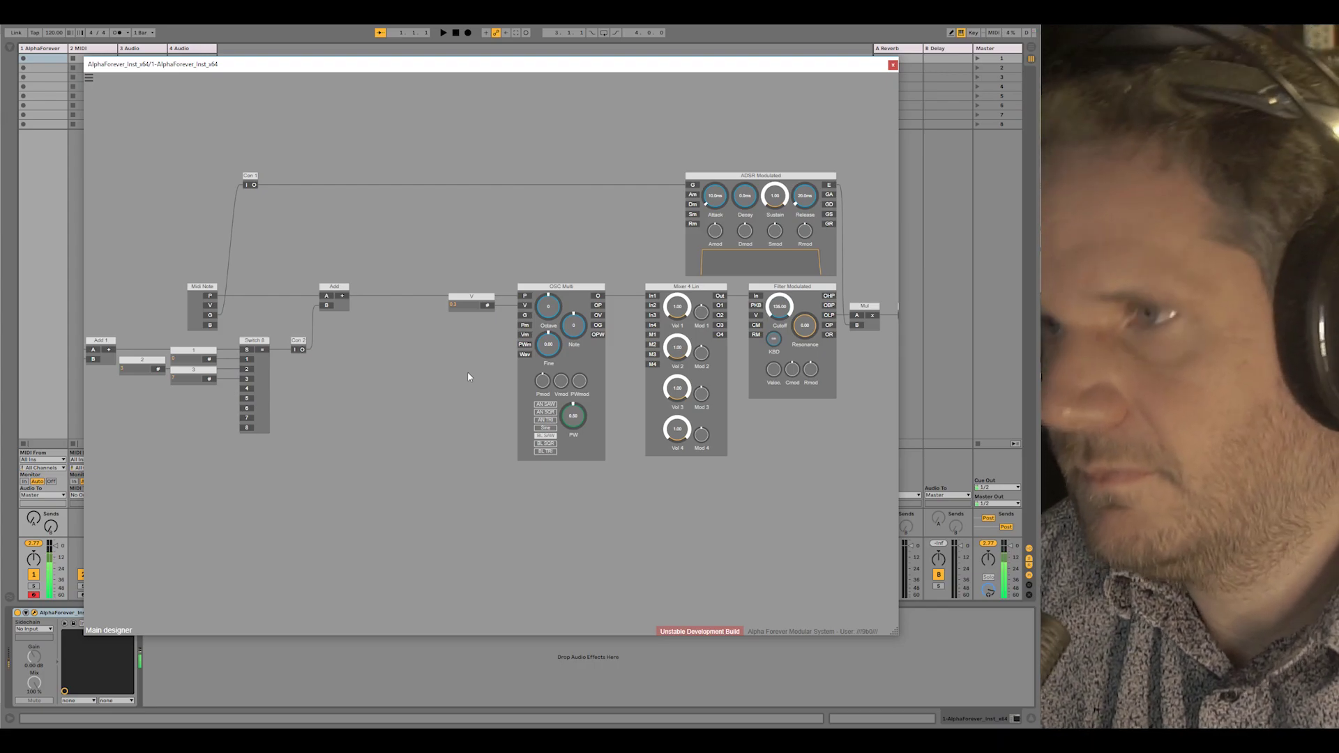
Step: Lower the ADSR Modulated module's Sustain to zero and give it a short Decay
mouse_move(773, 198)
mouse_down()
mouse_move(773, 245)
mouse_move(756, 181)
mouse_up()
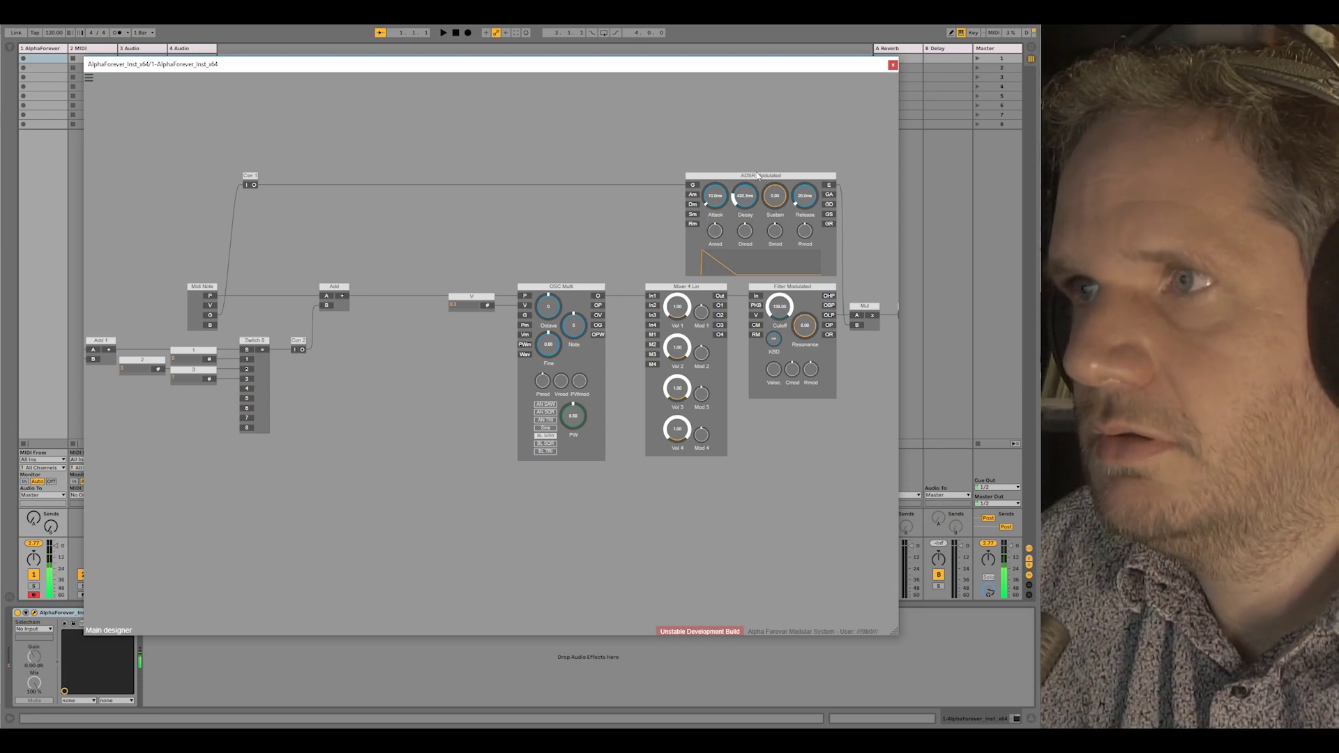
drag(756, 188, 748, 200)
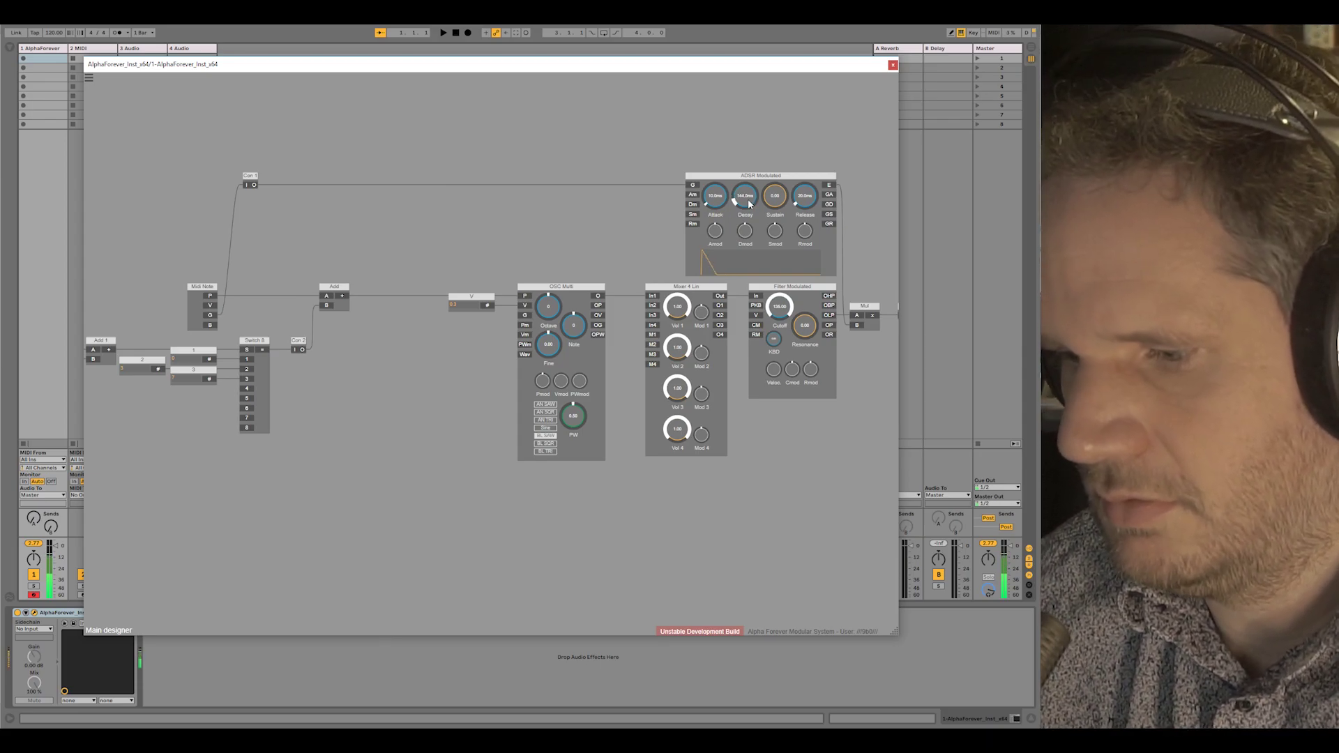
Step: Move the note, unison, switch and Add modules farther from the V value module to widen the gap before OSC Multi
drag(438, 271, 531, 259)
scroll(483, 258, down, 2)
drag(164, 140, 504, 431)
drag(482, 272, 360, 273)
click(451, 330)
scroll(423, 352, down, 2)
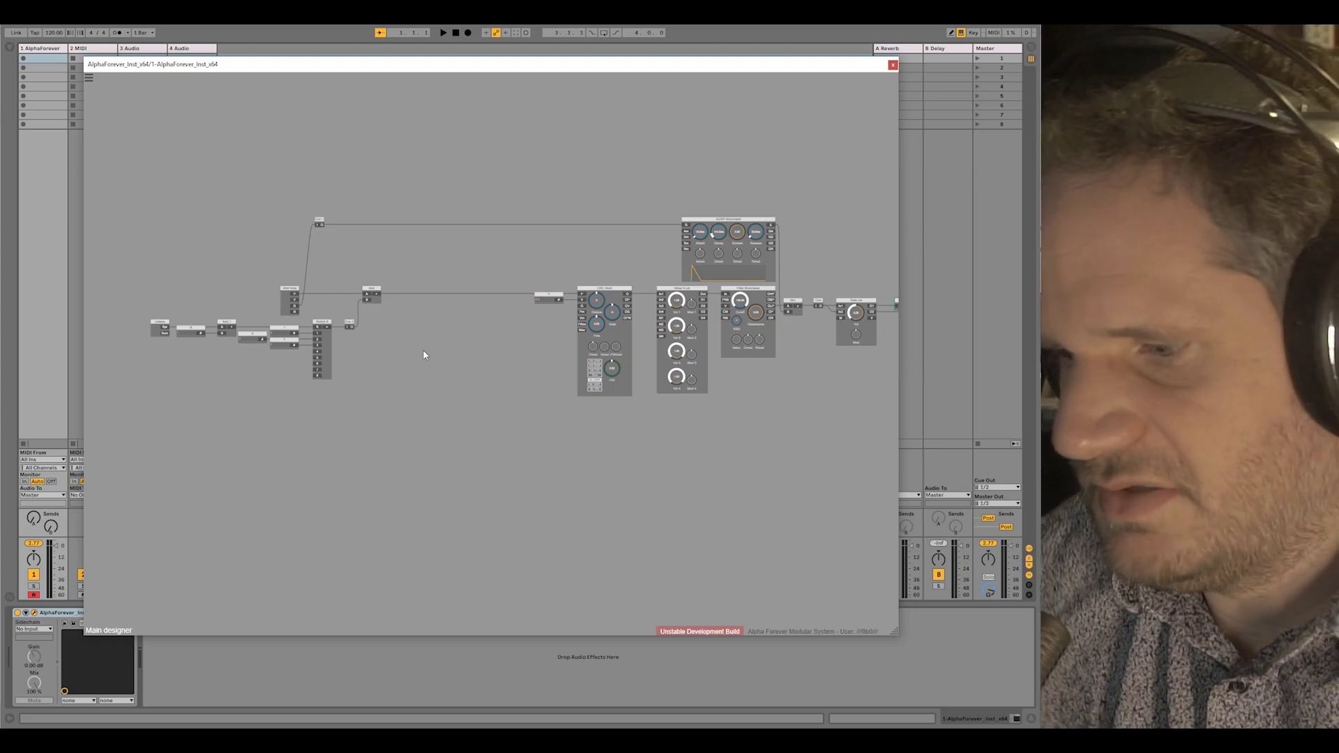
drag(449, 355, 382, 359)
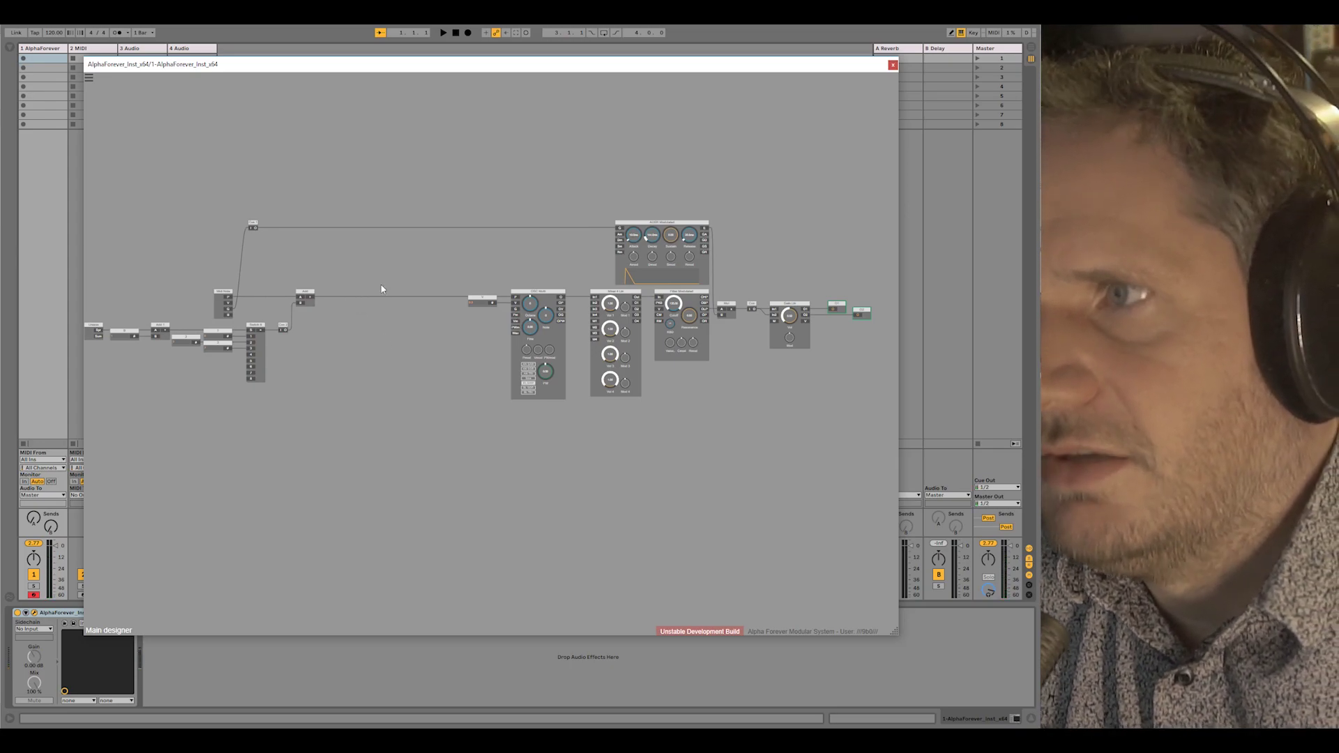
scroll(405, 325, up, 1)
drag(343, 328, 409, 338)
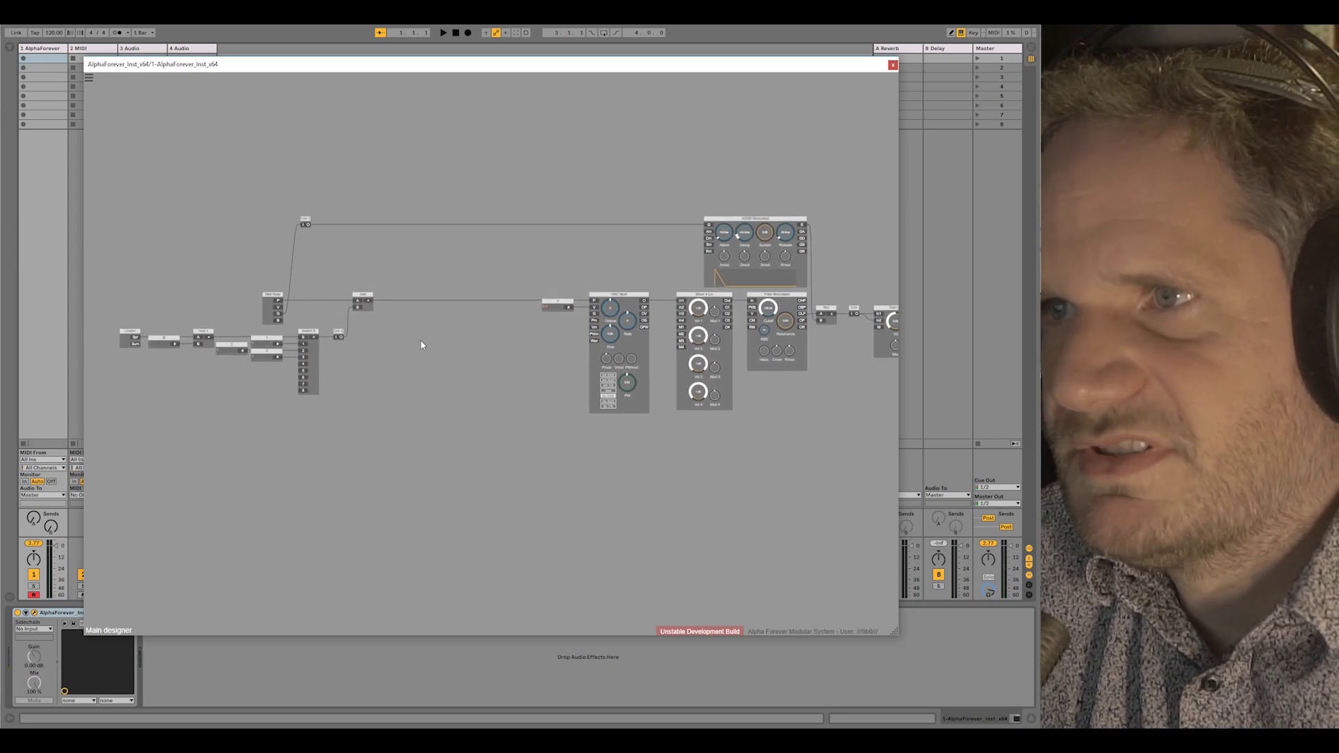
scroll(421, 341, up, 4)
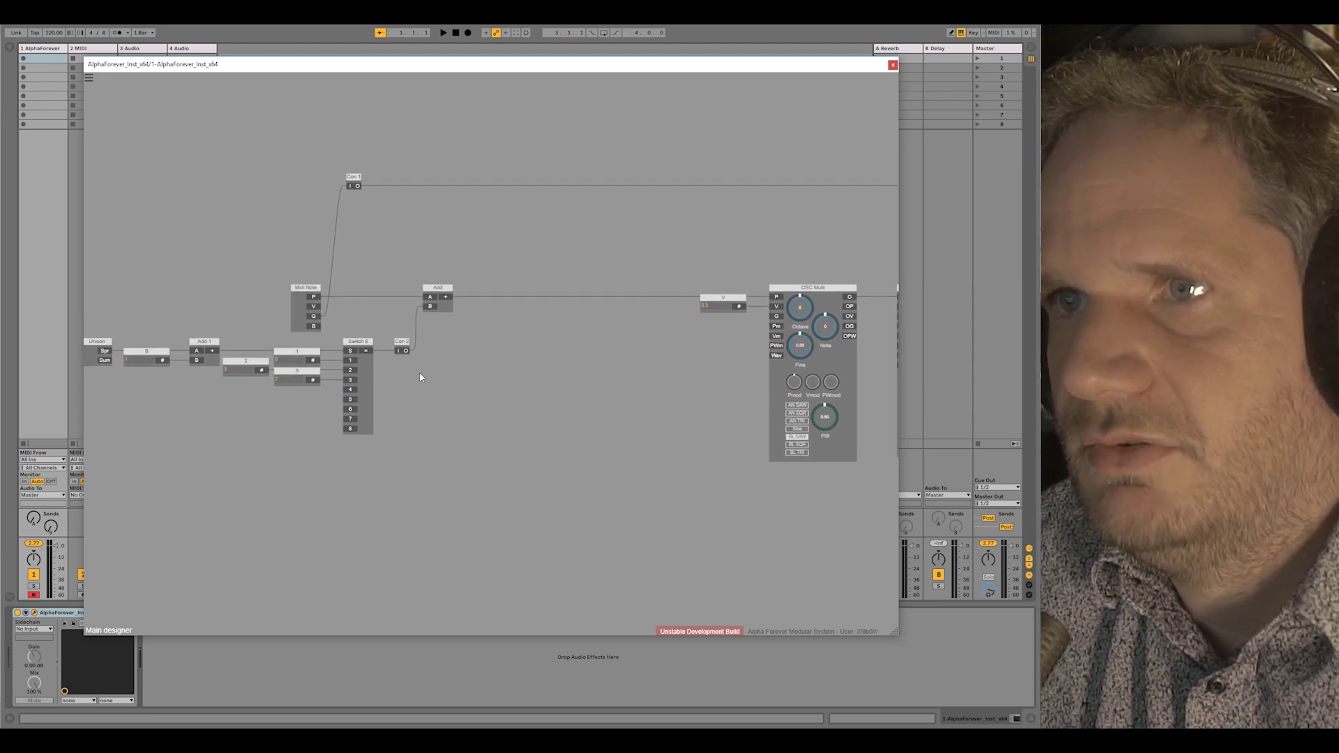
drag(421, 376, 491, 369)
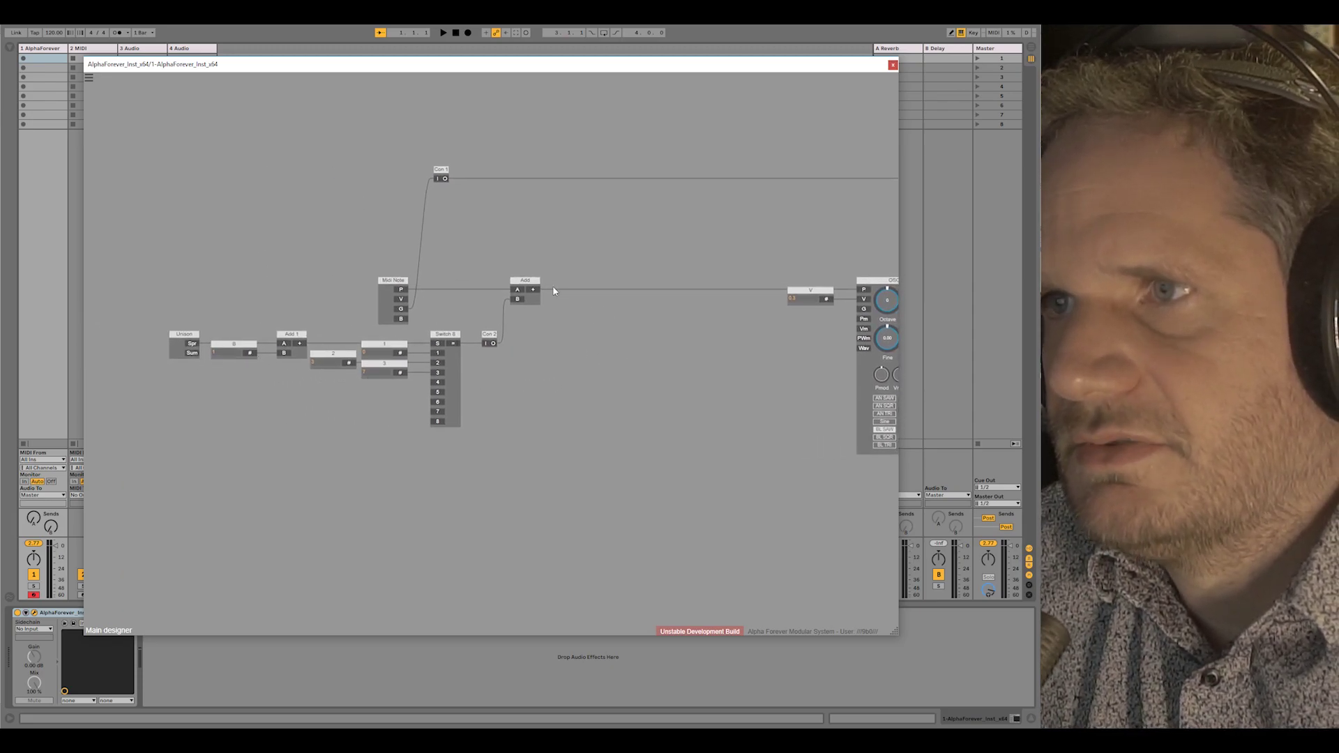
drag(658, 335, 477, 334)
scroll(476, 334, down, 2)
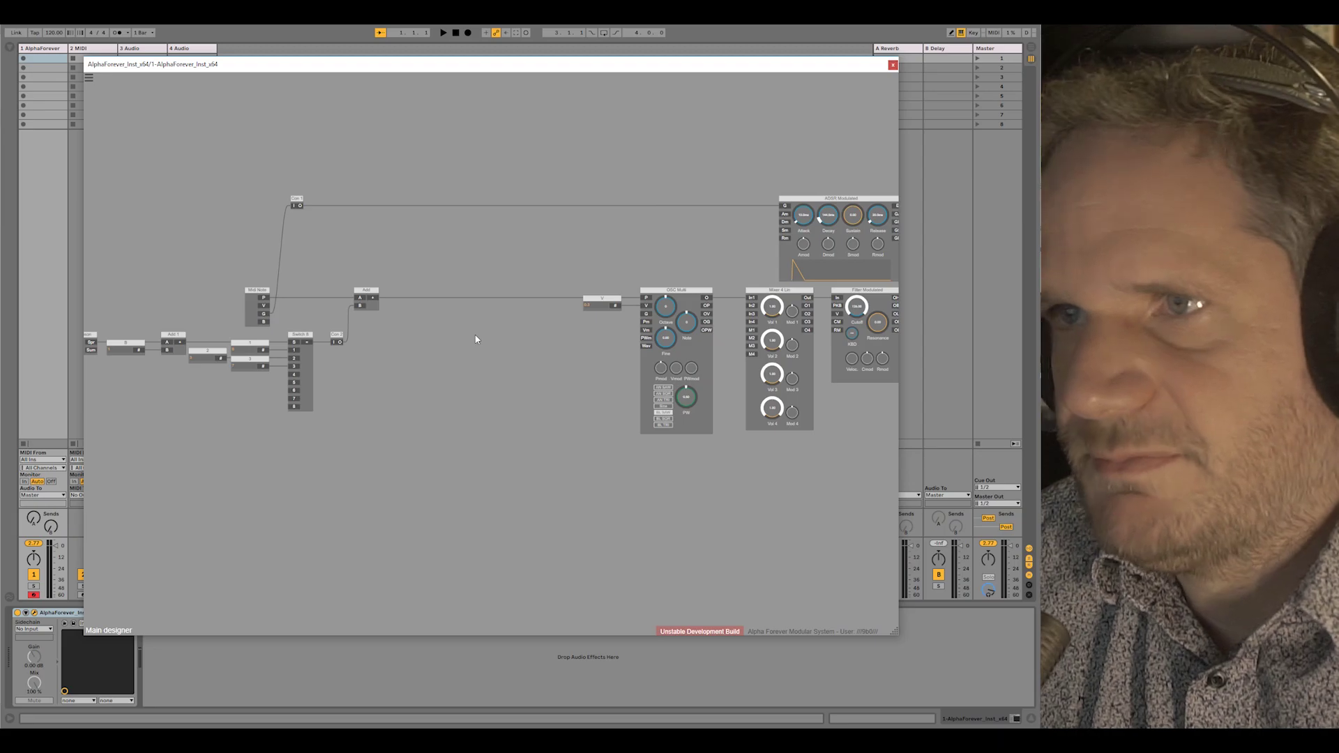
click(90, 78)
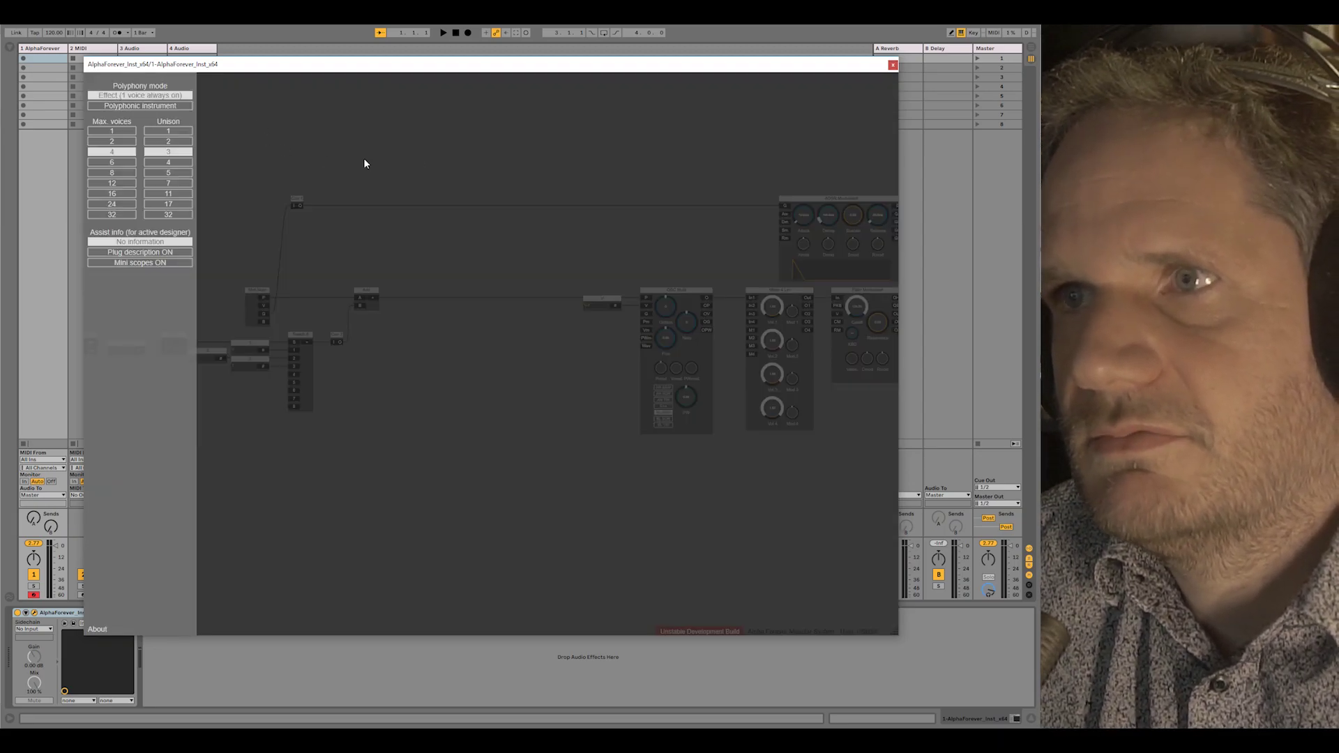
click(325, 163)
Step: Add an Array 64 Mono module in the gap between the Add and V modules
scroll(460, 360, up, 4)
right_click(439, 305)
text(arr)
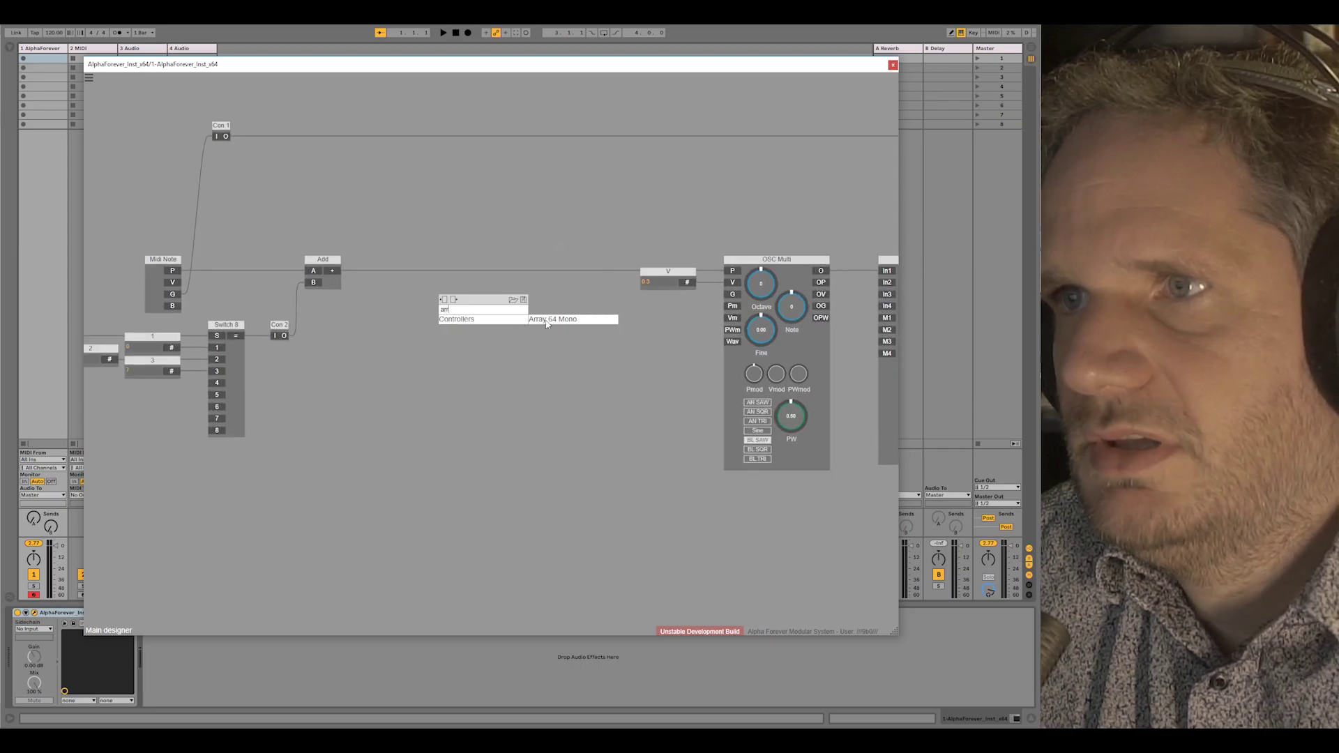
click(562, 320)
drag(478, 317, 385, 287)
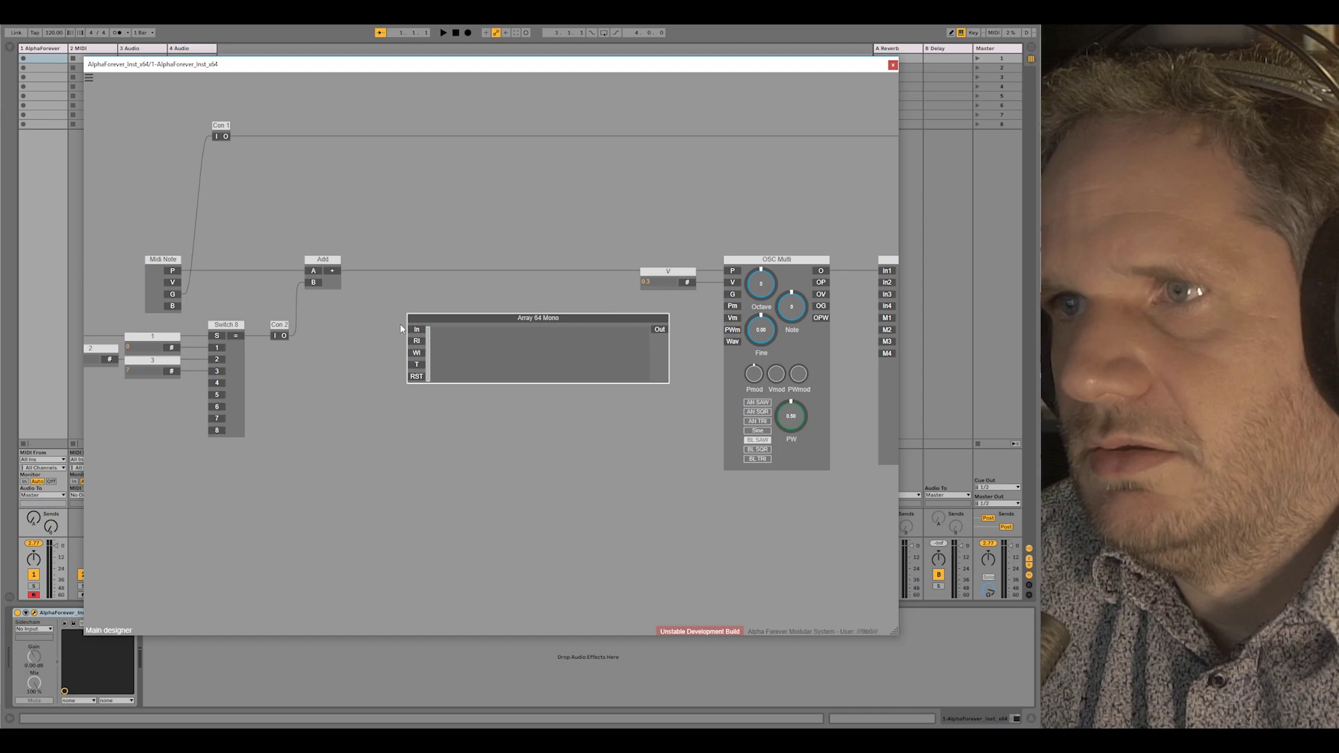
Step: Add a Modulo module fed by the Add module's output and place it beside the Array 64 Mono
drag(350, 285, 353, 343)
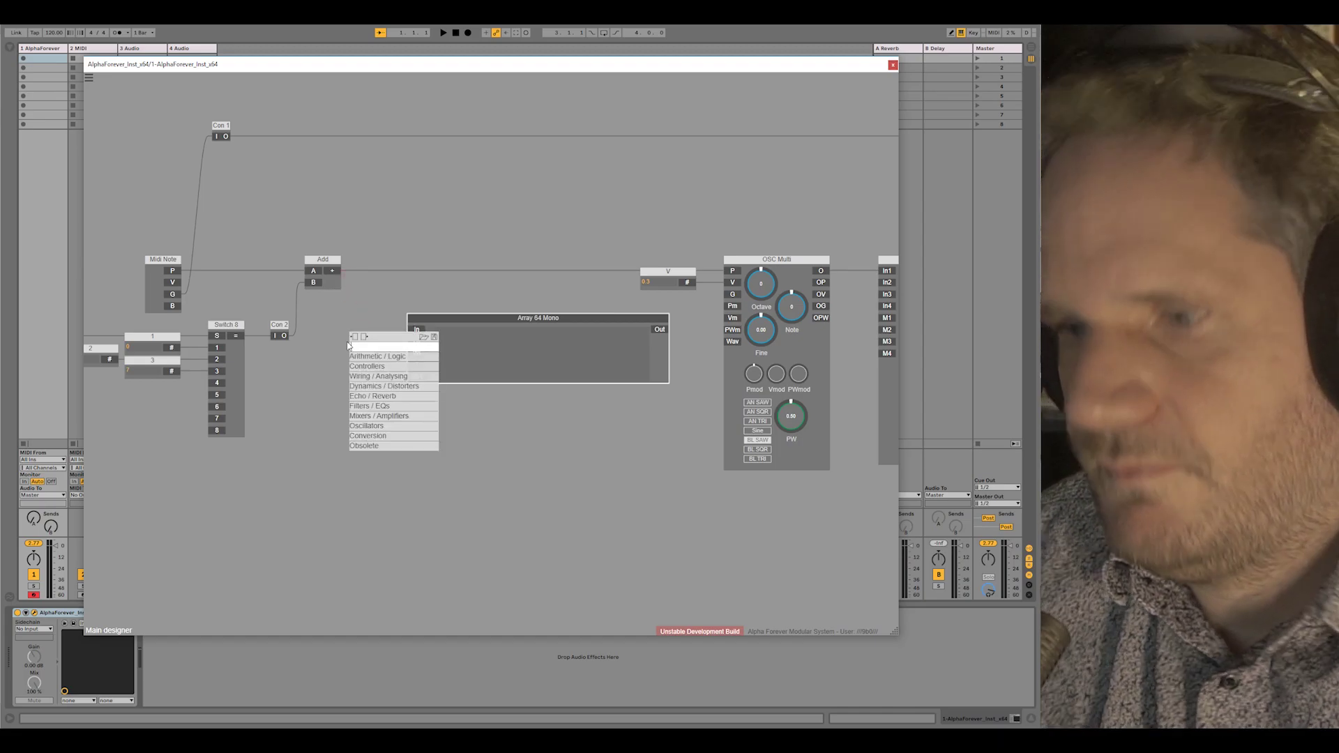
text(mod)
click(464, 357)
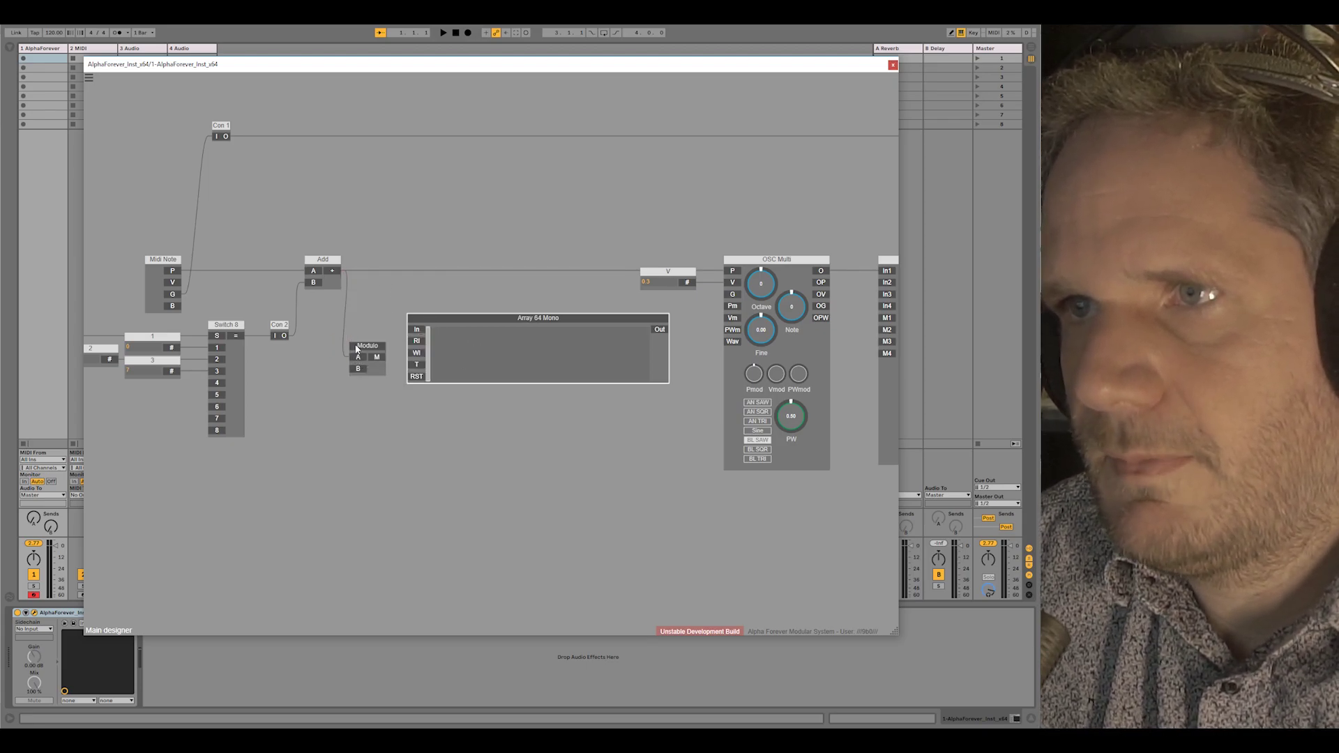
drag(357, 349, 361, 333)
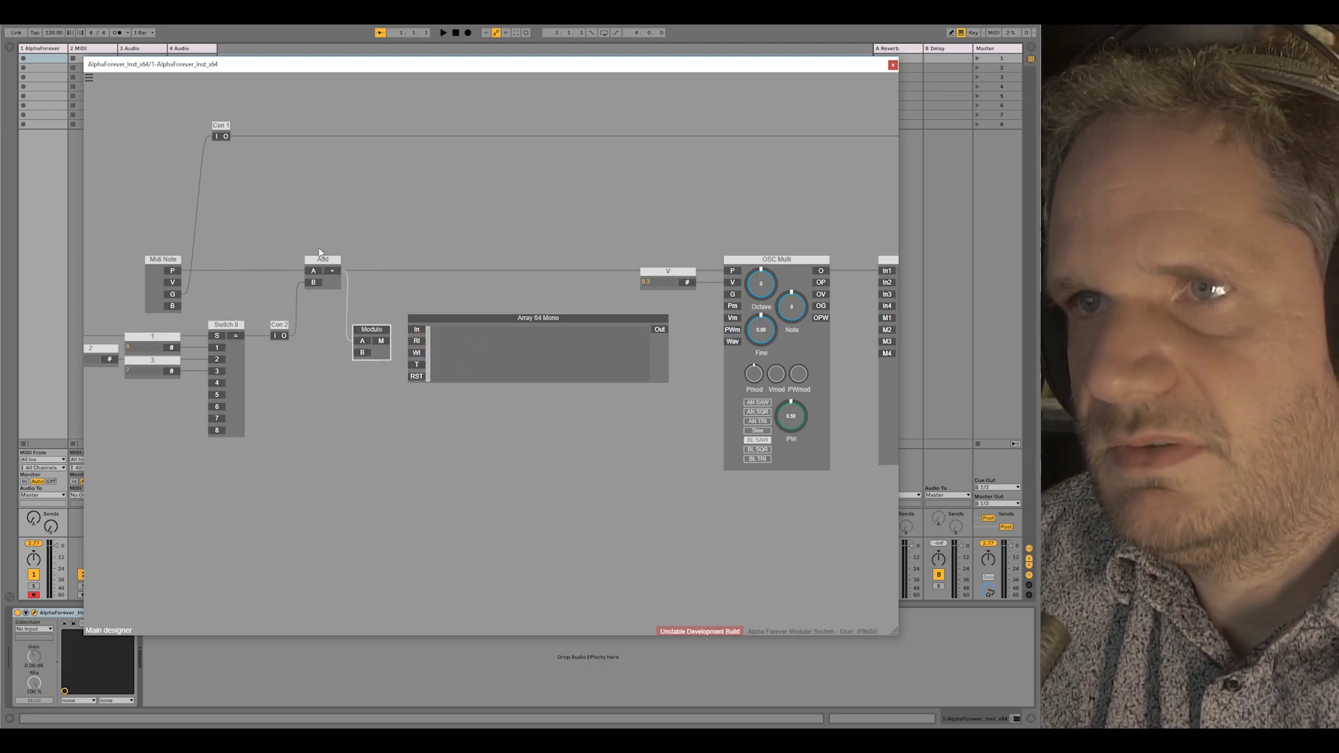
Step: Create a value module of 12 for Modulo's B input and align it beneath the Add module
scroll(331, 364, up, 2)
drag(386, 317, 546, 239)
double_click(537, 270)
double_click(441, 271)
text(12)
click(466, 194)
drag(452, 254, 350, 274)
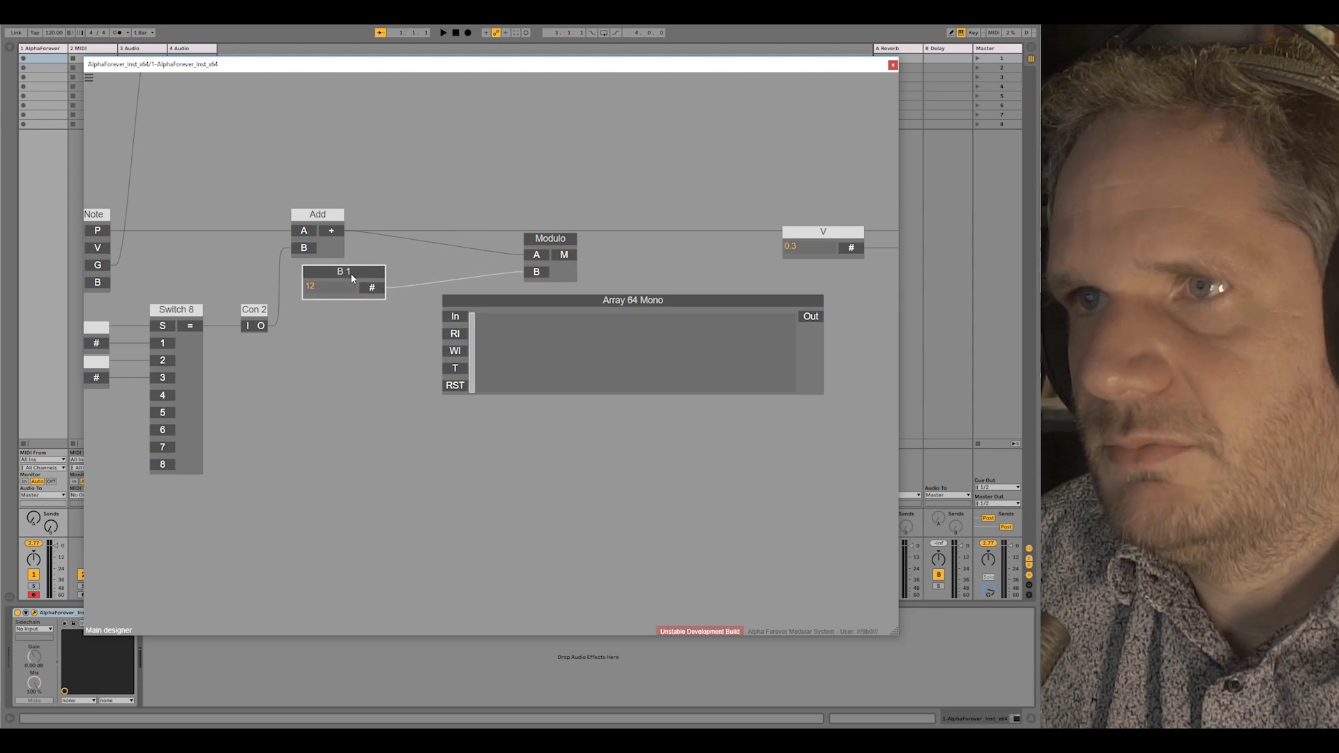
shift+click(337, 219)
key(l)
Step: Connect Modulo's M output to the Array 64 Mono's RI input and arrange both modules beside the B 1 value
drag(556, 240, 417, 257)
drag(483, 301, 537, 297)
drag(426, 272, 514, 330)
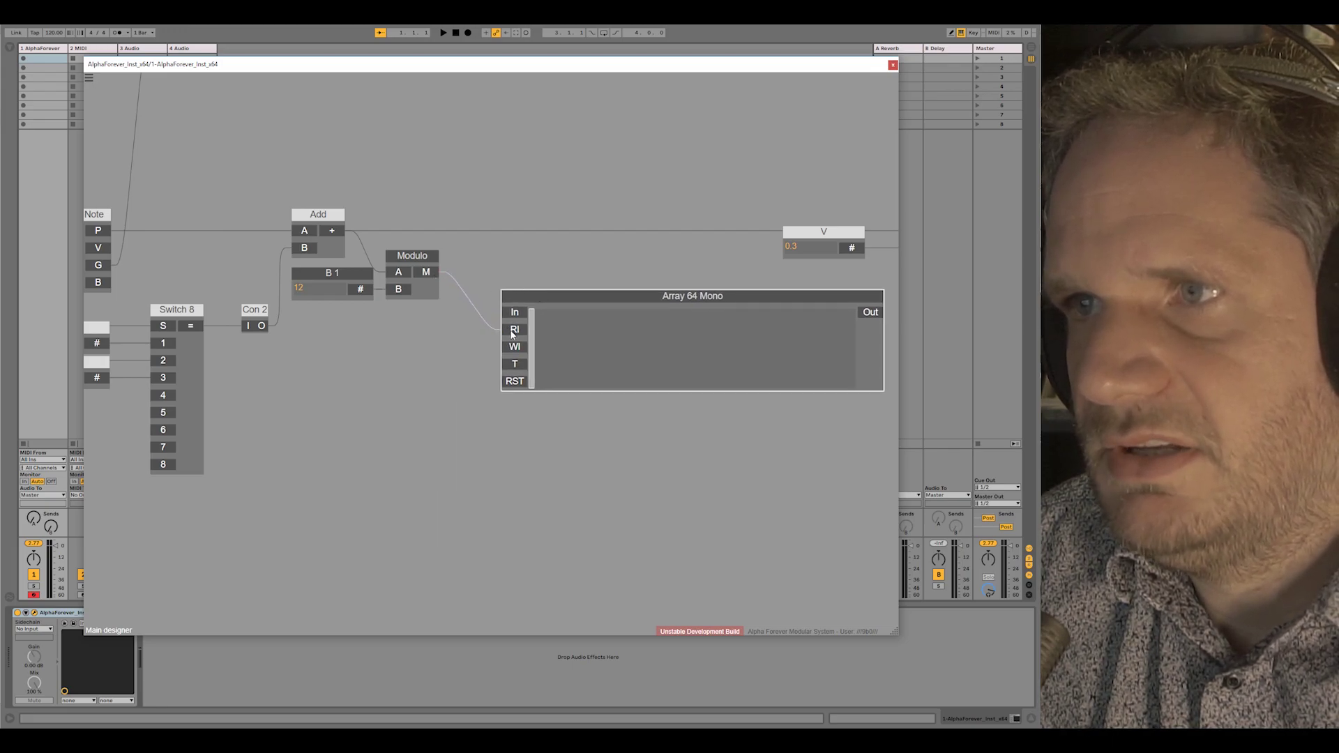
key(l)
drag(540, 238, 500, 238)
Step: Move the note, unison, switch, Modulo and array modules together to open a gap before the V value module
scroll(555, 182, down, 5)
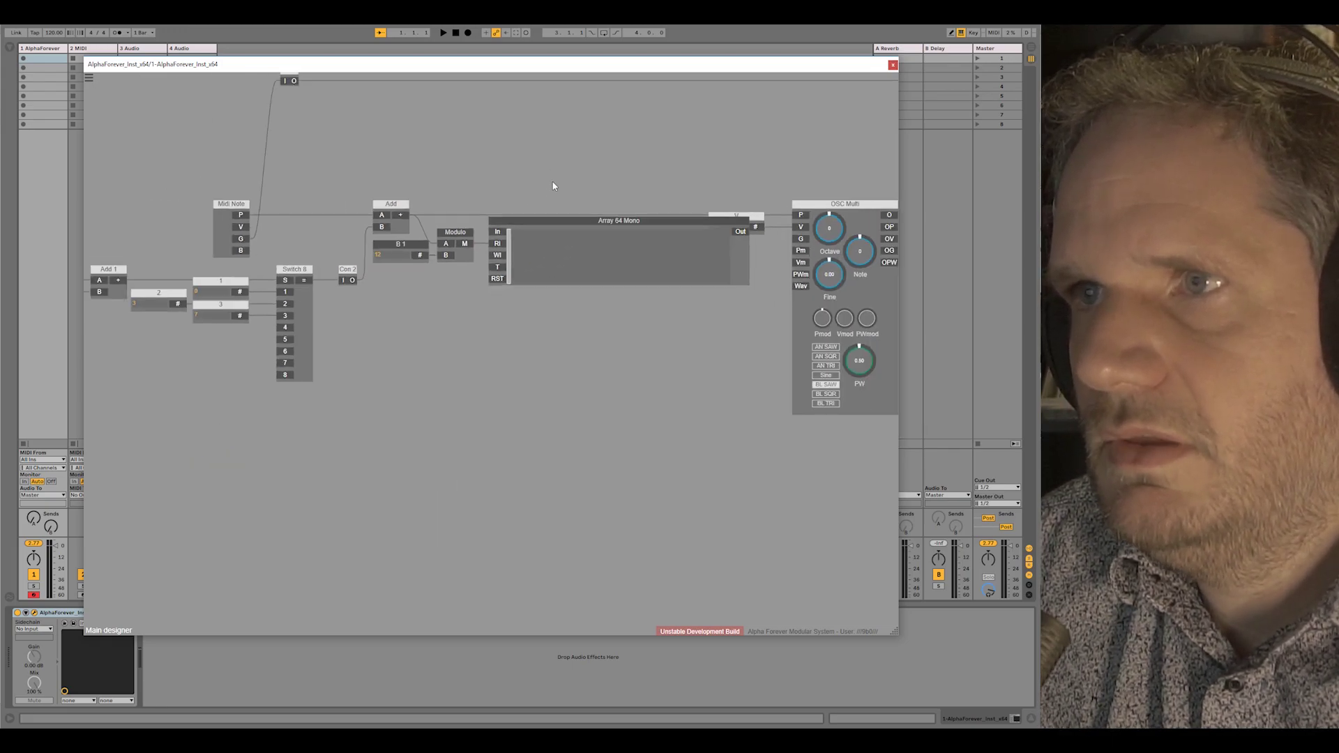
drag(254, 97, 689, 315)
drag(696, 212, 637, 211)
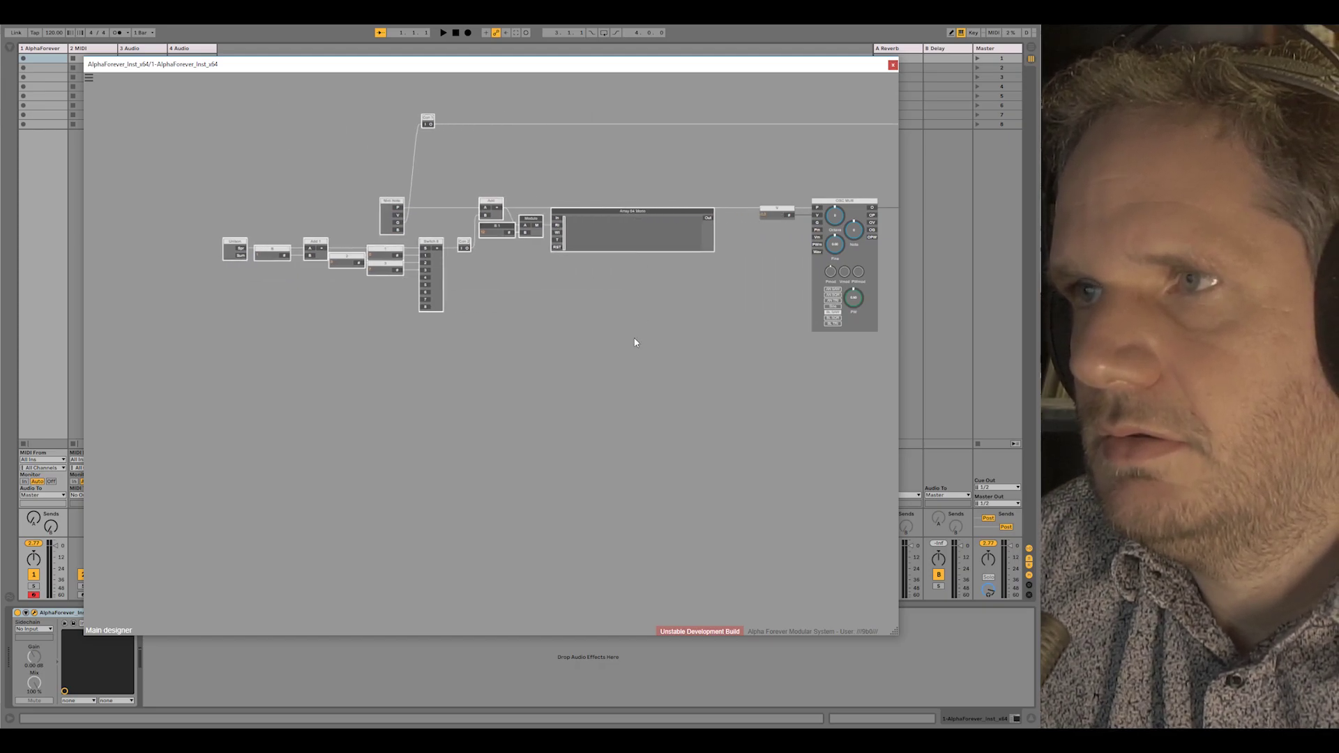
Step: Insert a second Add module before the V value module, combining the pitch signal with the array's output
scroll(625, 316, up, 5)
right_click(707, 226)
text(add)
key(Return)
click(632, 217)
drag(633, 219, 546, 237)
drag(294, 243, 252, 248)
click(243, 249)
click(229, 218)
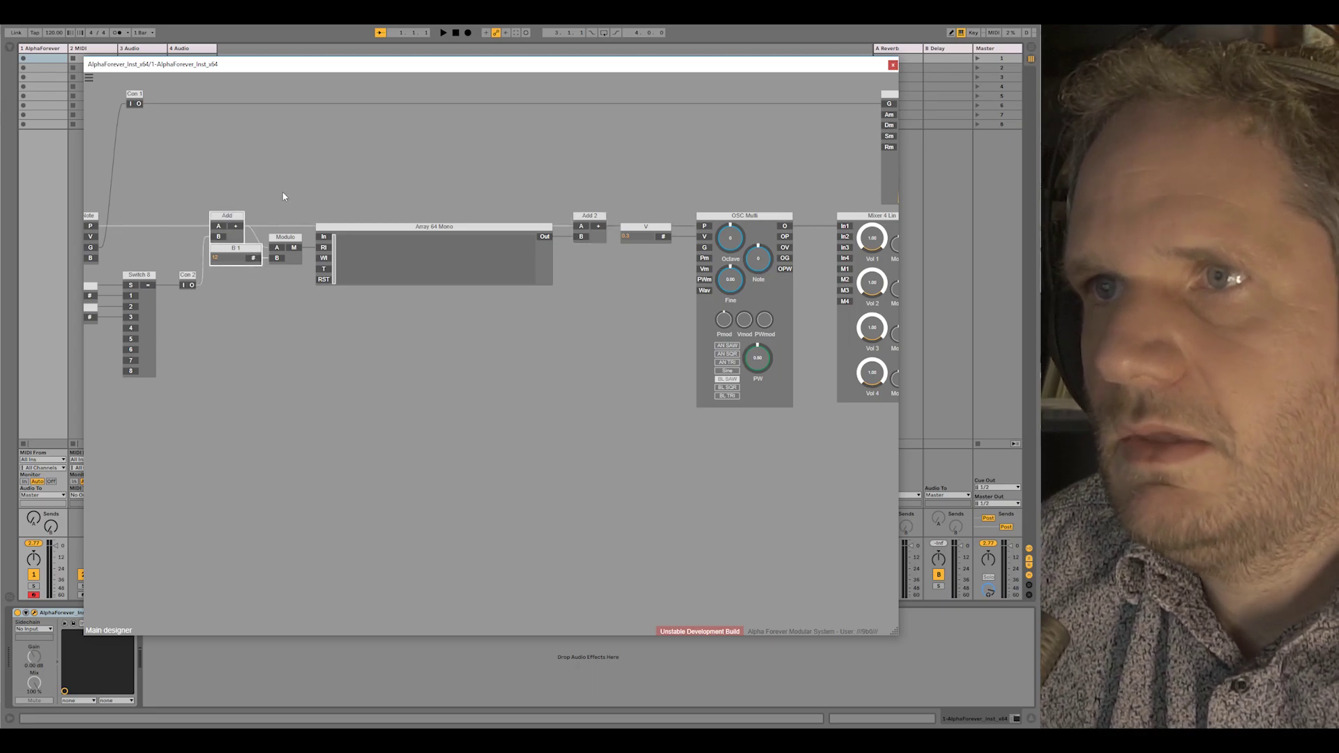
Step: Create value modules for the Array 64 Mono's In, WI and T inputs and stack them below Modulo
scroll(338, 348, up, 2)
drag(395, 368, 400, 472)
double_click(324, 297)
drag(257, 290, 258, 406)
drag(327, 327, 263, 430)
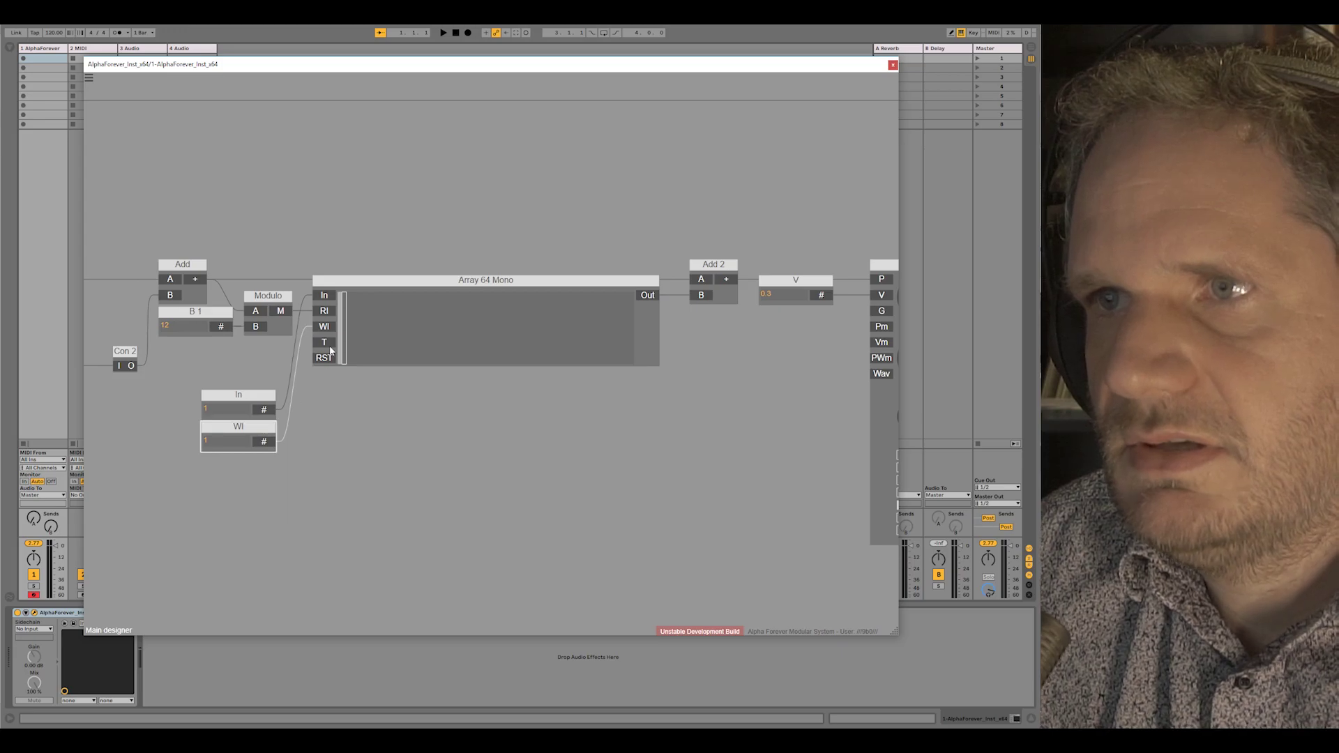
drag(324, 343, 265, 473)
click(330, 433)
Step: Store 0 at array index 0 by setting the WI and In values to 0
click(227, 444)
text(0)
click(370, 445)
click(244, 416)
text(0)
key(Return)
Step: Store 1 at array index 1 by setting WI to 1 and In to 1
click(223, 440)
text(1)
key(Return)
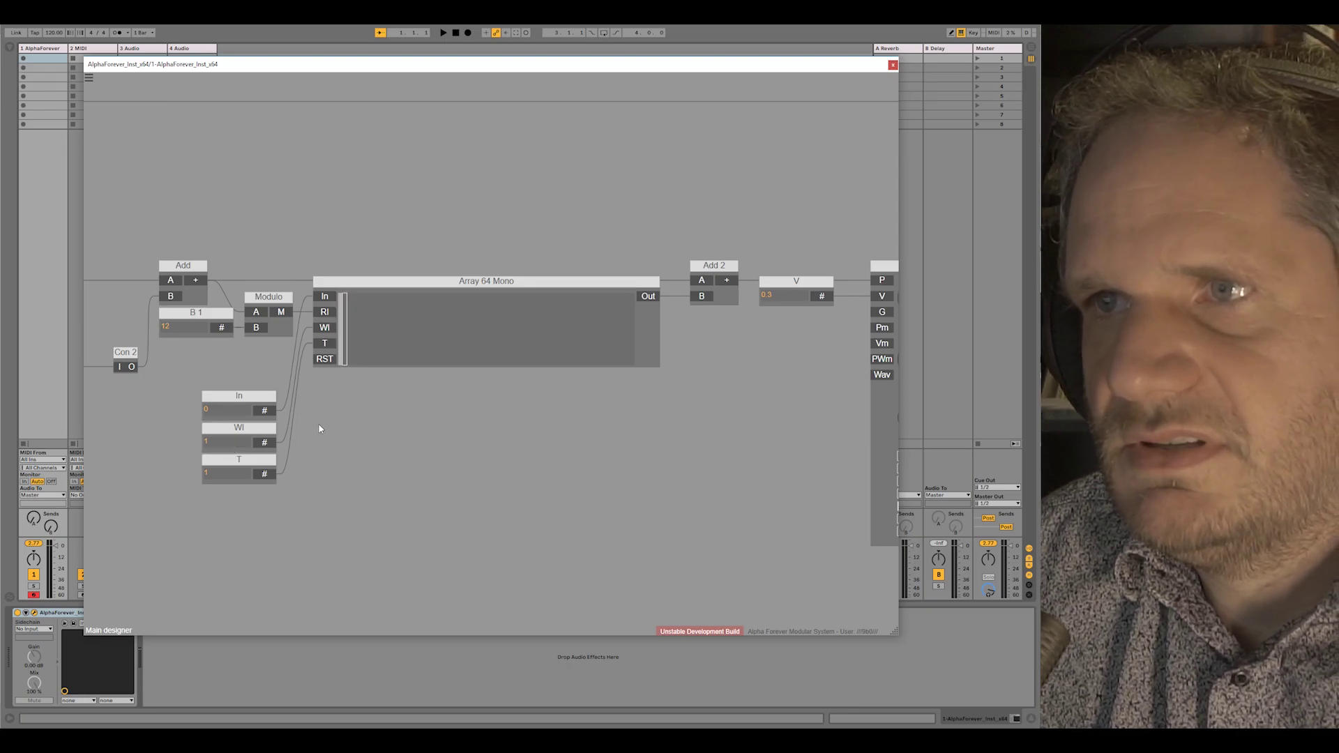
click(221, 416)
text(1)
key(Return)
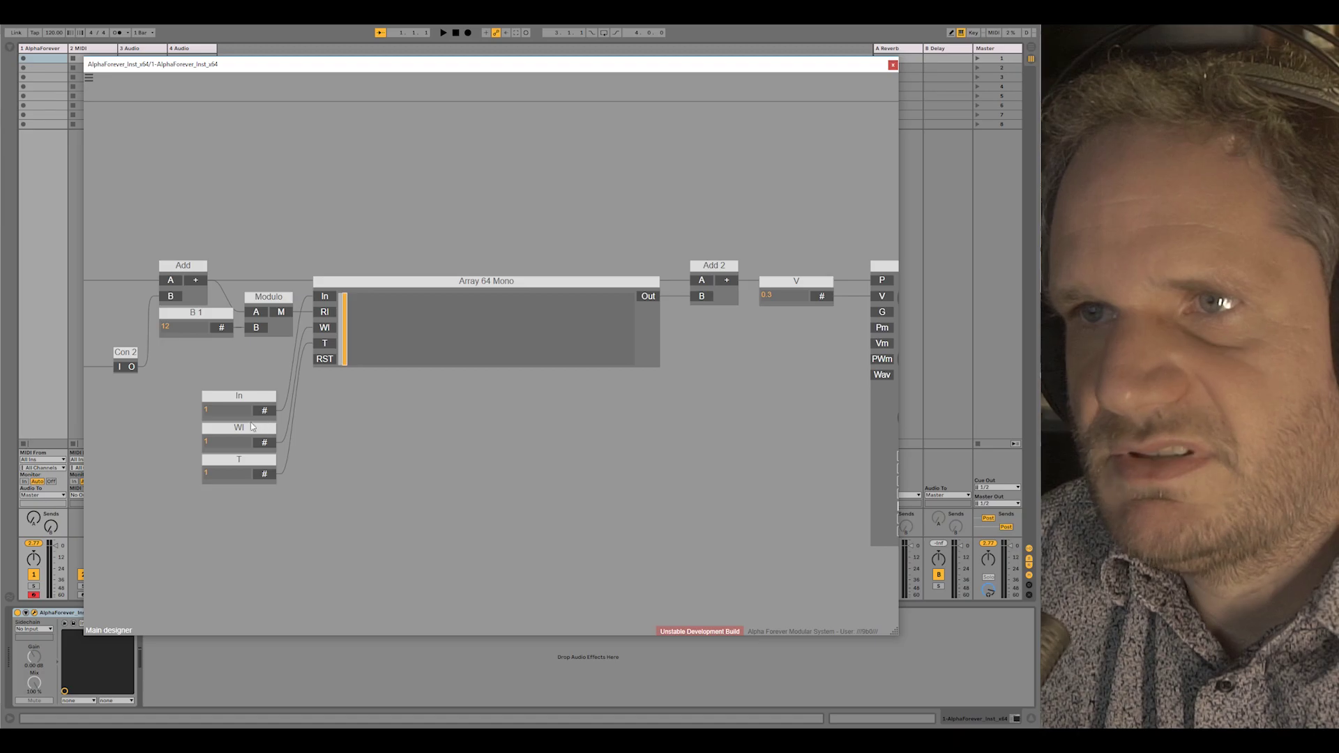
Step: Store 0 at array index 2 by setting WI to 2 and In to 0
click(228, 442)
text(2)
key(Return)
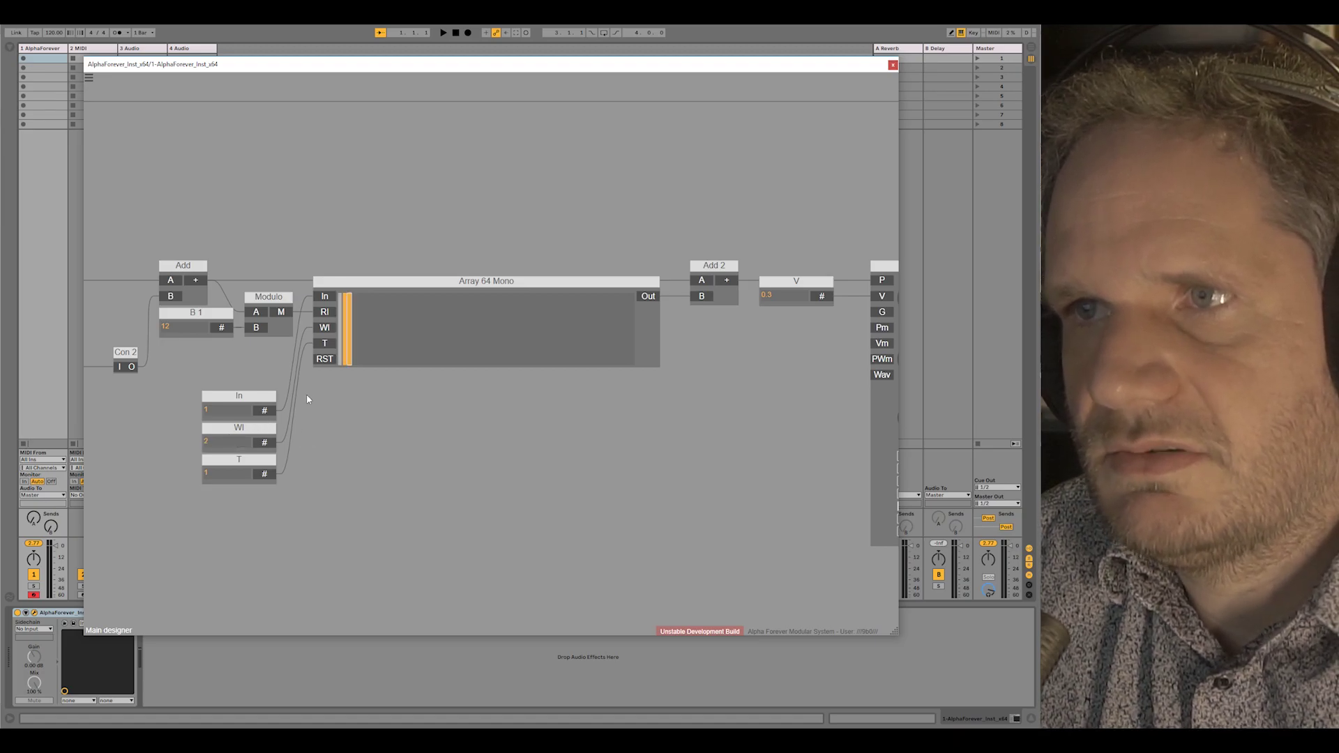
click(230, 410)
text(0)
key(Return)
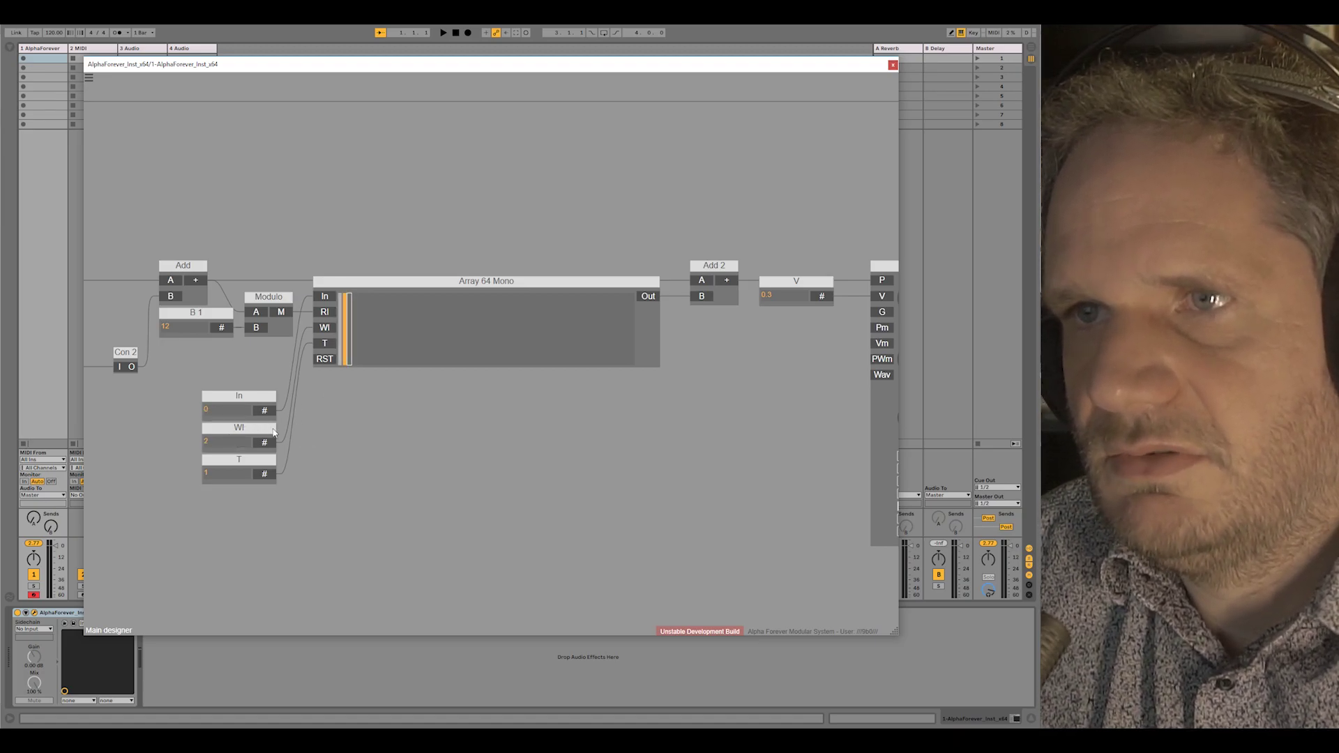
Step: Store 1 at array index 3 by setting WI to 3 and In to 1
click(218, 445)
text(3)
key(Return)
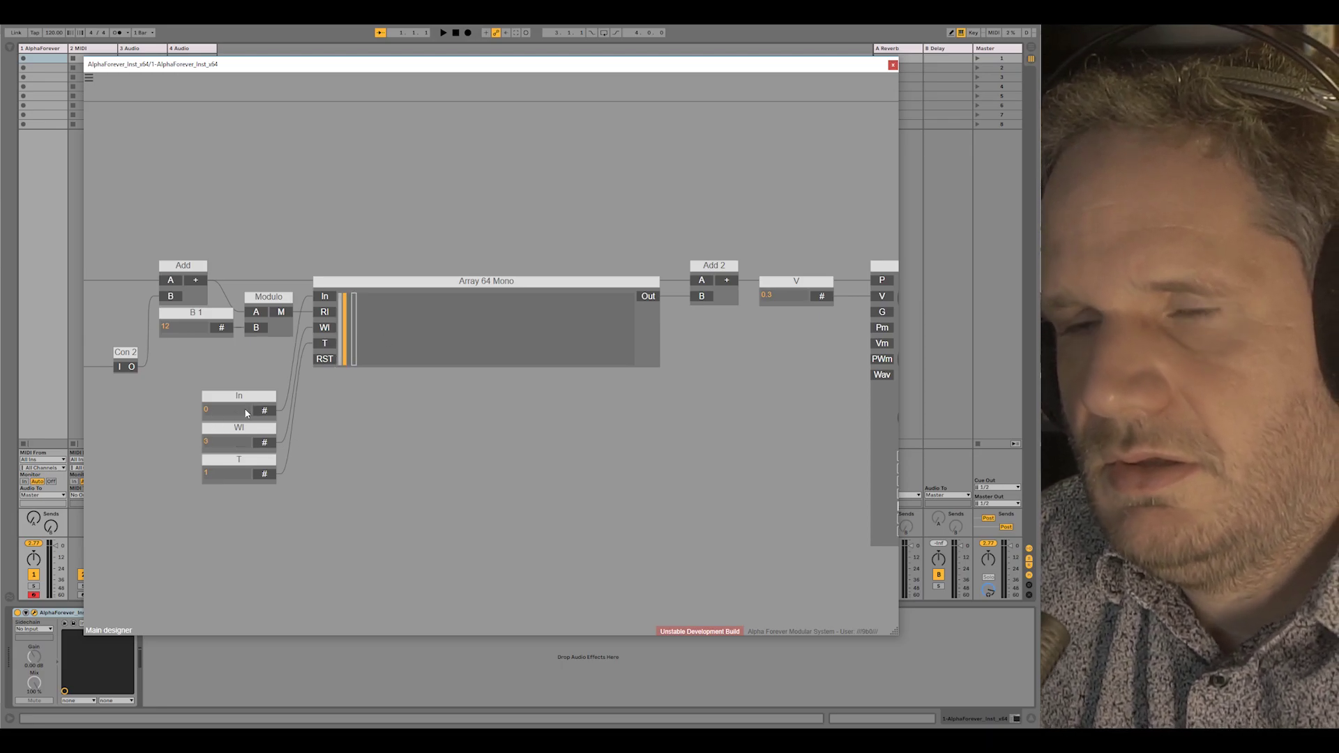
click(220, 413)
text(1)
key(Return)
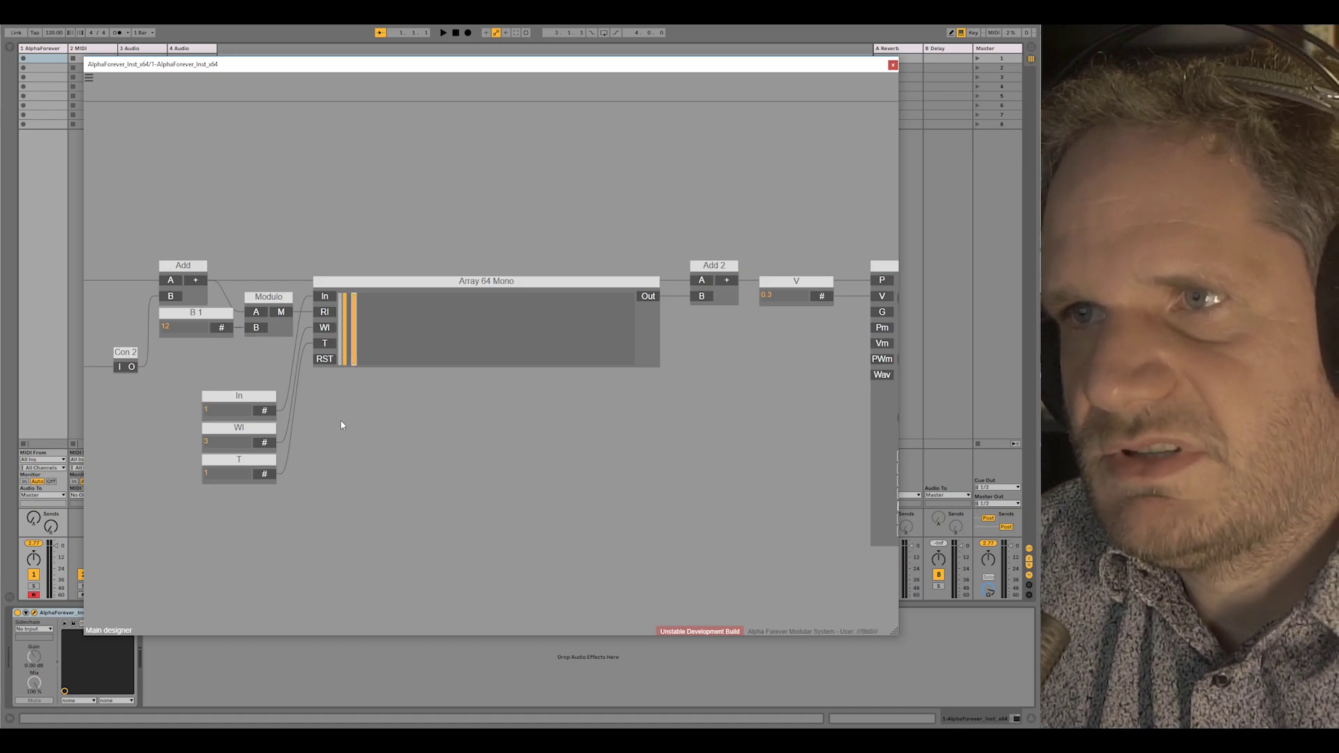
Step: Store 0 at array index 4 by setting WI to 4 and In to 0
click(220, 445)
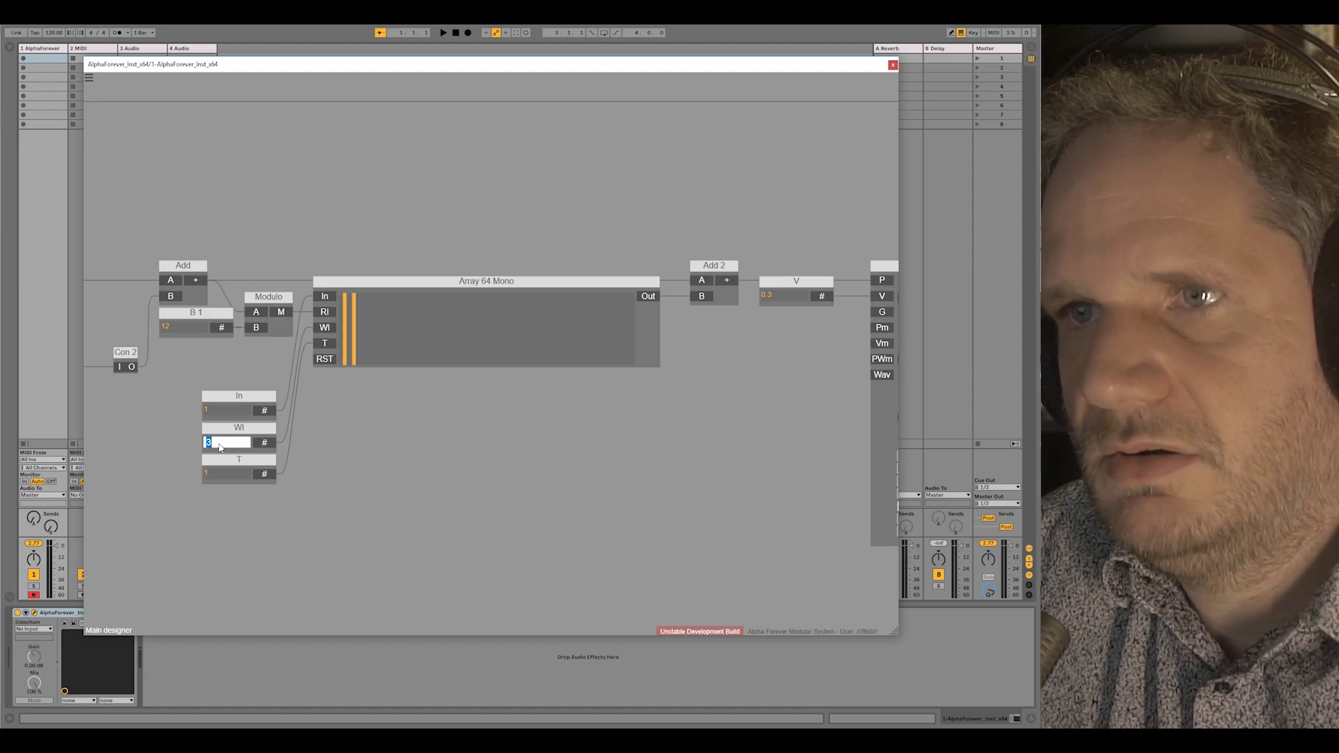
text(4)
key(Return)
click(217, 410)
text(0)
key(Return)
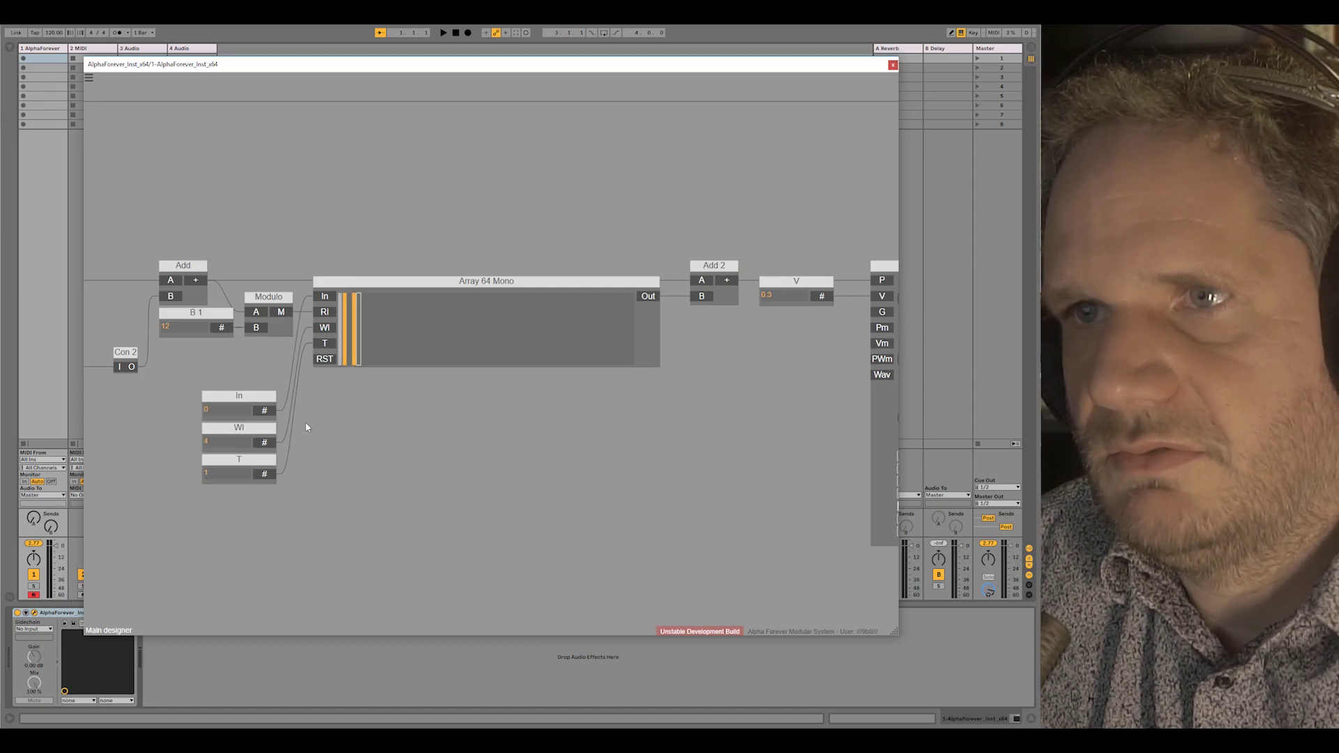
Step: Store 1 at array index 5 by setting WI to 5 and In to 1
click(218, 440)
text(5)
key(Return)
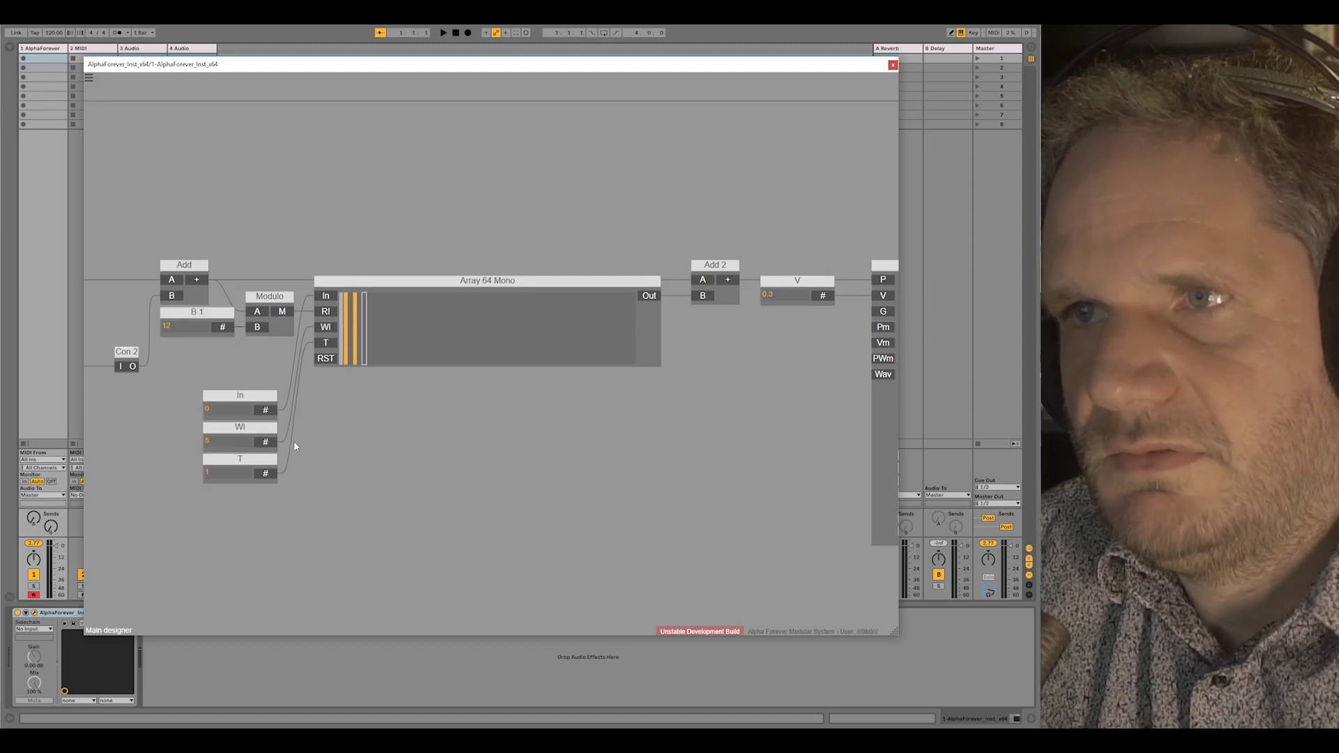
click(224, 413)
text(1)
key(Return)
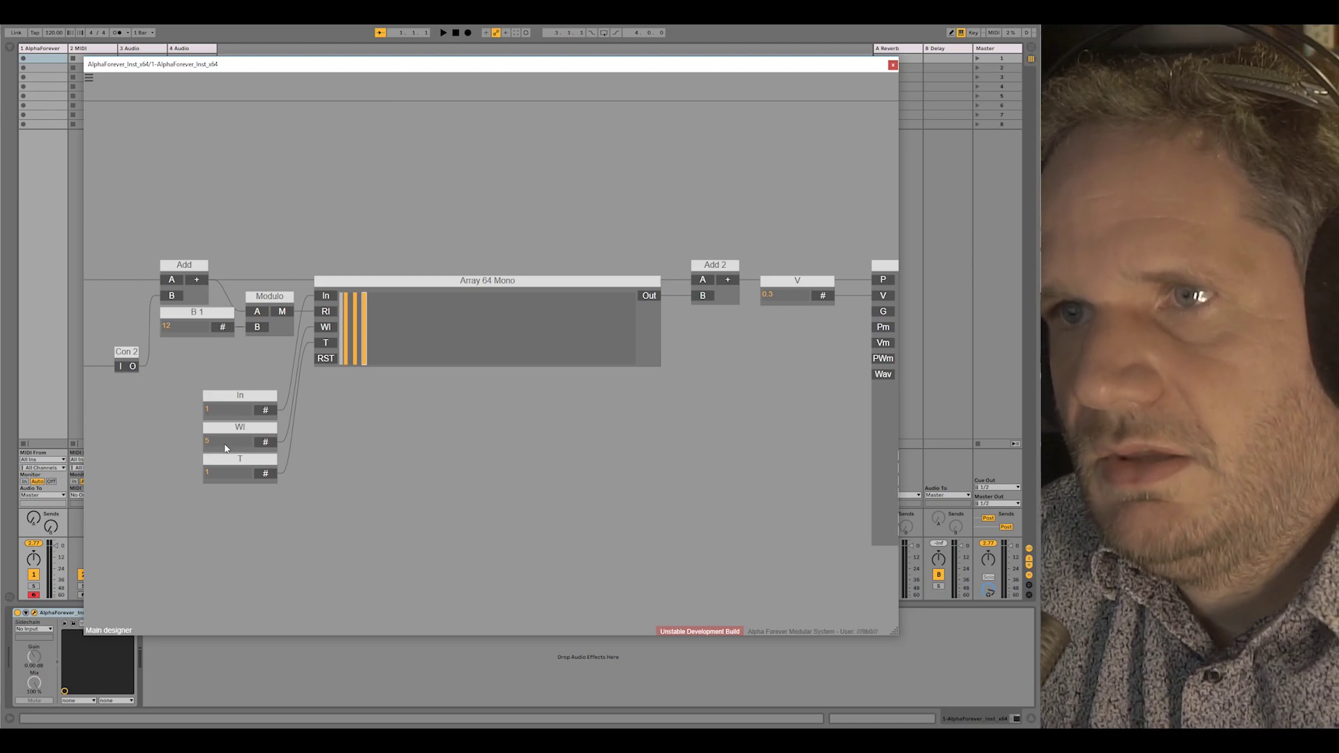
Step: Store 0 at array index 6 by setting WI to 6 and In to 0
click(225, 443)
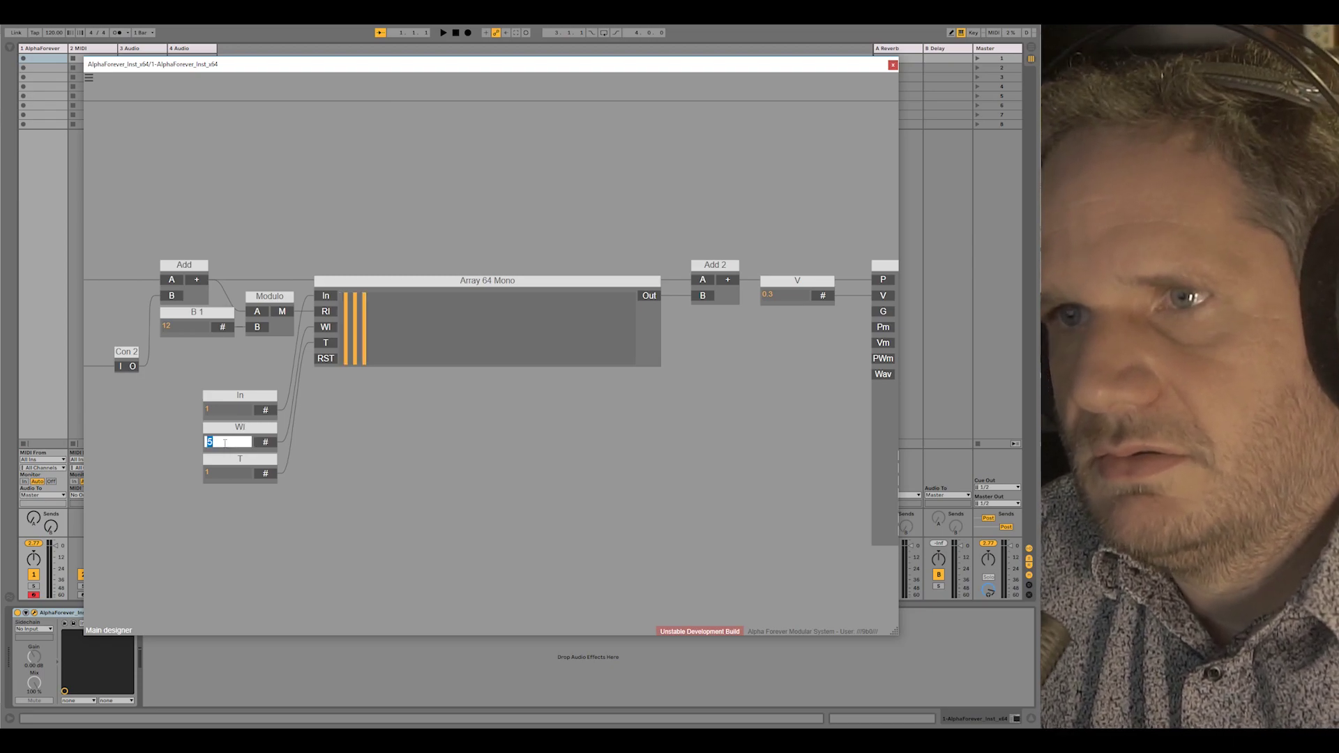
text(6)
key(Return)
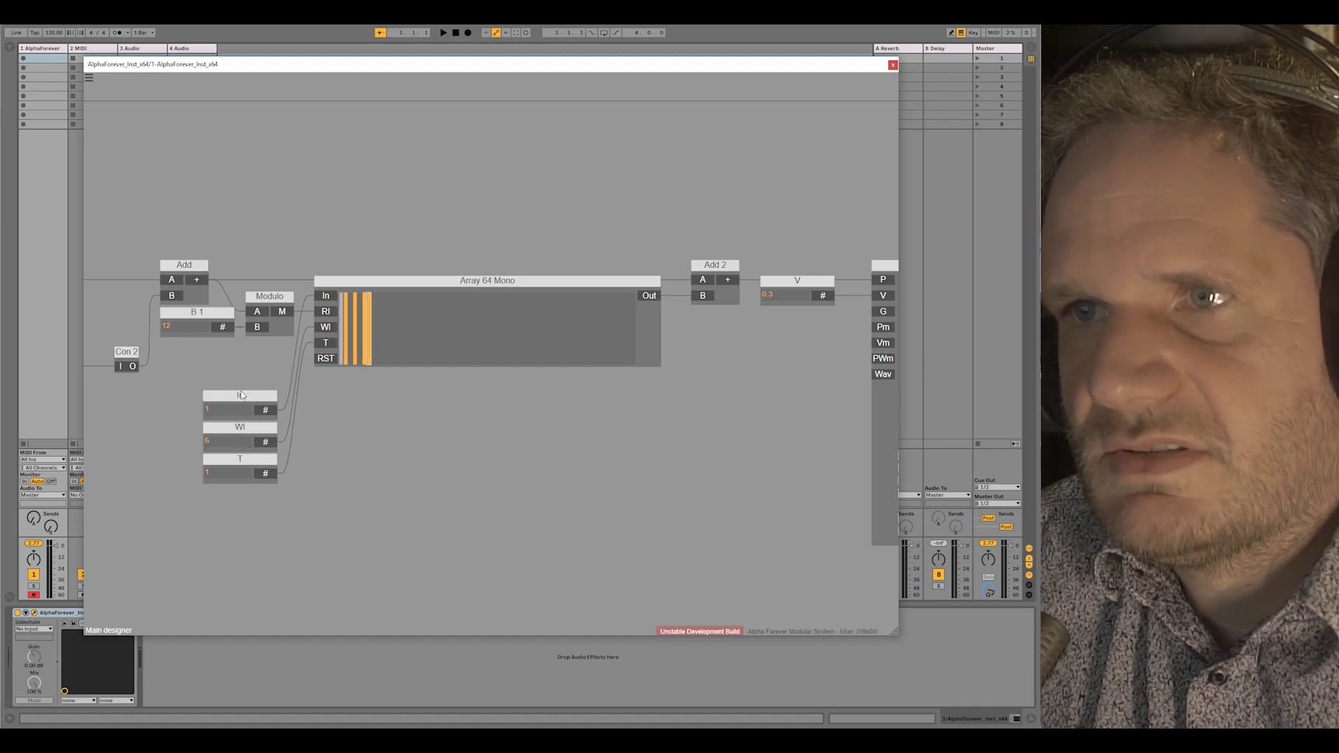
click(218, 412)
text(0)
key(Return)
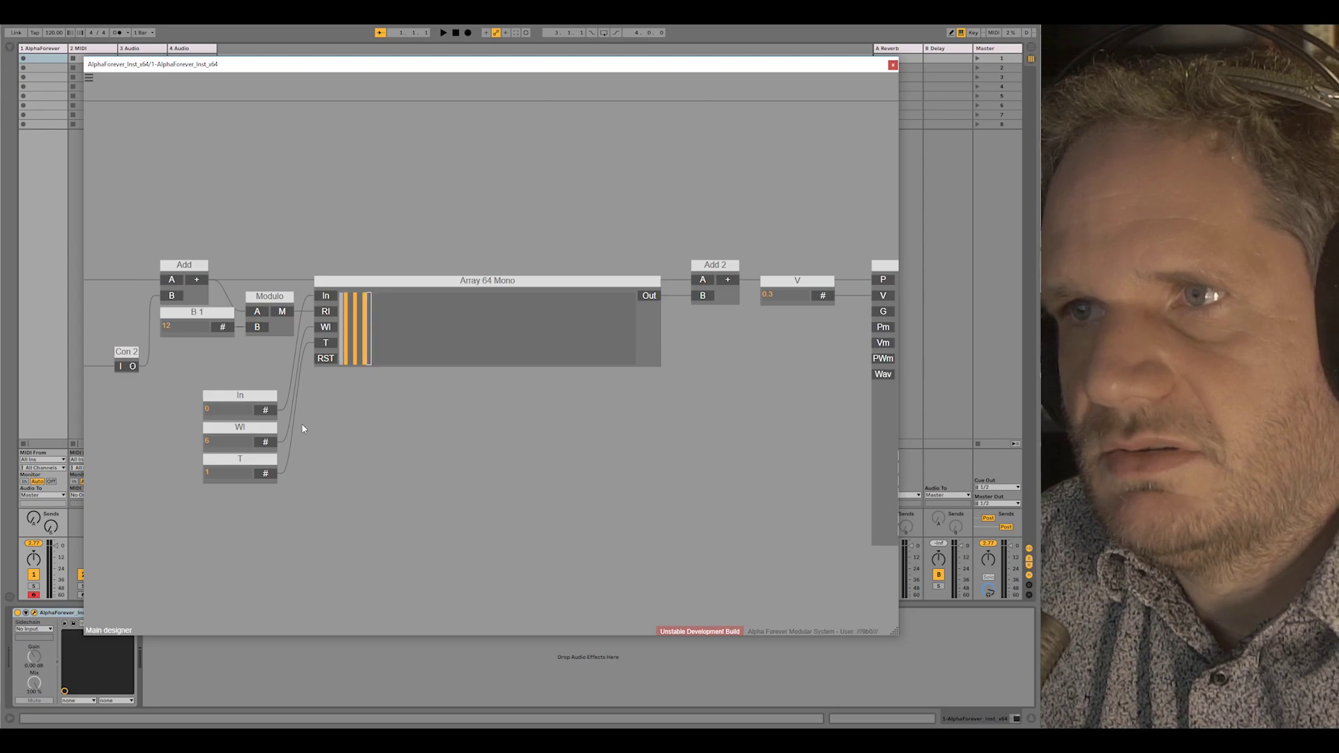
Step: Store 0 at array index 7 by setting WI to 7 and In to 0
double_click(212, 445)
text(7)
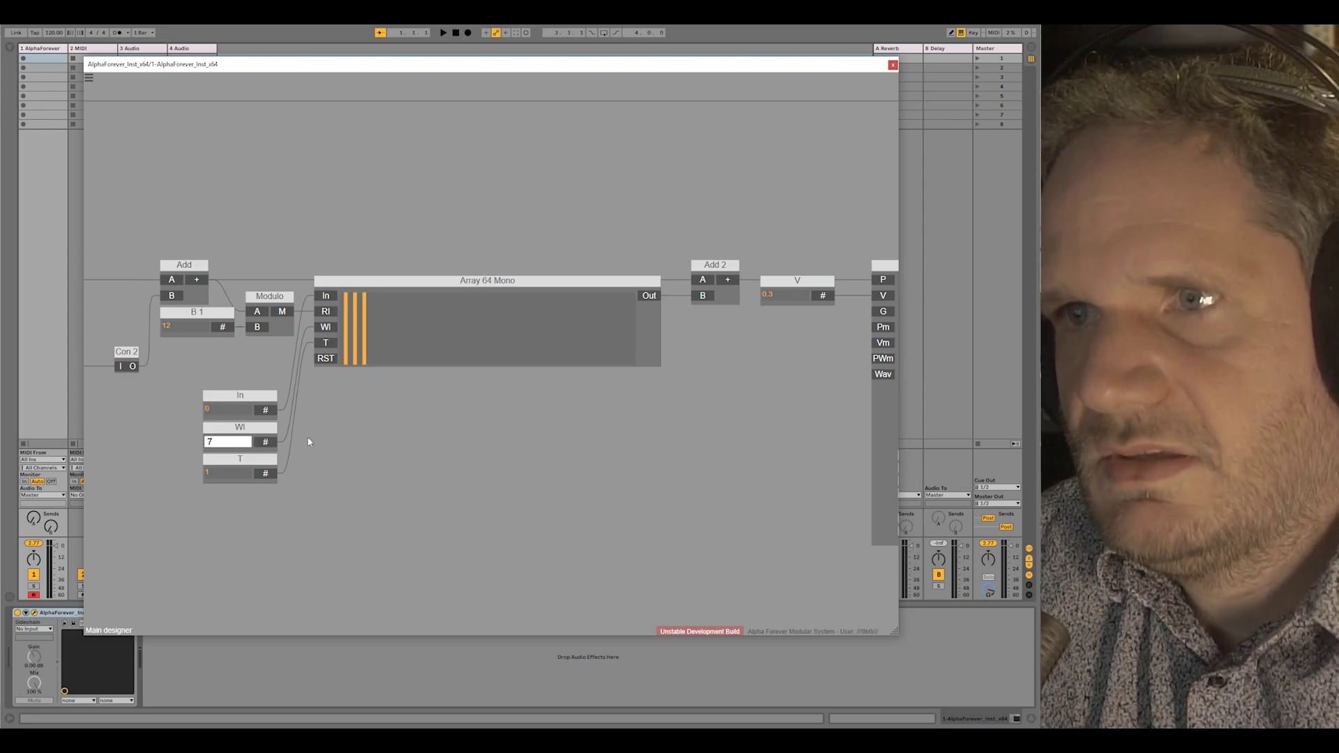
key(Return)
scroll(214, 408, up, 1)
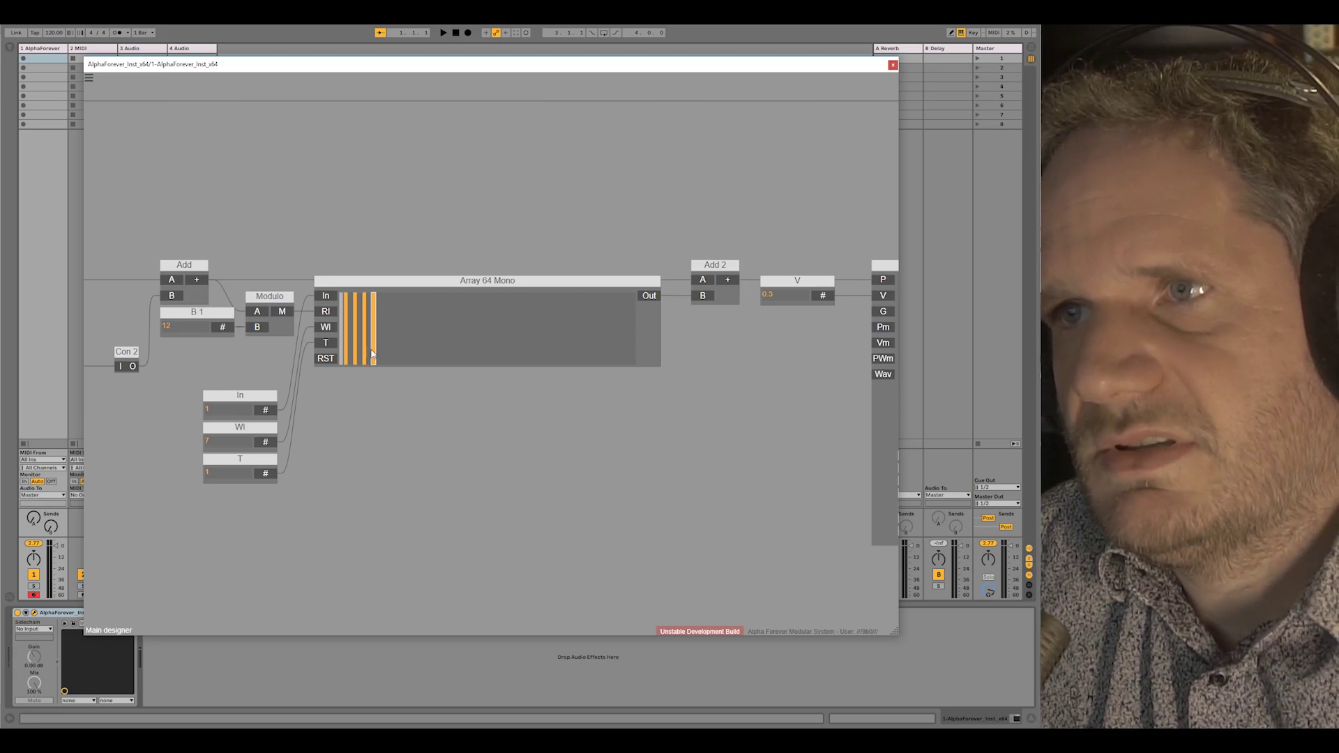
click(234, 411)
text(0)
key(Return)
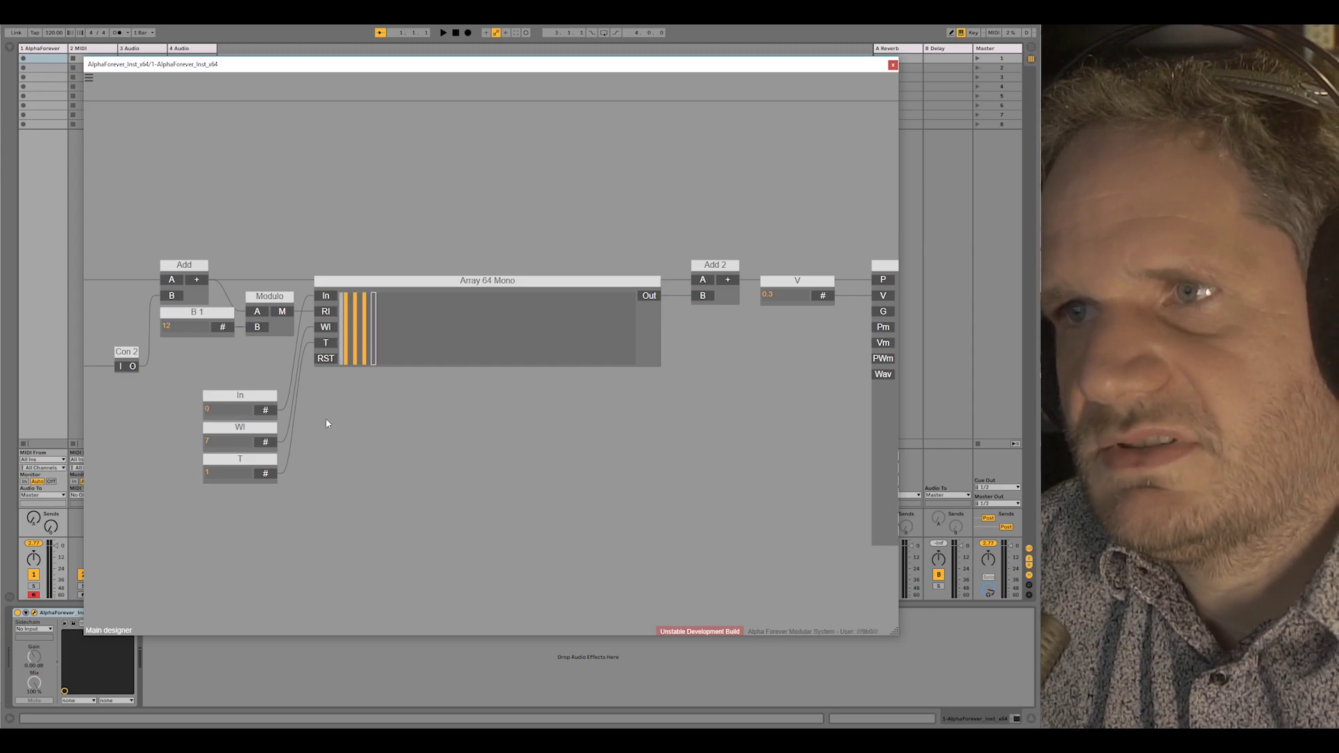
Step: Store 1 at array index 8 by setting WI to 8 and In to 1
click(233, 439)
text(8)
key(Return)
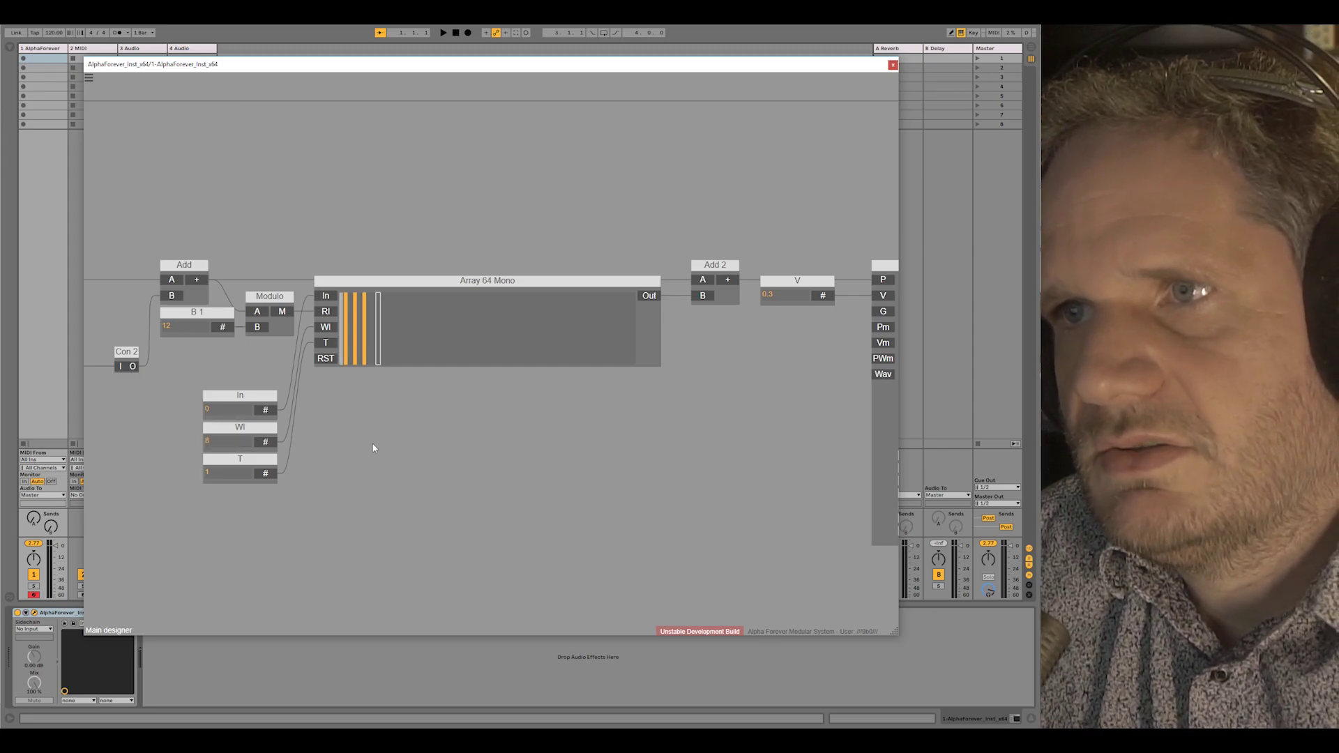
click(219, 410)
text(1)
key(Return)
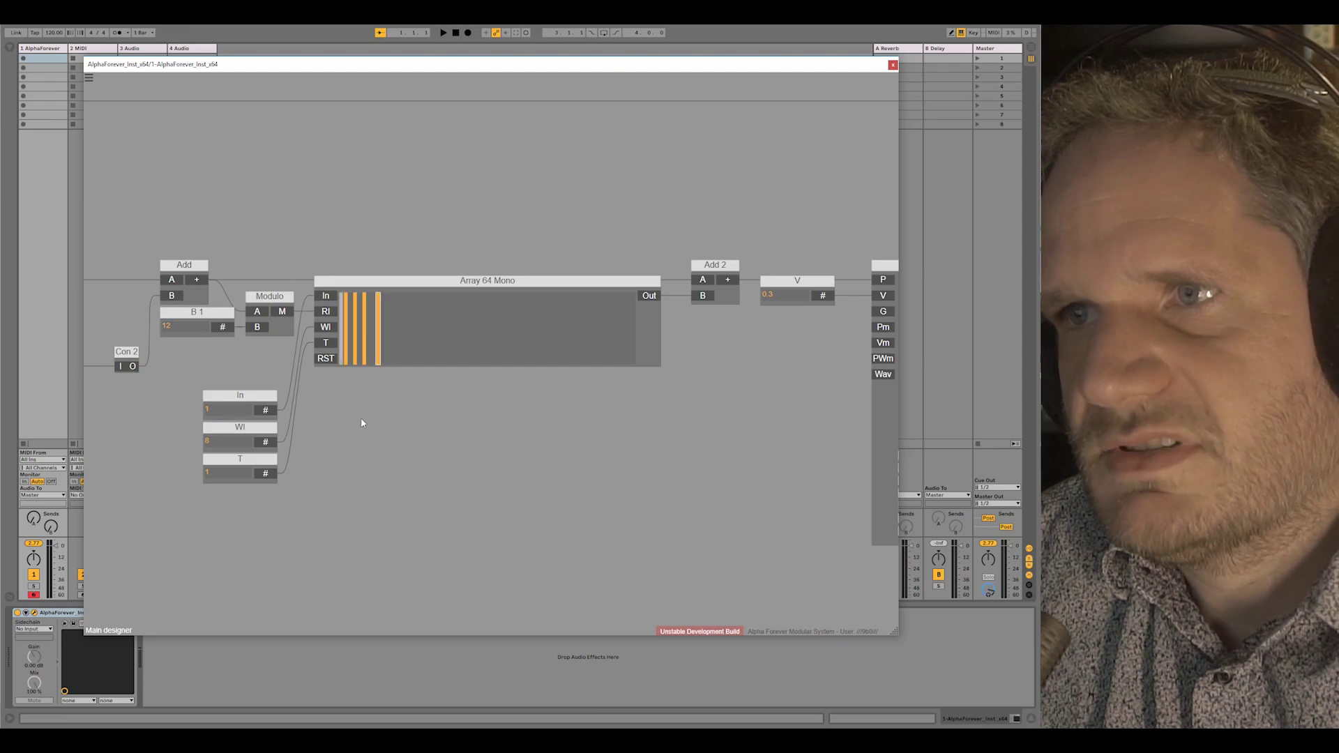
Step: Store 0 at array index 9 by setting WI to 9 and In to 0
click(220, 441)
text(9)
key(Return)
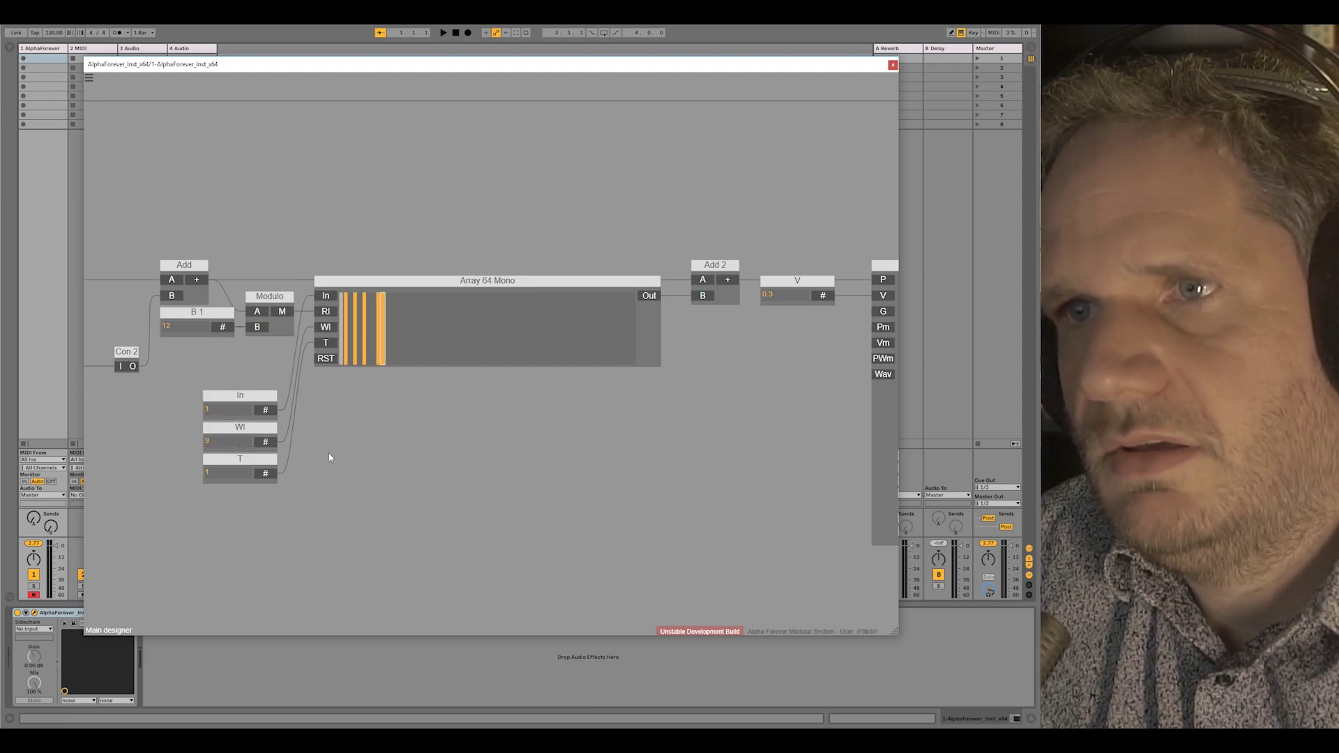
click(215, 412)
text(0)
Step: Store 1 at array index 10 by setting WI to 10 and In to 1
double_click(225, 447)
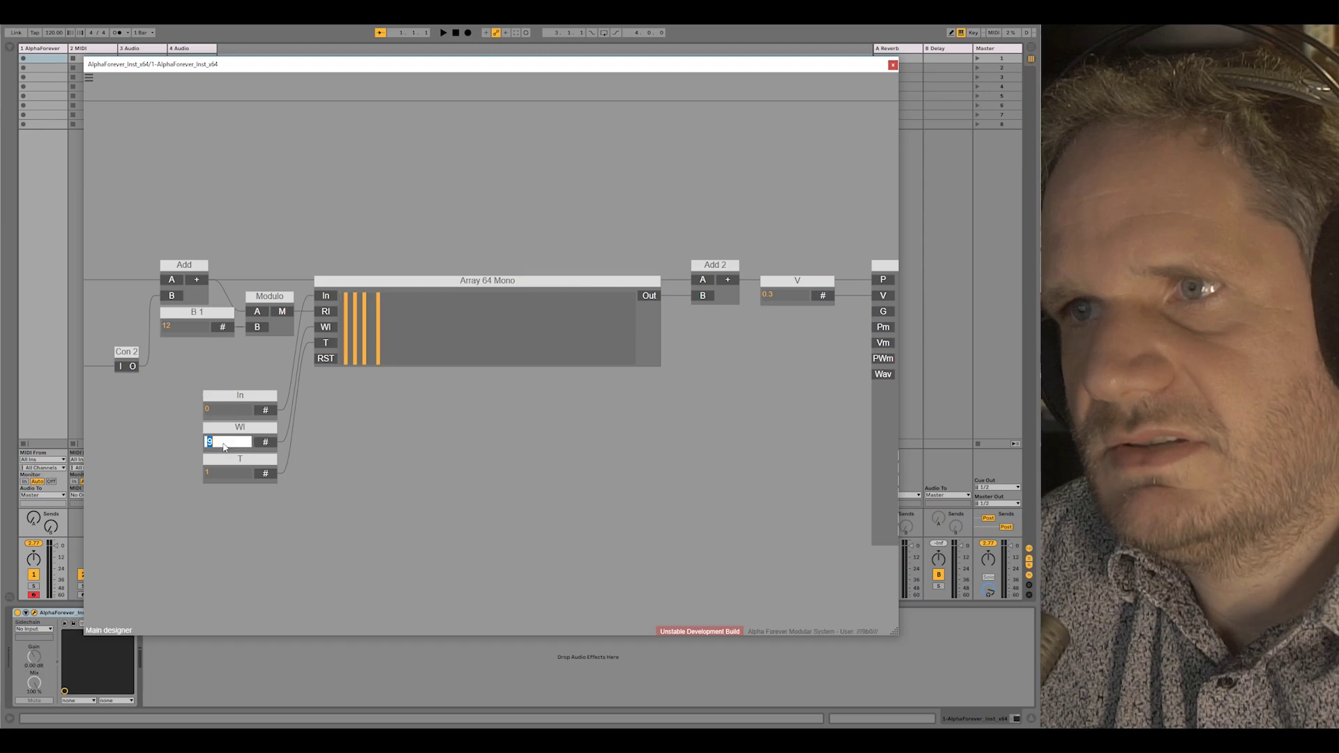
text(10)
key(Return)
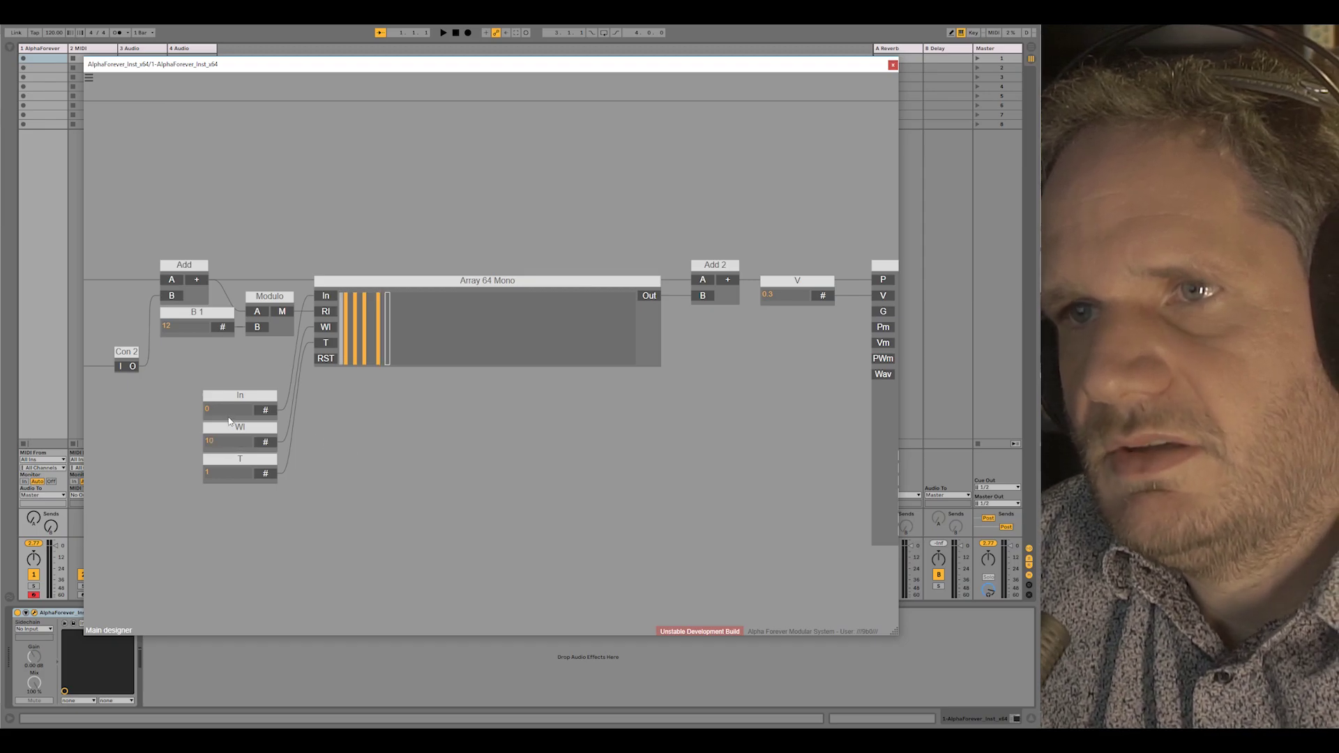
double_click(220, 410)
text(1)
key(Return)
Step: Store 0 at array index 11 by setting WI to 11 and In to 0
text(11)
key(Return)
double_click(237, 409)
text(0)
key(Return)
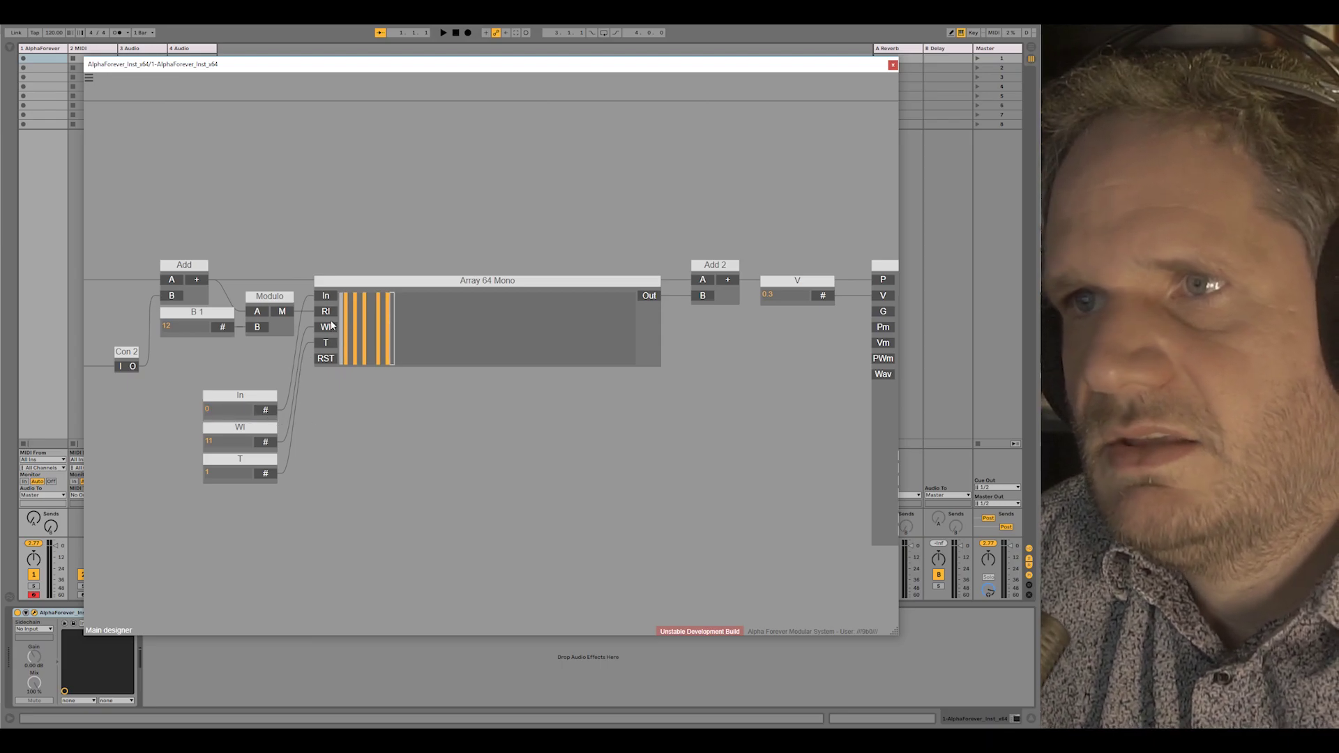
Step: Delete the T, In and WI constants that feed the array's write inputs
click(250, 460)
key(Delete)
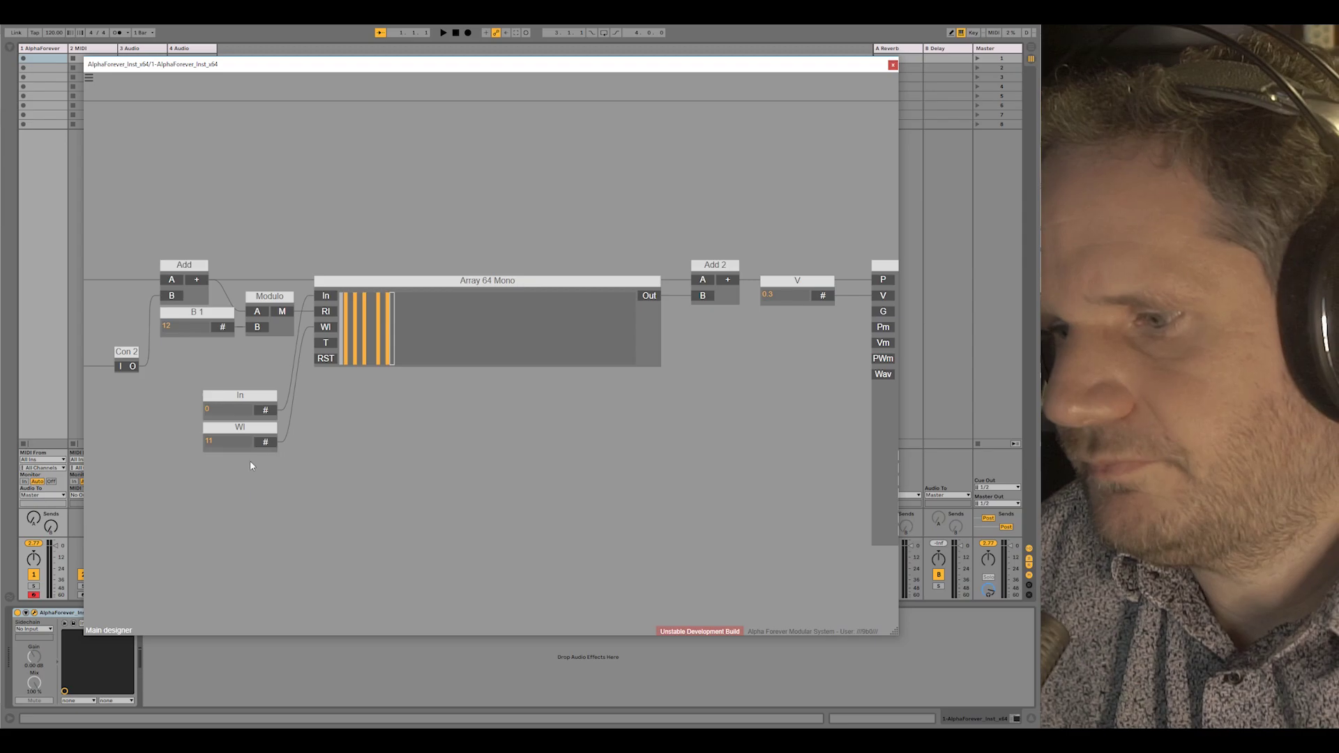
drag(189, 379, 311, 484)
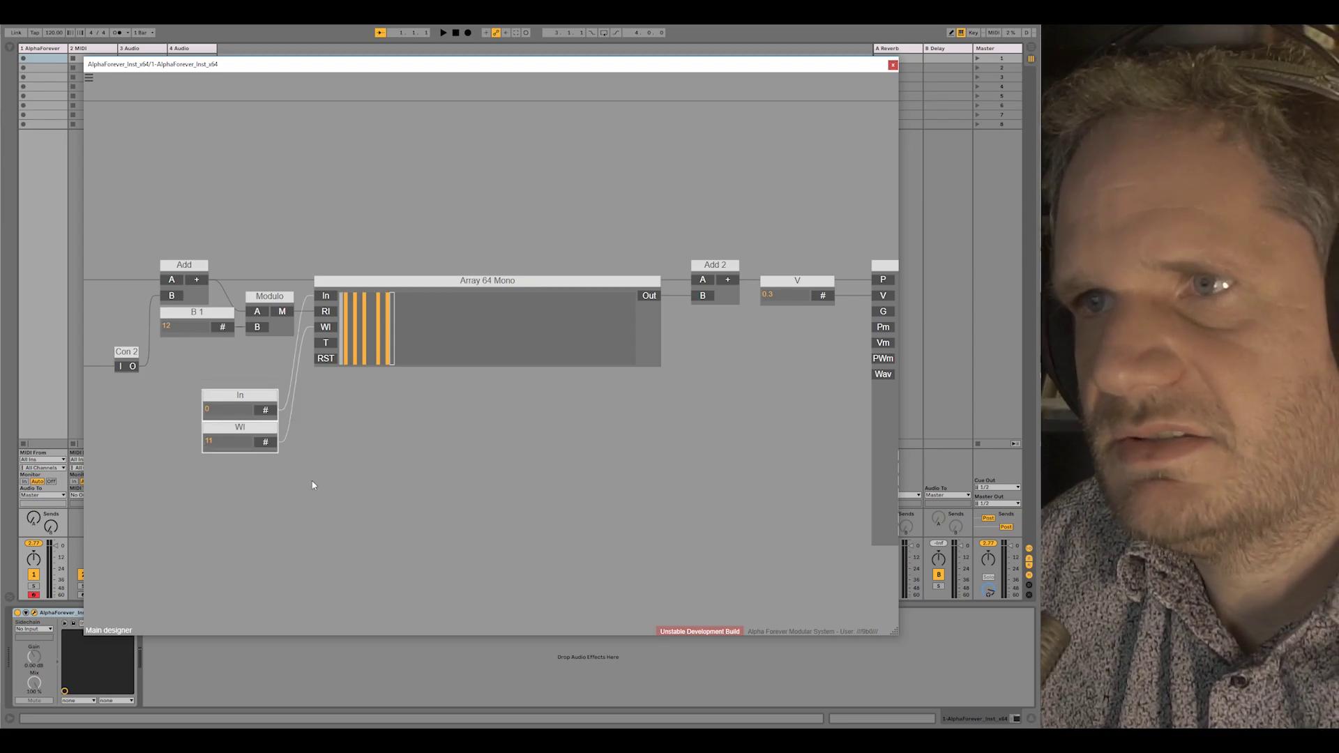
key(Delete)
Step: Review the complete patch and check its polyphony mode, maximum voices and unison settings
scroll(324, 454, down, 4)
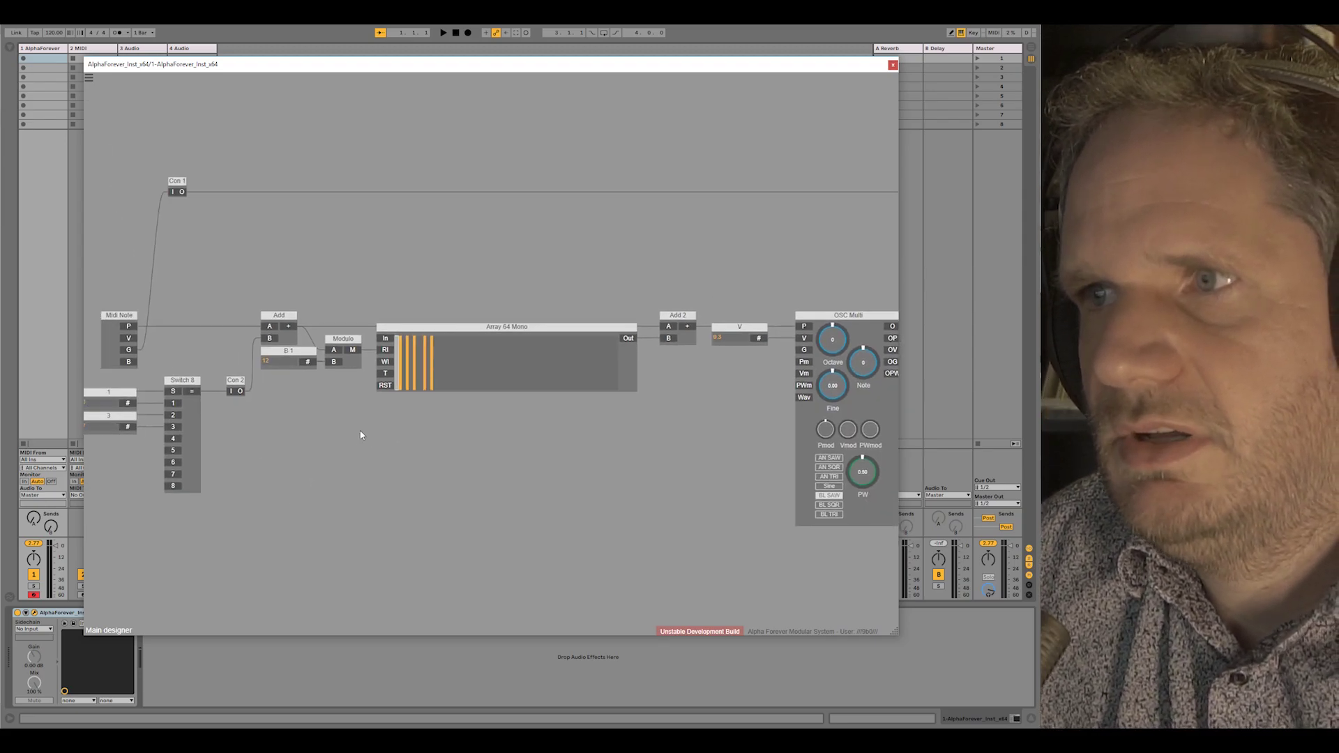
drag(409, 430, 431, 426)
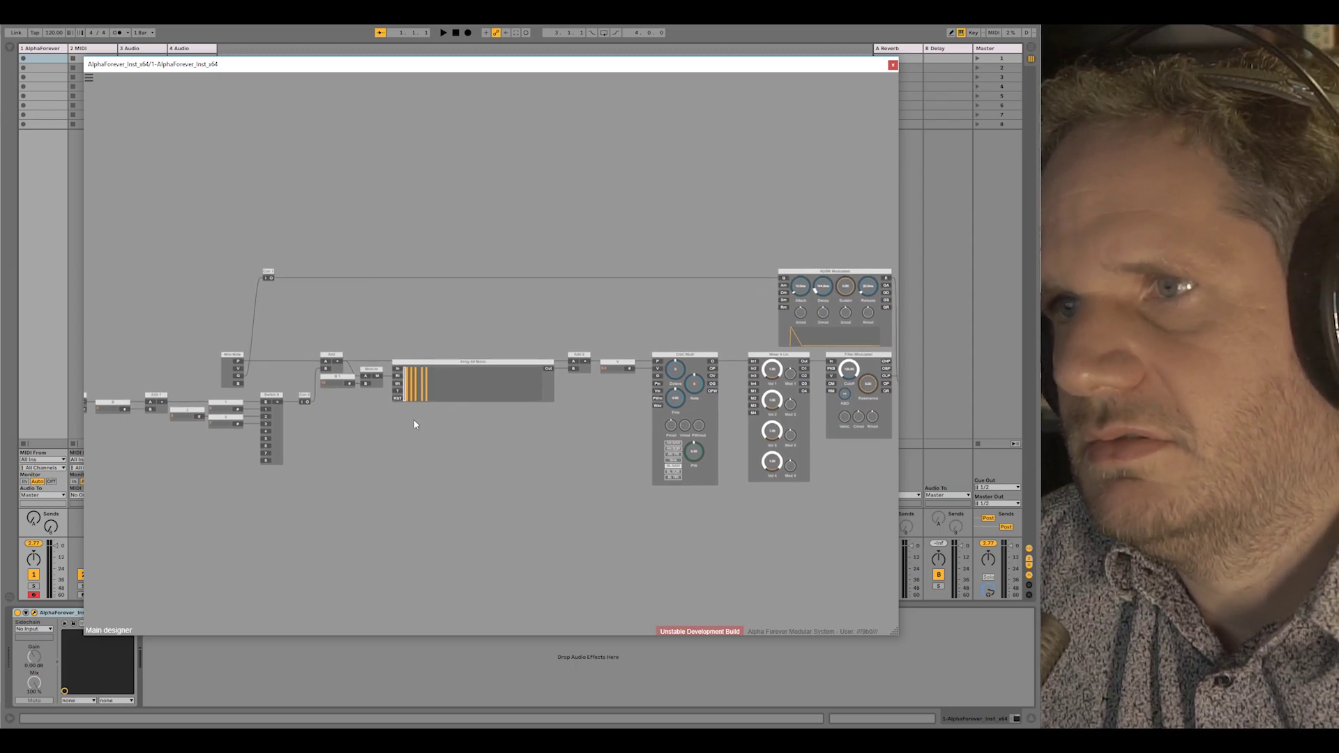
scroll(414, 425, down, 1)
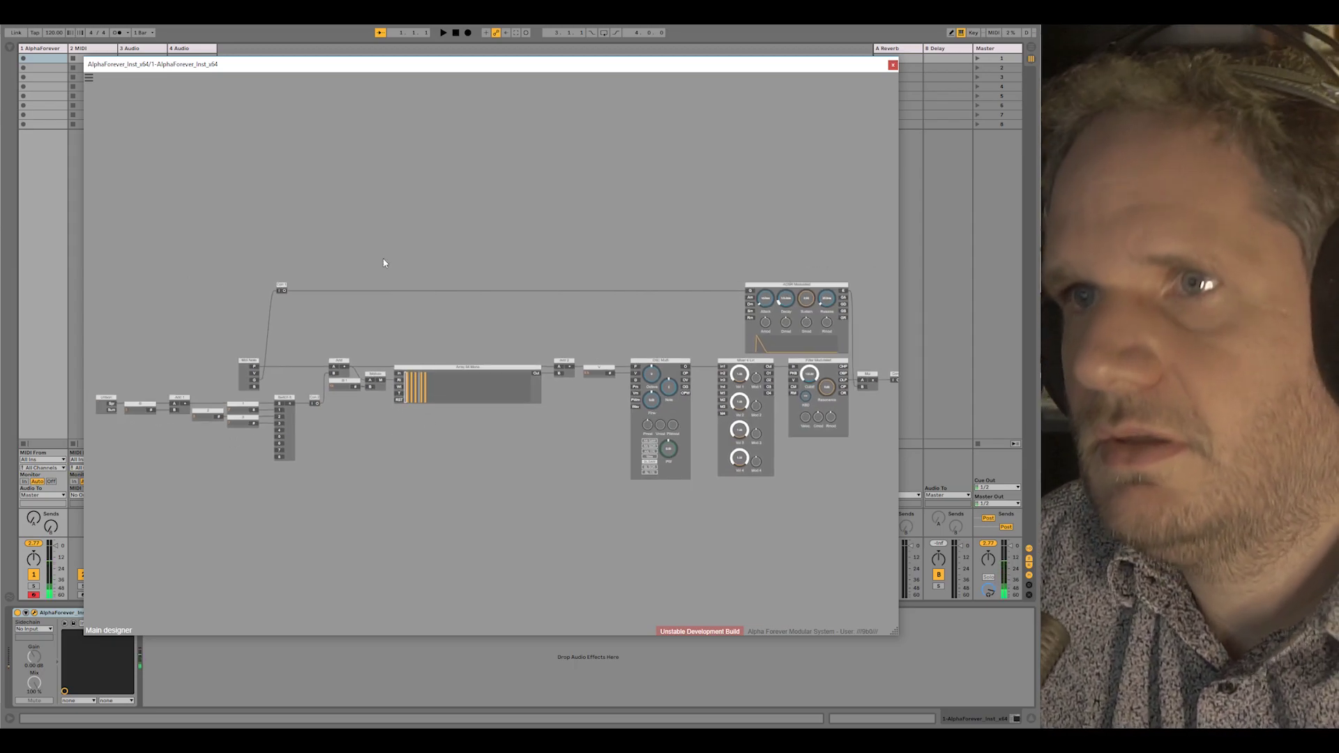
click(89, 80)
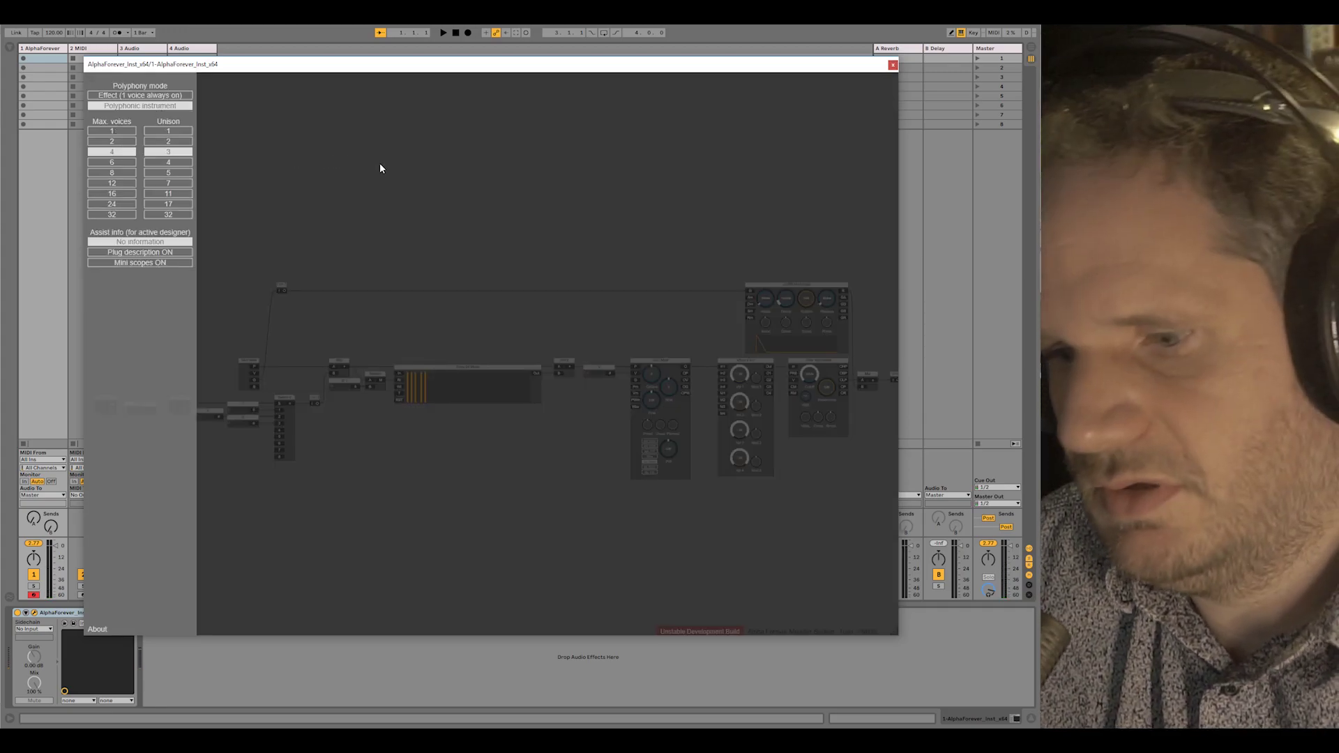
click(379, 163)
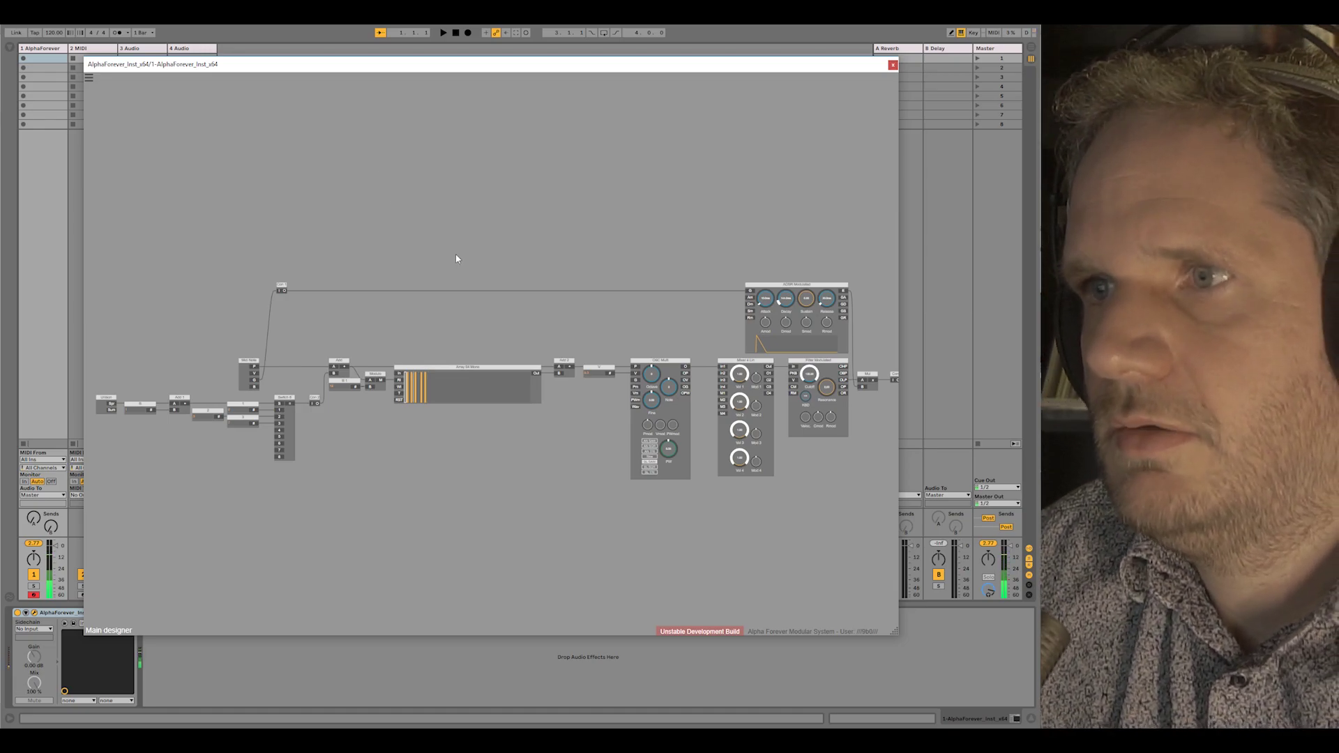
Step: Move the mixer, filter, envelope and output modules away from OSC Multi to make room beside it
drag(466, 435, 354, 424)
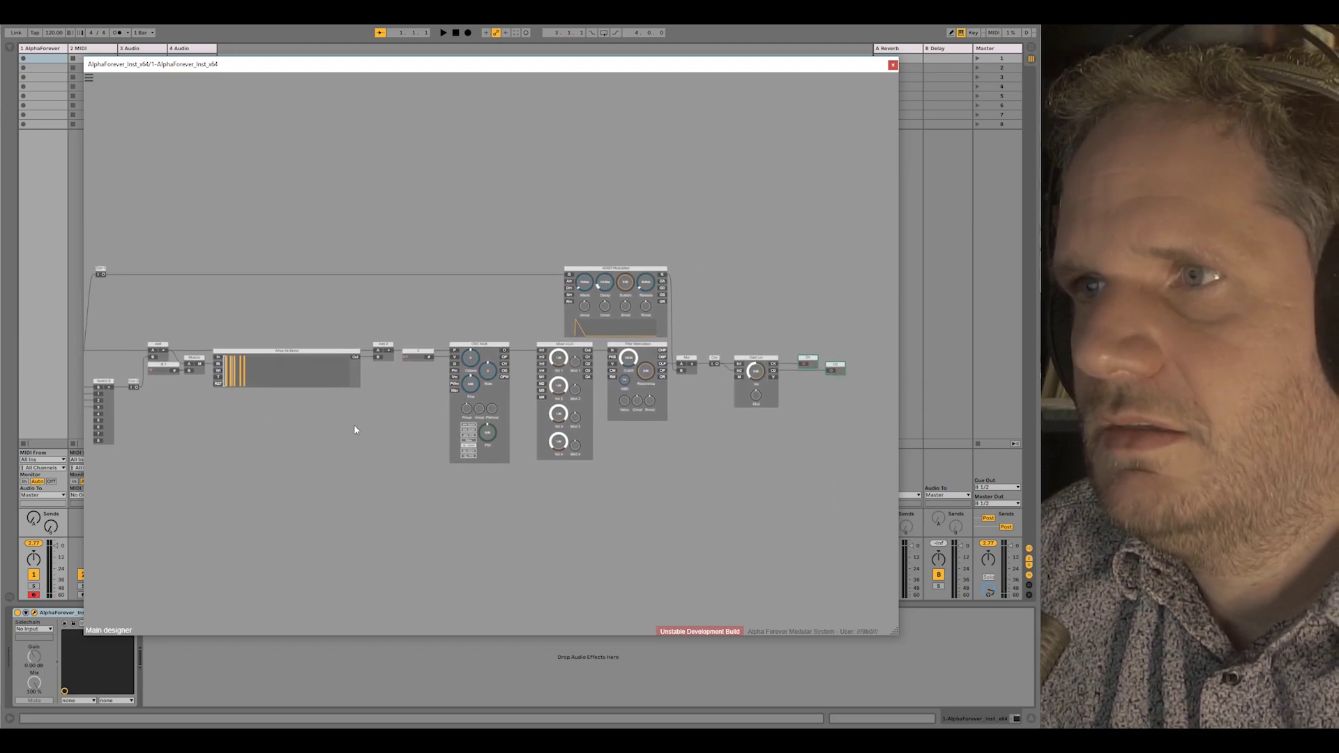
scroll(353, 424, up, 1)
scroll(558, 287, right, 3)
drag(479, 220, 657, 396)
drag(515, 333, 643, 332)
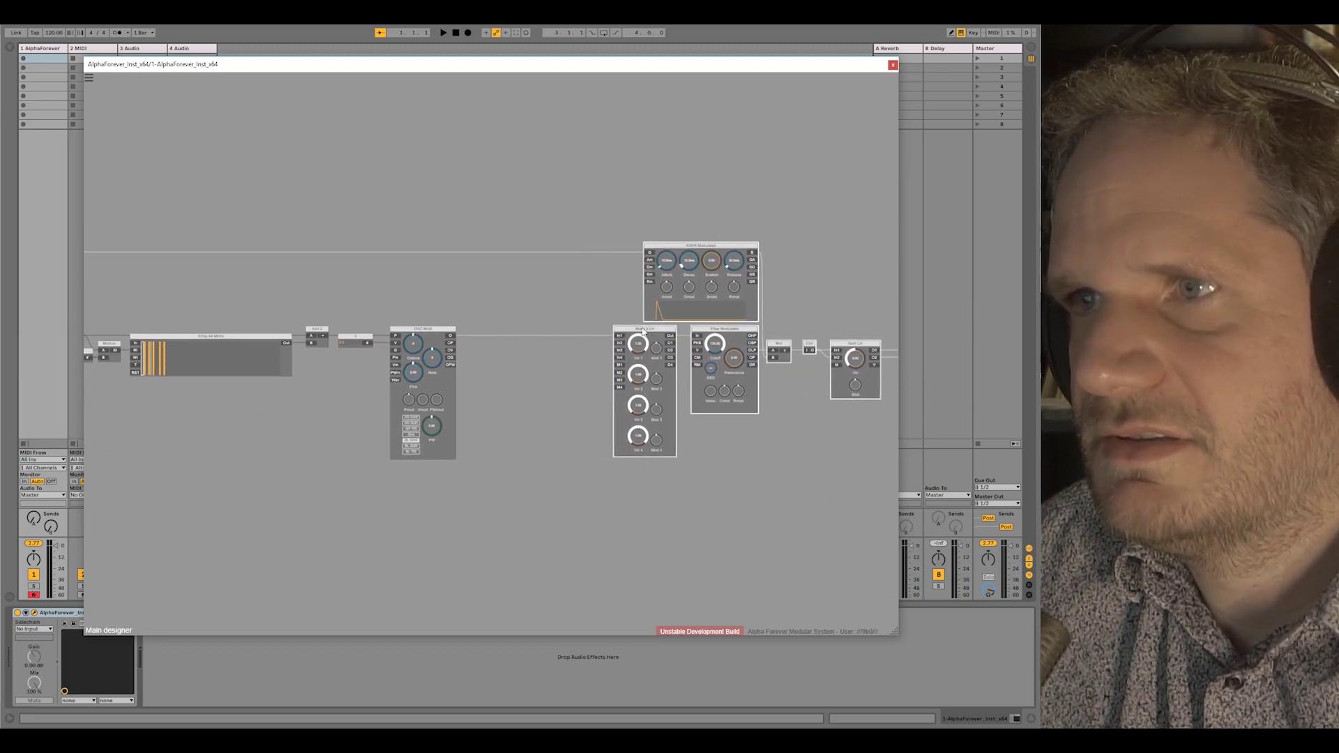
click(499, 351)
Step: Add a second OSC Multi beside the first and connect its output to In2 of Mixer 4 Lin
scroll(499, 351, up, 3)
right_click(422, 338)
text(osc)
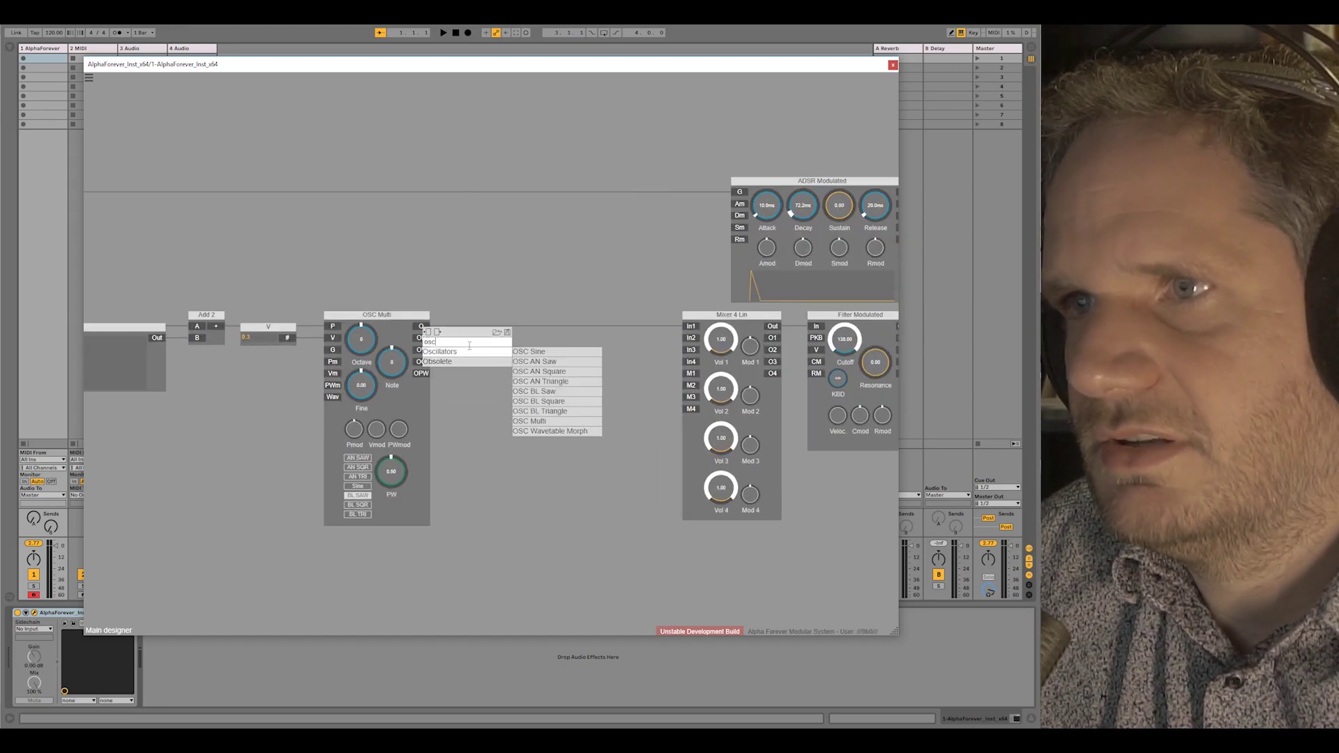
click(540, 421)
drag(532, 329, 689, 339)
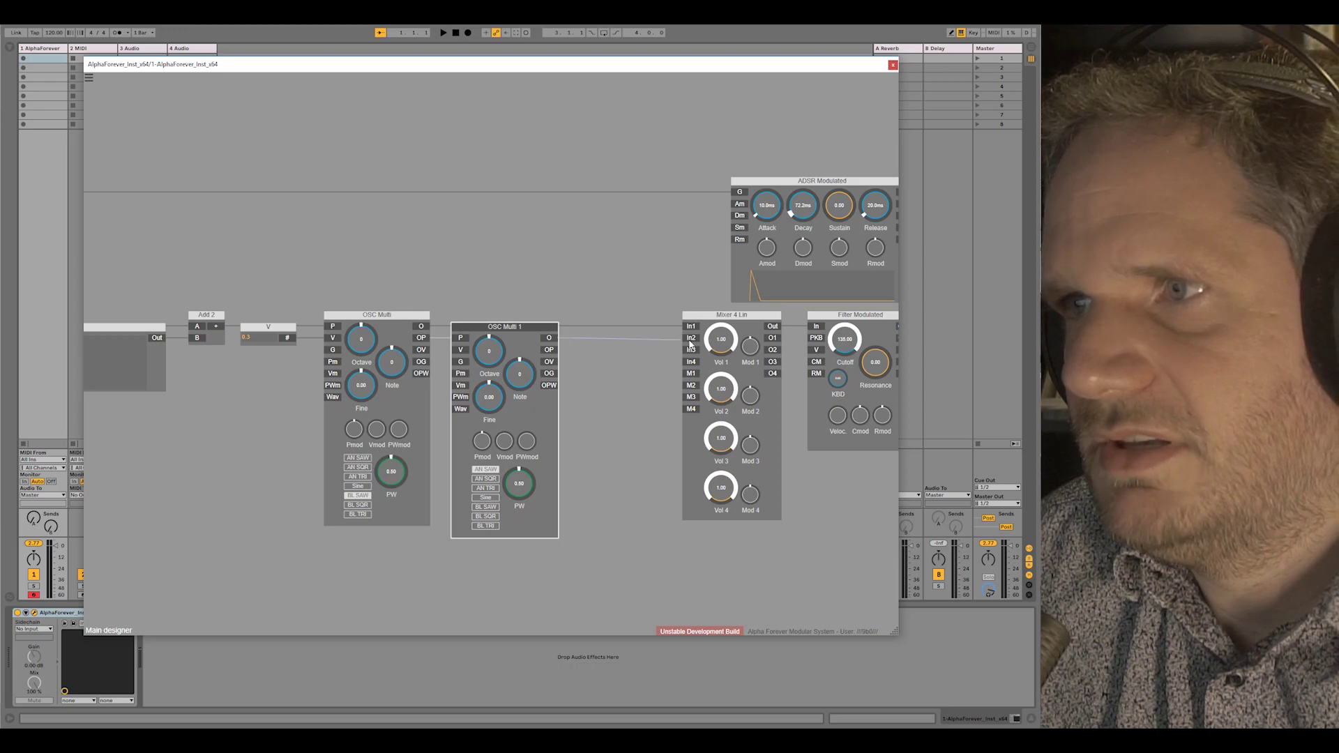
Step: Move the mixer, filter, envelope and output modules back close to the second oscillator
scroll(612, 329, down, 3)
drag(601, 299, 402, 300)
drag(440, 182, 899, 581)
drag(520, 321, 446, 322)
click(321, 277)
scroll(321, 281, up, 3)
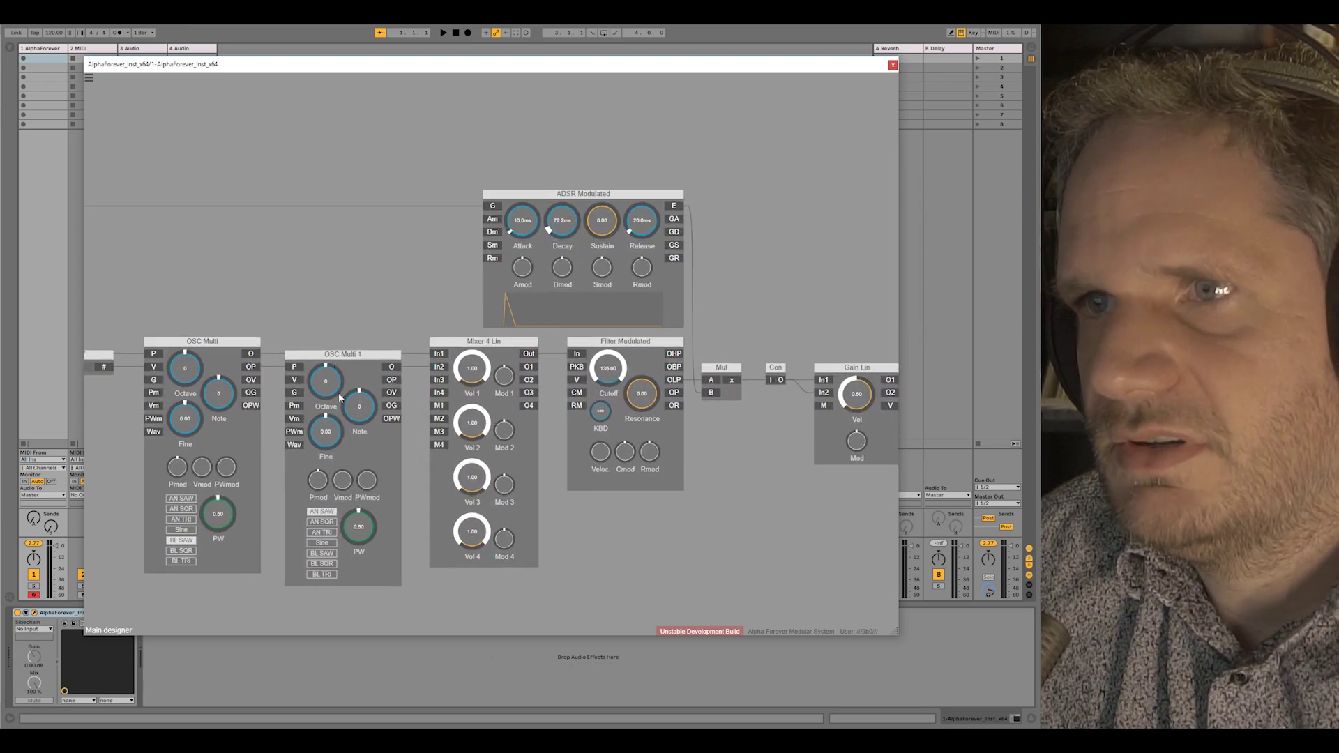
Step: Set OSC Multi 1 to BL SAW with Fine at 0.20, and lower the Filter Modulated cutoff
click(430, 490)
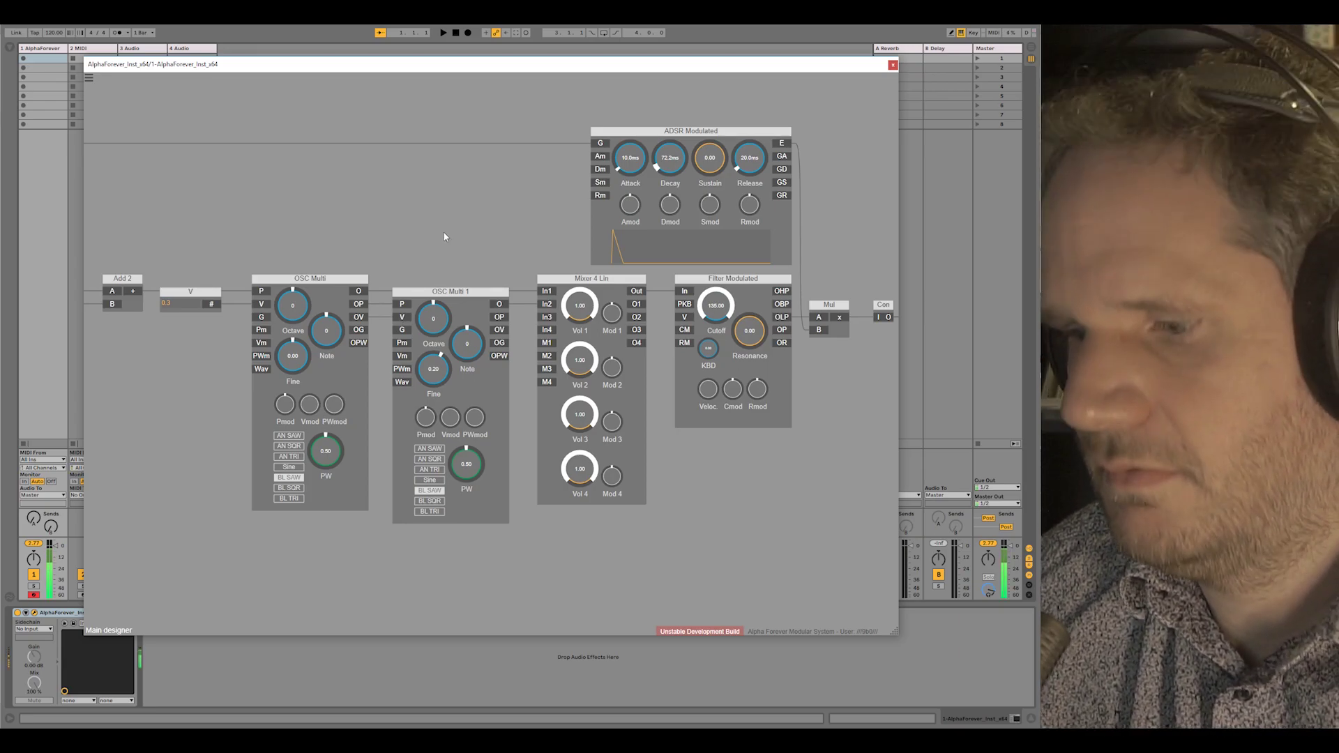
drag(716, 307, 711, 478)
Step: Duplicate the ADSR Modulated envelope and place the copy below the oscillators and mixer
scroll(710, 478, down, 5)
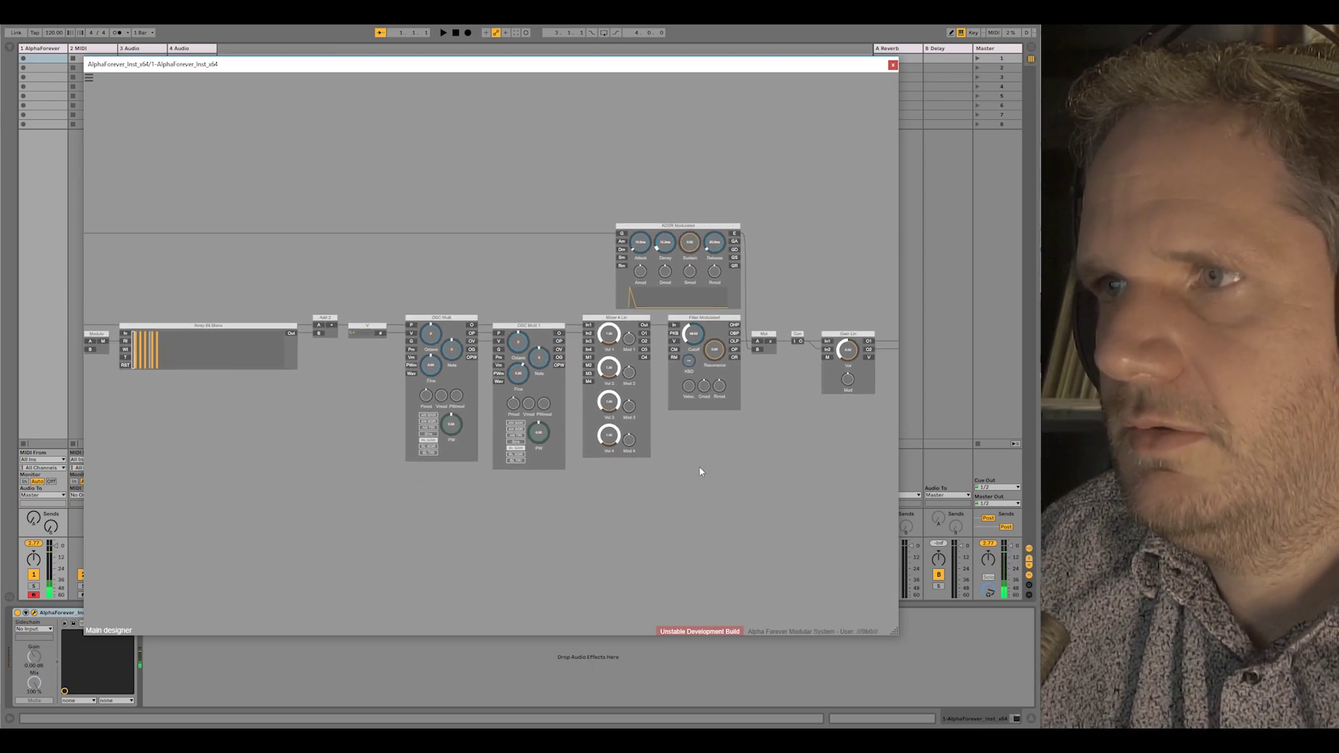
key(ctrl+d)
drag(709, 269, 545, 479)
shift+click(605, 320)
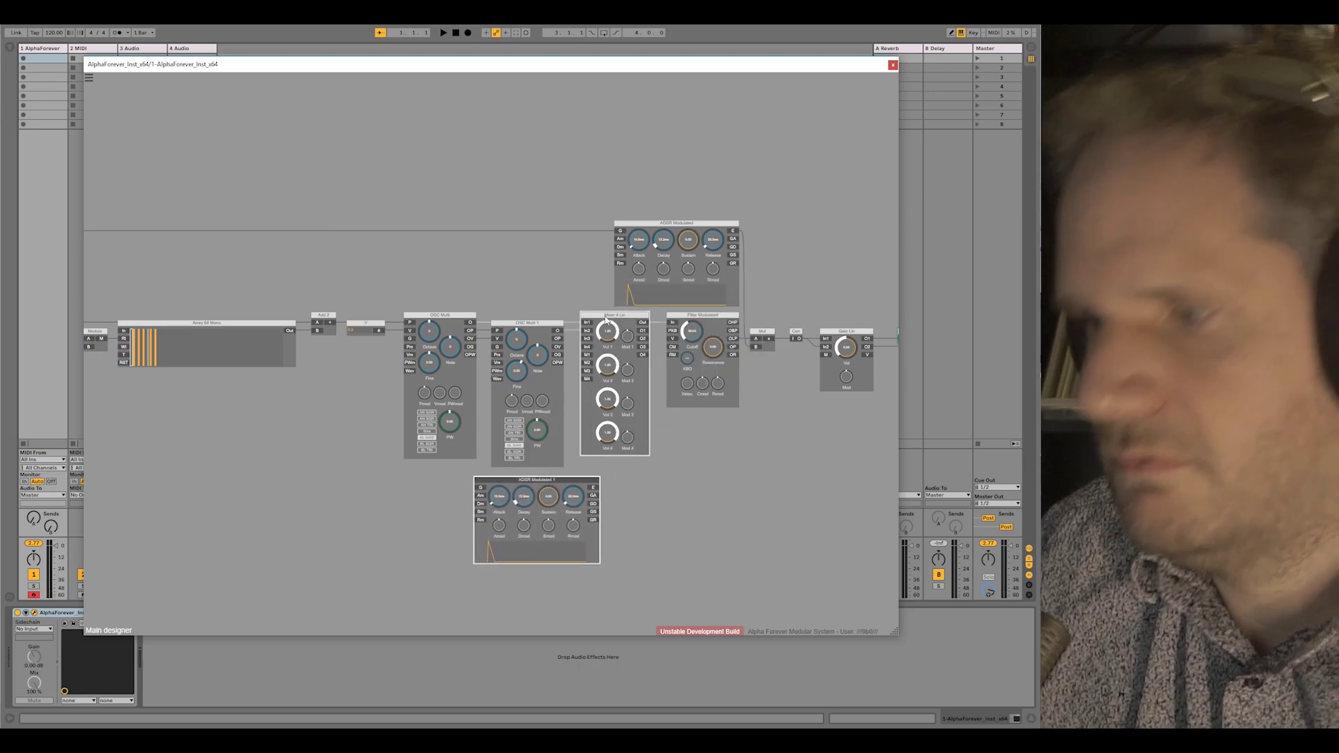
key(ctrl+Right)
click(749, 469)
right_click(643, 491)
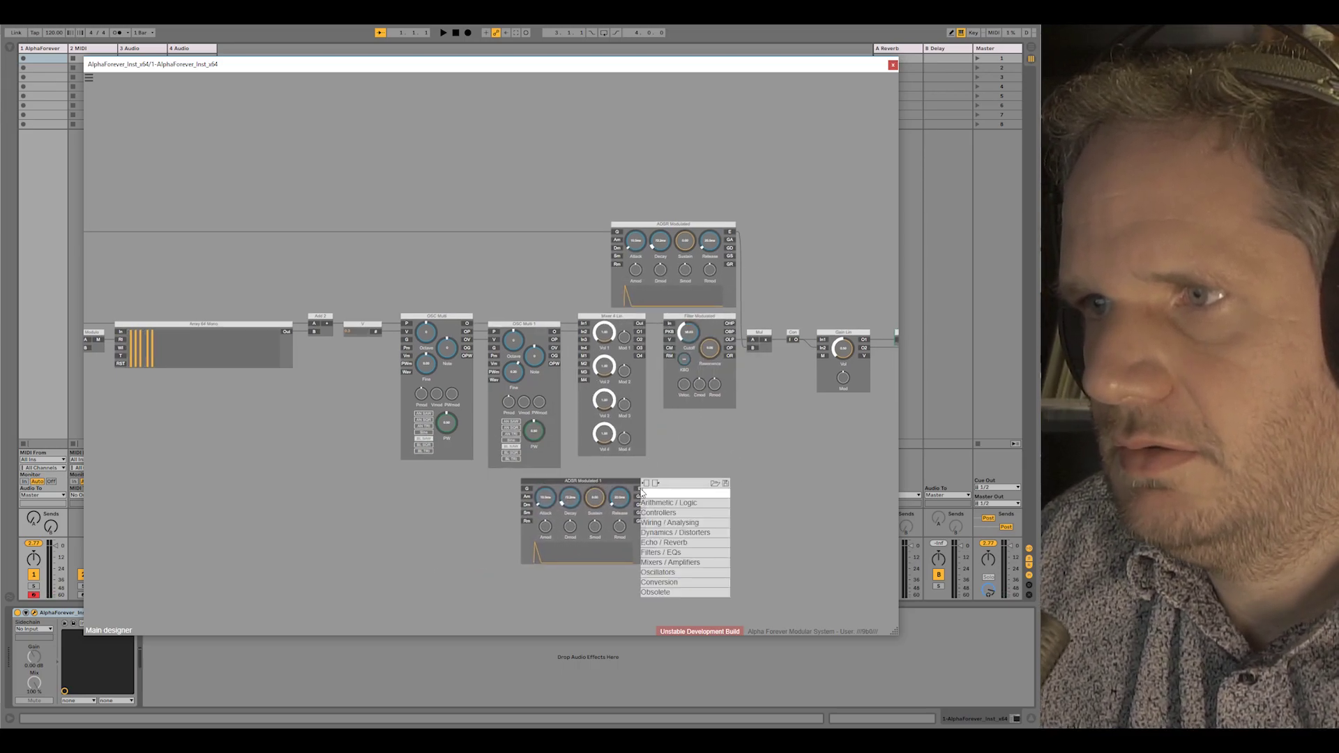
text(cro)
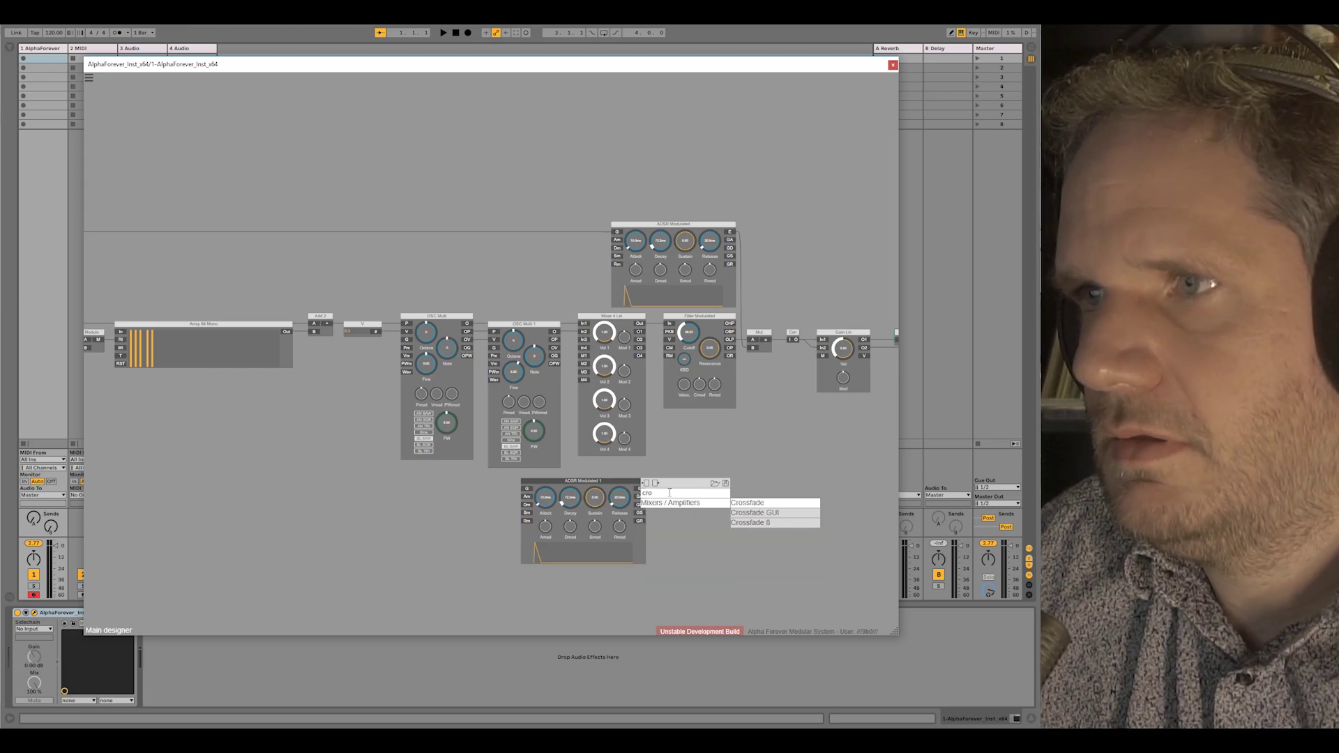
key(Escape)
Step: Add a Mul module to the envelope copy's E output and feed its B input with a constant of 128
right_click(640, 495)
text(mu)
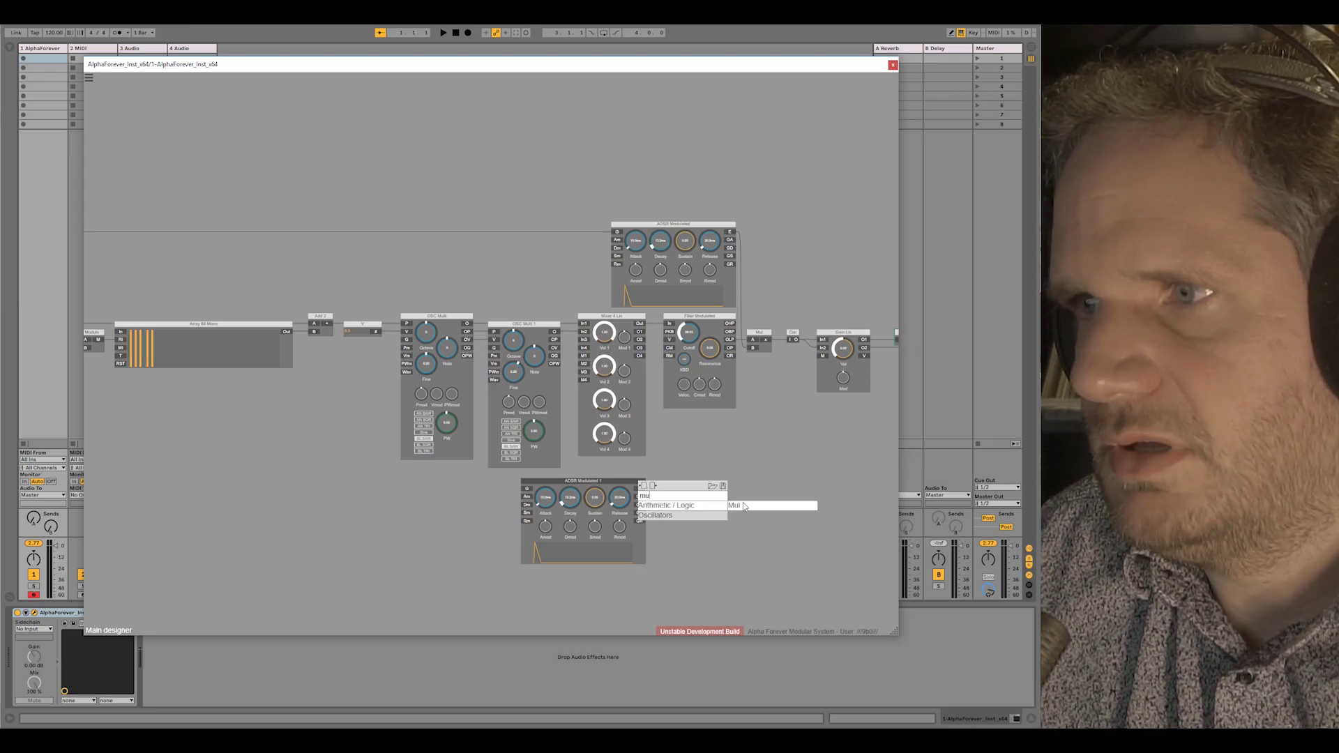
click(744, 506)
mouse_move(692, 486)
mouse_down()
mouse_move(639, 485)
mouse_move(698, 483)
mouse_up()
double_click(690, 497)
click(639, 497)
text(12)
key(Return)
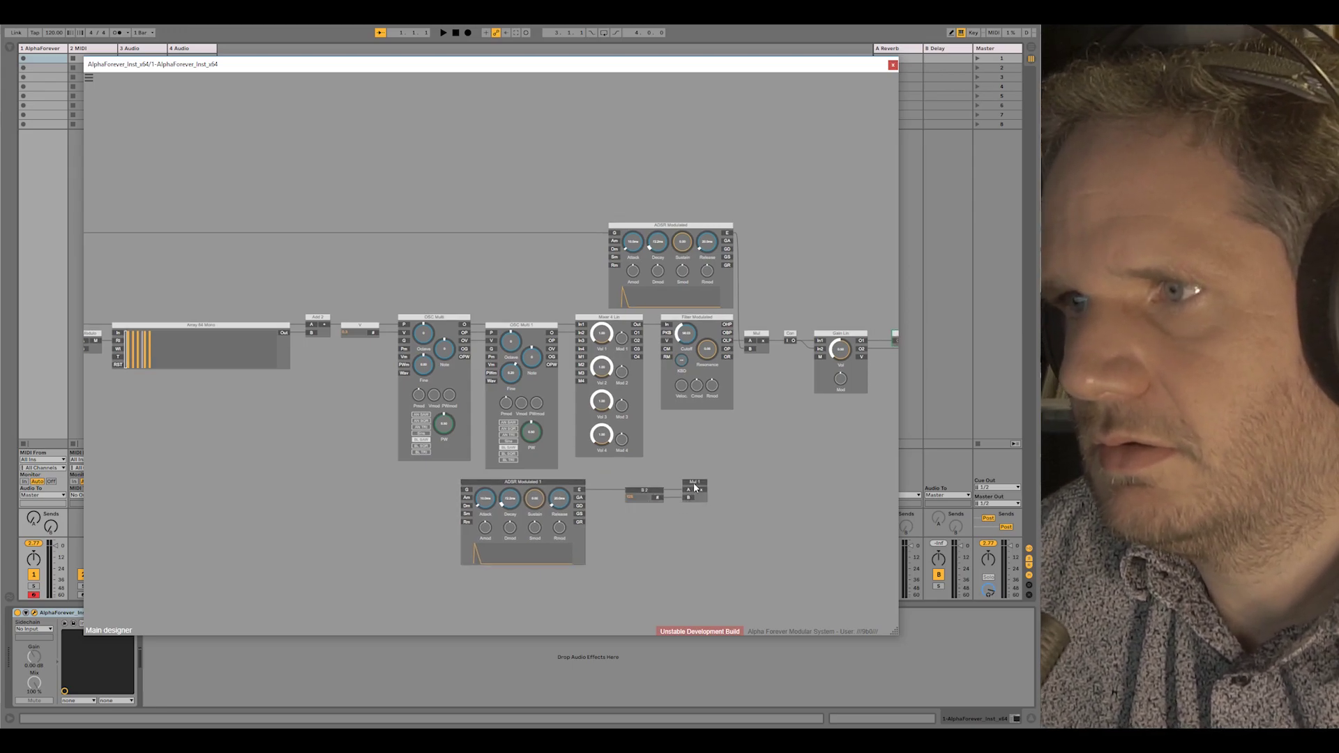
Step: Arrange the new constant and Mul 1 beside the envelope copy, and connect Mul 1's output to the filter's CM input
click(648, 492)
shift+click(699, 482)
drag(701, 486, 661, 489)
drag(683, 368, 666, 349)
drag(442, 470, 765, 610)
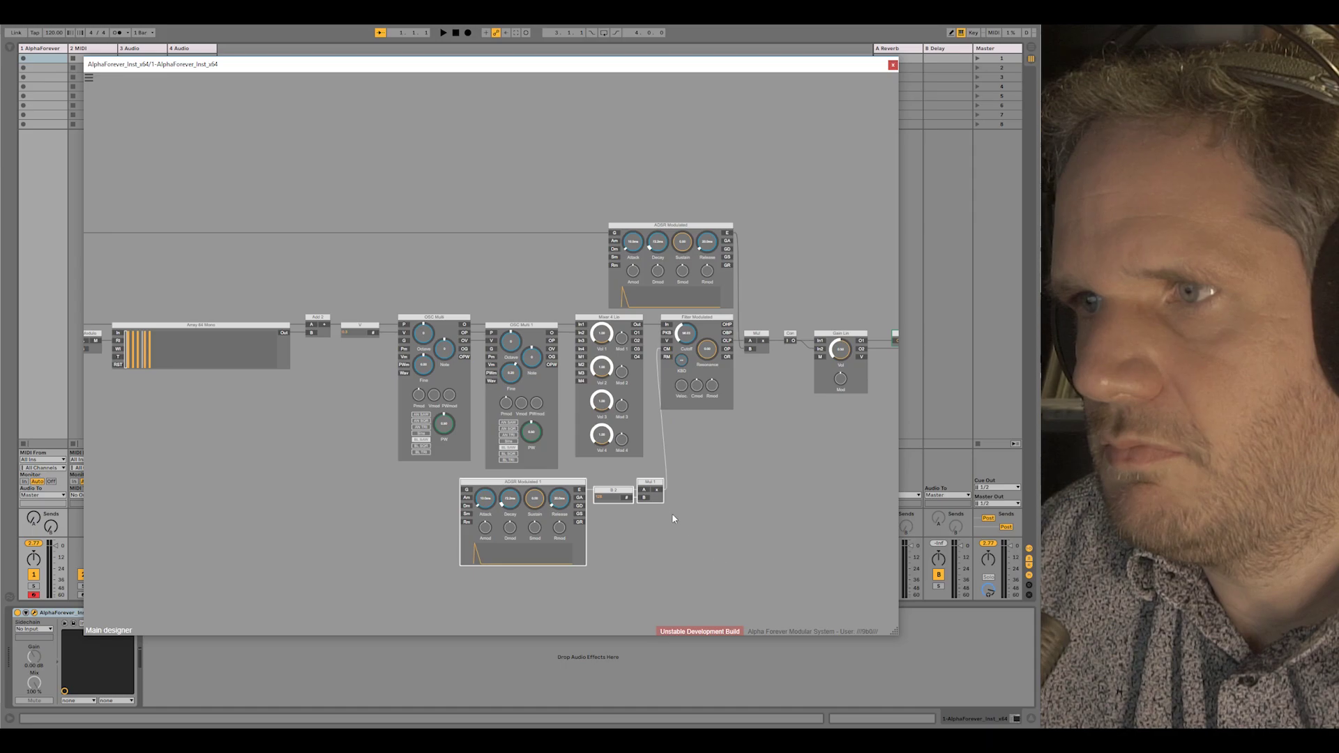
drag(657, 483, 641, 482)
Step: Connect the Midi Note gate output to the G input of ADSR Modulated 1
drag(463, 462, 619, 433)
scroll(396, 421, down, 2)
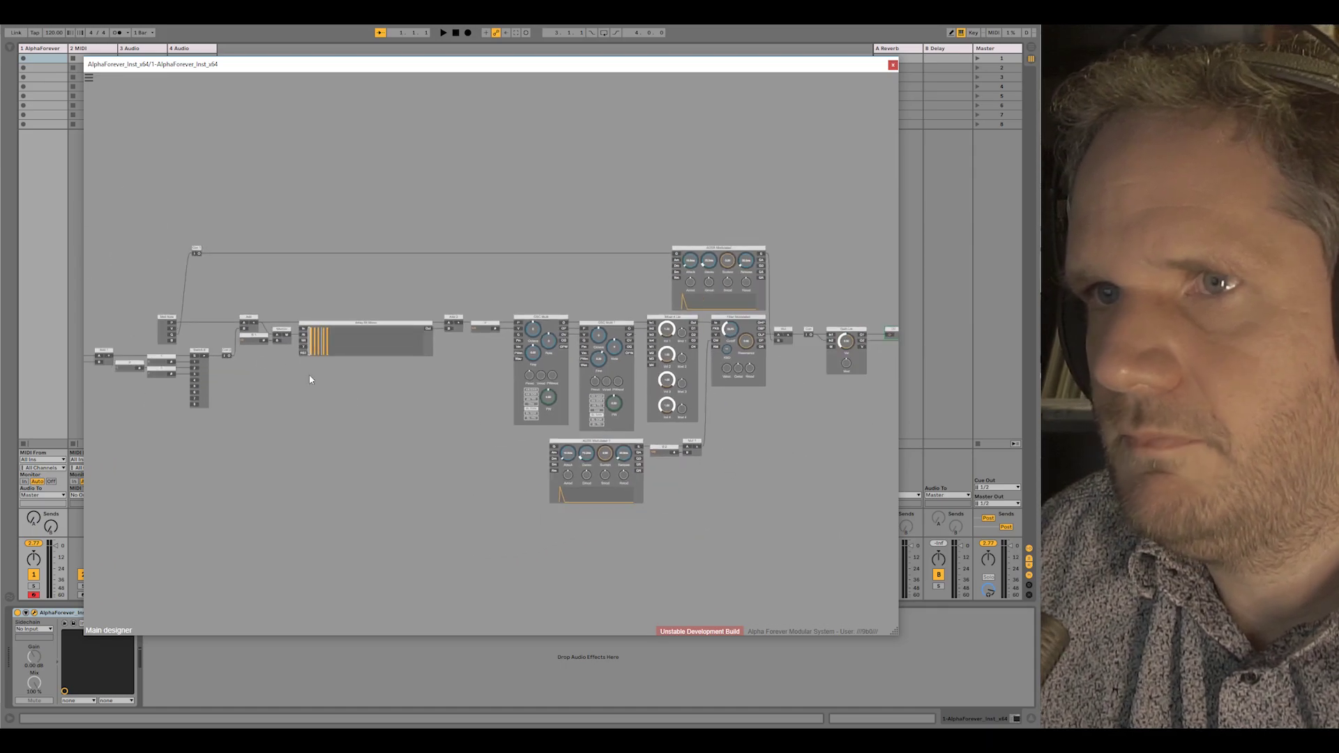
drag(491, 427, 552, 445)
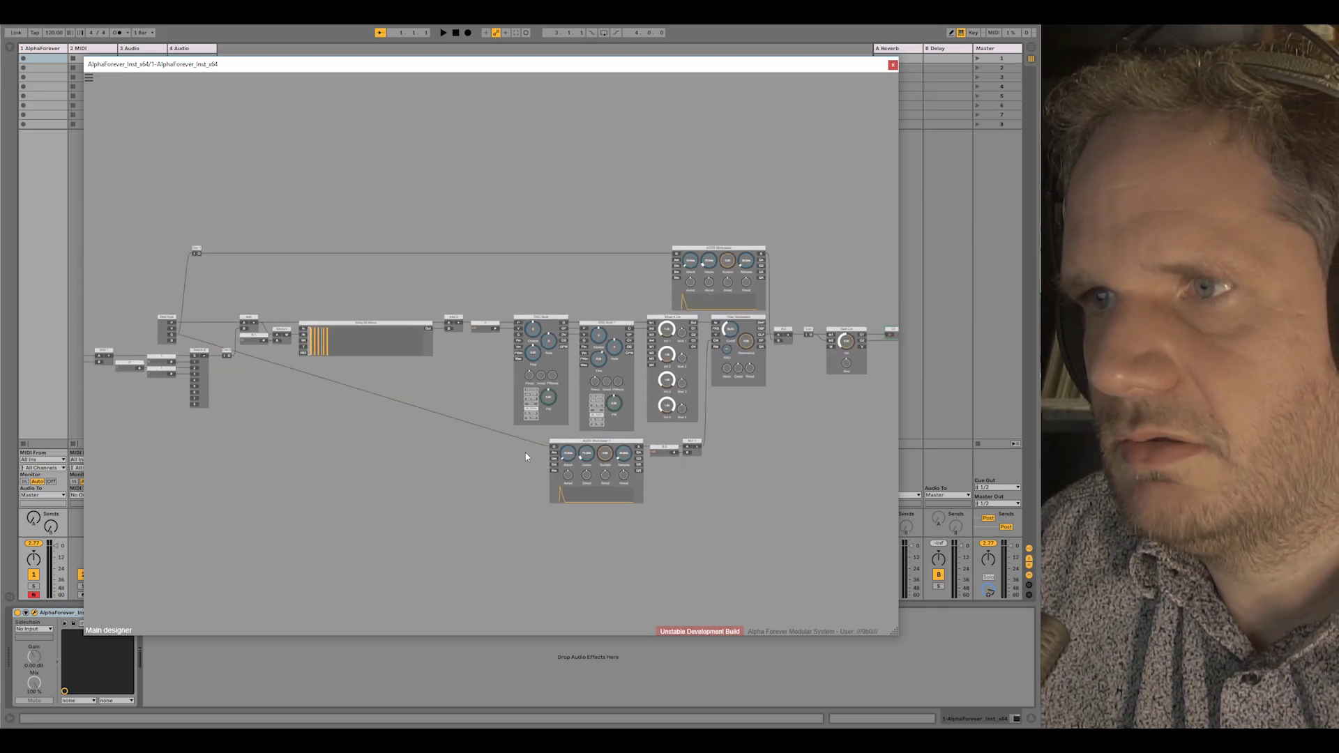
Step: Lengthen the decay of ADSR Modulated 1 and set its attack to 0 ms
scroll(532, 454, up, 2)
drag(811, 497, 599, 494)
scroll(600, 497, up, 2)
drag(376, 435, 377, 422)
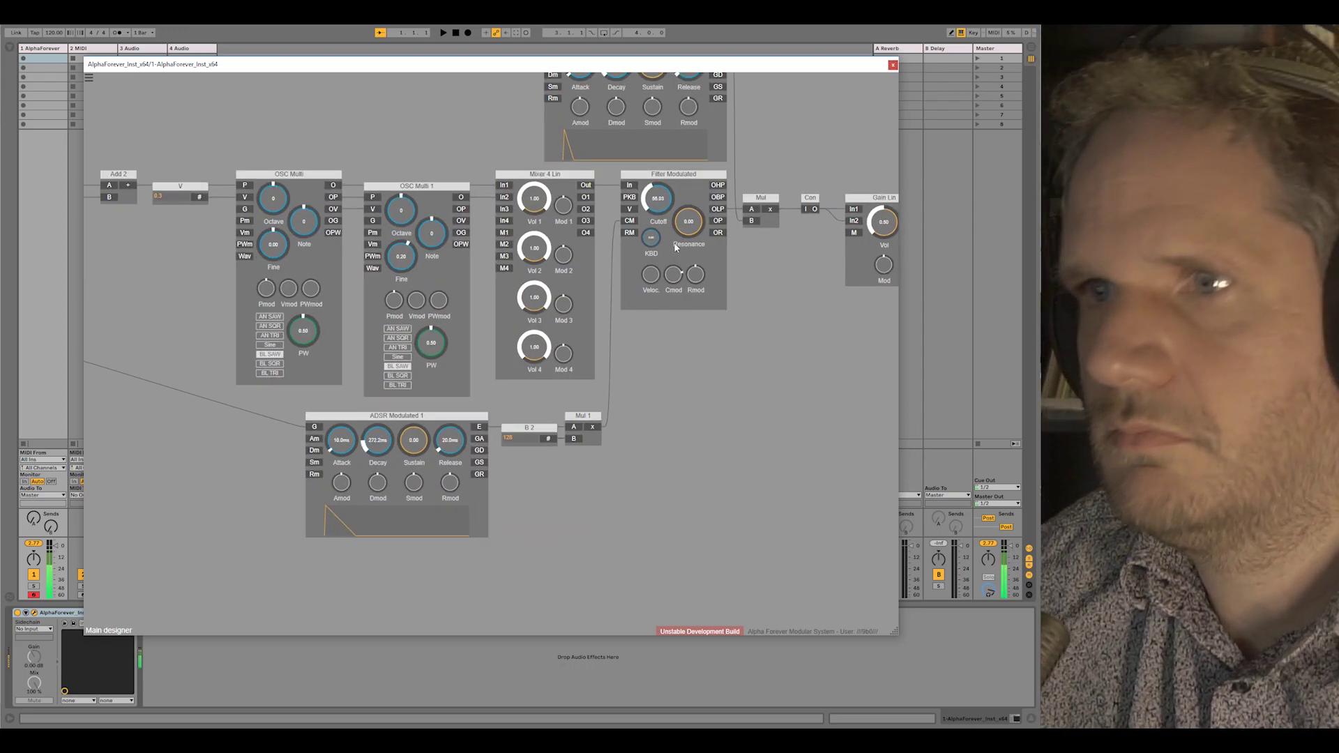
drag(349, 436, 383, 432)
Step: Lengthen the release and decay of ADSR Modulated, and lengthen the release of ADSR Modulated 1
drag(761, 123, 740, 216)
drag(667, 158, 680, 126)
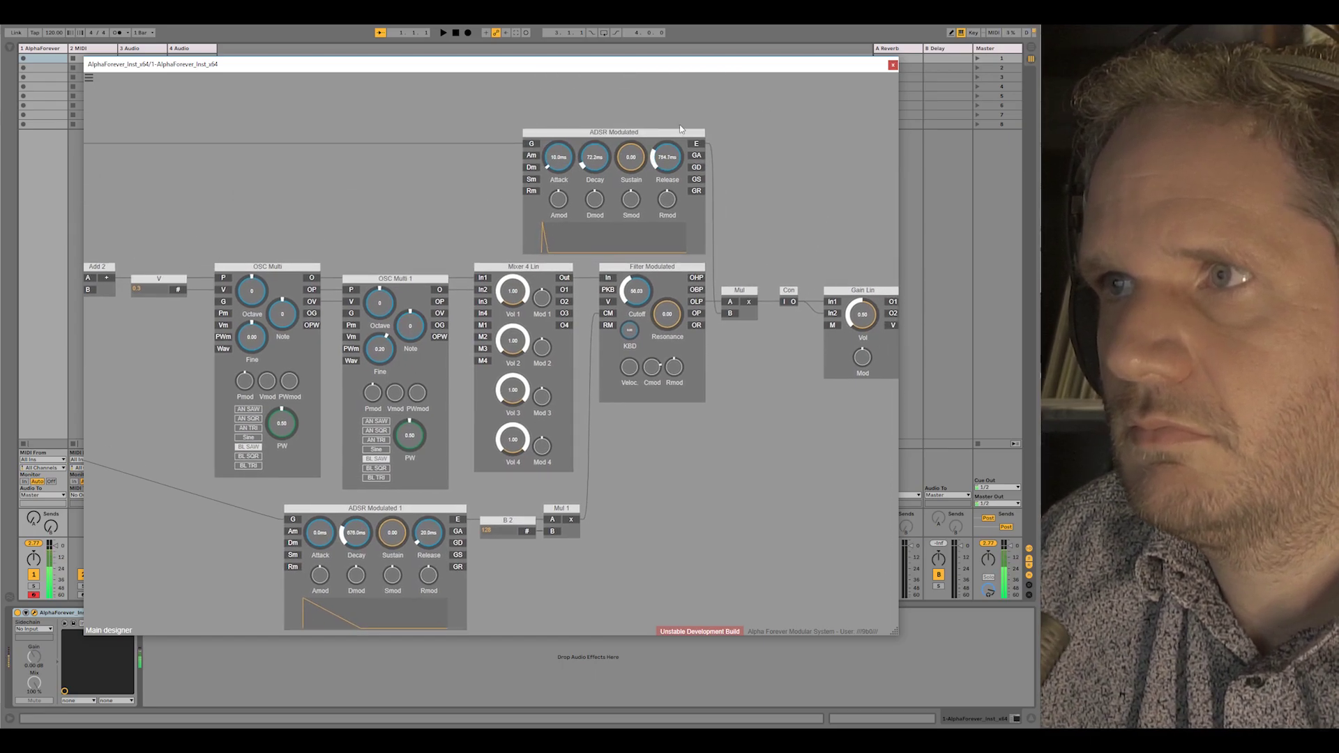
mouse_move(594, 157)
mouse_down()
mouse_move(597, 133)
mouse_move(594, 169)
mouse_up()
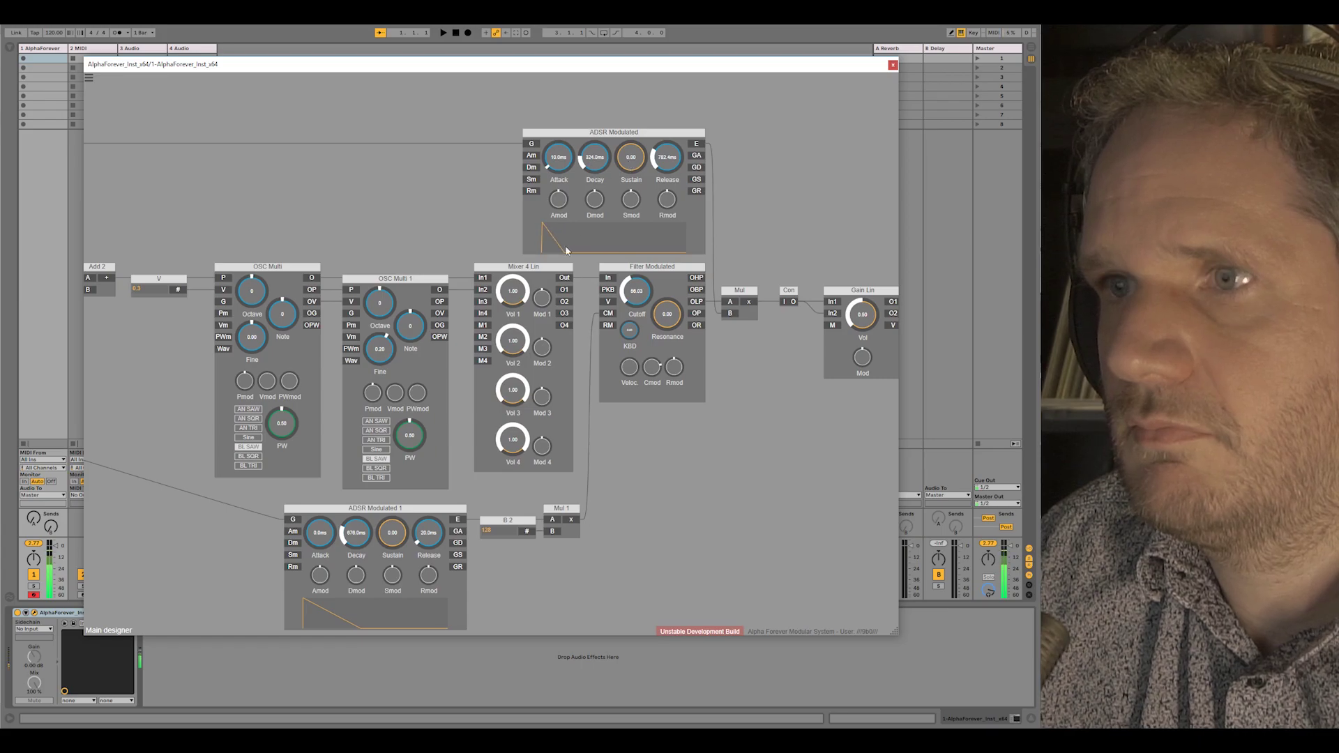
drag(429, 532, 434, 519)
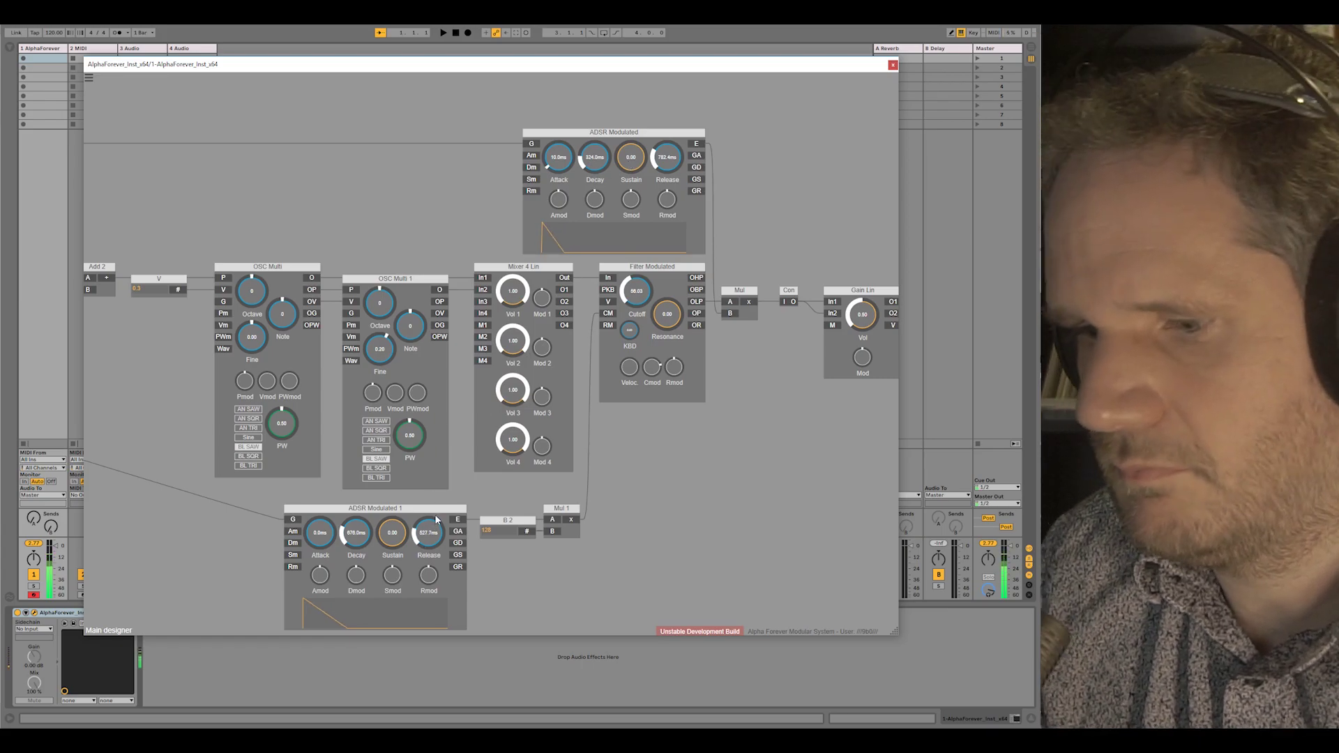
Step: Duplicate the first OSC Multi and place the copy below the filter envelope
scroll(689, 504, down, 5)
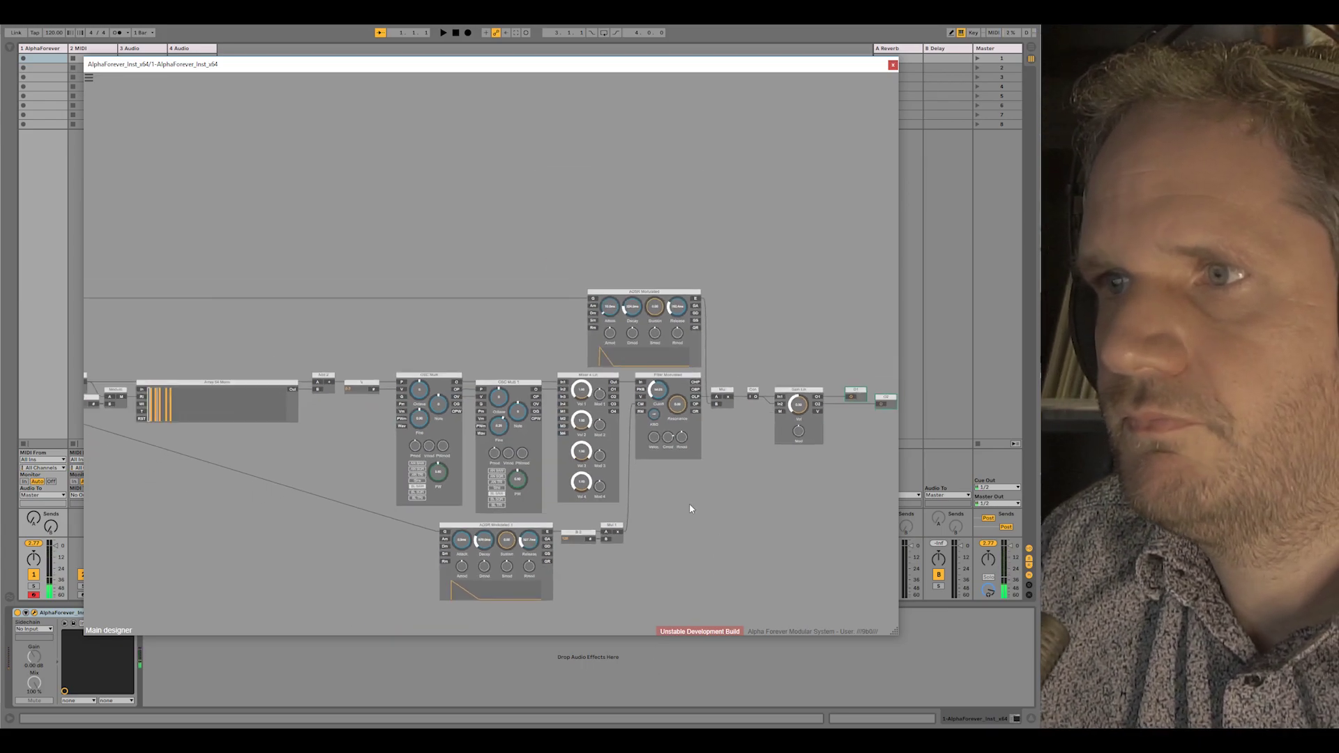
scroll(406, 388, up, 4)
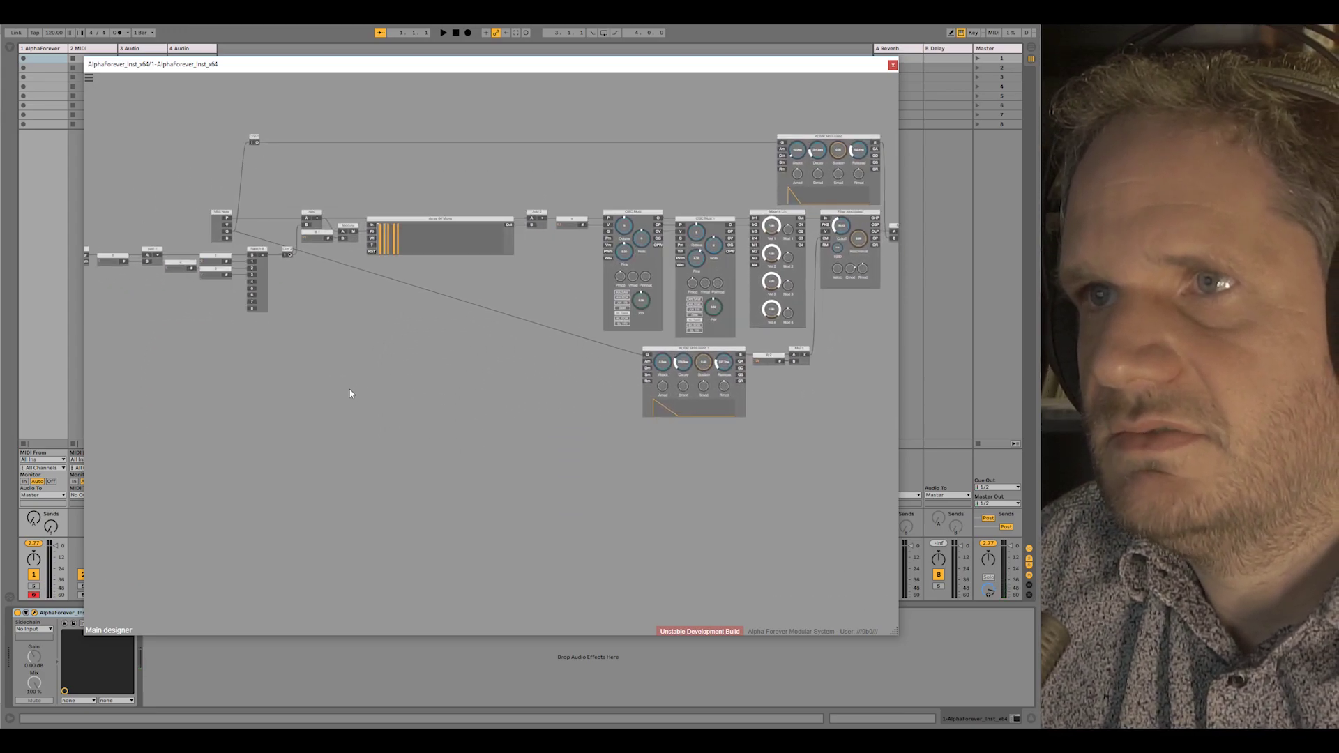
drag(633, 214, 656, 447)
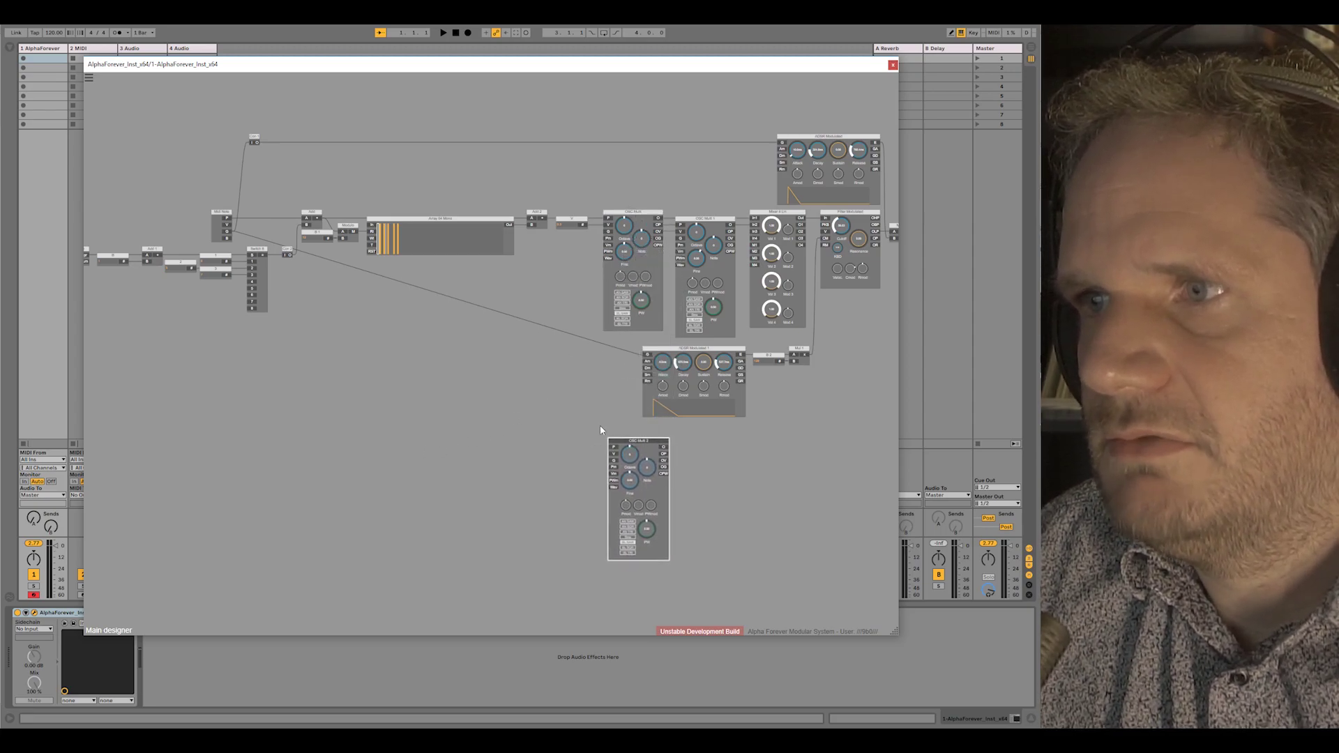
double_click(668, 450)
text(filter)
key(Down)
key(Down)
key(Return)
click(706, 447)
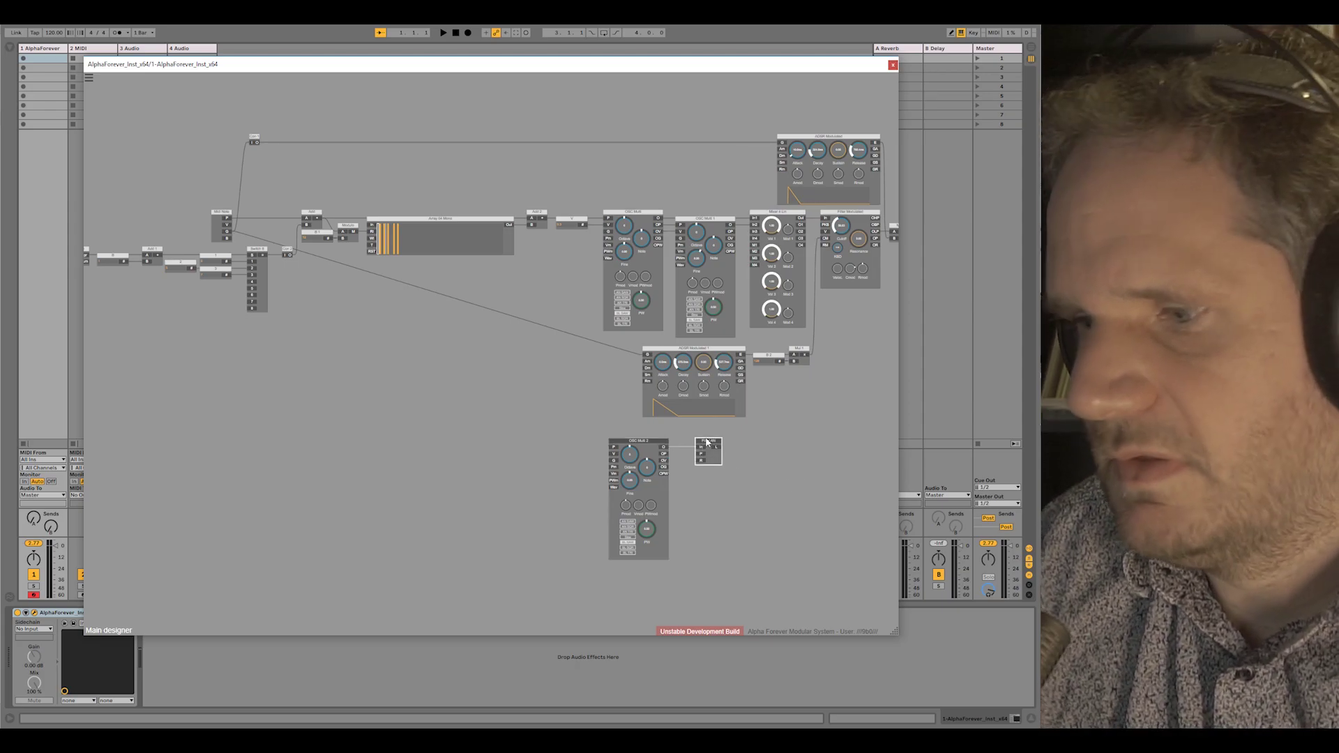
Step: Add a Filter Modulated module fed by the output of OSC Multi 2
double_click(665, 449)
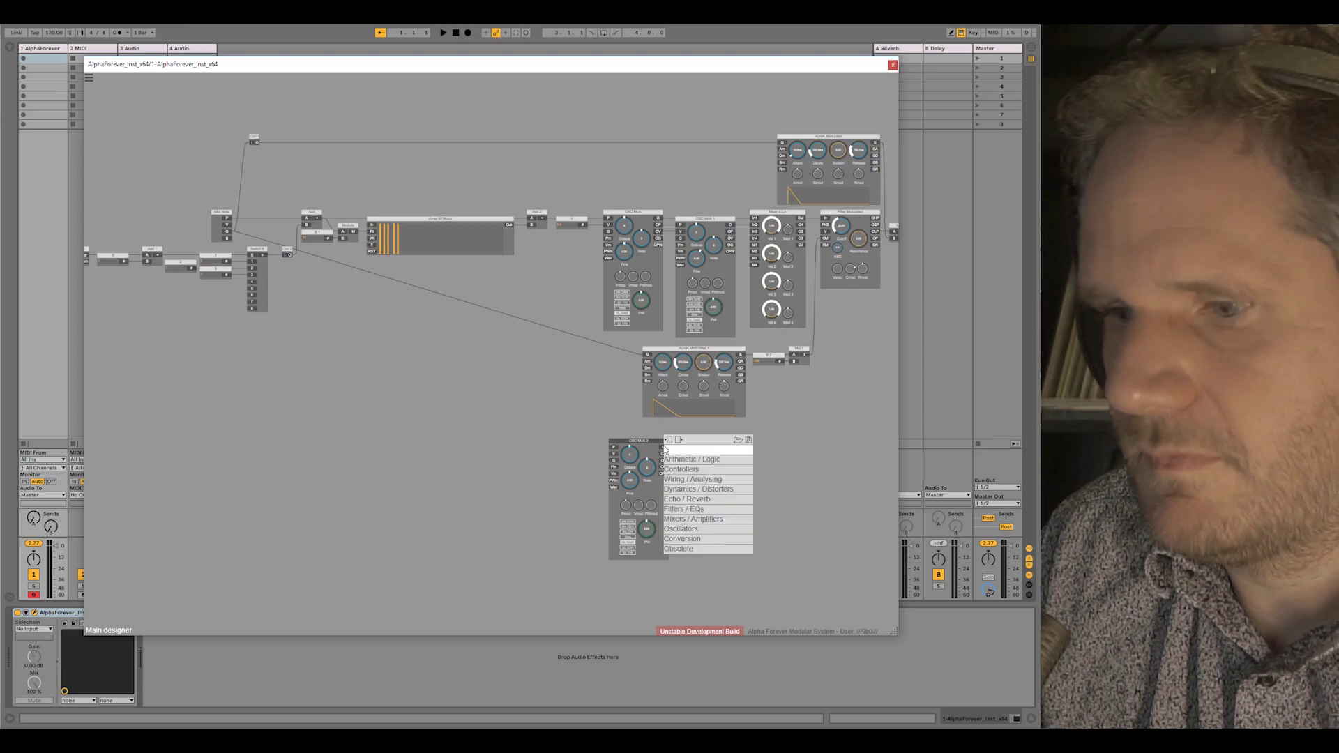
text(filte)
key(Down)
key(Down)
key(Down)
key(Return)
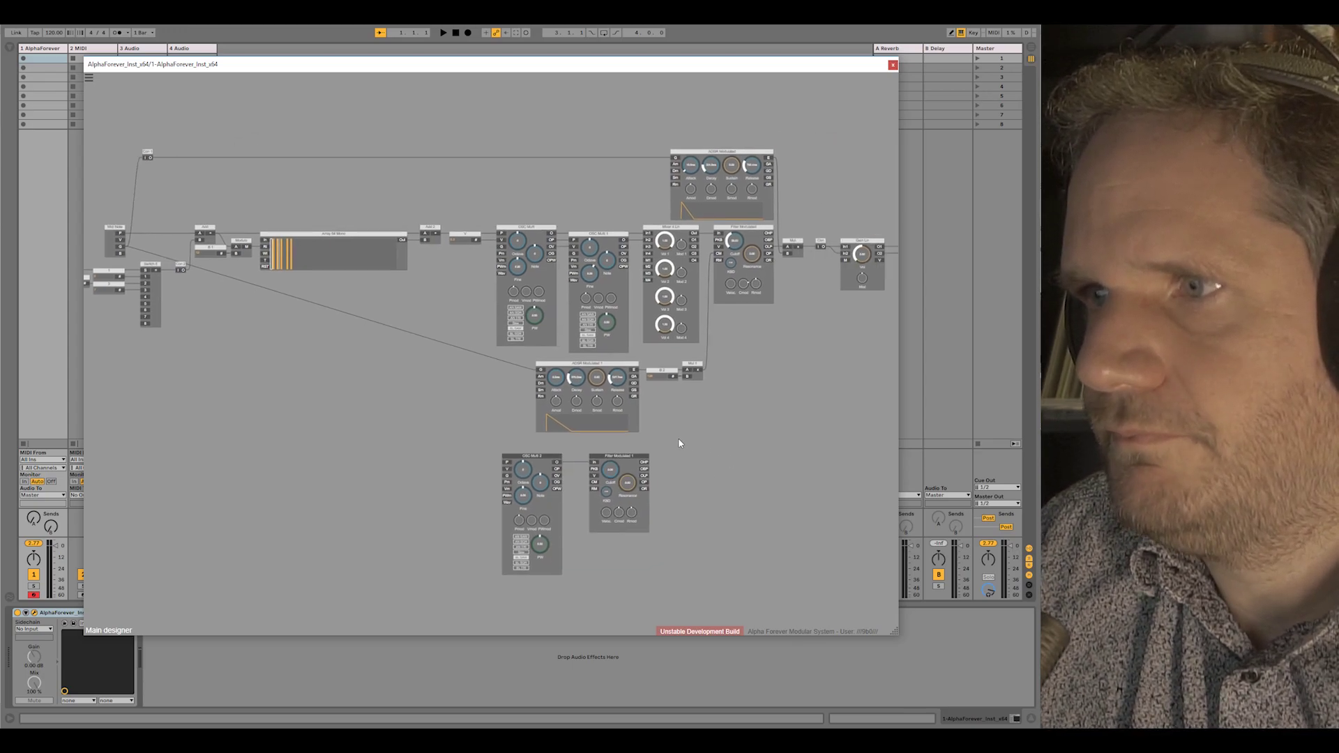
Step: Make room ahead of the output modules and insert a Mixer 4 Lin between the multiplier and the Con module
drag(675, 223, 852, 327)
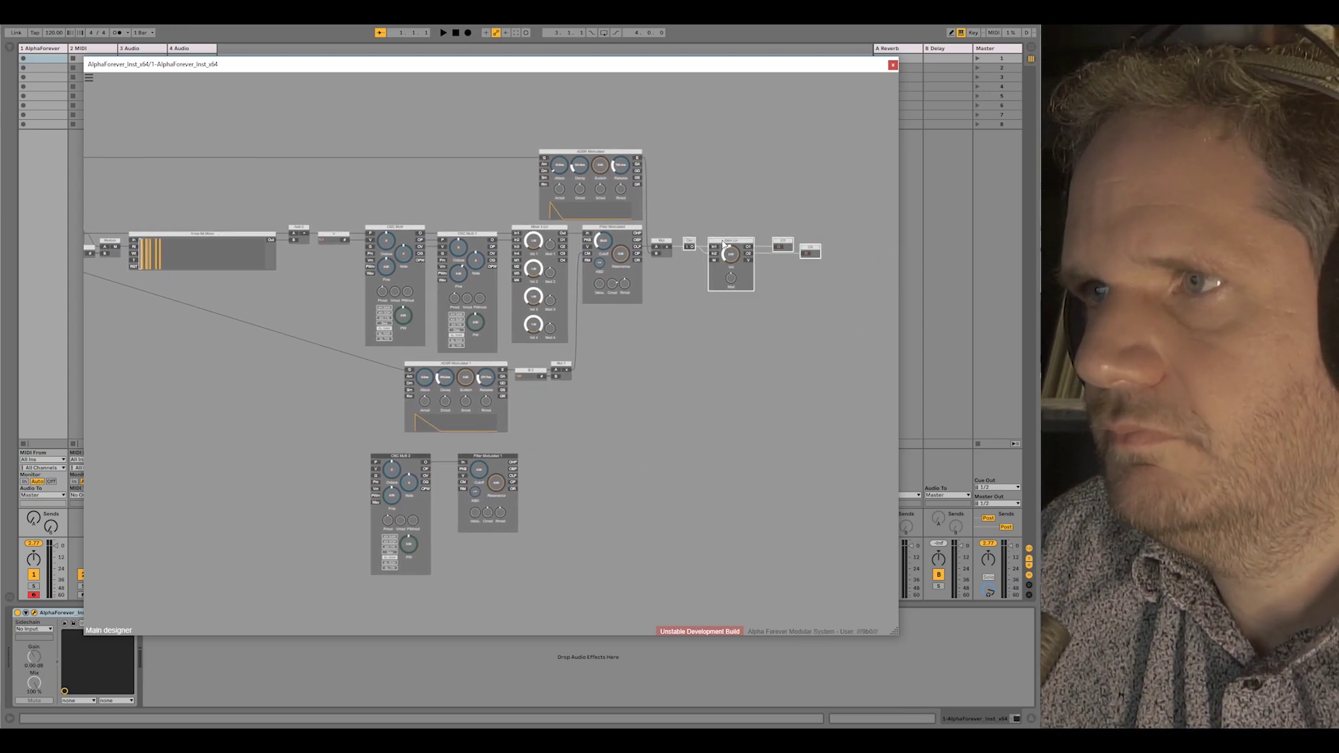
drag(725, 244, 807, 245)
double_click(668, 247)
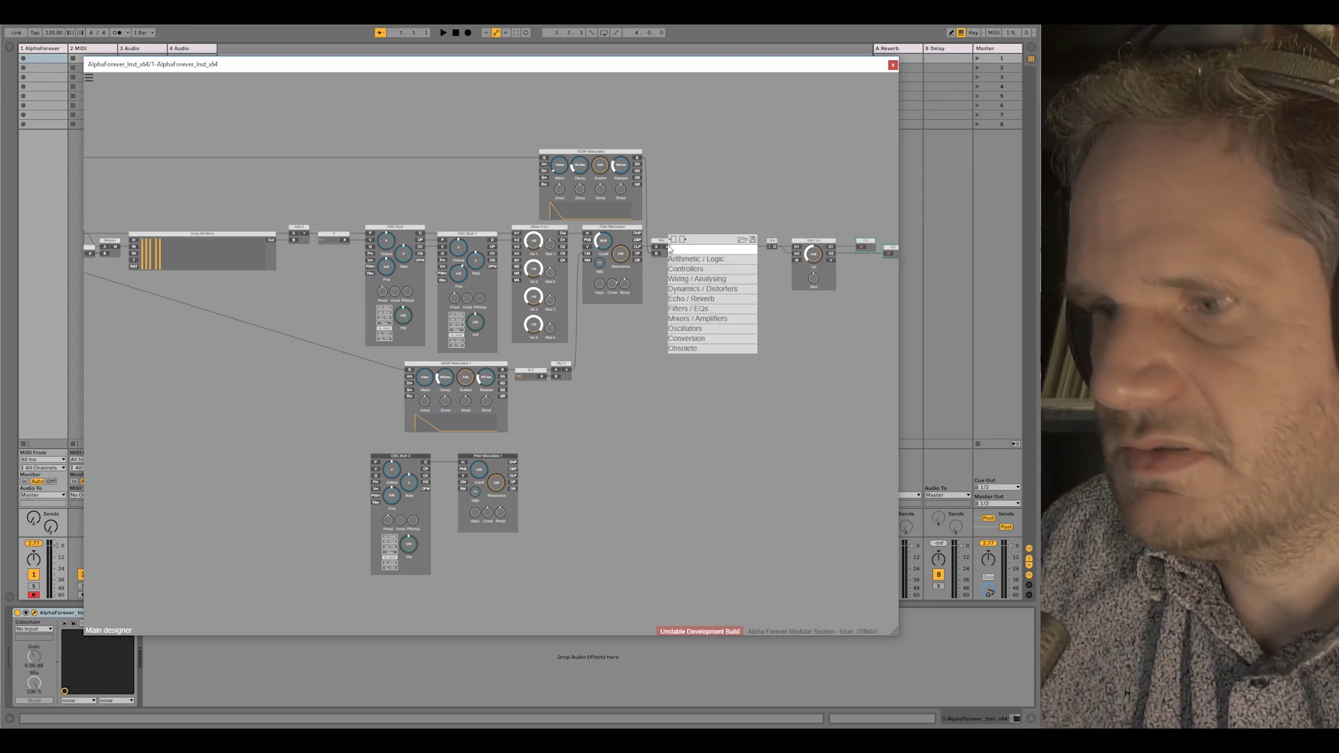
text(mix)
click(793, 256)
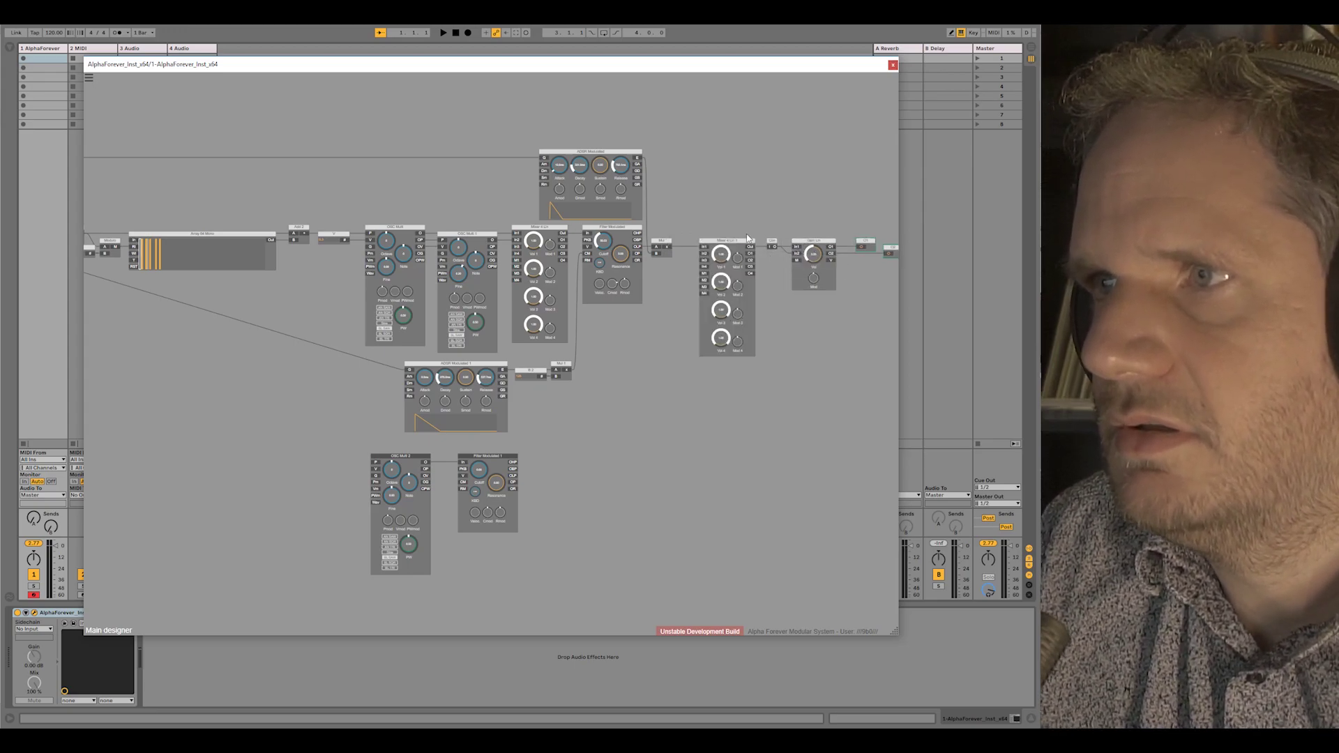
drag(732, 245, 721, 243)
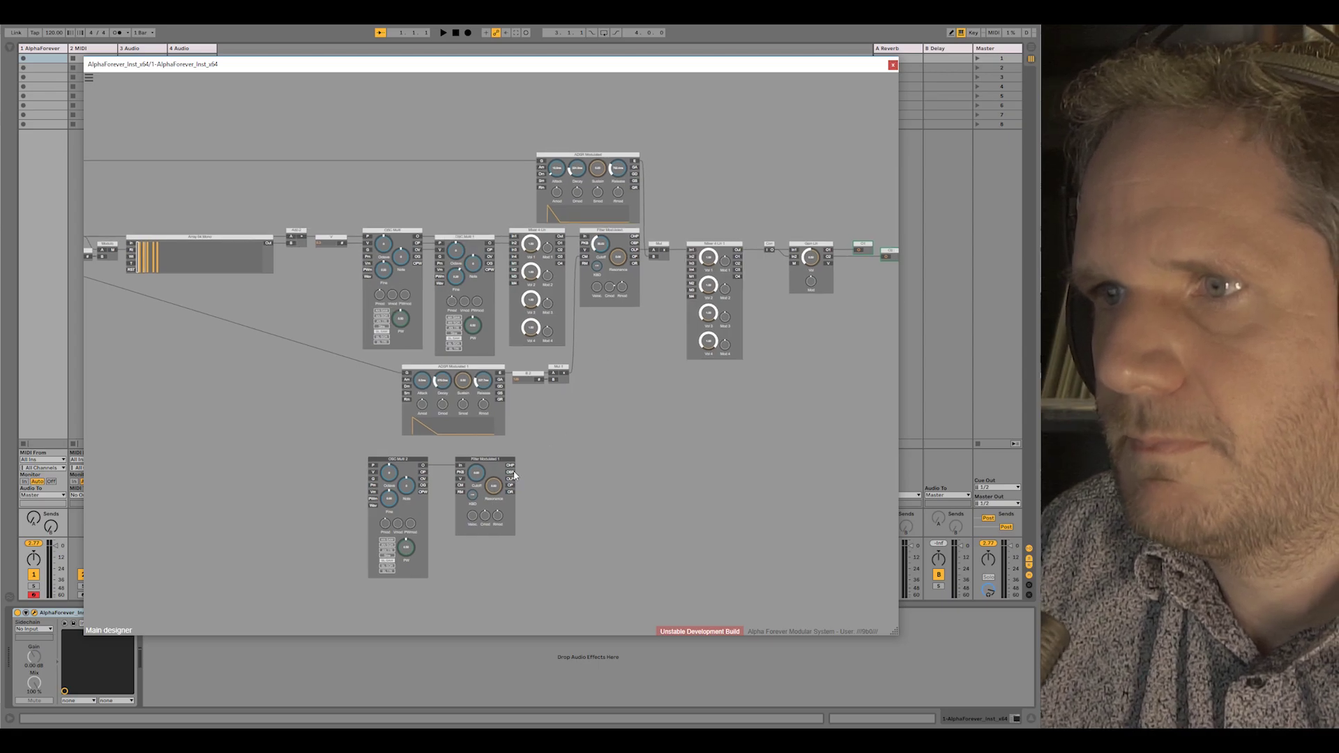
Step: Connect Filter Modulated 1's OLP output to the new mixer's In2, and wire OSC Multi 2's P input from Midi Note via a Con and its V input from the V value
drag(516, 479, 689, 265)
drag(556, 401, 731, 402)
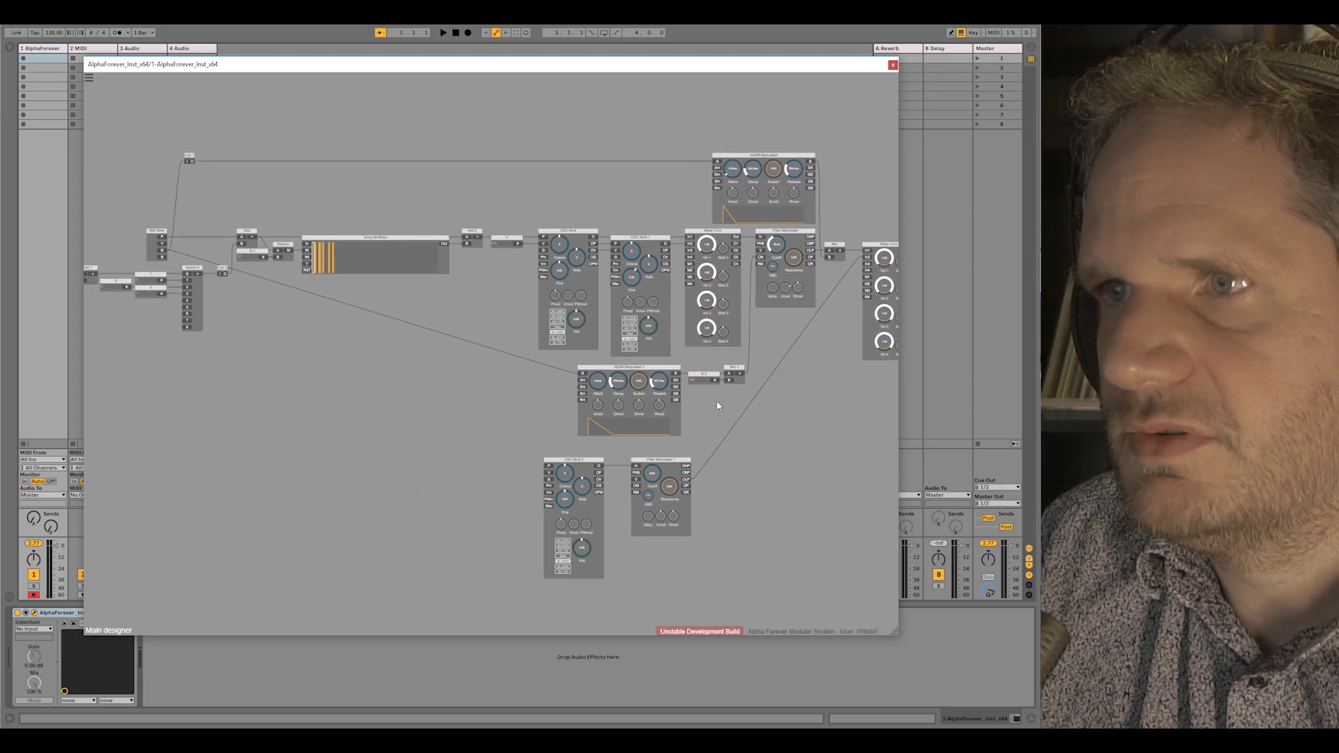
drag(163, 241, 548, 465)
mouse_move(592, 500)
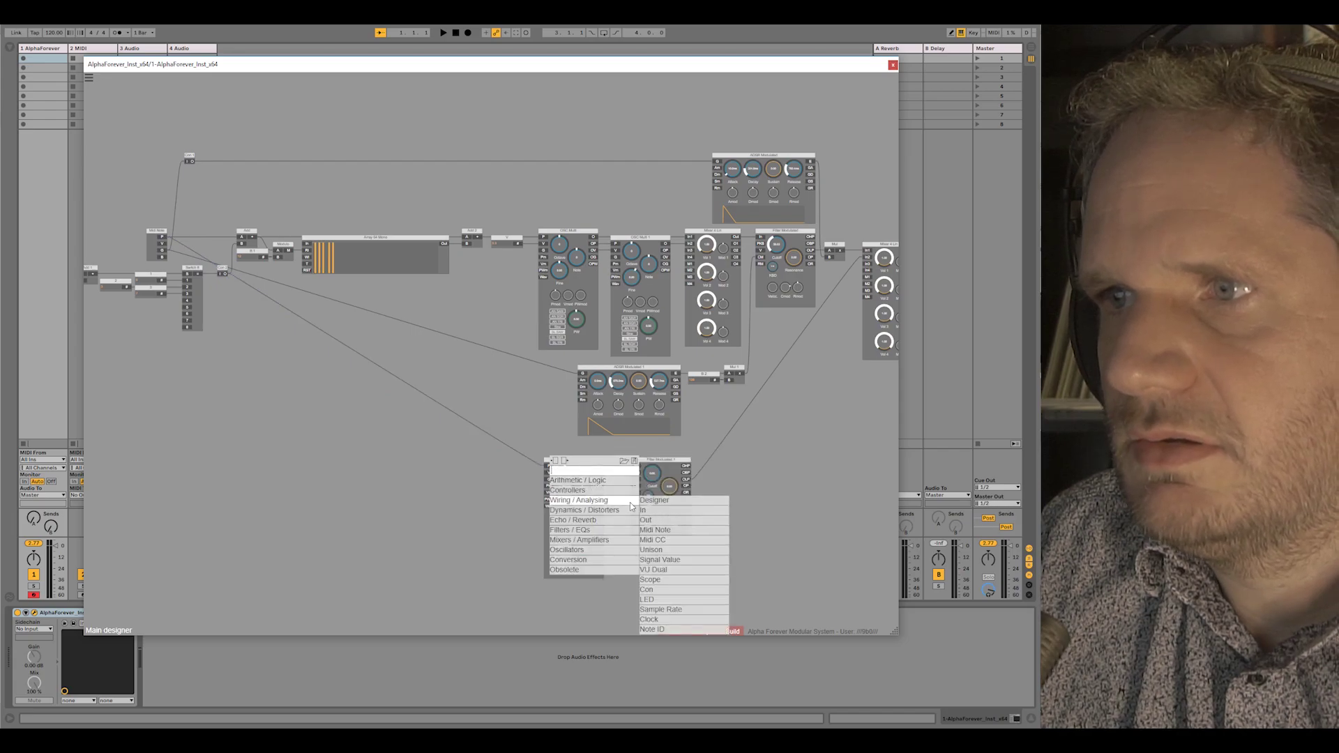
click(663, 592)
drag(514, 466, 238, 465)
click(197, 292)
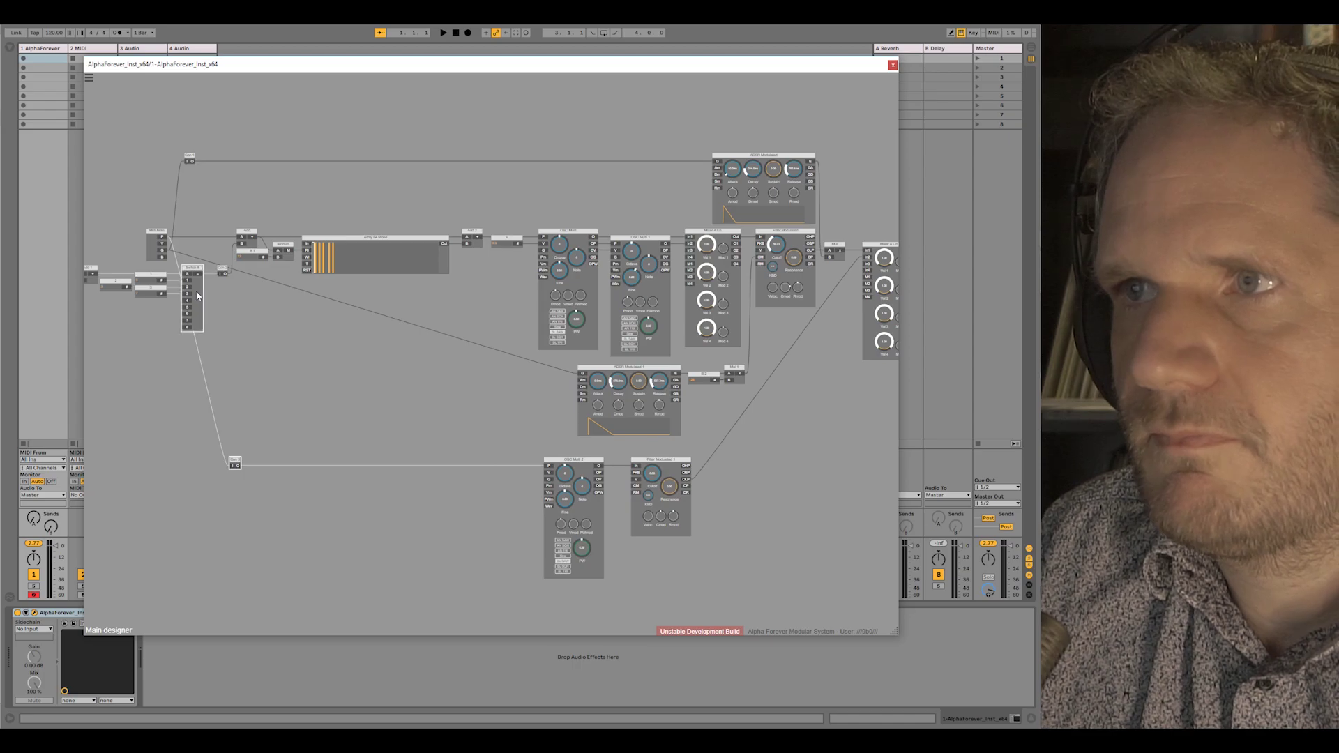
key(l)
click(482, 323)
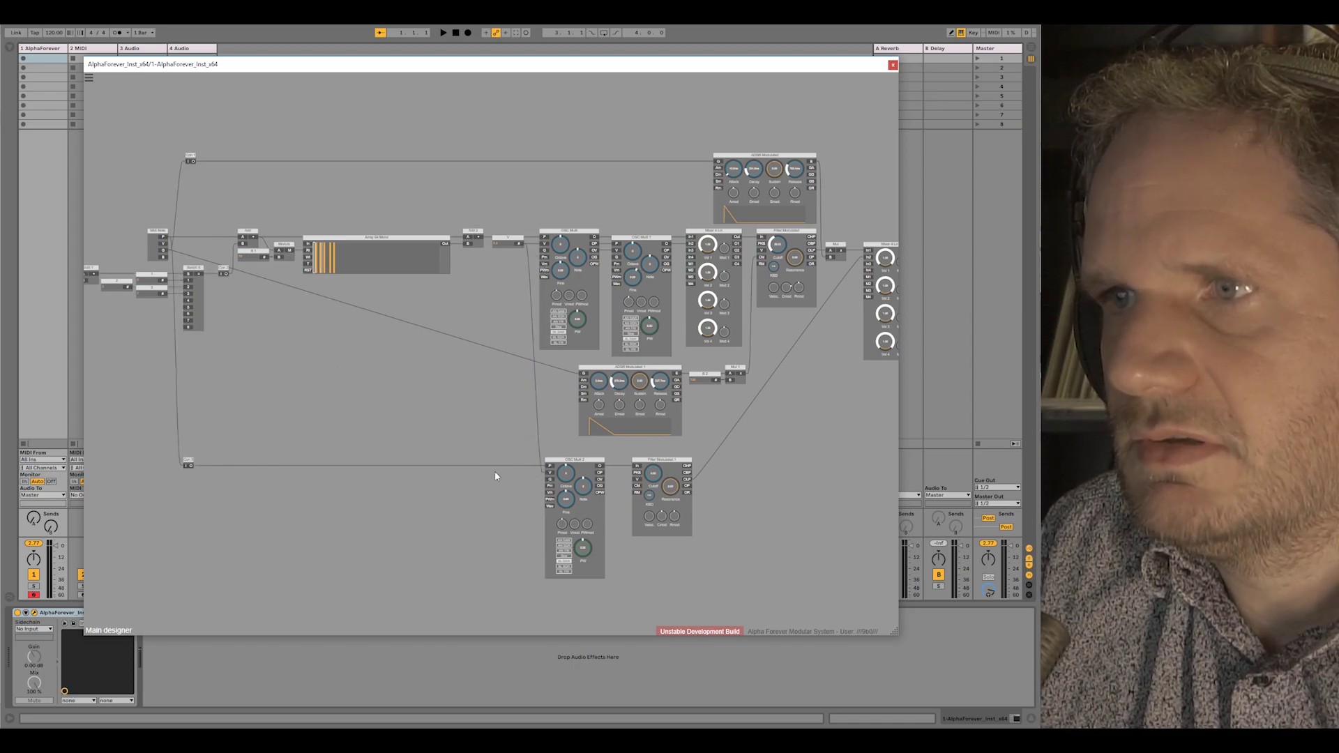
Step: Insert an Add module after the Con on OSC Multi 2's pitch line
drag(300, 363, 470, 356)
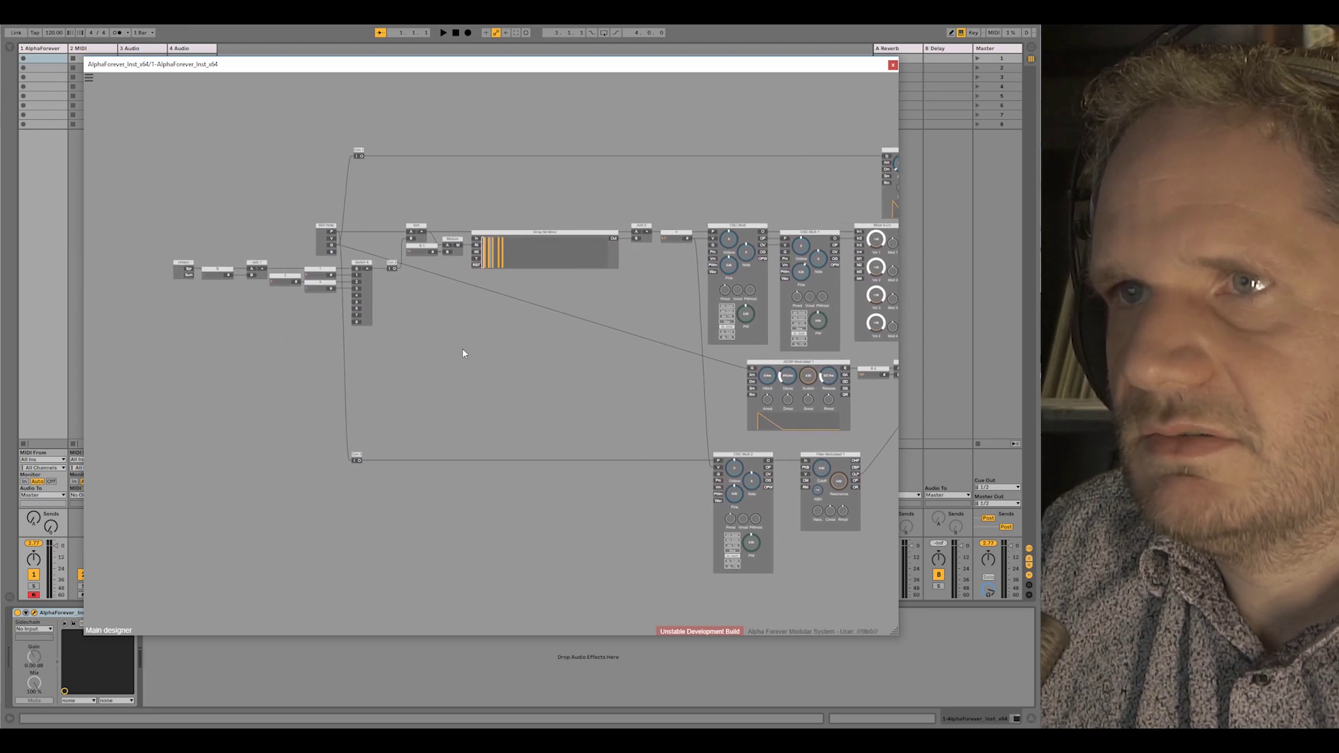
right_click(358, 461)
text(add)
click(470, 474)
Step: Route the patch's first module through a new multiplier into the Add module's B input, with a knob controlling the multiplication amount
drag(189, 272, 227, 462)
right_click(394, 463)
text(mu)
click(489, 480)
click(246, 422)
double_click(218, 474)
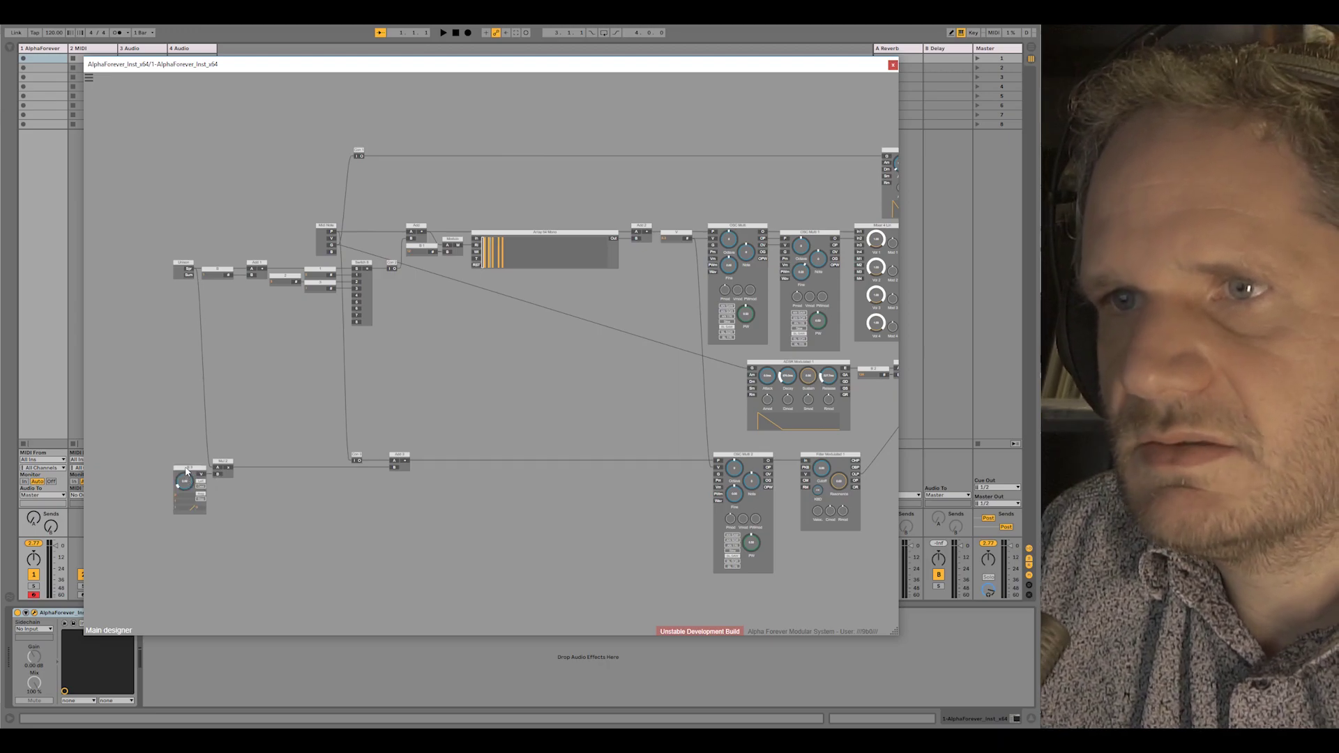
Step: Raise the cutoff and KBD amount of Filter Modulated 1 and connect OSC Multi 2's OP output to its PKB input
drag(484, 411, 442, 411)
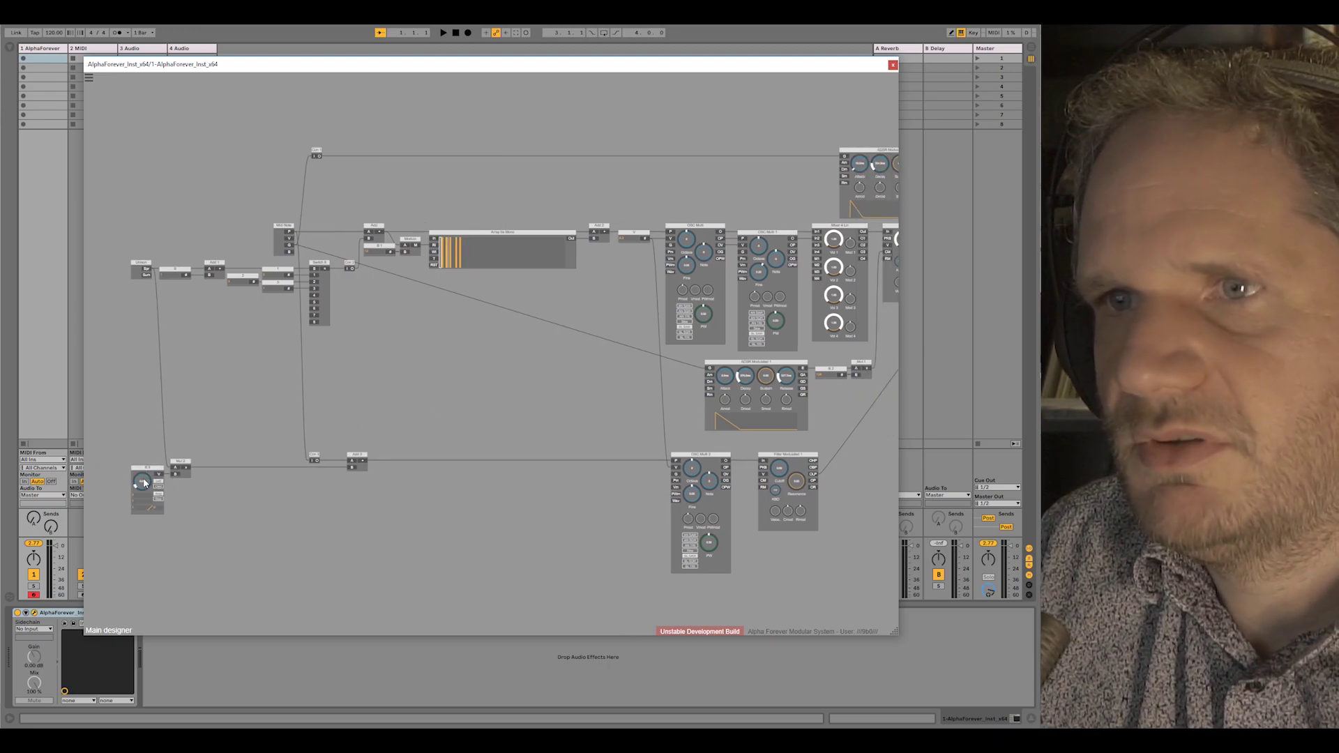
drag(530, 417, 348, 403)
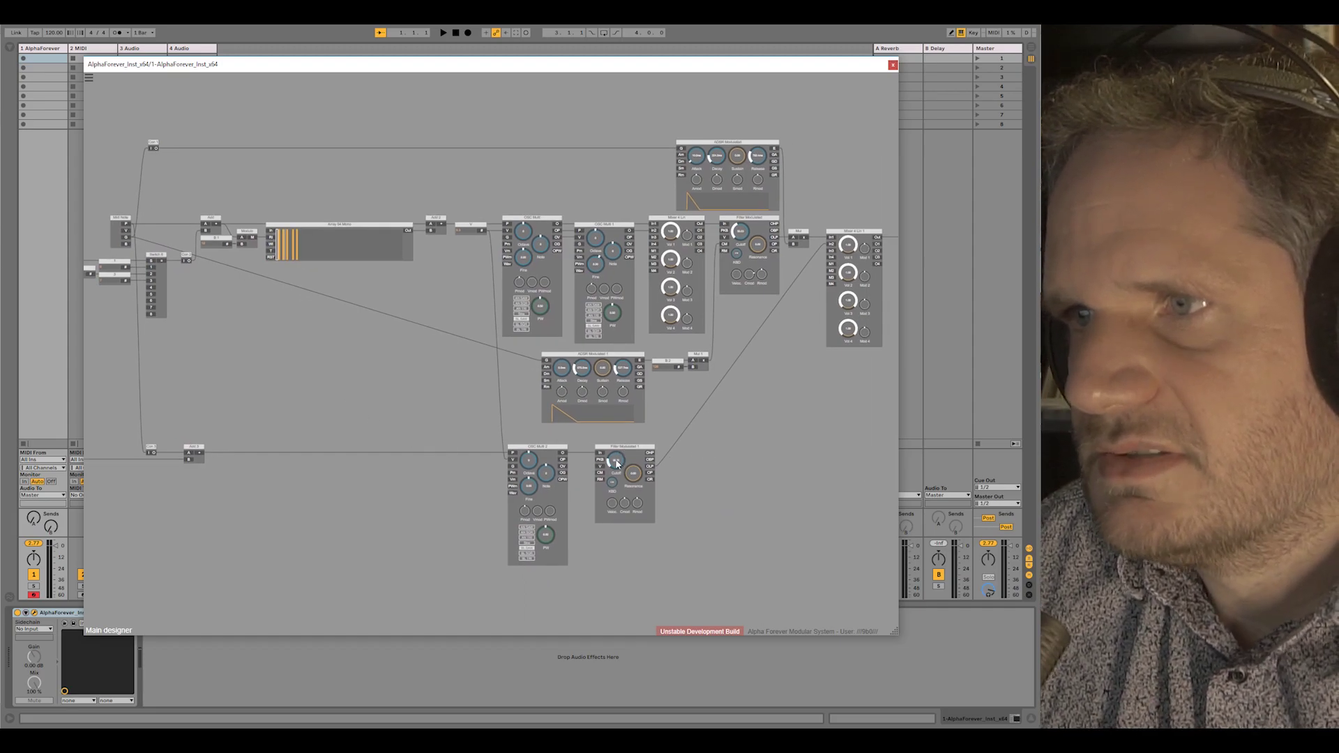
drag(562, 460, 602, 460)
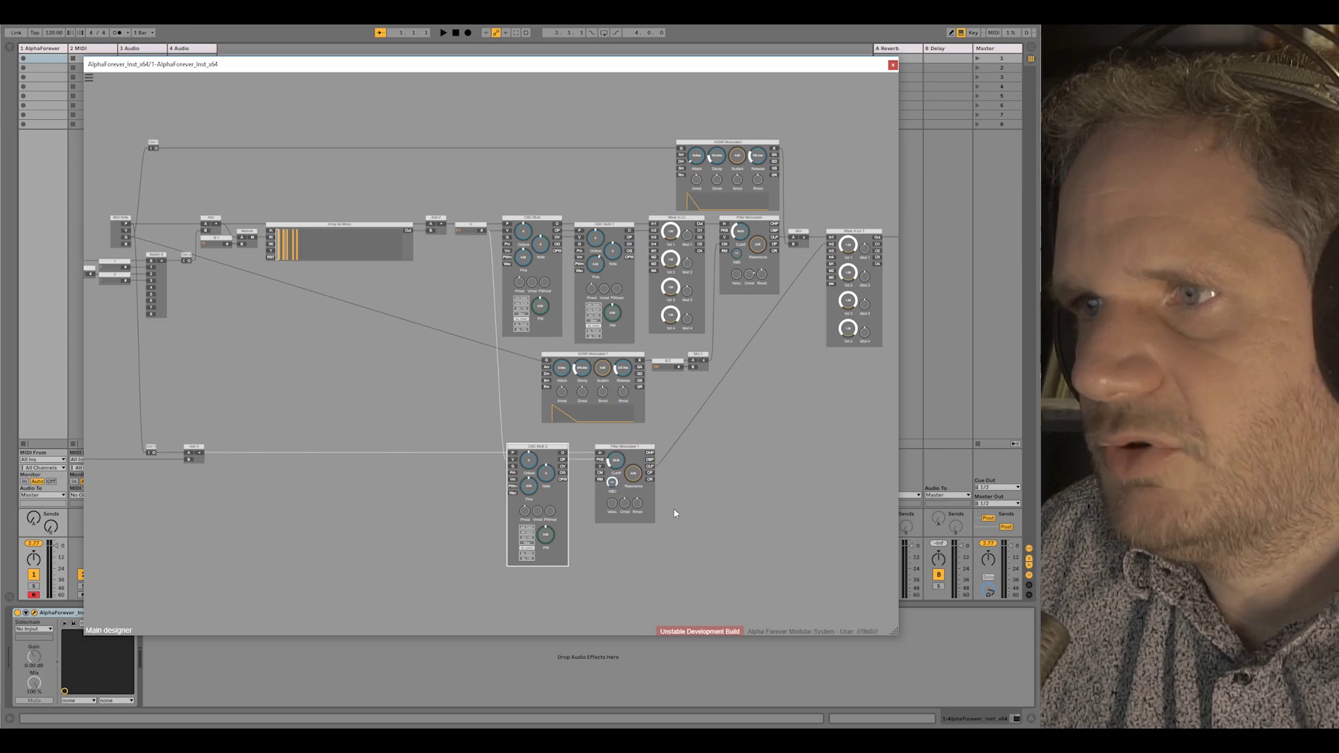
Step: Lower the octave of OSC Multi 2
scroll(674, 513, up, 2)
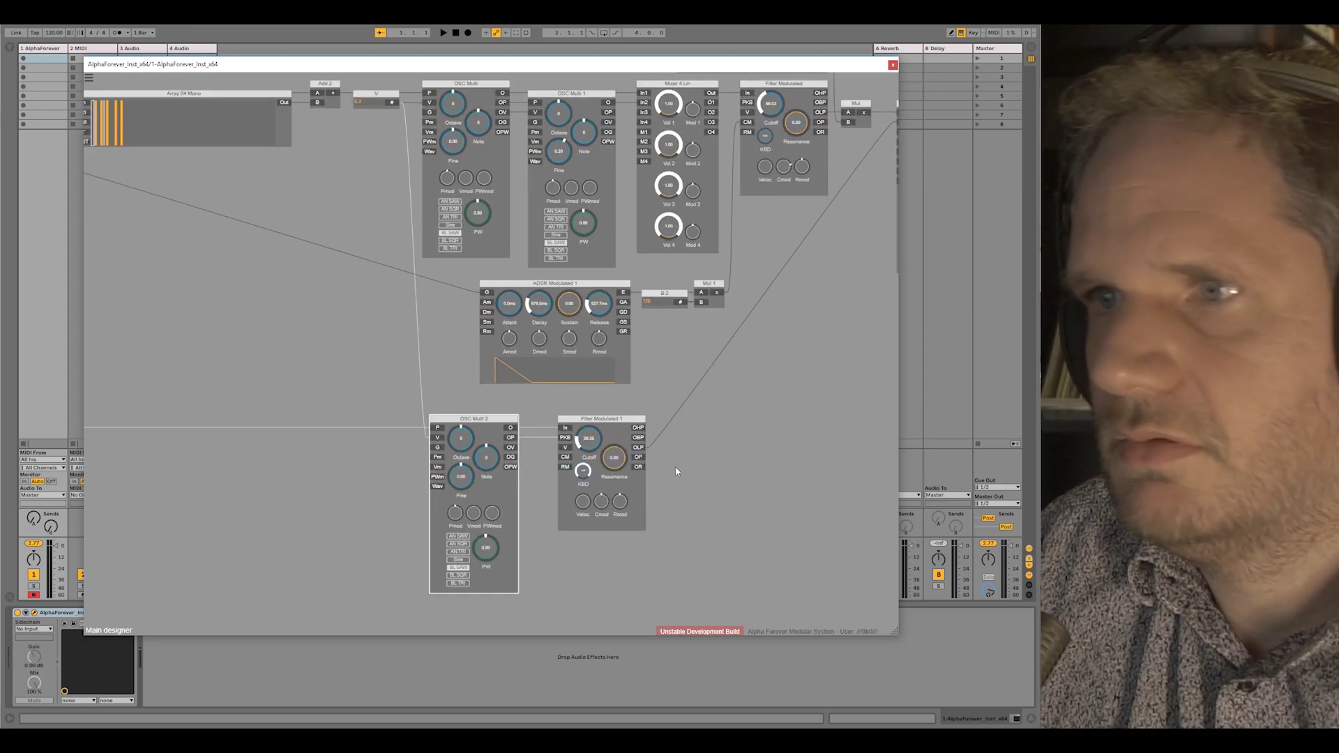
scroll(675, 469, down, 1)
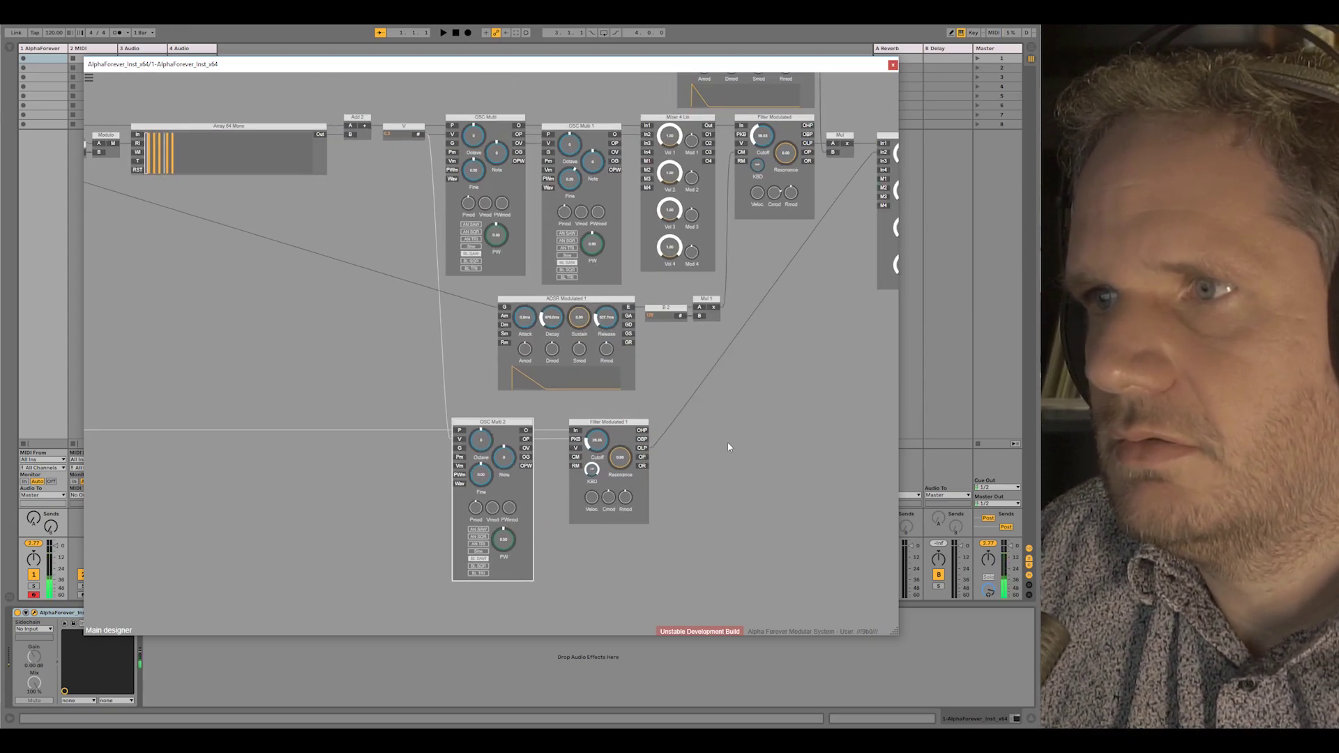
drag(728, 443, 560, 458)
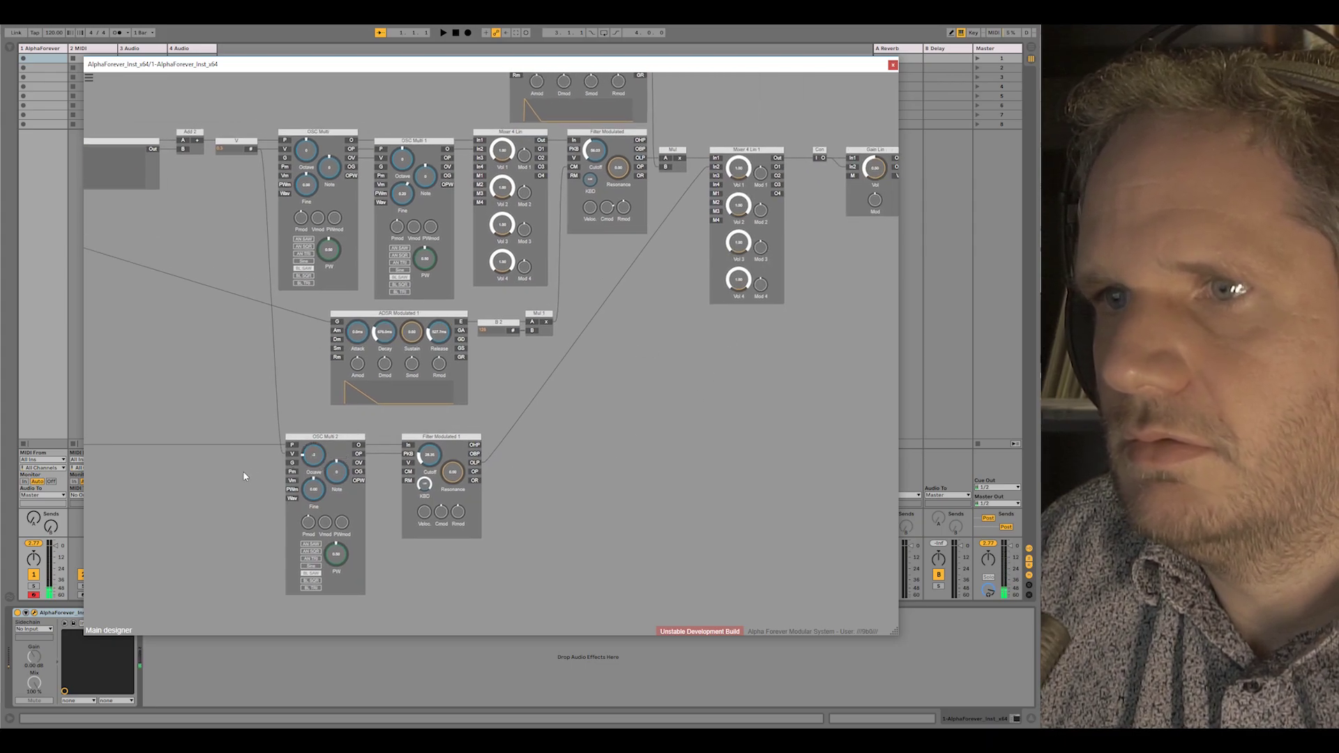
Step: Insert a multiplier between Filter Modulated 1 and the second mixer, leaving space for an envelope
scroll(579, 452, down, 1)
scroll(577, 453, down, 1)
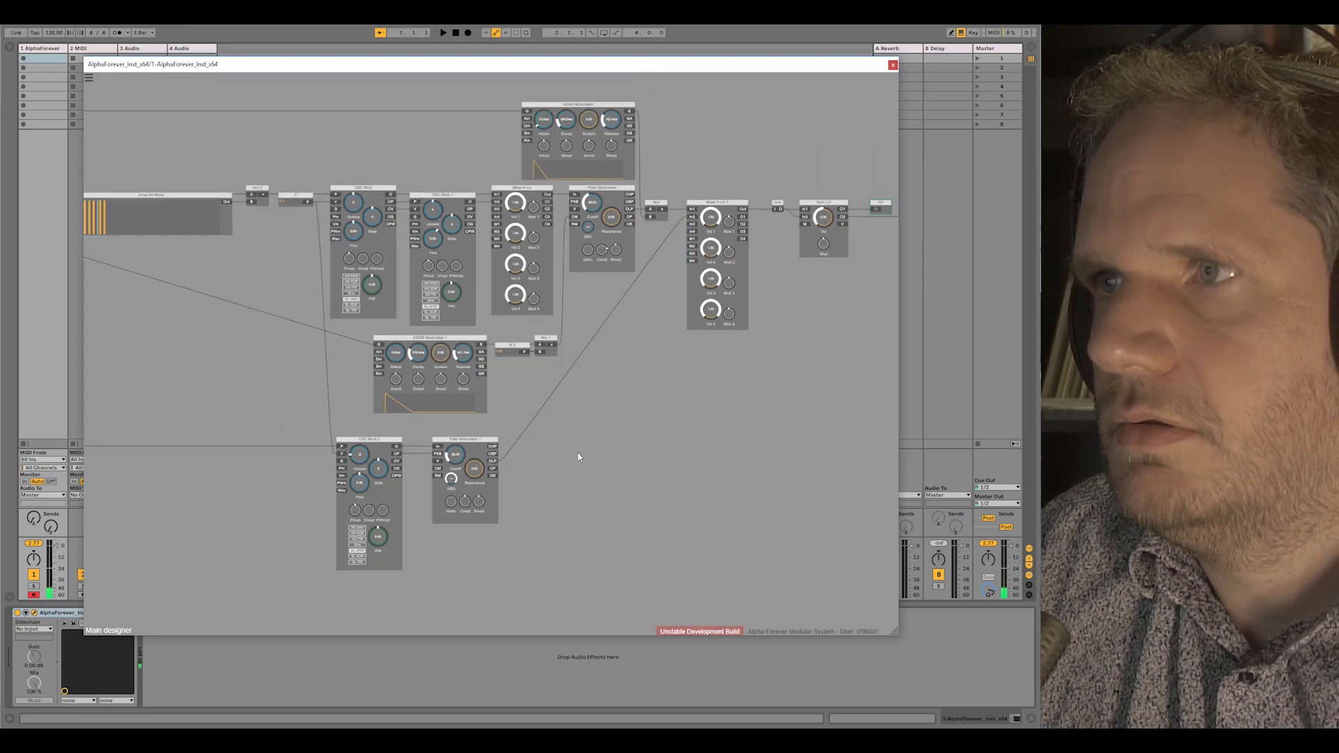
right_click(491, 461)
text(mul)
click(604, 475)
drag(579, 417, 540, 469)
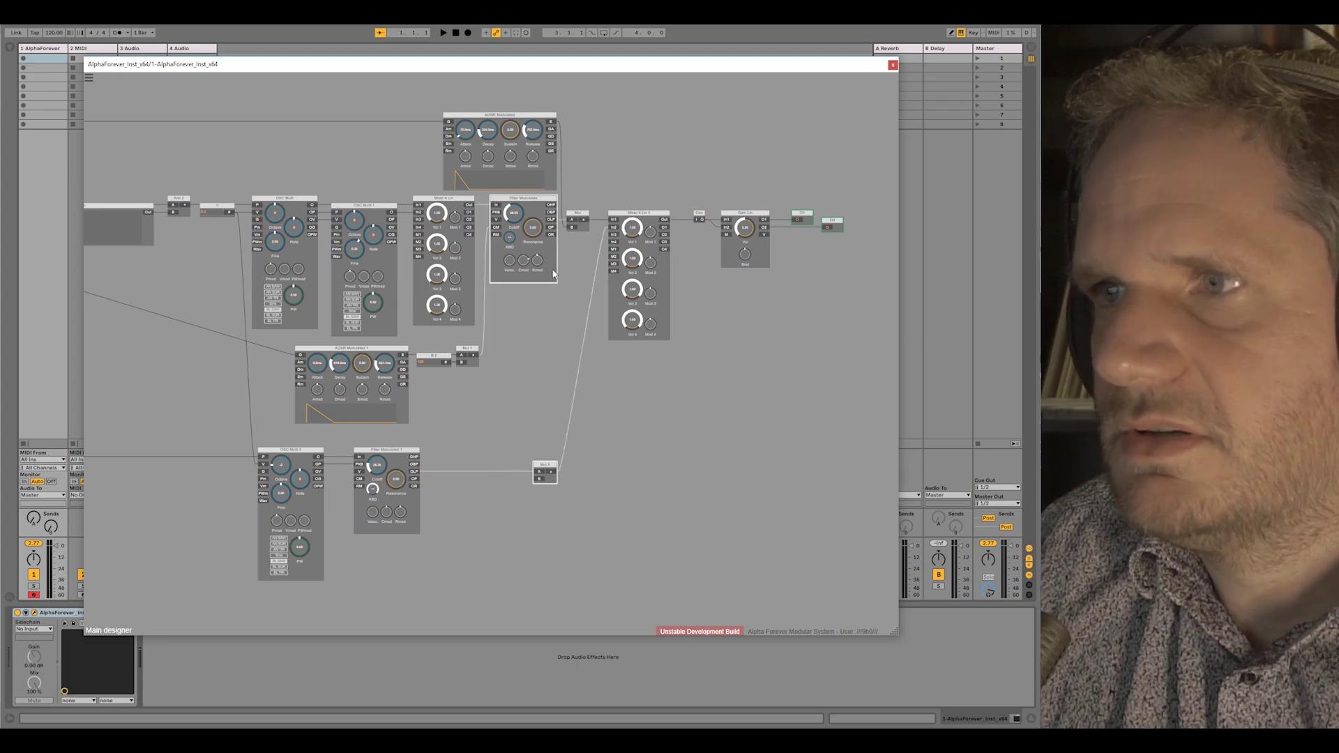
Step: Insert a Con module on the gate line just ahead of ADSR Modulated's G input
scroll(614, 457, down, 1)
drag(600, 494, 626, 484)
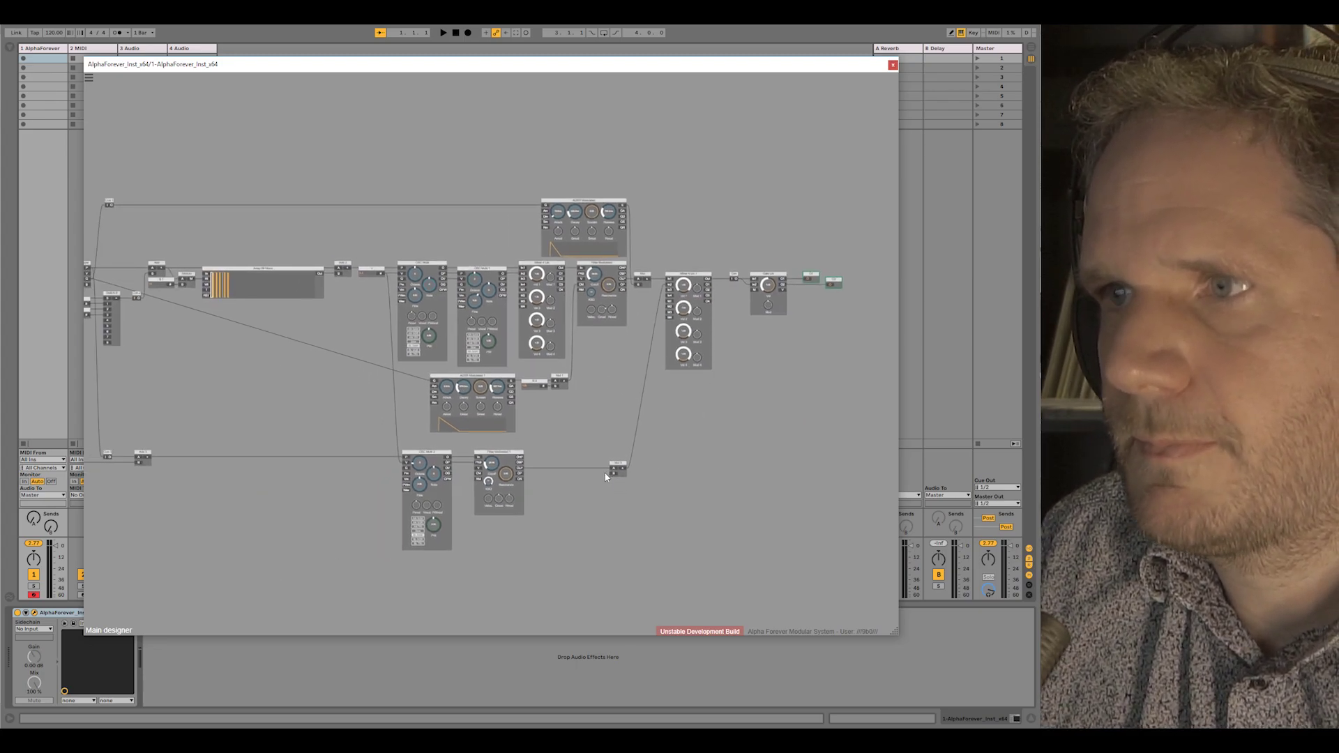
right_click(548, 204)
mouse_move(582, 241)
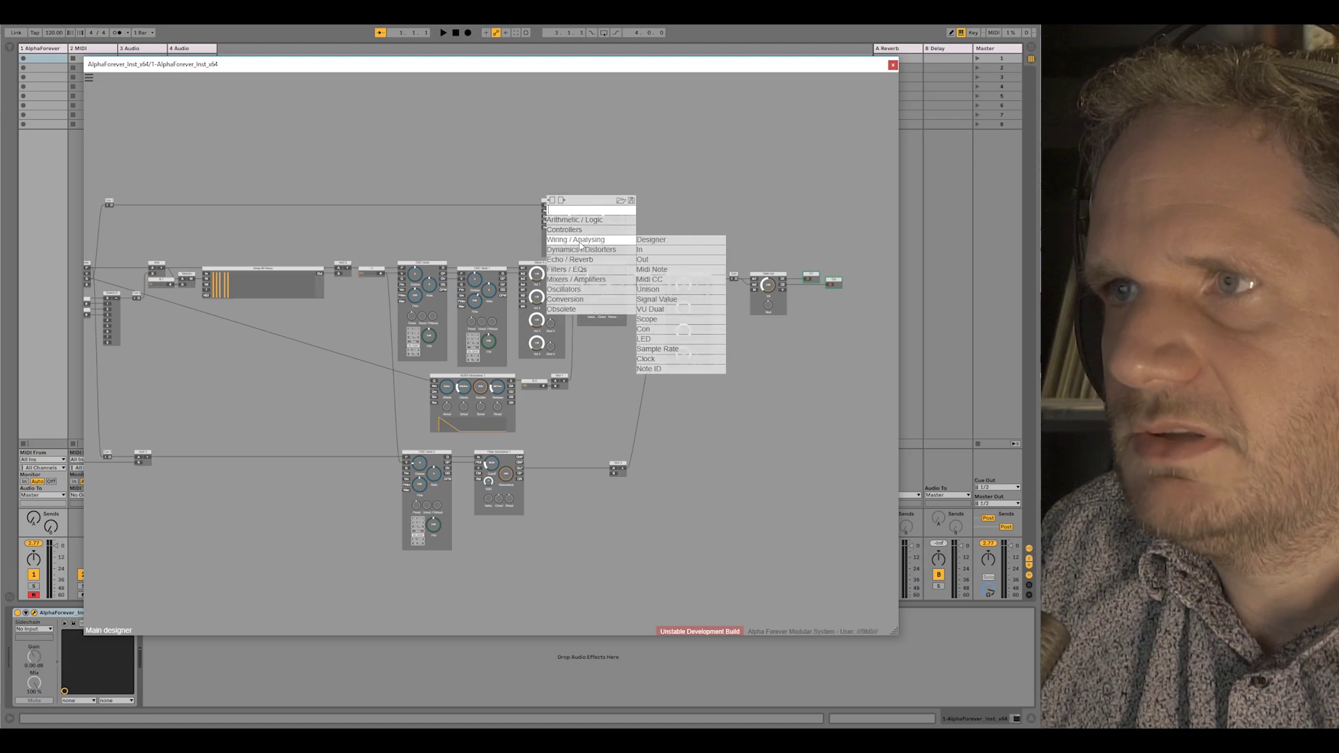
click(672, 300)
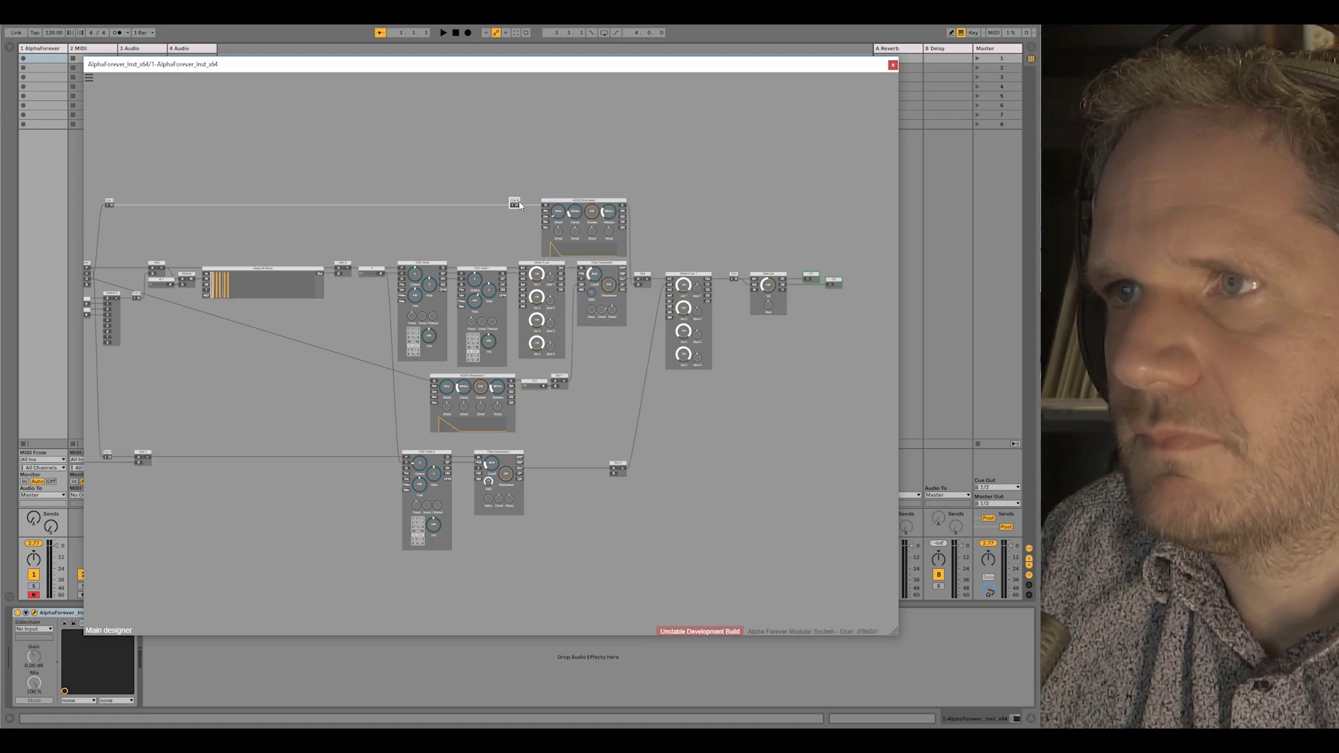
drag(514, 203, 522, 203)
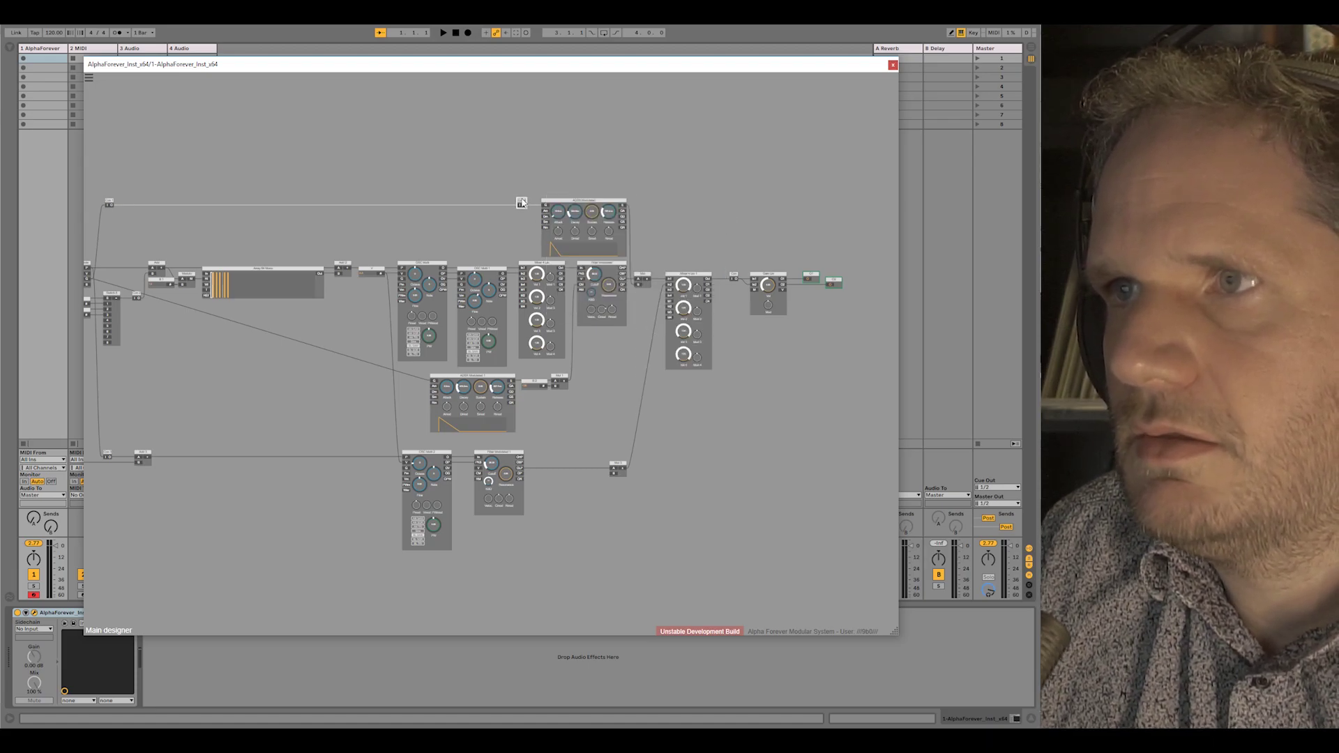
Step: Duplicate ADSR Modulated, place the copy beside Filter Modulated 1, and connect the new gate Con to its G input
click(573, 204)
key(ctrl+d)
drag(622, 234, 602, 486)
drag(548, 241, 538, 488)
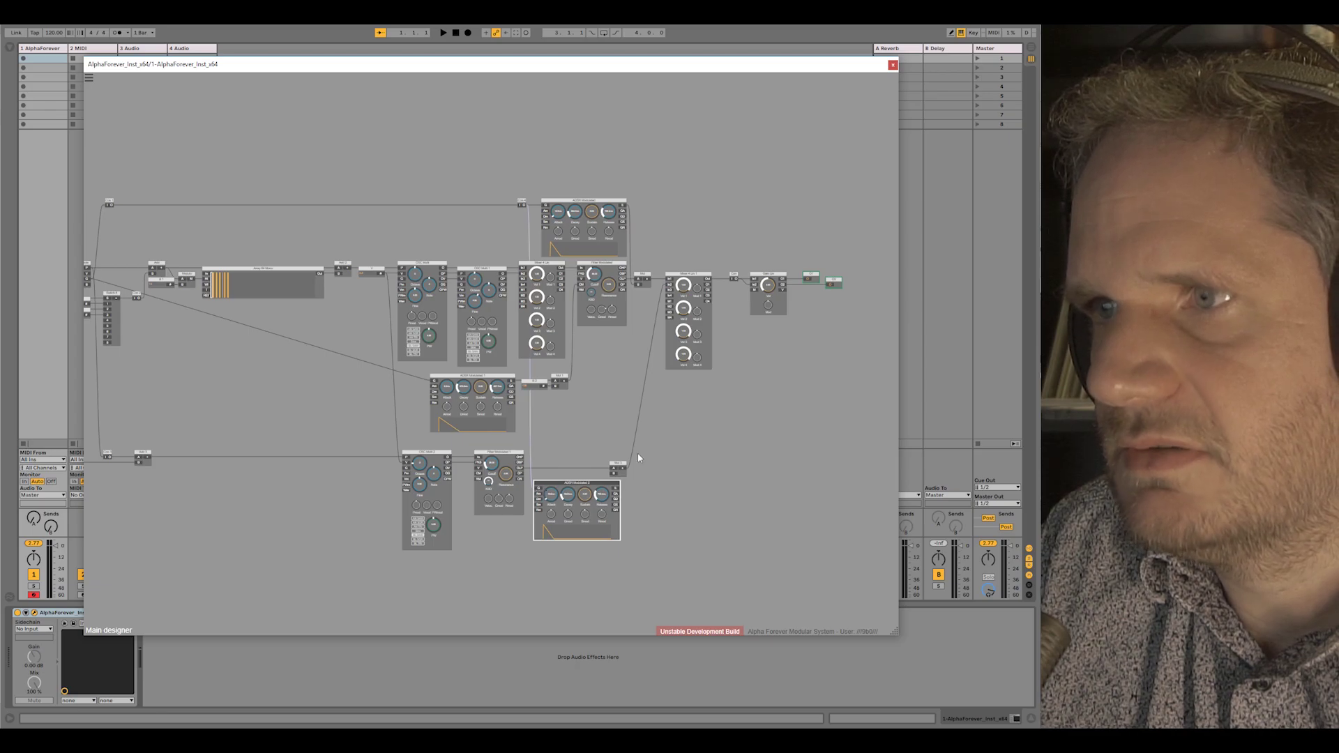
Step: Arrange the new multiplier beside ADSR Modulated 2 and feed the envelope into the multiplier's B input
drag(618, 466, 642, 469)
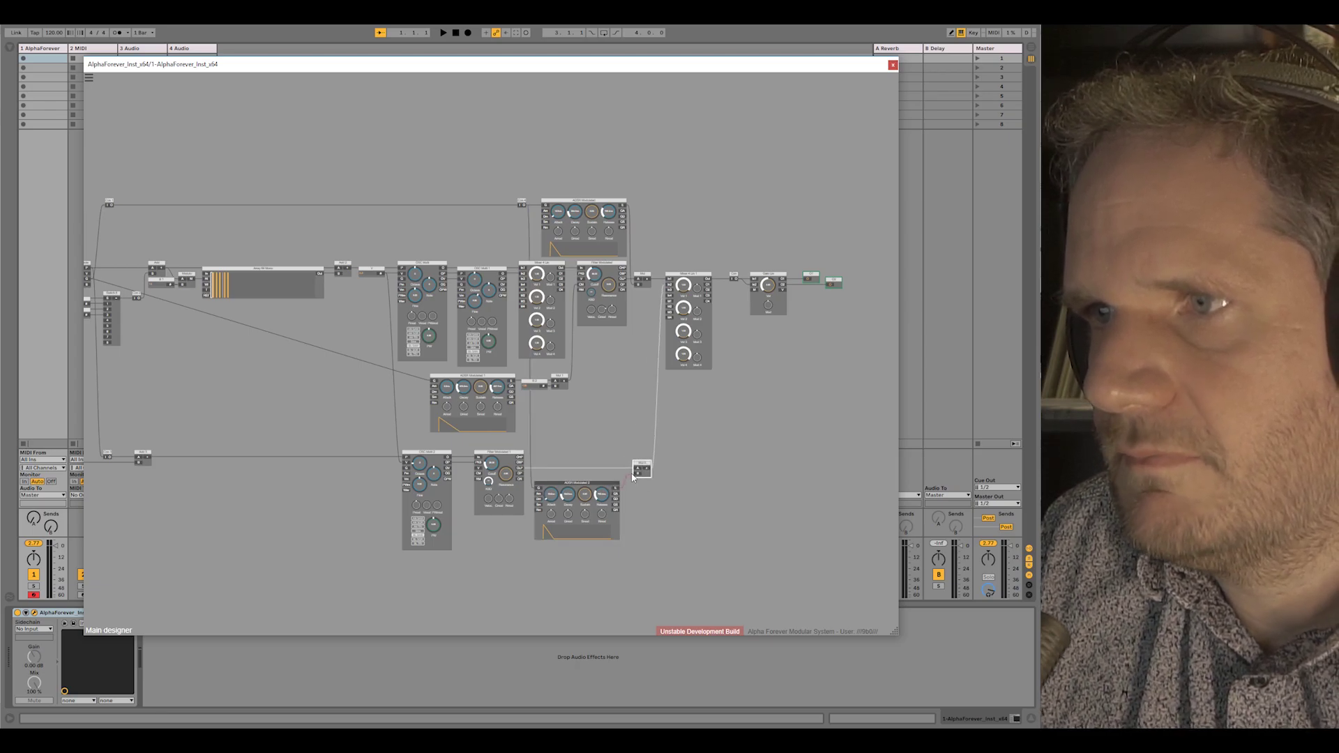
drag(608, 483, 608, 468)
scroll(575, 432, up, 3)
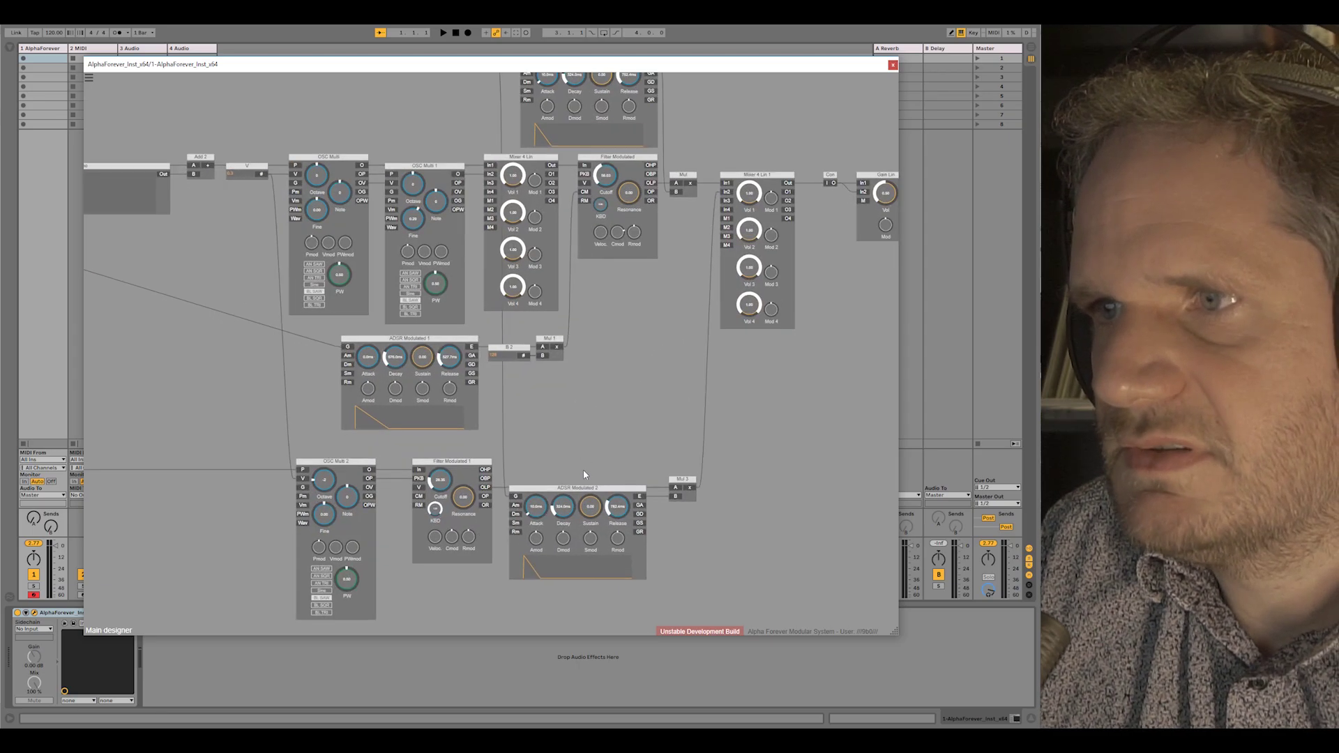
Step: Raise ADSR Modulated 2's sustain to full, lengthen its attack and release, and raise the cutoff of Filter Modulated 1
drag(580, 419, 589, 298)
drag(523, 418, 563, 482)
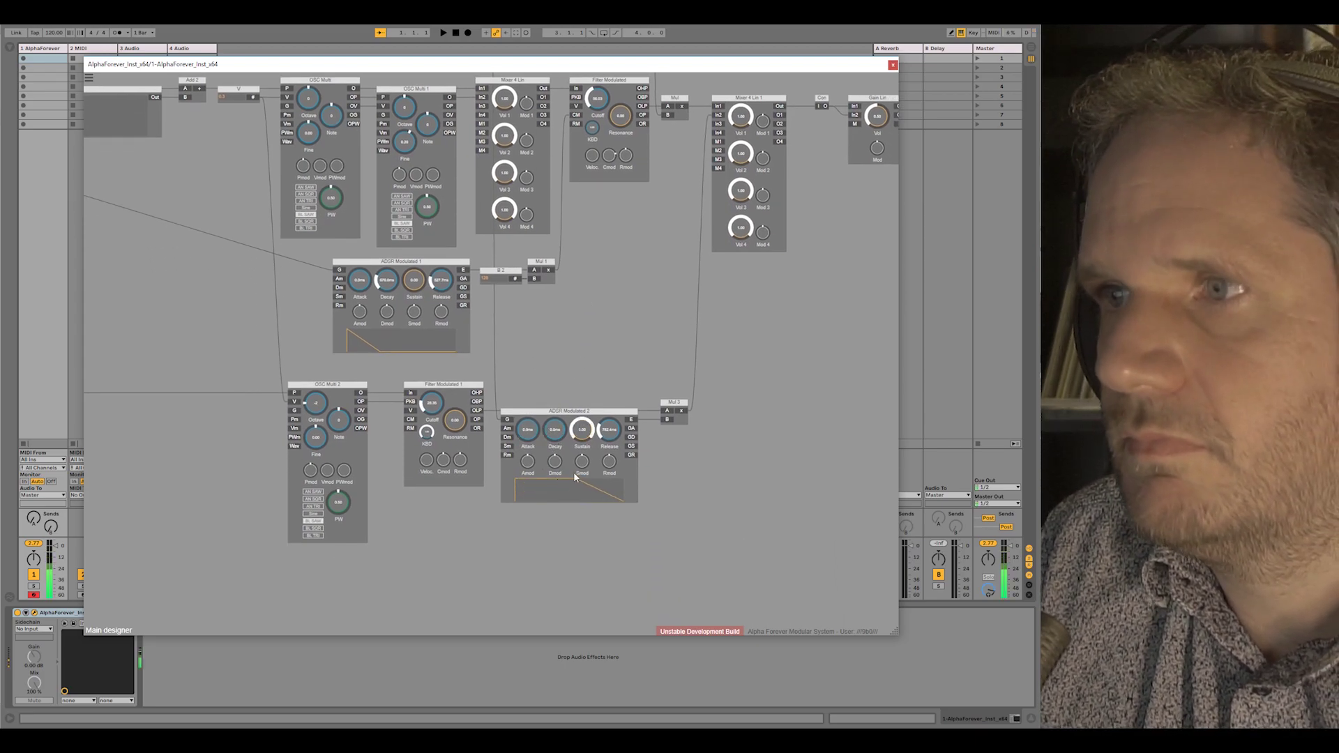
drag(722, 312, 612, 342)
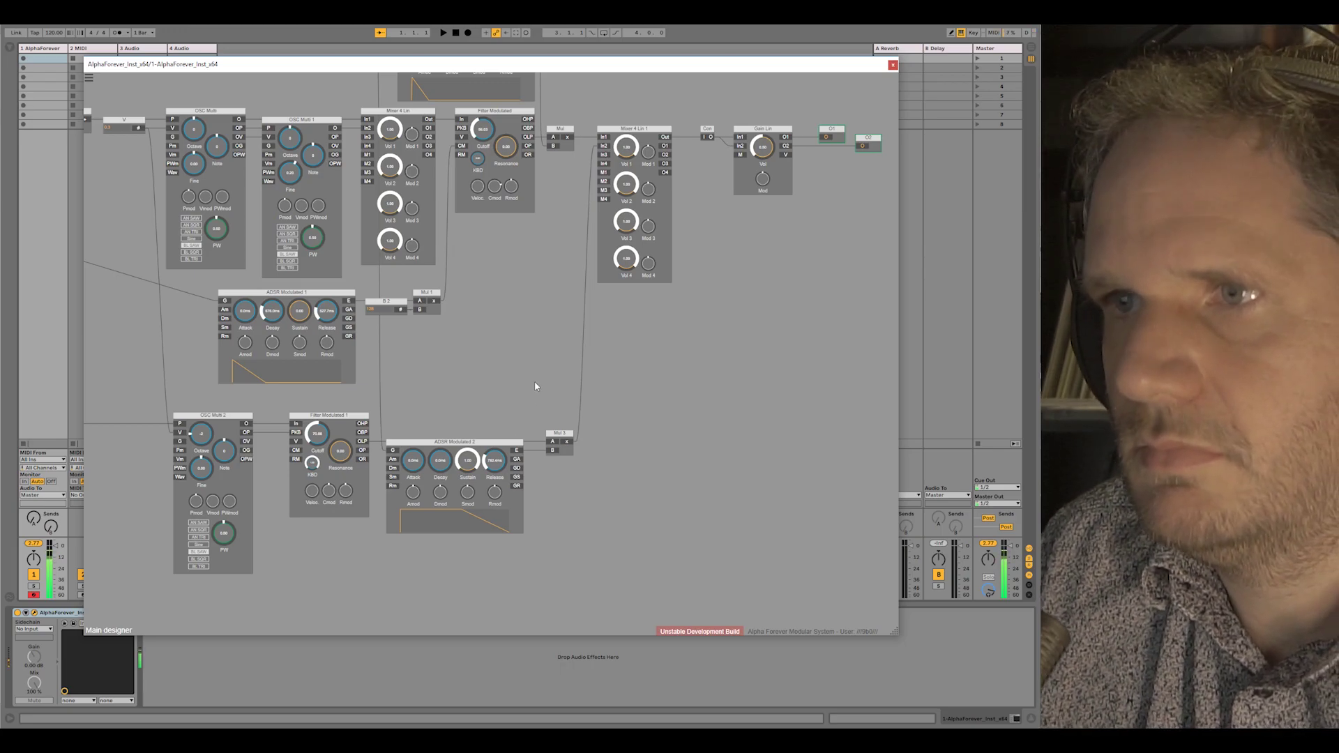
scroll(537, 358, down, 4)
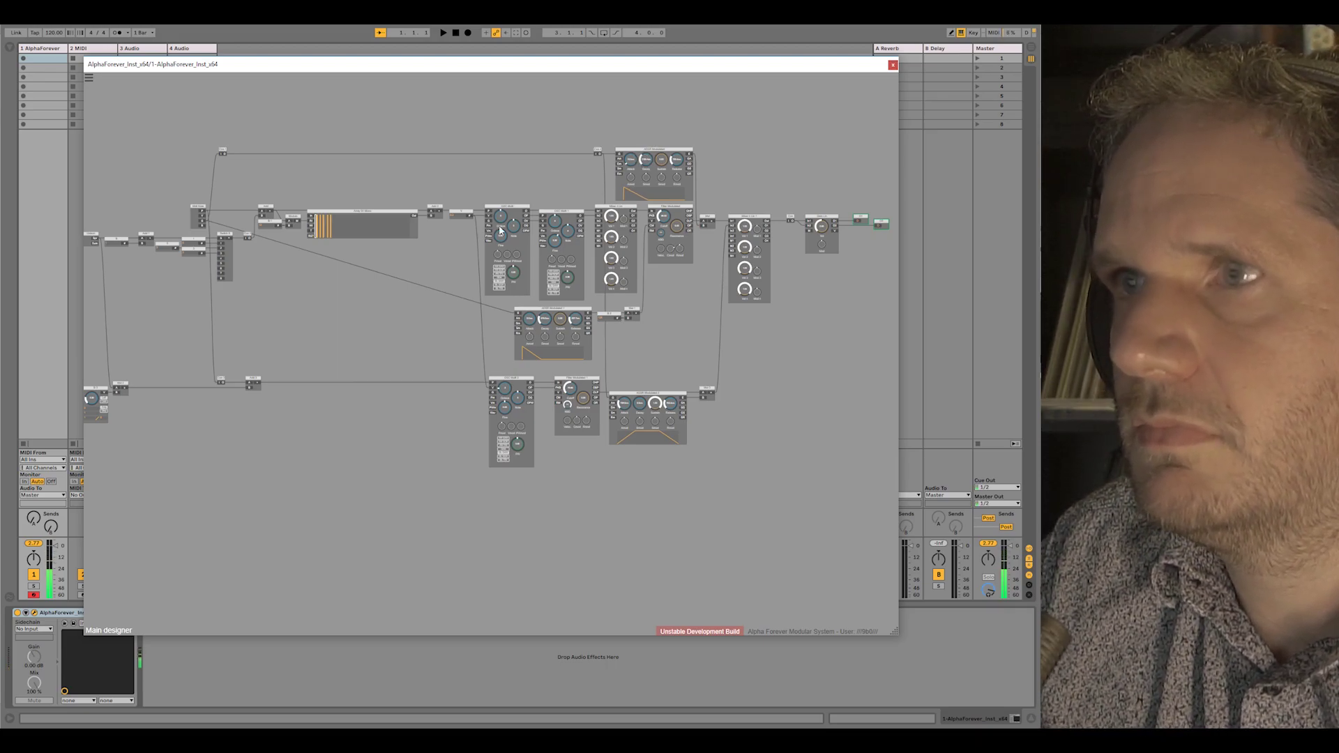
Step: Set the AlphaForever track's A Reverb send to about -10.6 dB and return to the patch
drag(32, 519, 32, 474)
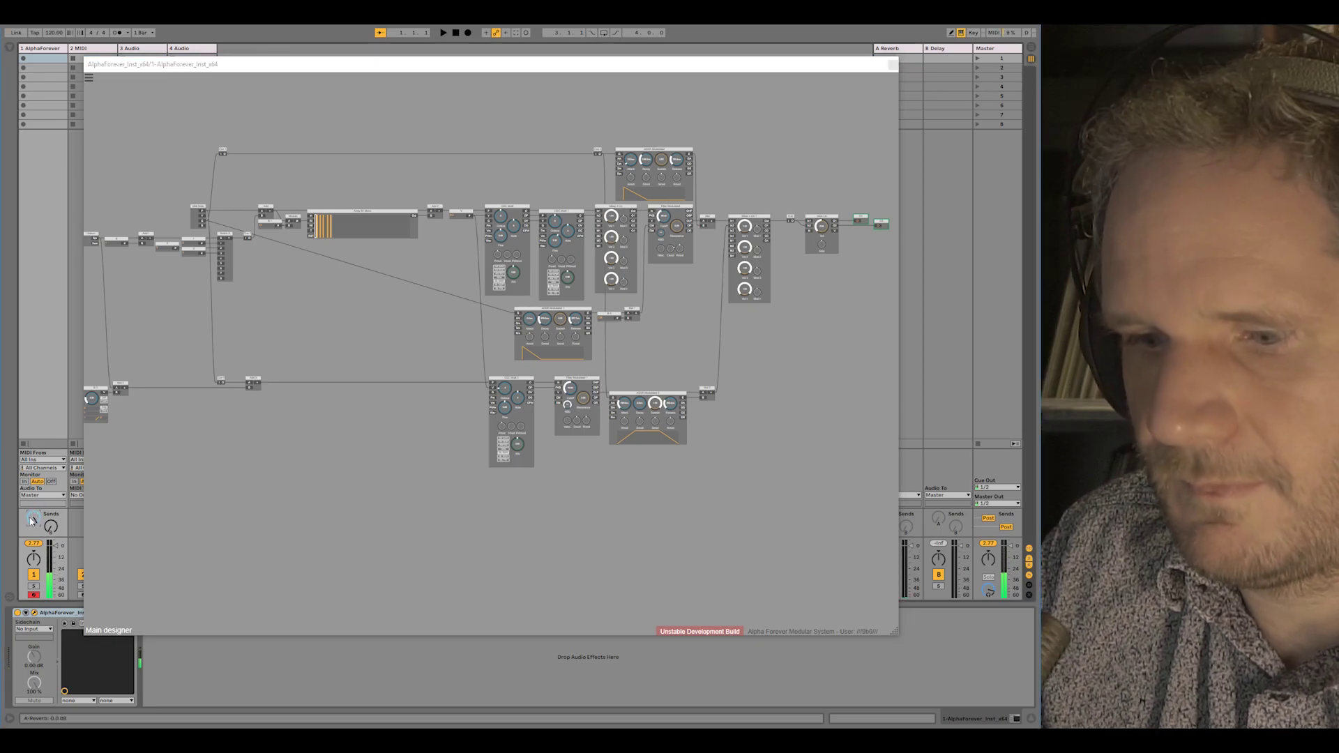
drag(32, 520, 33, 522)
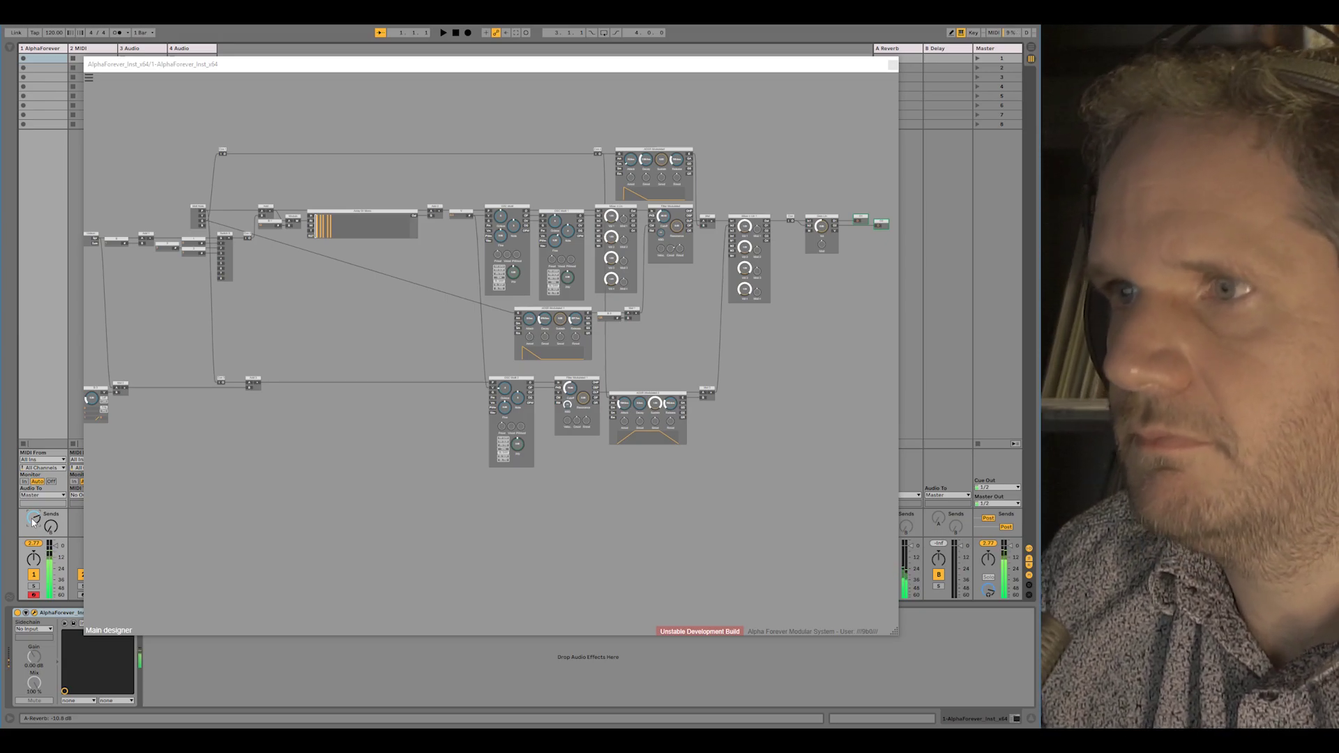
click(662, 229)
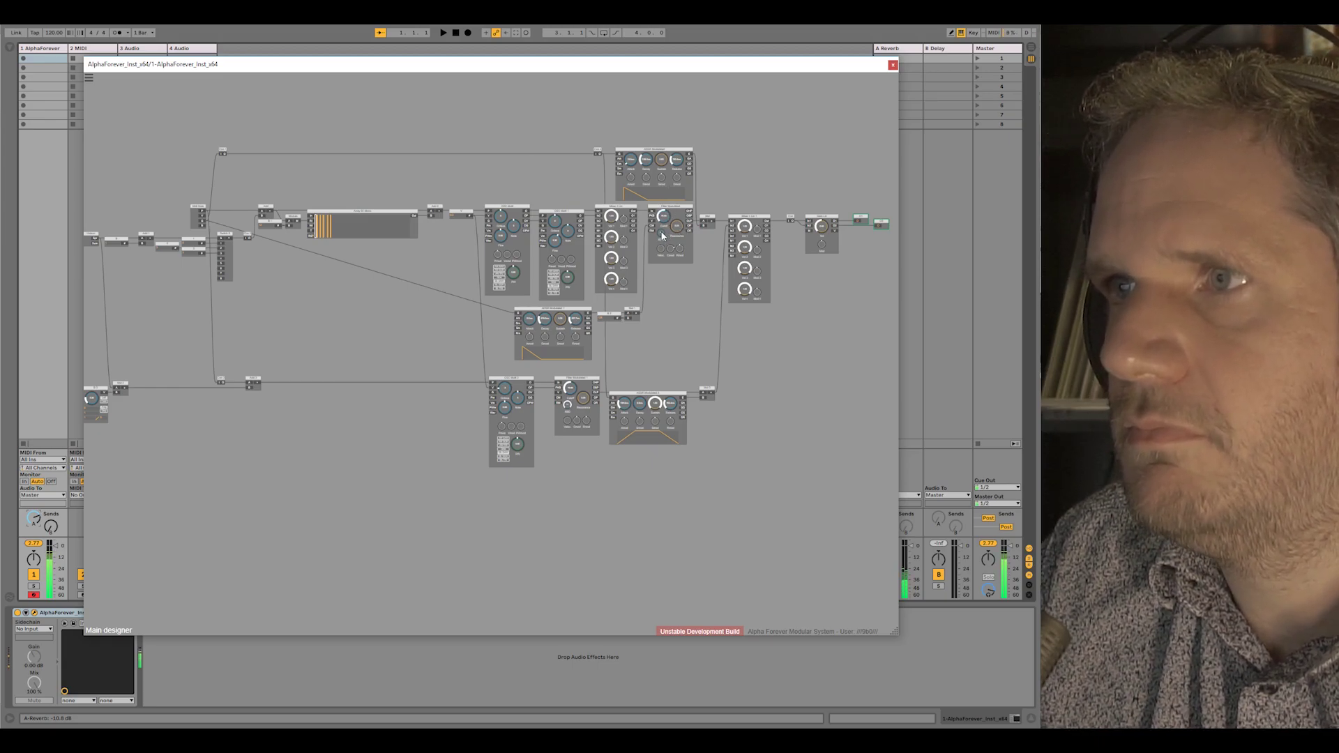
scroll(575, 166, up, 2)
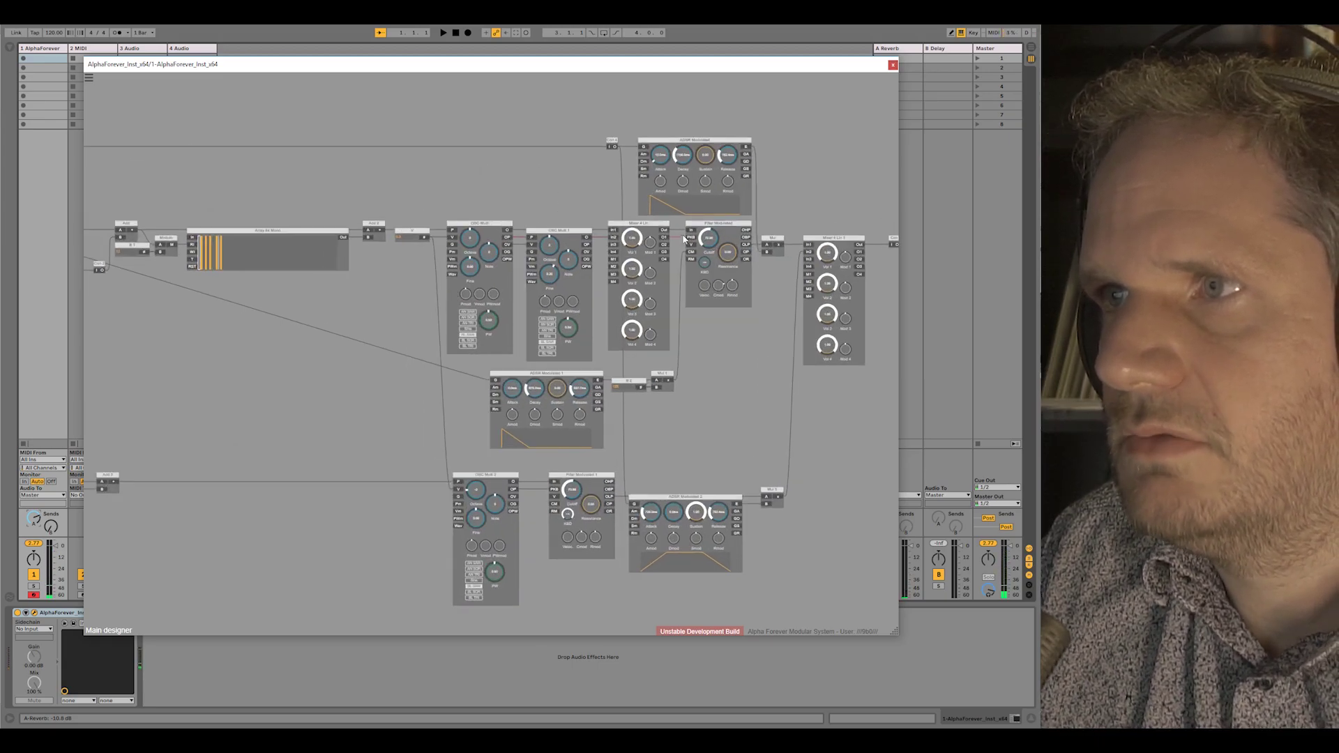
Step: Turn Filter Modulated's small knob below Cutoff up fully and slightly adjust ADSR Modulated 1's decay
drag(704, 262, 684, 161)
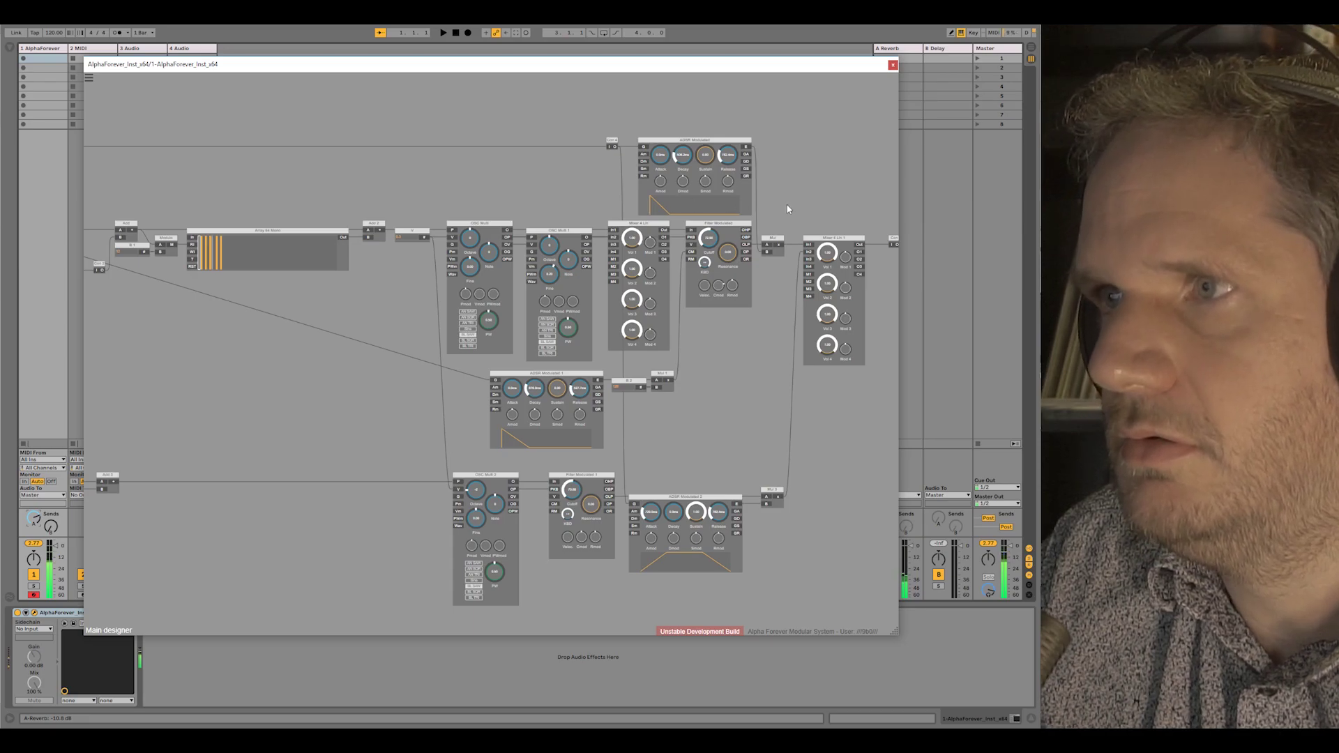
mouse_move(534, 387)
mouse_down()
mouse_move(542, 399)
mouse_move(543, 379)
mouse_move(533, 391)
mouse_up()
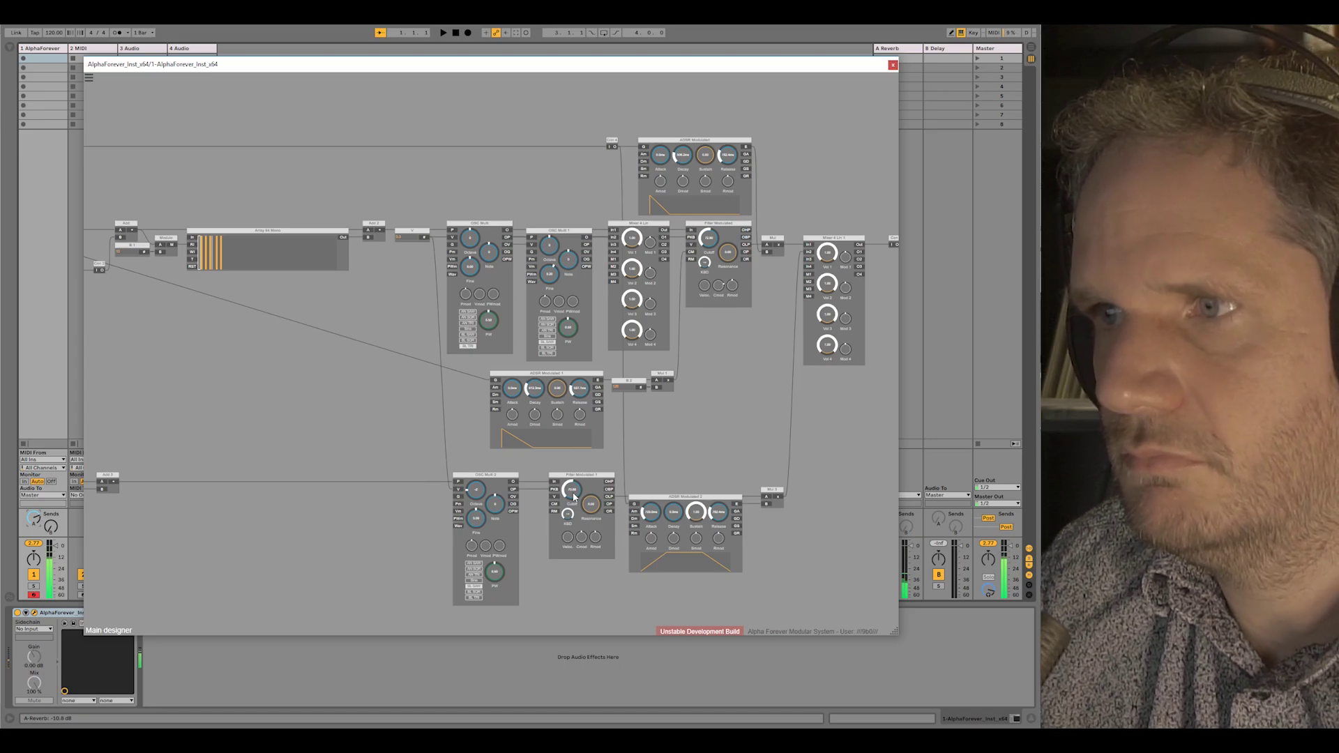
Step: Add an If == module below the second voice layer and connect the patch's first module to its A input
scroll(380, 388, down, 3)
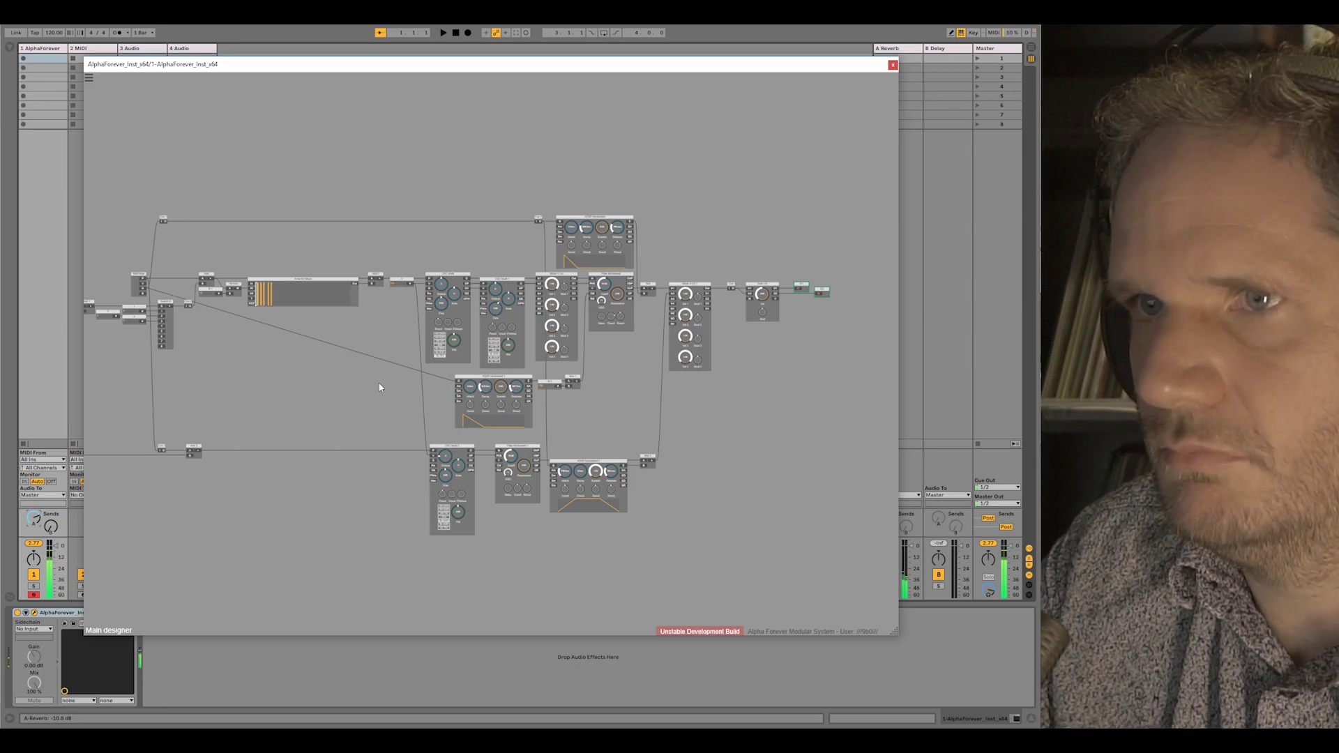
drag(269, 443, 529, 370)
scroll(391, 405, up, 2)
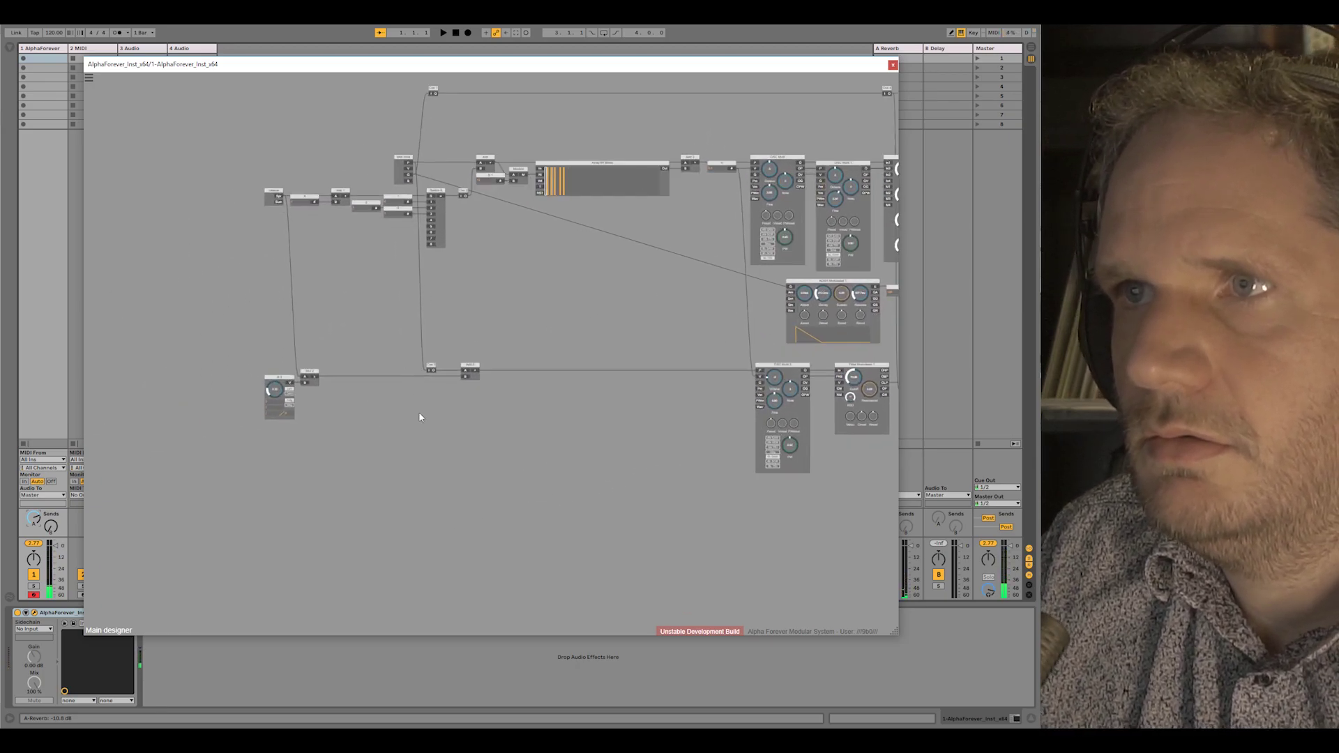
scroll(424, 432, up, 3)
drag(583, 442, 495, 405)
scroll(495, 400, down, 5)
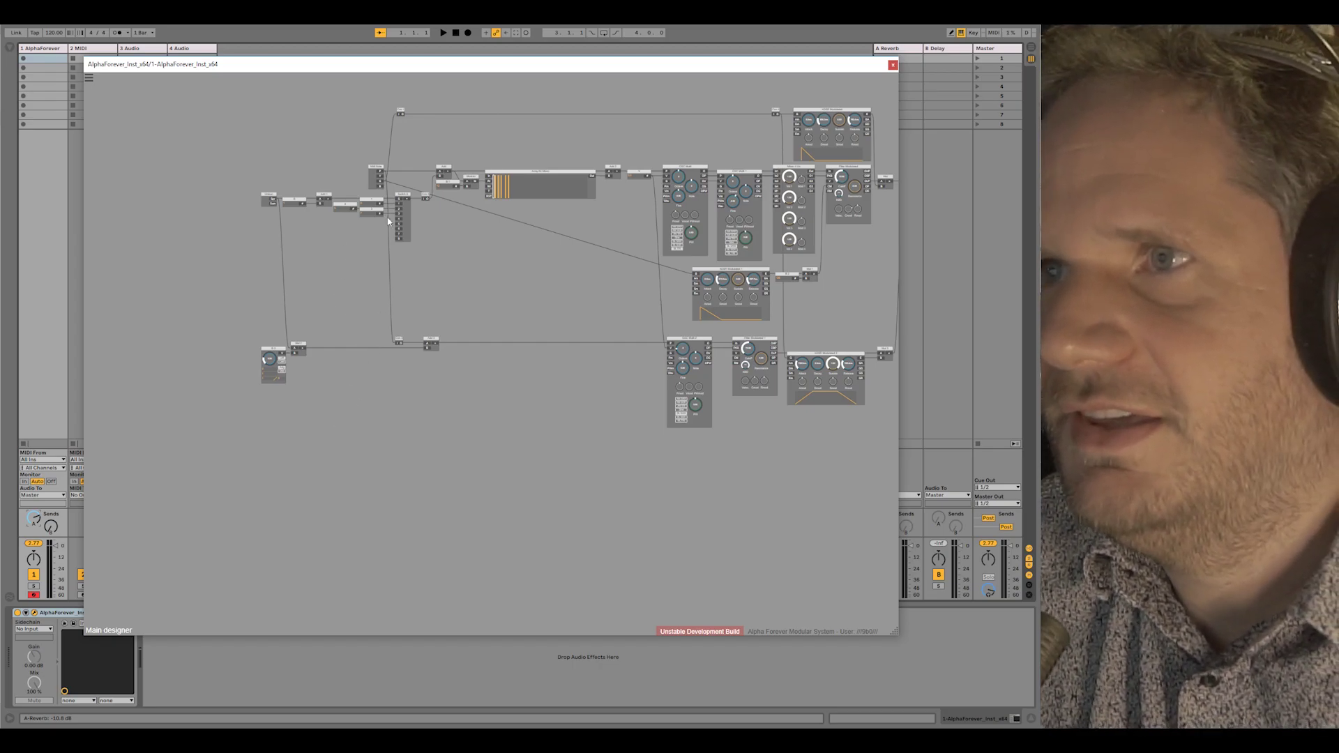
drag(555, 386, 453, 343)
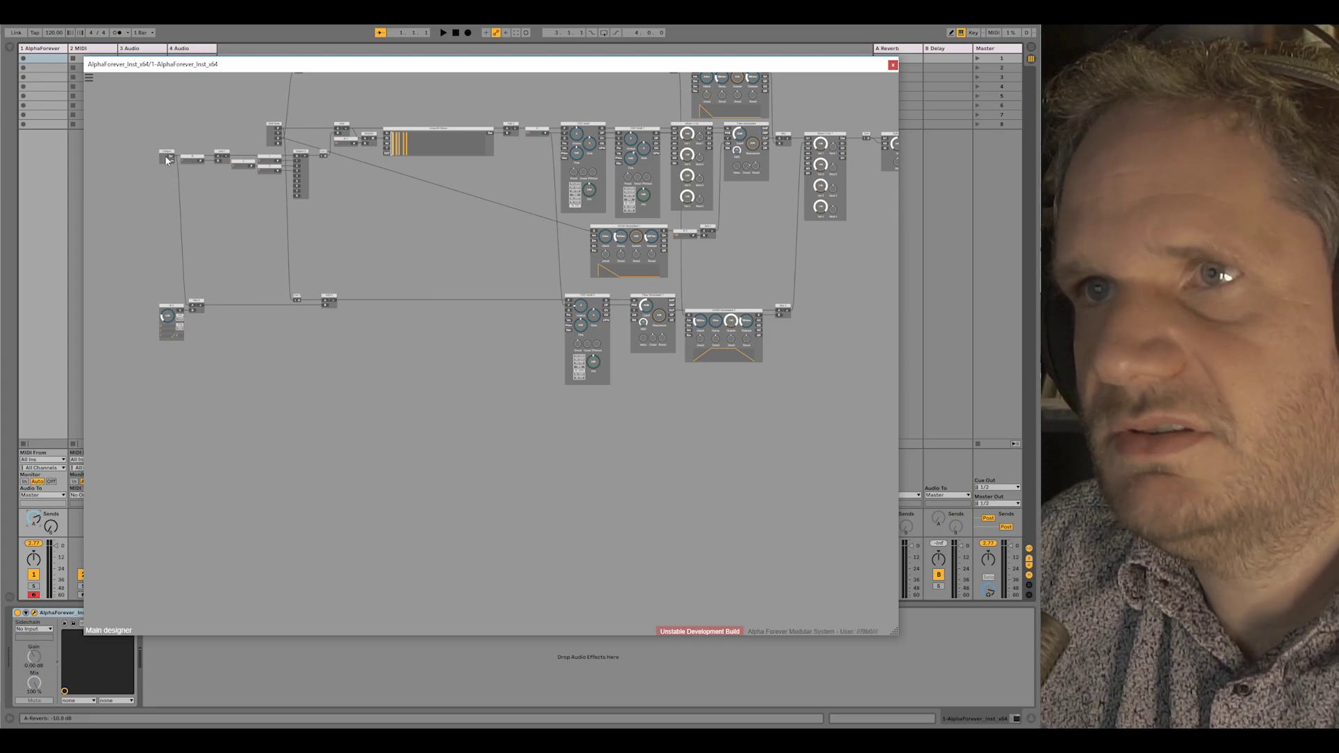
right_click(302, 391)
text(if)
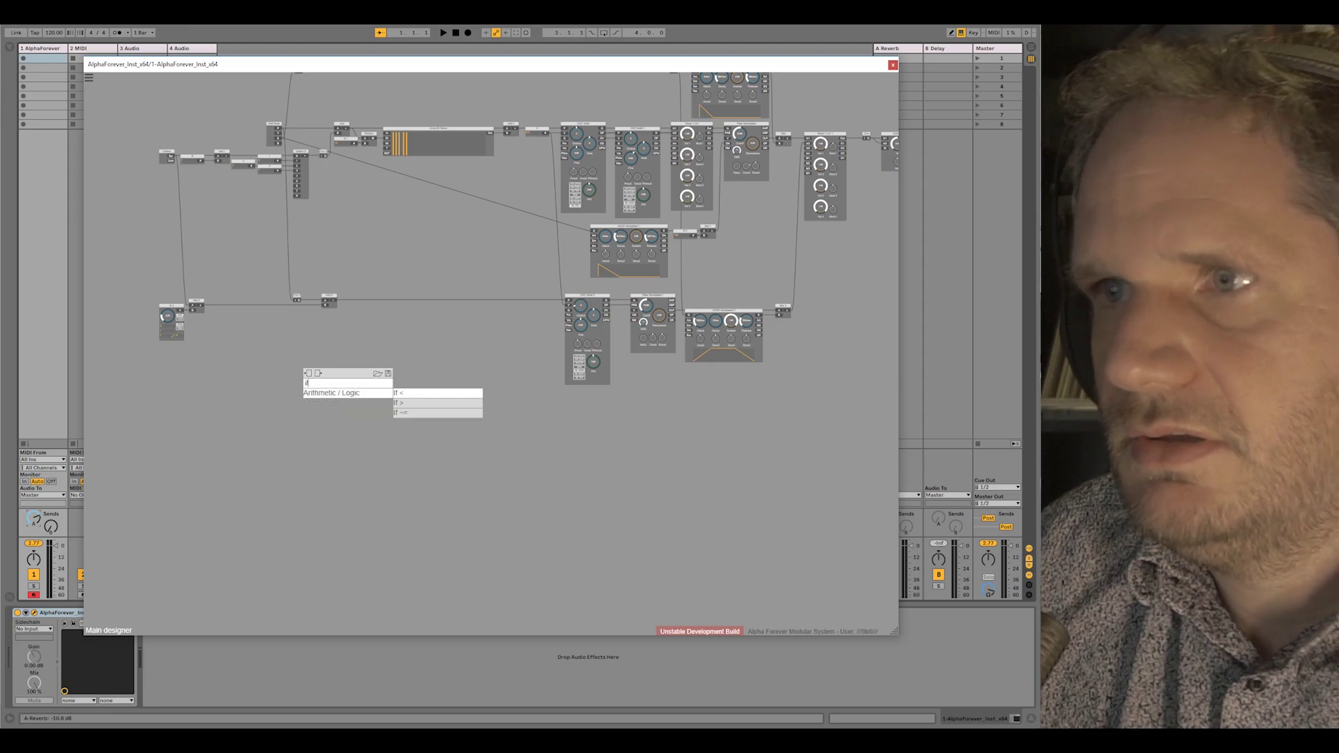
click(419, 413)
drag(173, 163, 307, 389)
scroll(289, 394, up, 3)
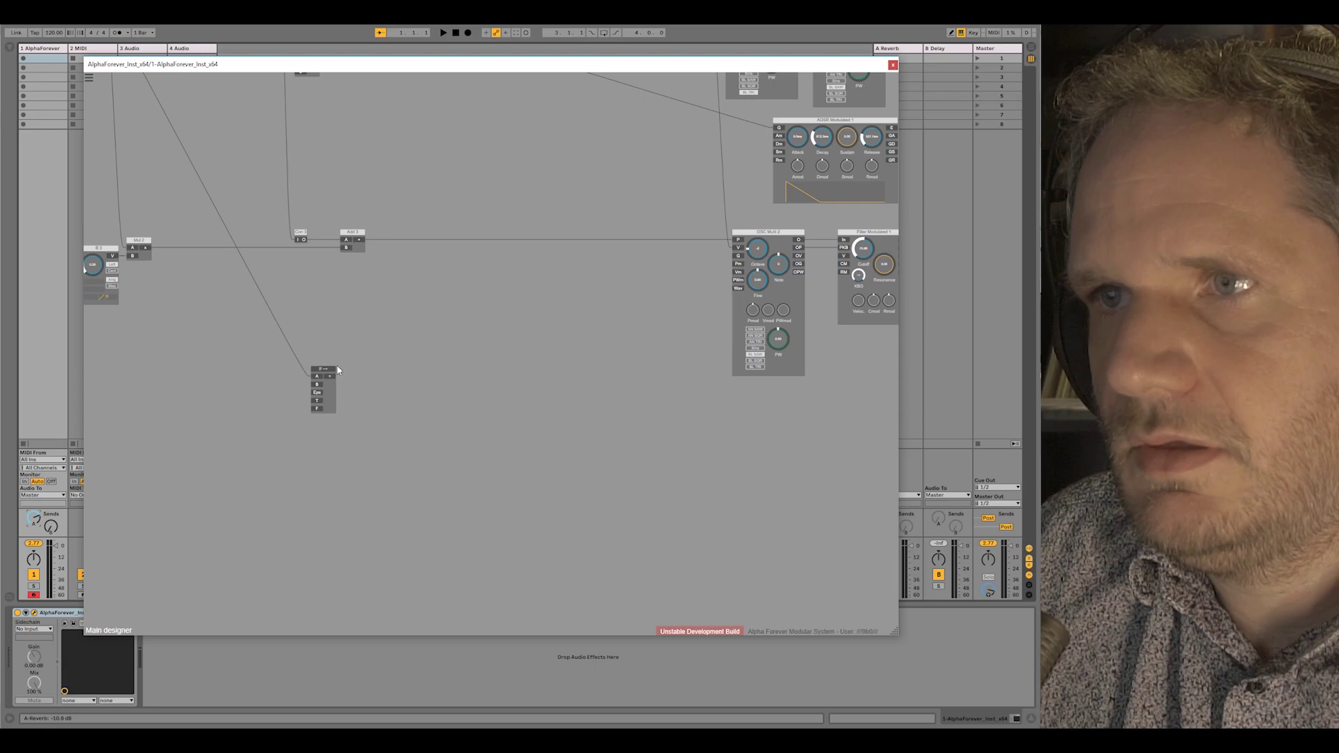
Step: Create constants for the If == module's B and Eps inputs and enter their values
double_click(317, 385)
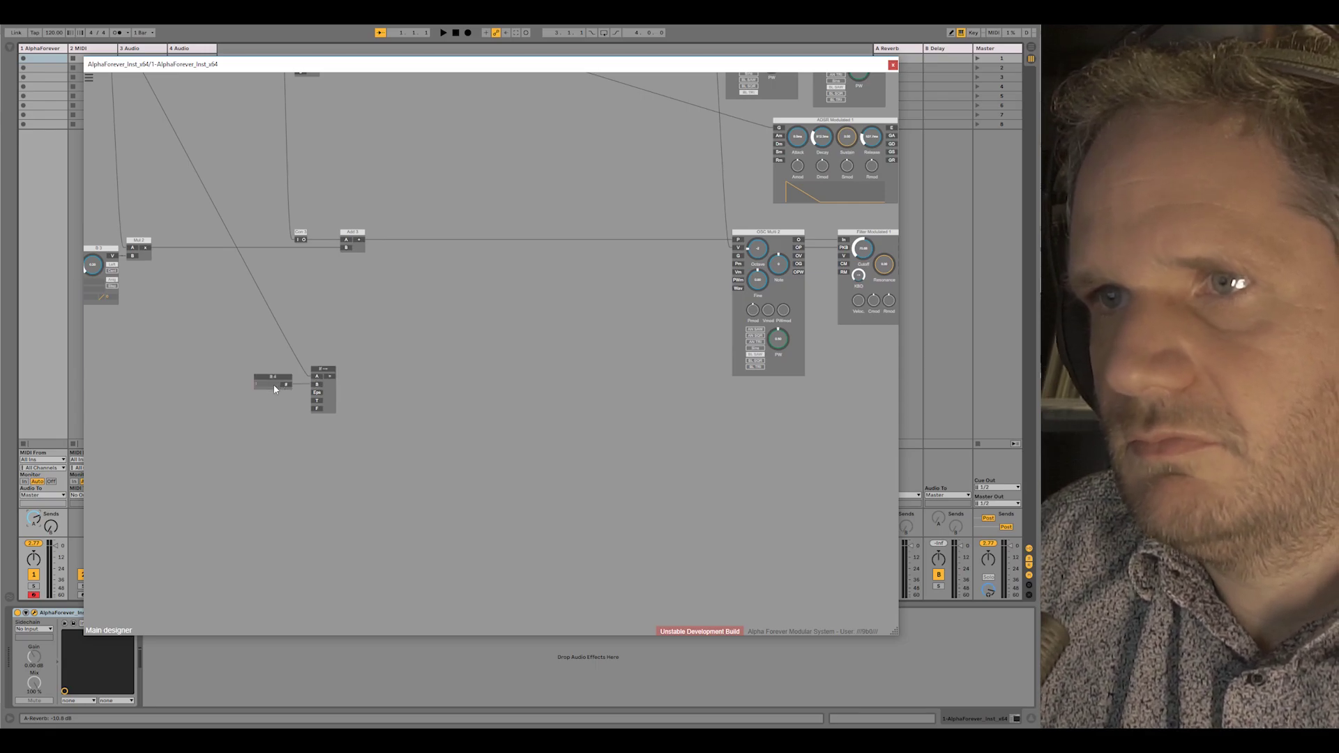
double_click(266, 386)
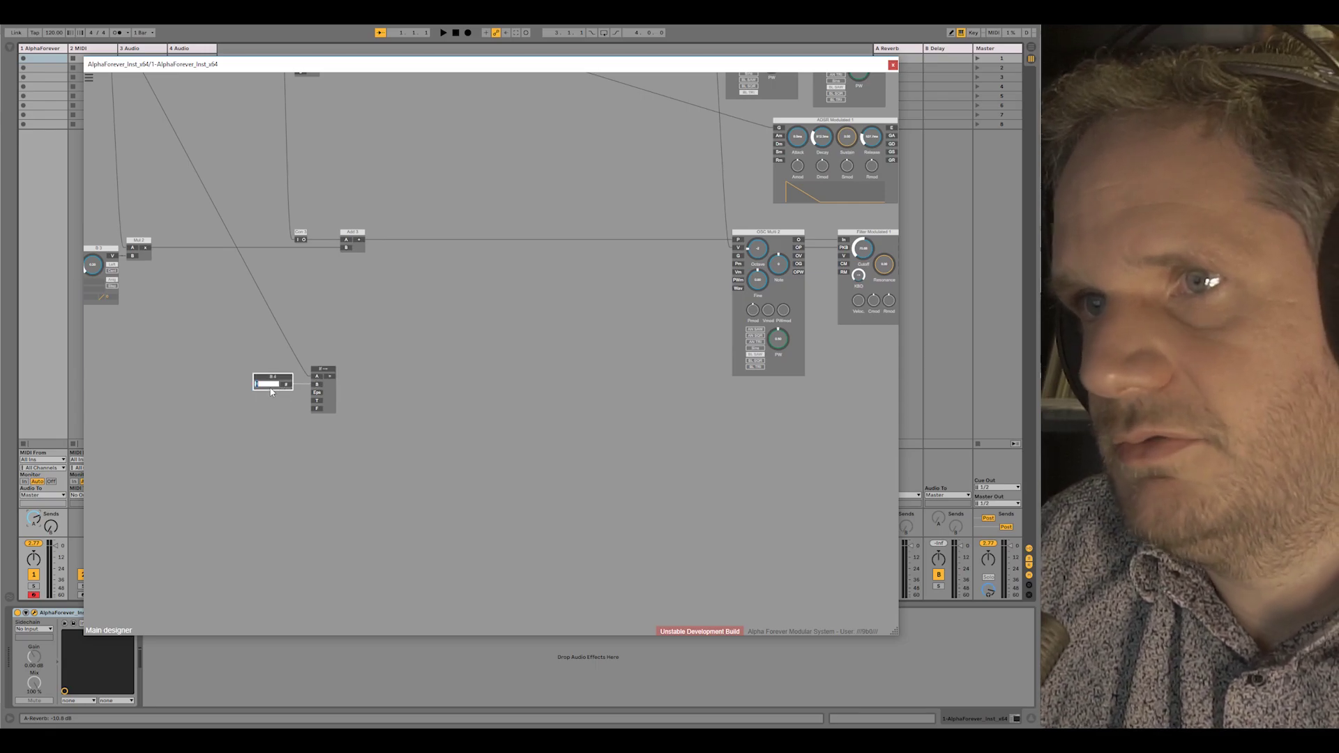
click(261, 405)
double_click(265, 386)
click(262, 406)
double_click(278, 384)
click(273, 412)
drag(317, 394, 230, 394)
double_click(231, 394)
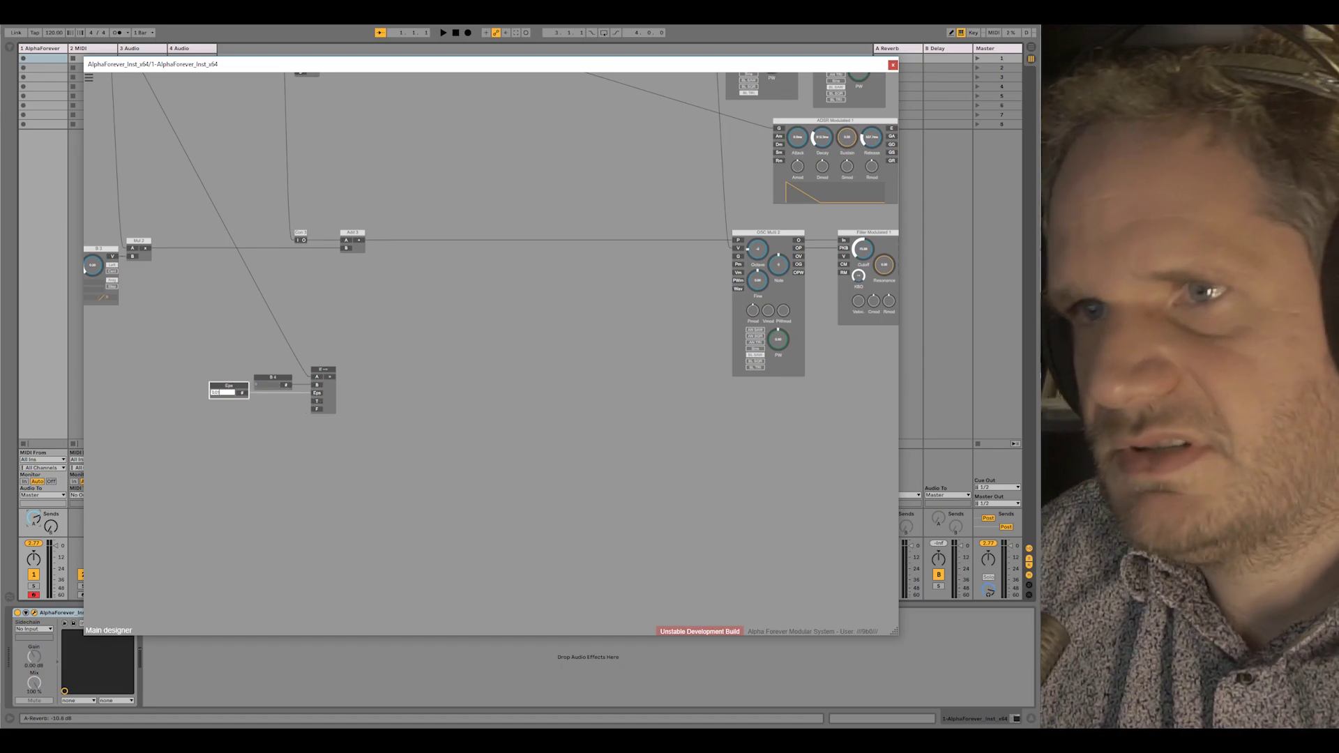
click(258, 433)
Step: Add a constant to the If == module's T input and move the whole comparison group beneath the lower voice's first knob module
scroll(350, 451, down, 5)
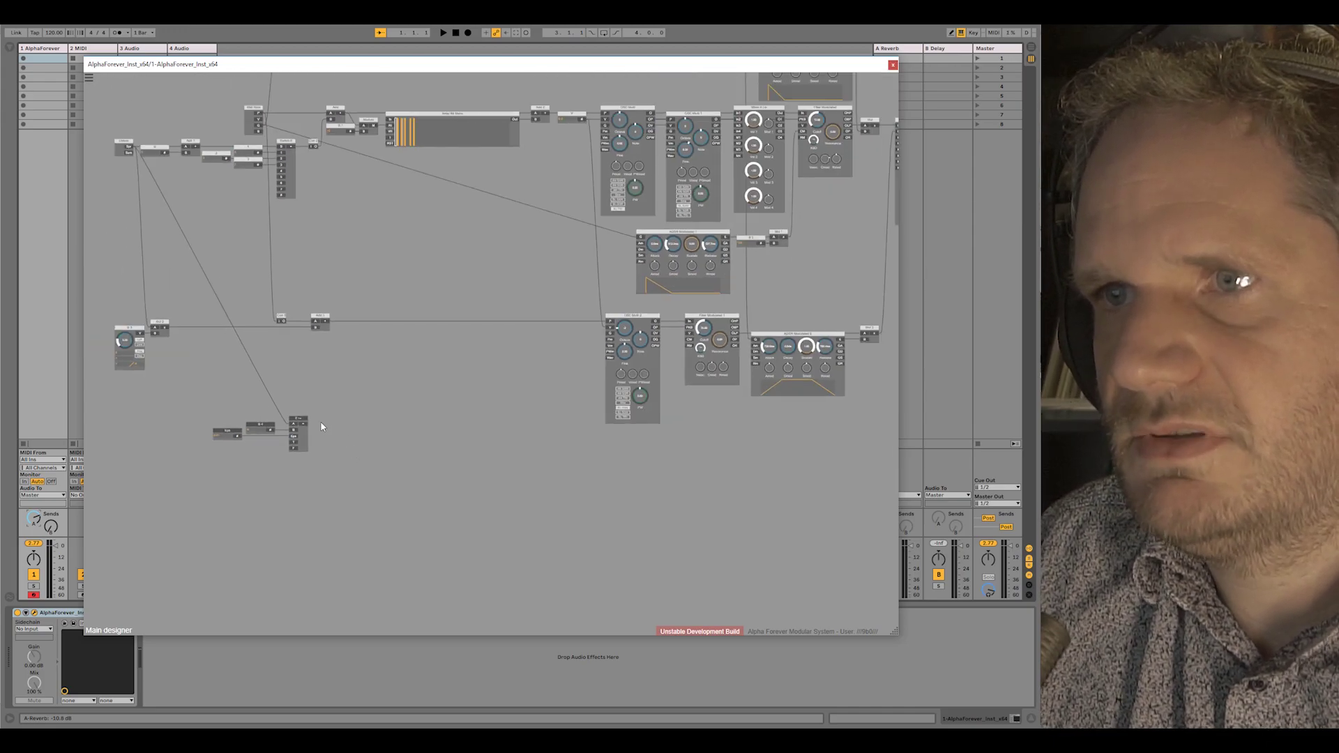
double_click(293, 442)
drag(206, 400, 318, 459)
drag(295, 413, 161, 412)
click(218, 404)
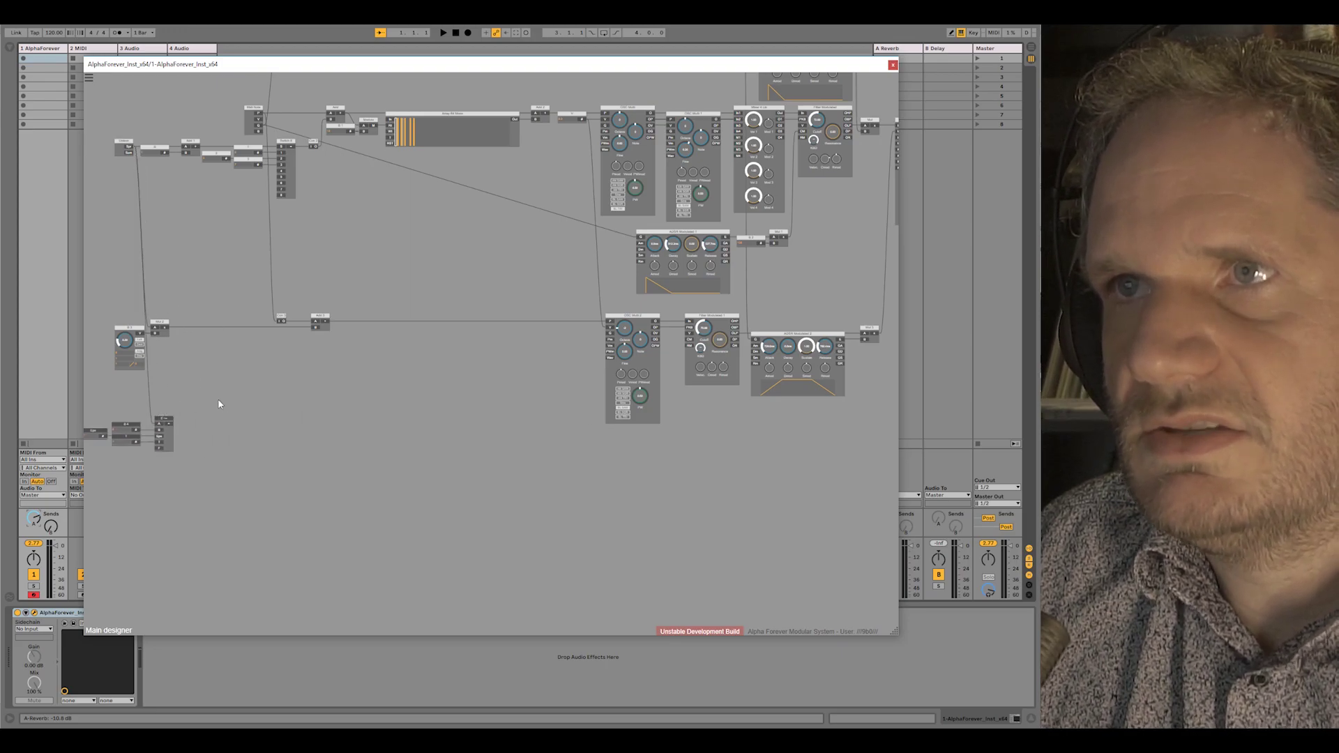
Step: Add a Mul module, feed the If == output into B and the note module's output into A, and tidy Con 3 above it
right_click(234, 410)
text(mul)
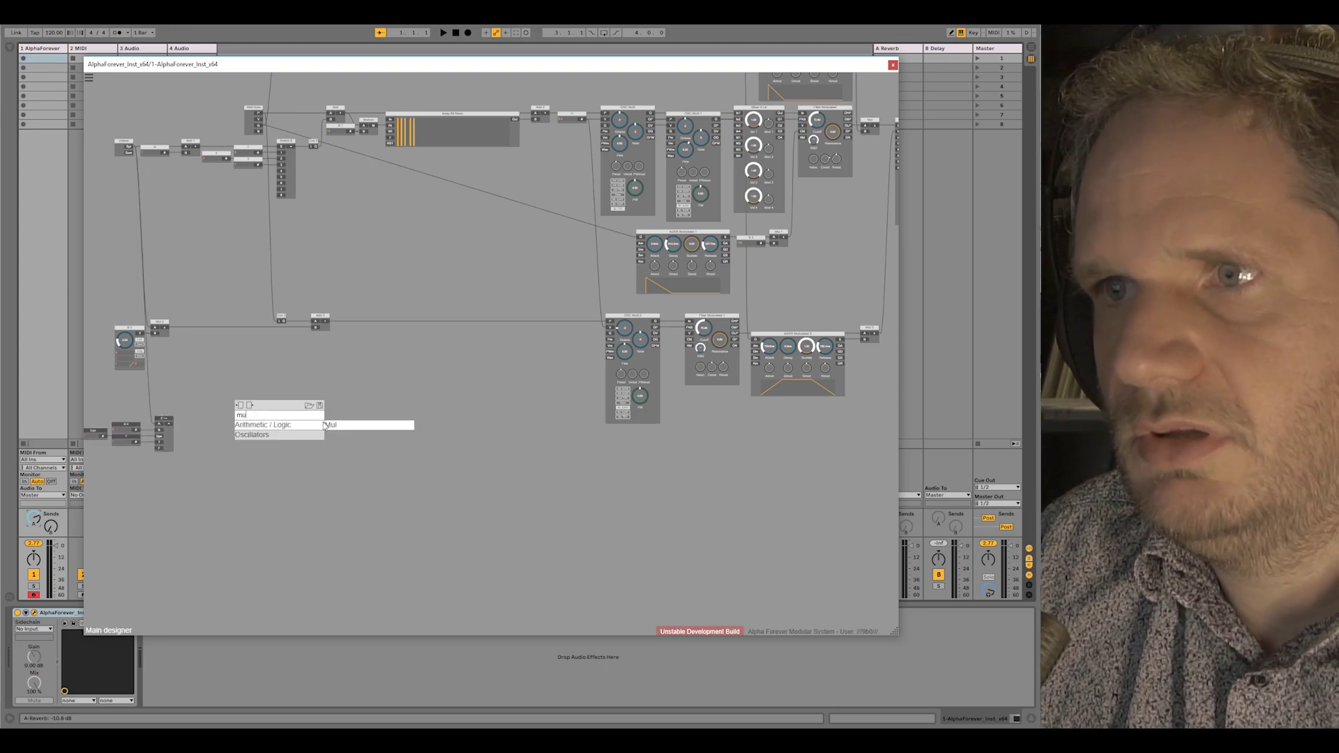
key(Return)
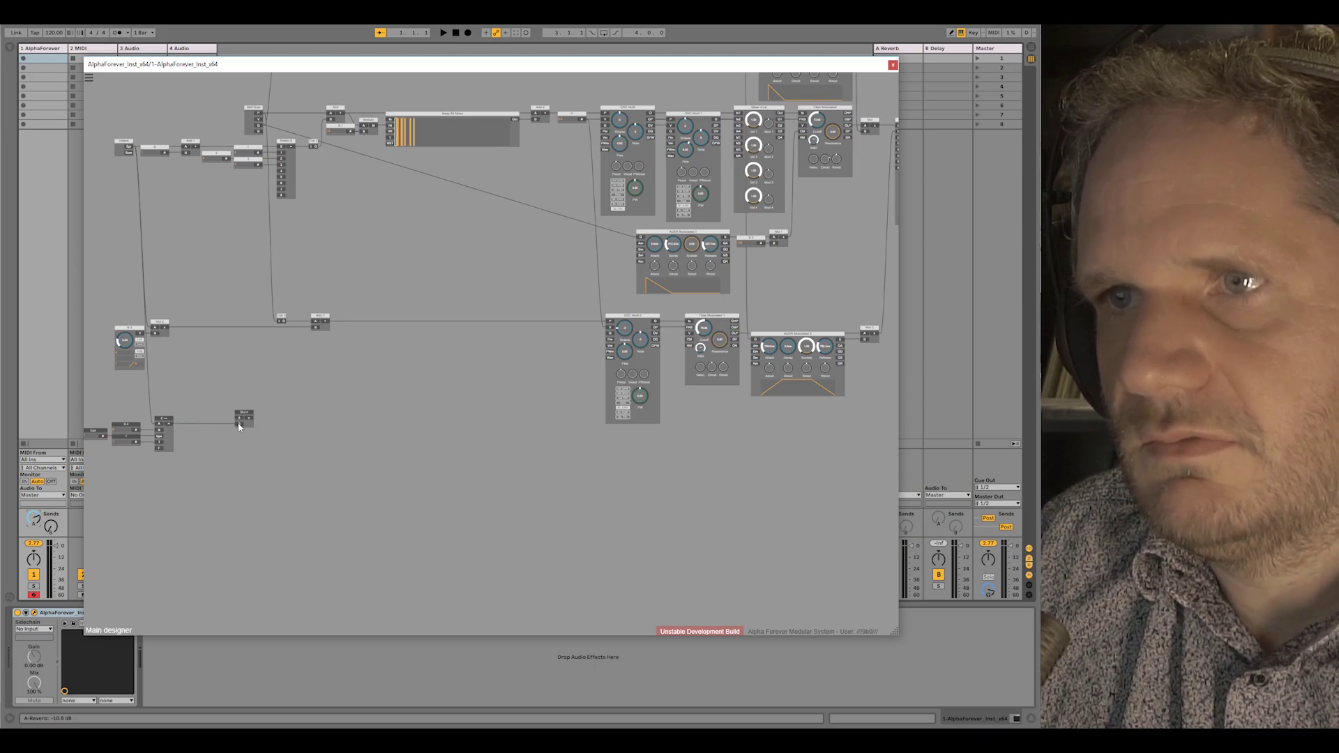
drag(247, 419, 282, 419)
drag(260, 127, 274, 417)
click(281, 318)
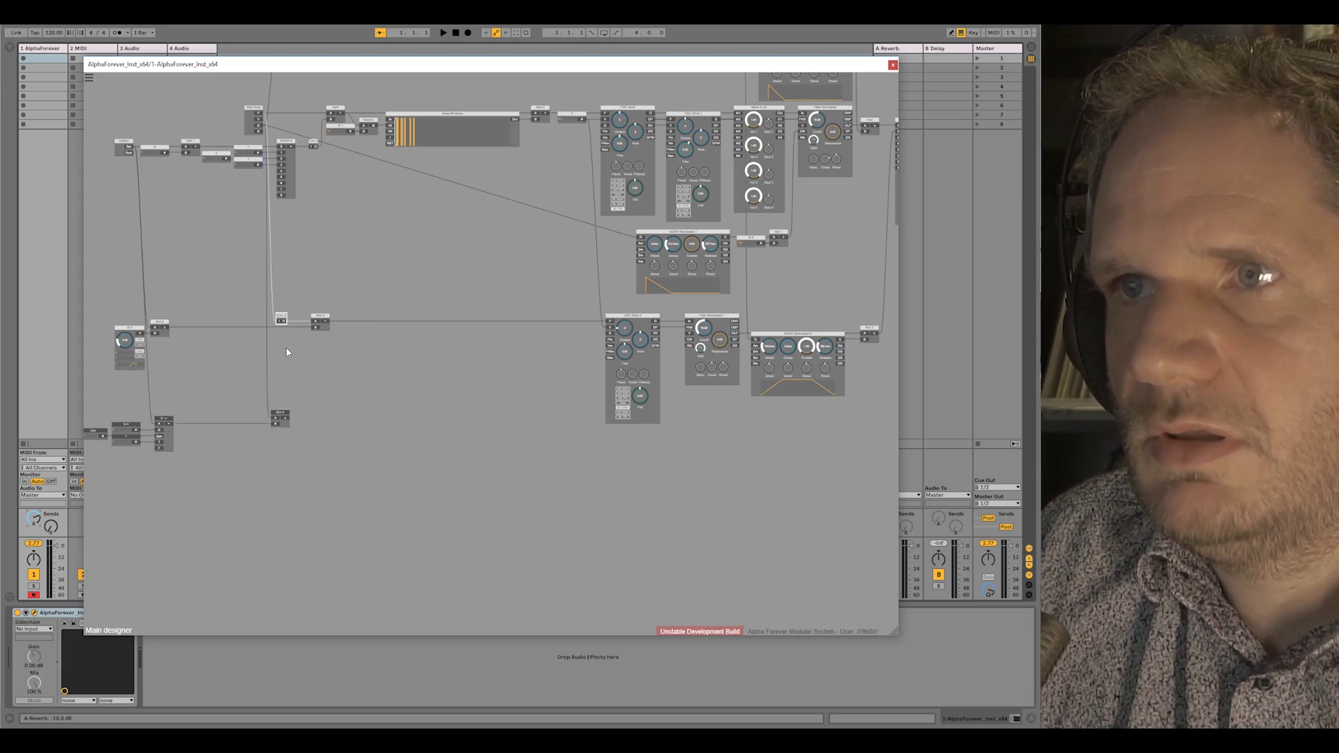
click(281, 416)
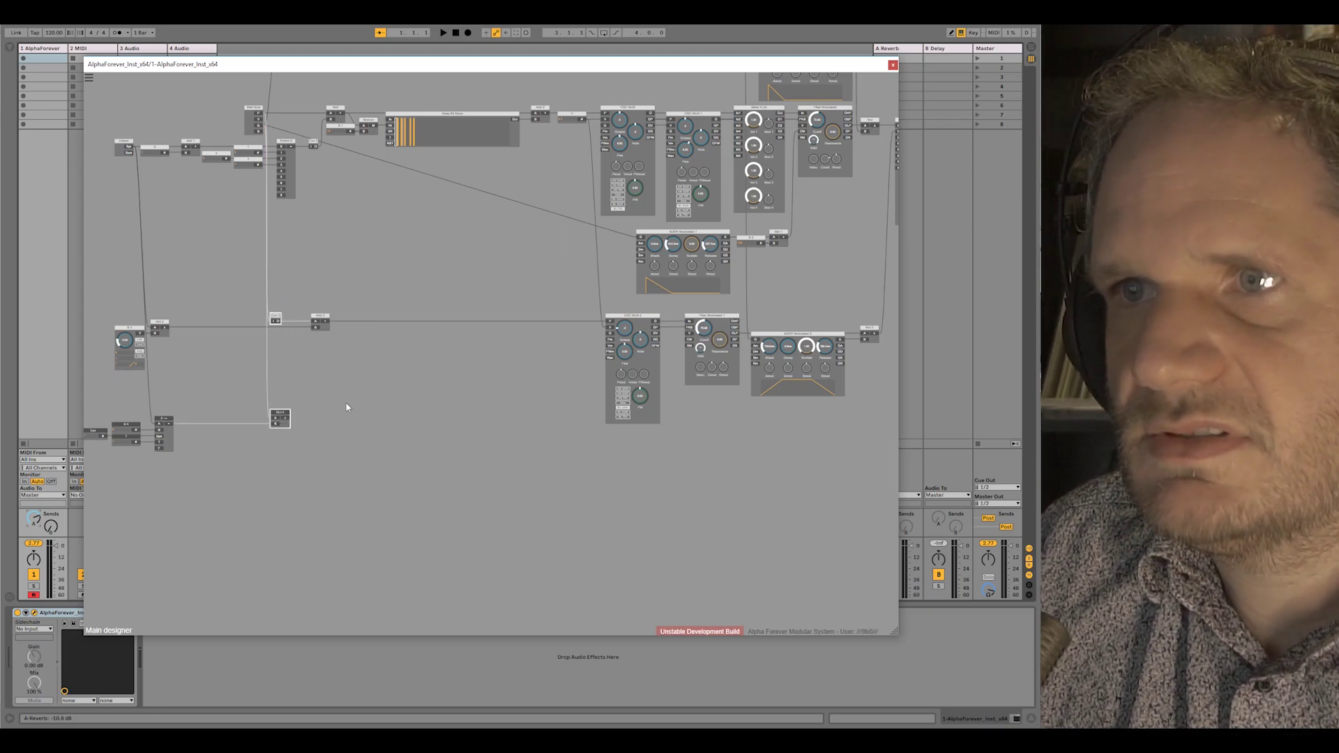
click(347, 408)
Step: Chain a second Mul after Mul 4, insert a Change module feeding its B input, and space them closely in a row
scroll(349, 408, up, 2)
mouse_move(285, 417)
mouse_down()
mouse_move(497, 411)
mouse_move(471, 424)
mouse_move(286, 424)
mouse_up()
right_click(279, 420)
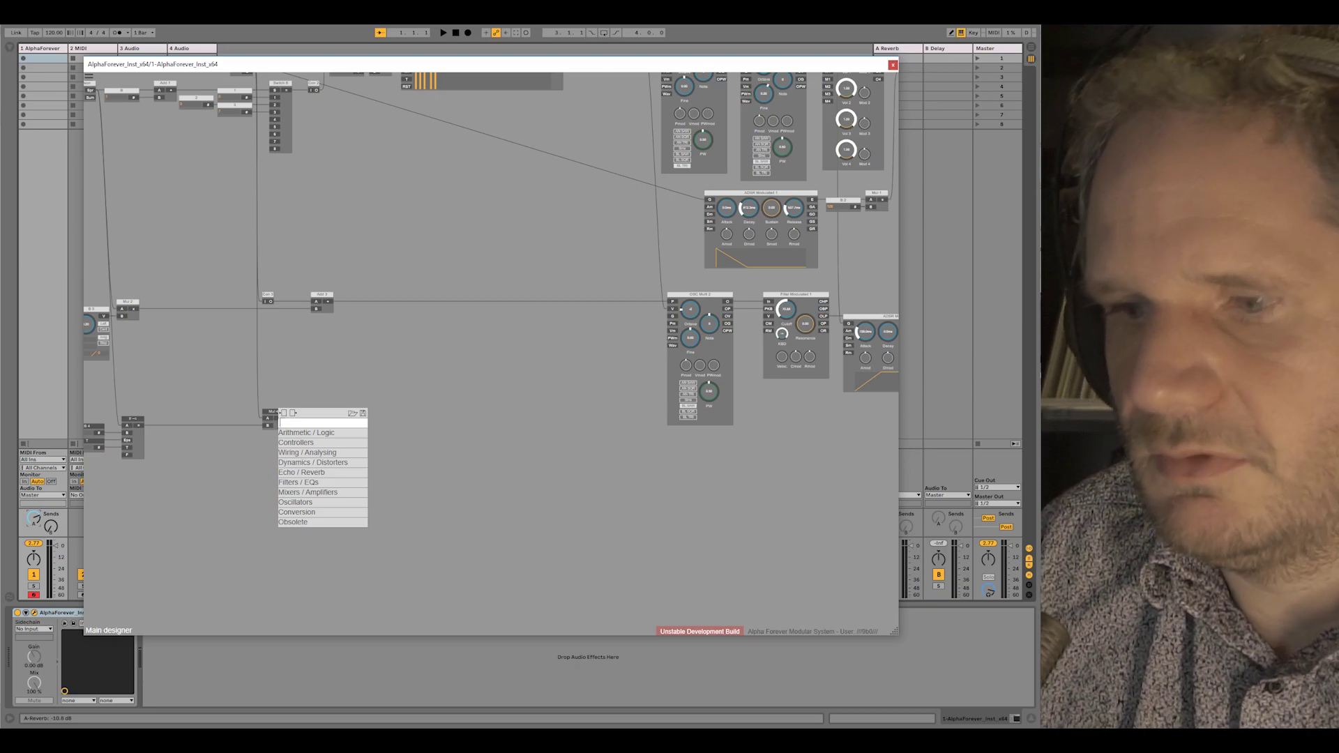
text(mul)
click(381, 432)
drag(325, 415, 380, 416)
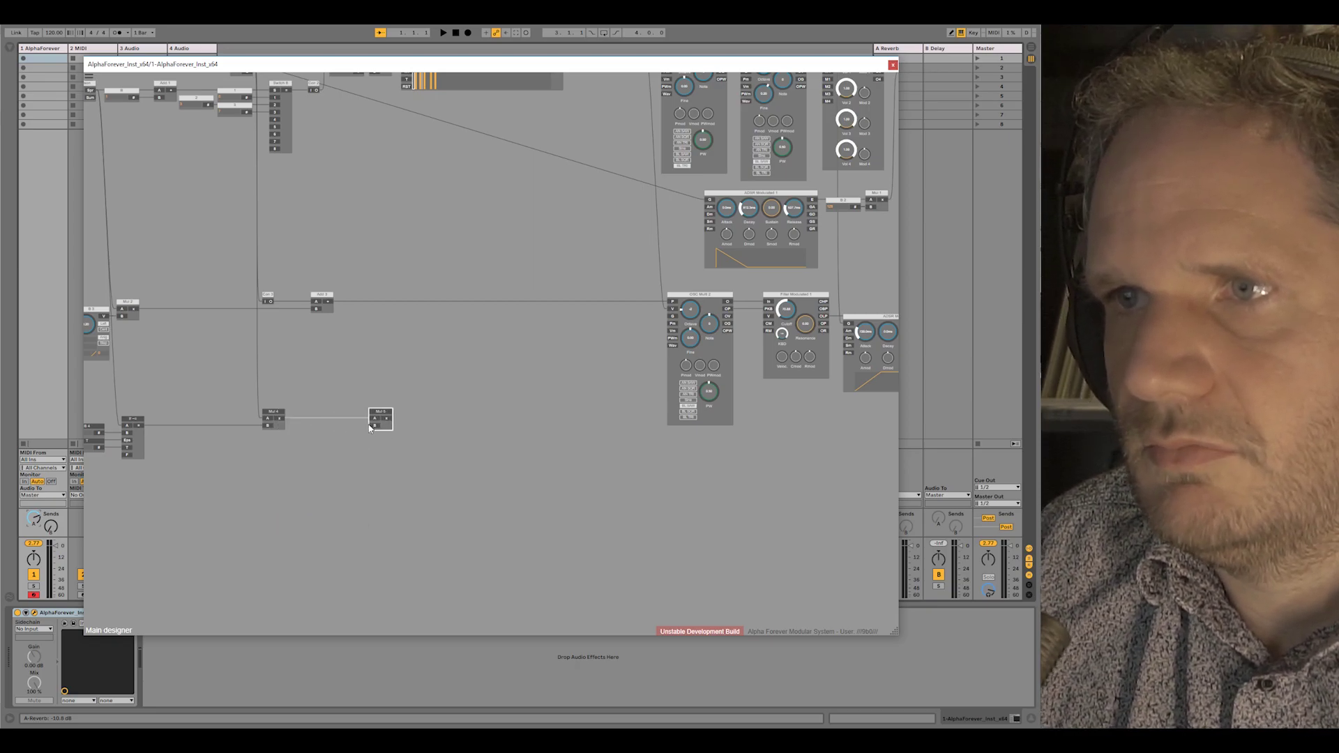
right_click(372, 424)
text(chan)
click(481, 442)
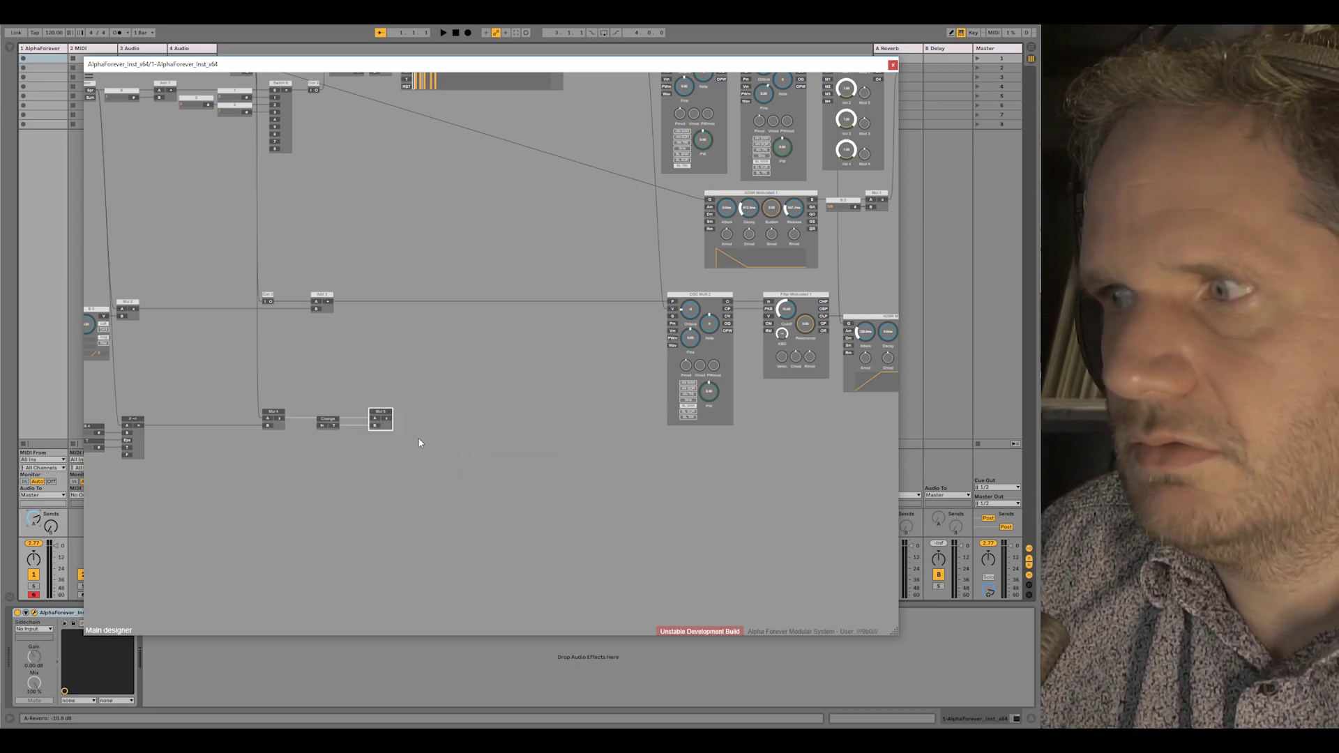
drag(280, 420, 351, 418)
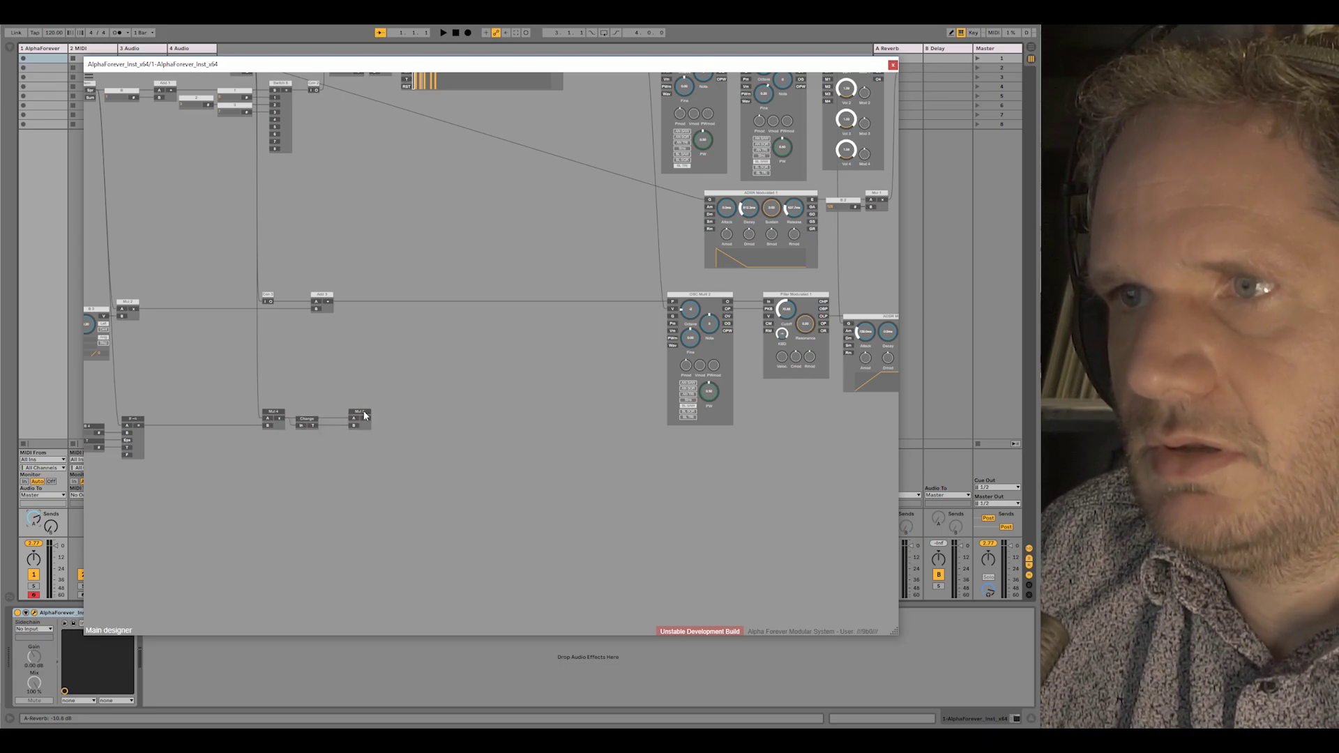
Step: Add a Filter 2P module, connect Mul 5's output to its In input, and place it farther along the row
right_click(443, 418)
text(filter)
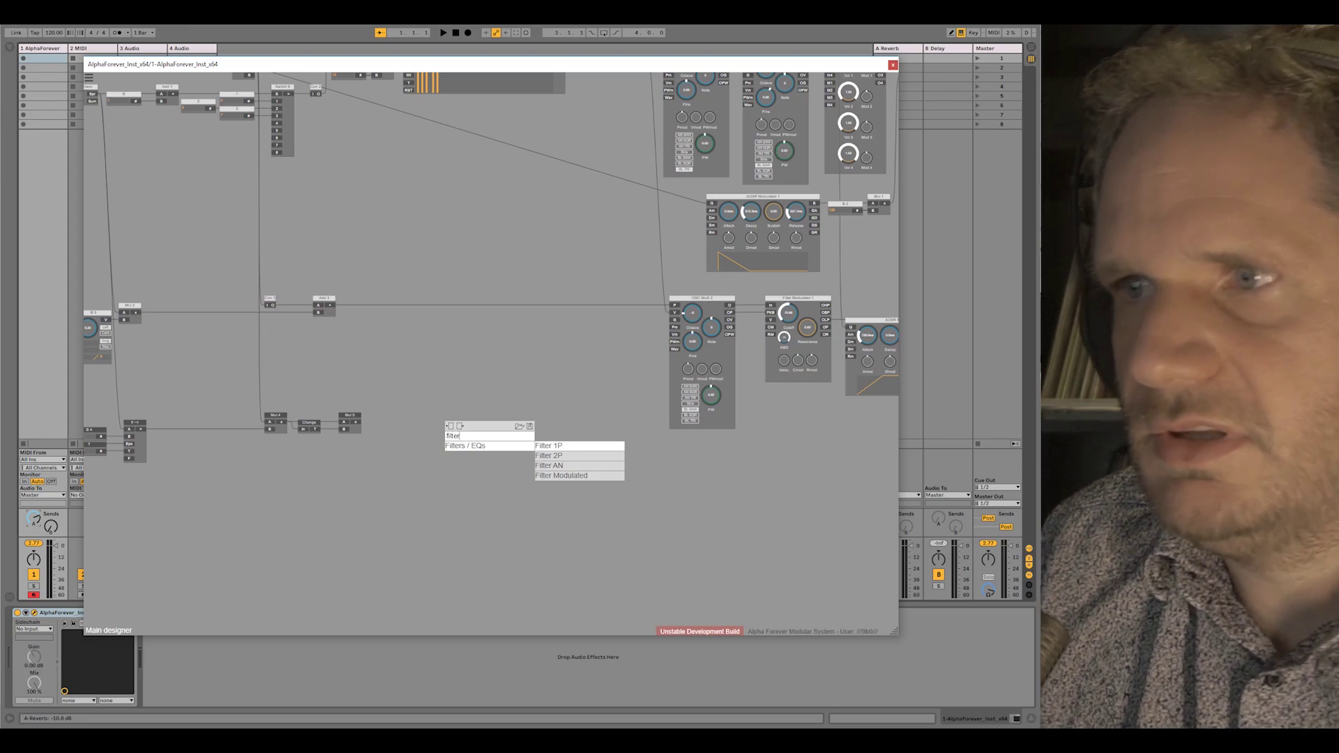
click(544, 459)
drag(357, 422, 458, 416)
scroll(412, 427, up, 3)
right_click(378, 453)
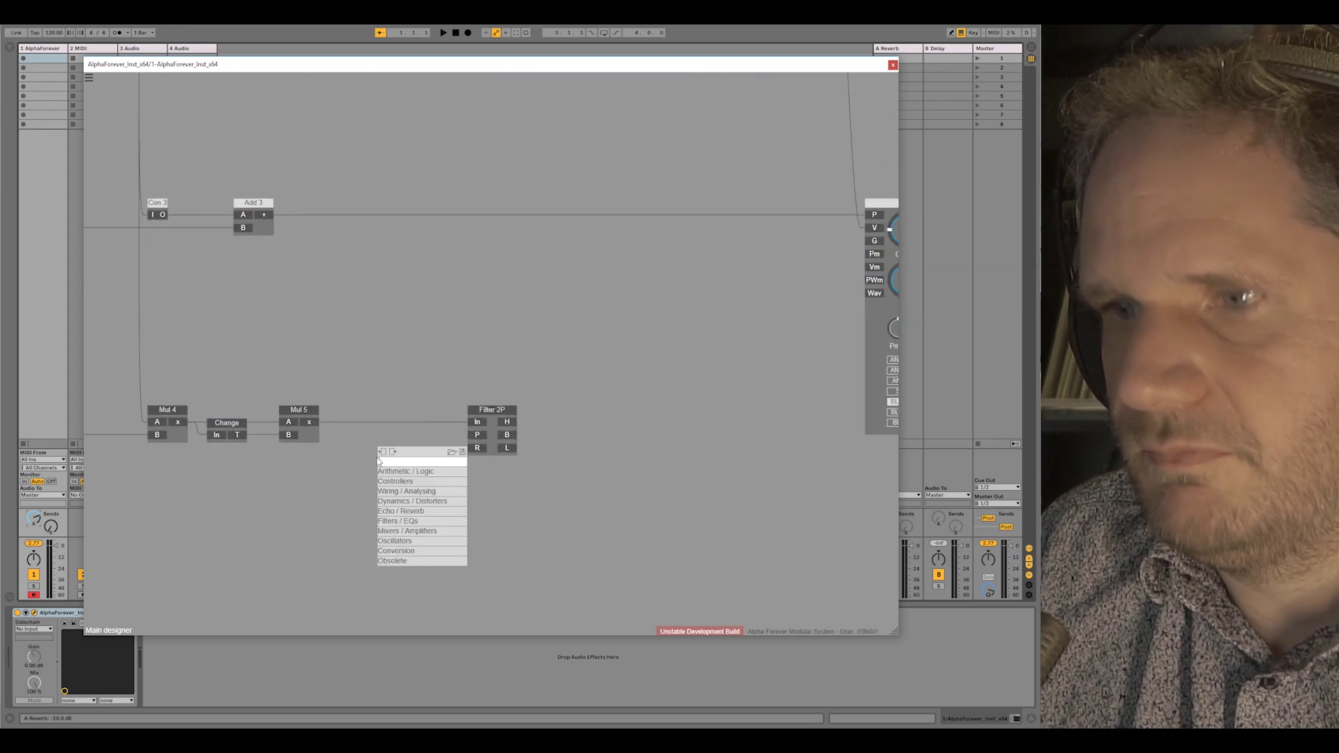
click(364, 415)
drag(493, 410, 534, 410)
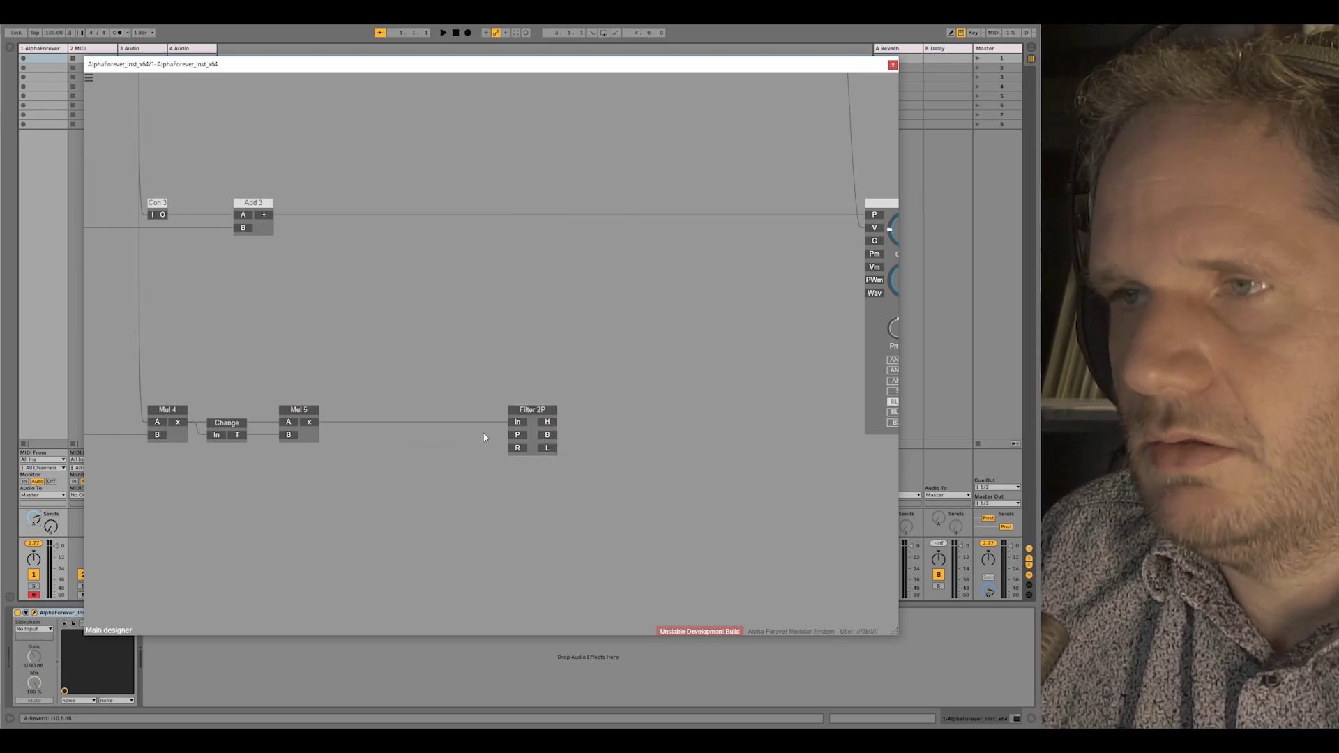
right_click(383, 432)
text(hz)
click(497, 458)
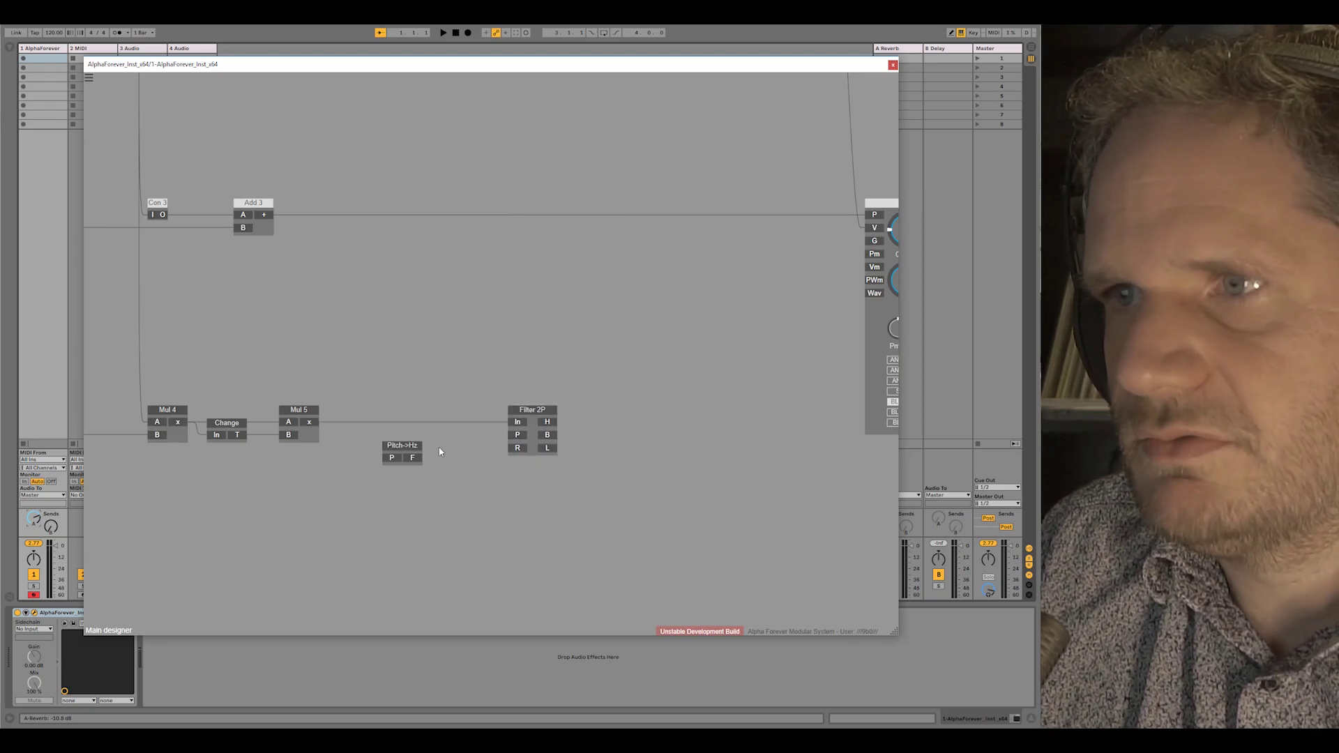
key(Delete)
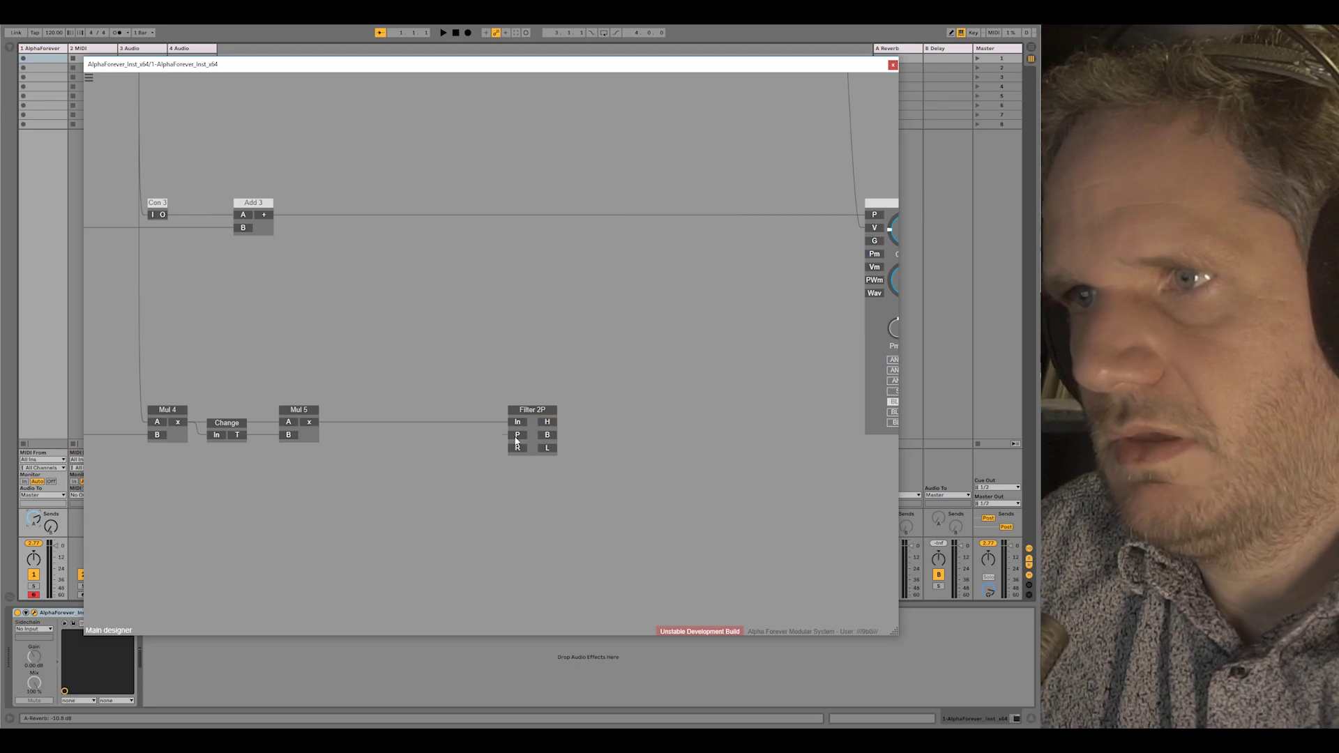
Step: Add an Hz->Pitch converter to Filter 2P's P input and feed it a constant frequency of 80
right_click(516, 440)
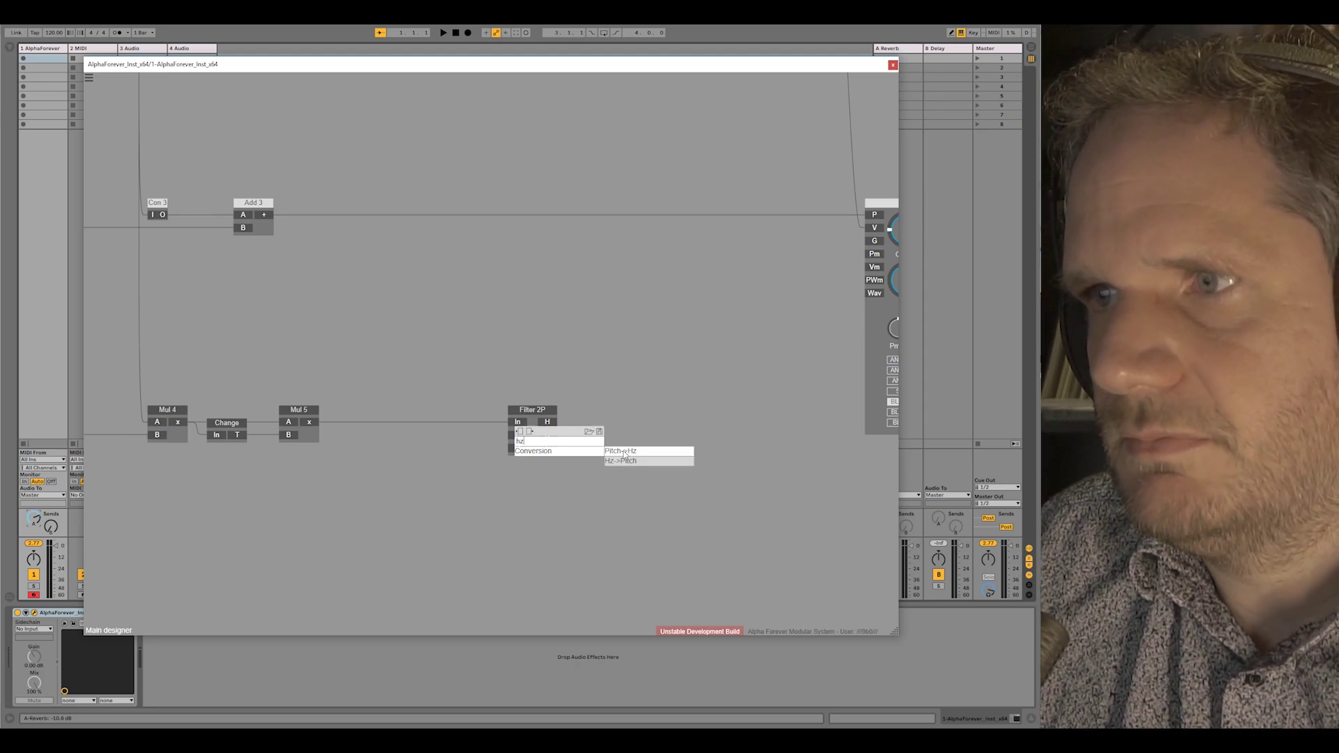
click(623, 460)
drag(432, 423, 466, 423)
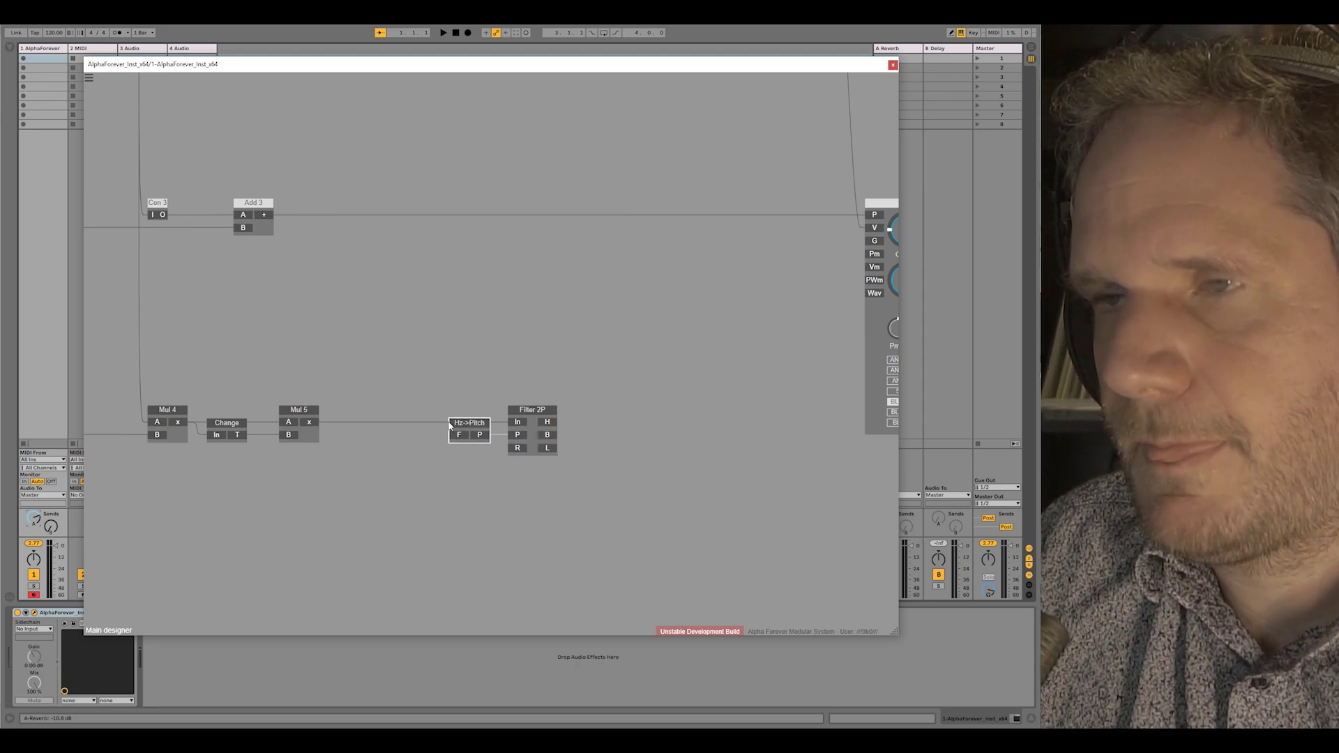
double_click(461, 436)
click(390, 433)
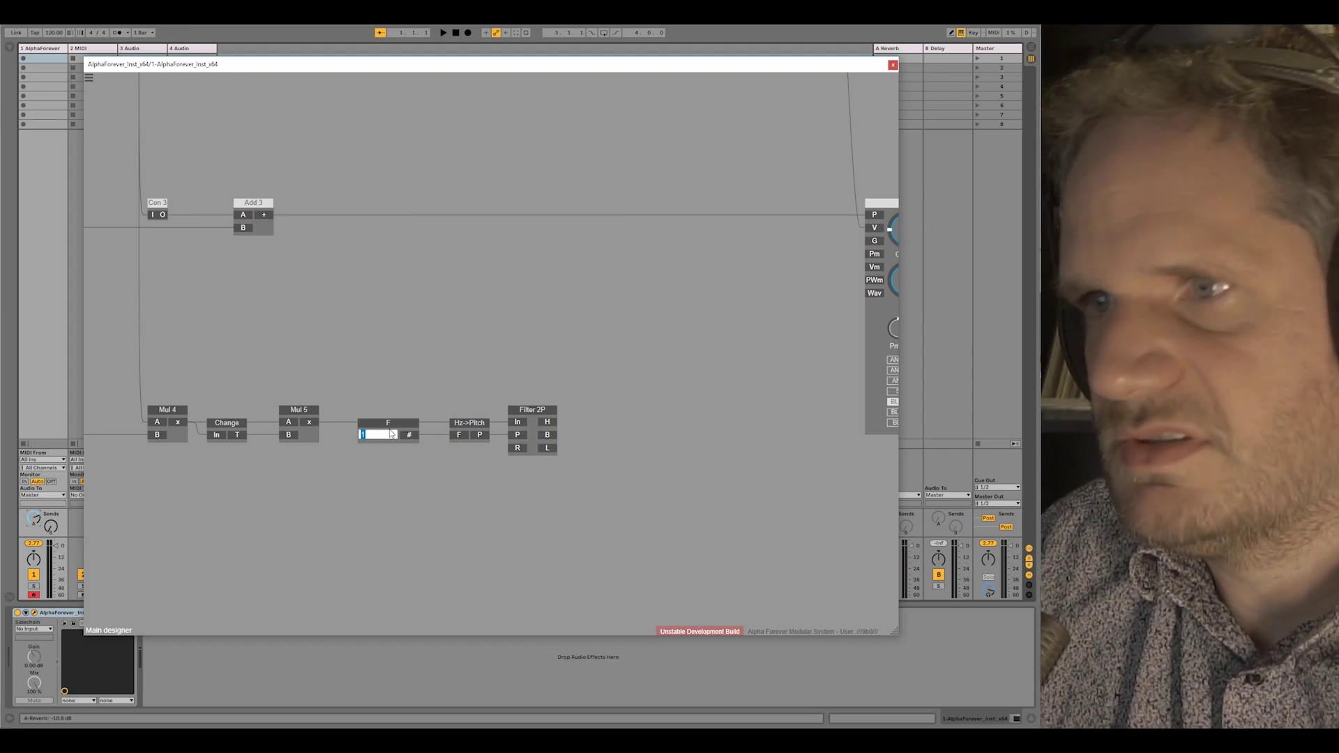
text(80)
key(Return)
Step: Move Filter 2P farther out and replace its R constant with a knob using curve 3 and minimum 0.001
drag(531, 412, 711, 409)
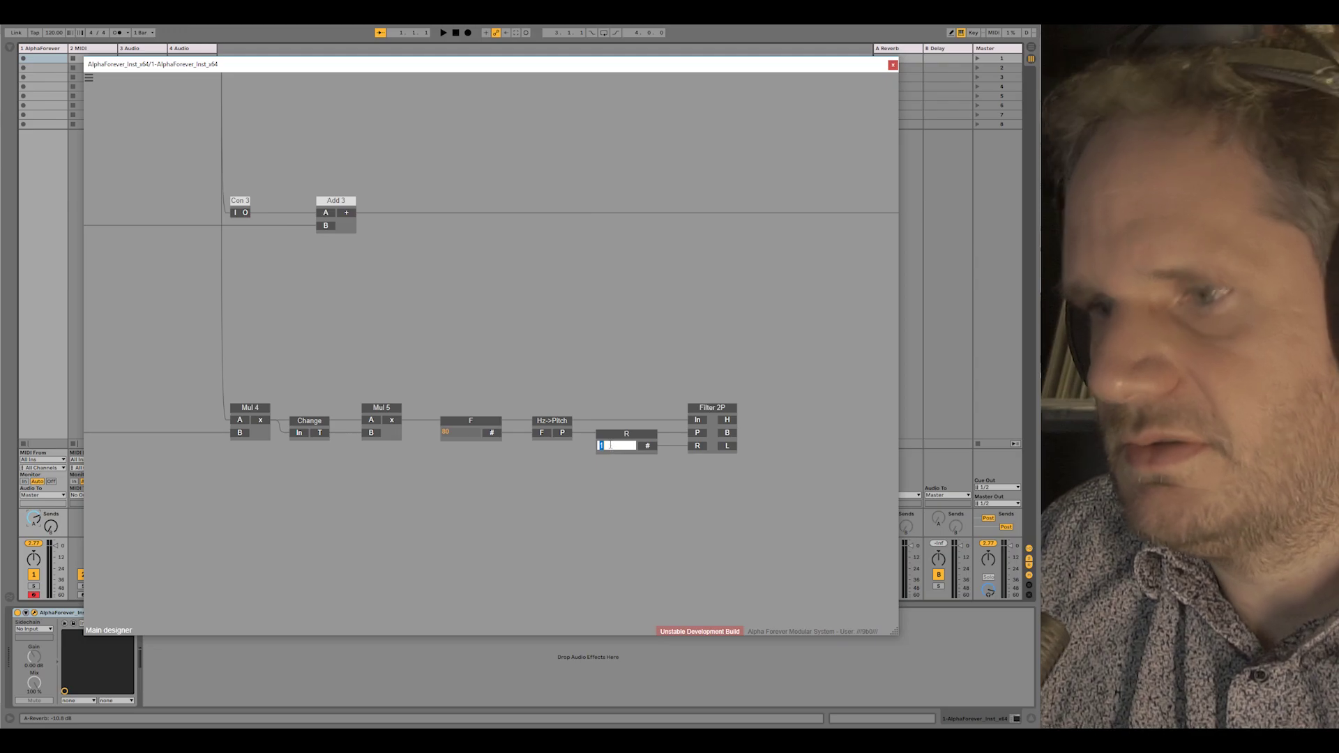
click(614, 433)
key(Delete)
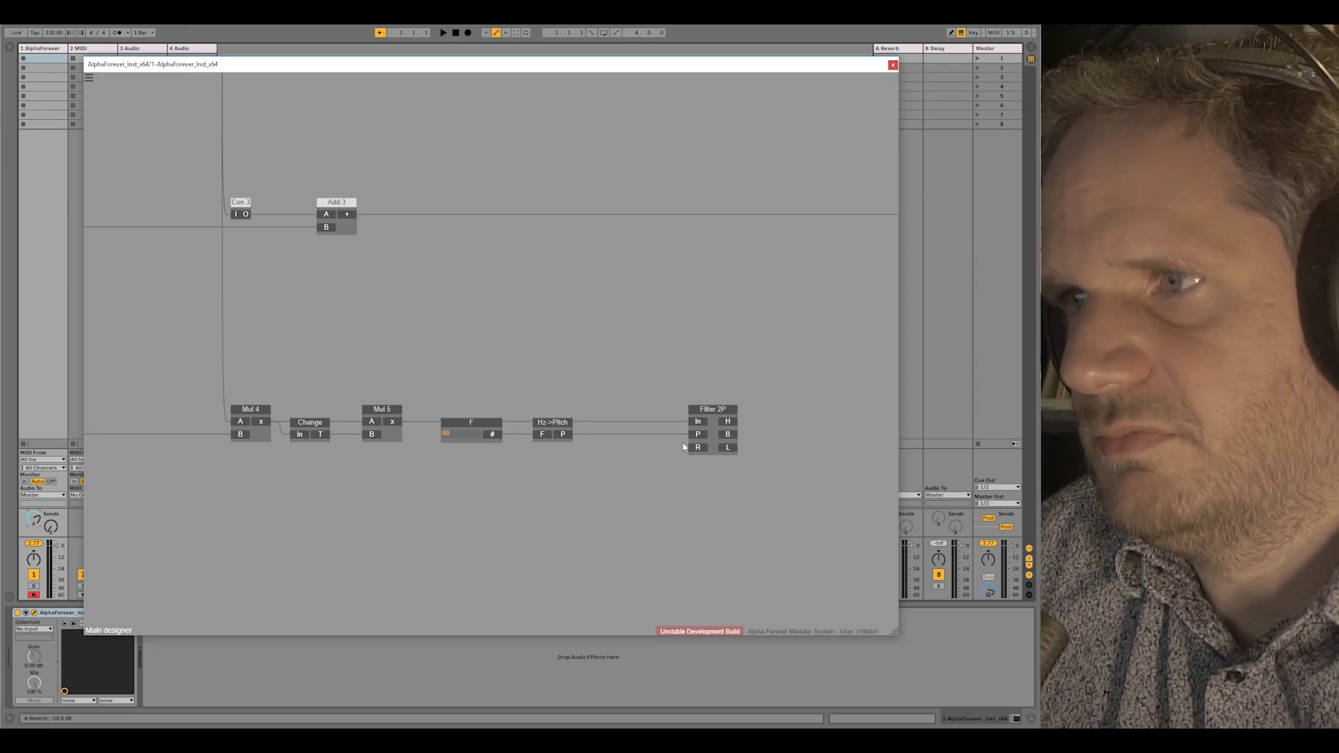
double_click(696, 449)
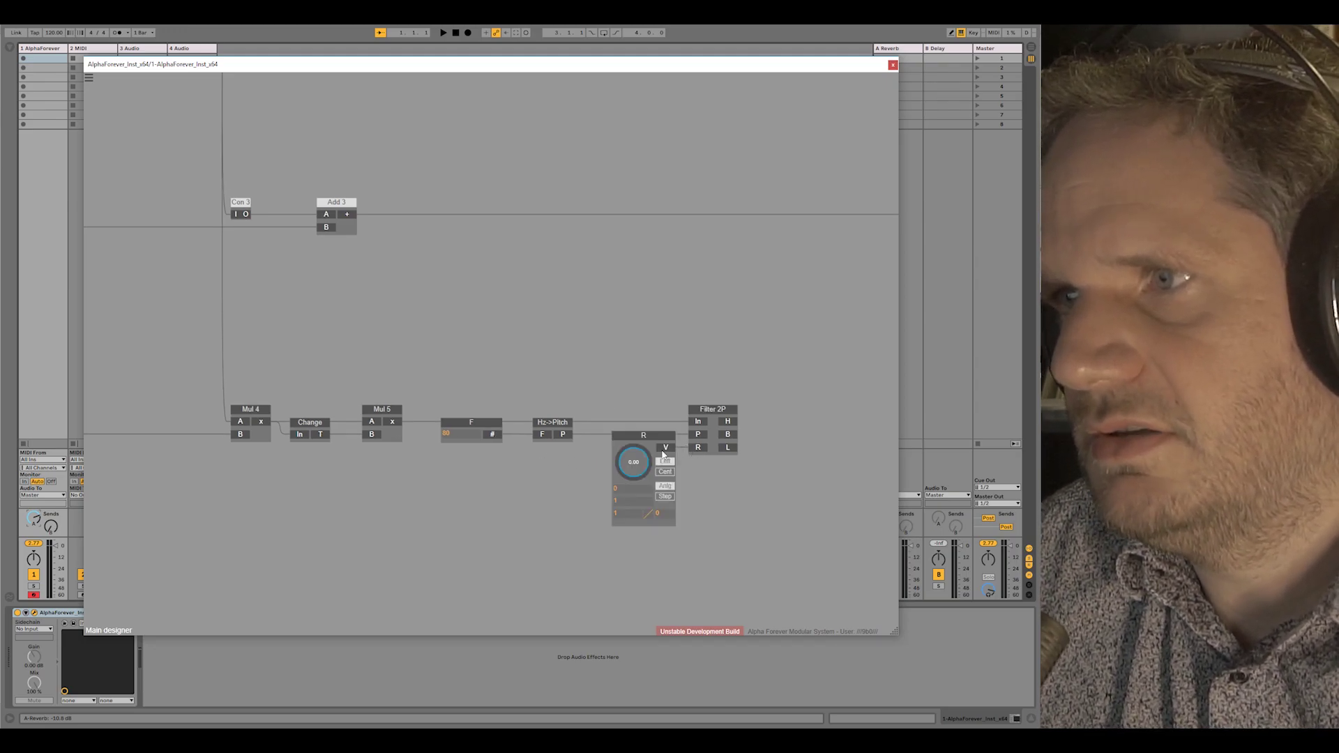
click(625, 516)
text(3)
key(Return)
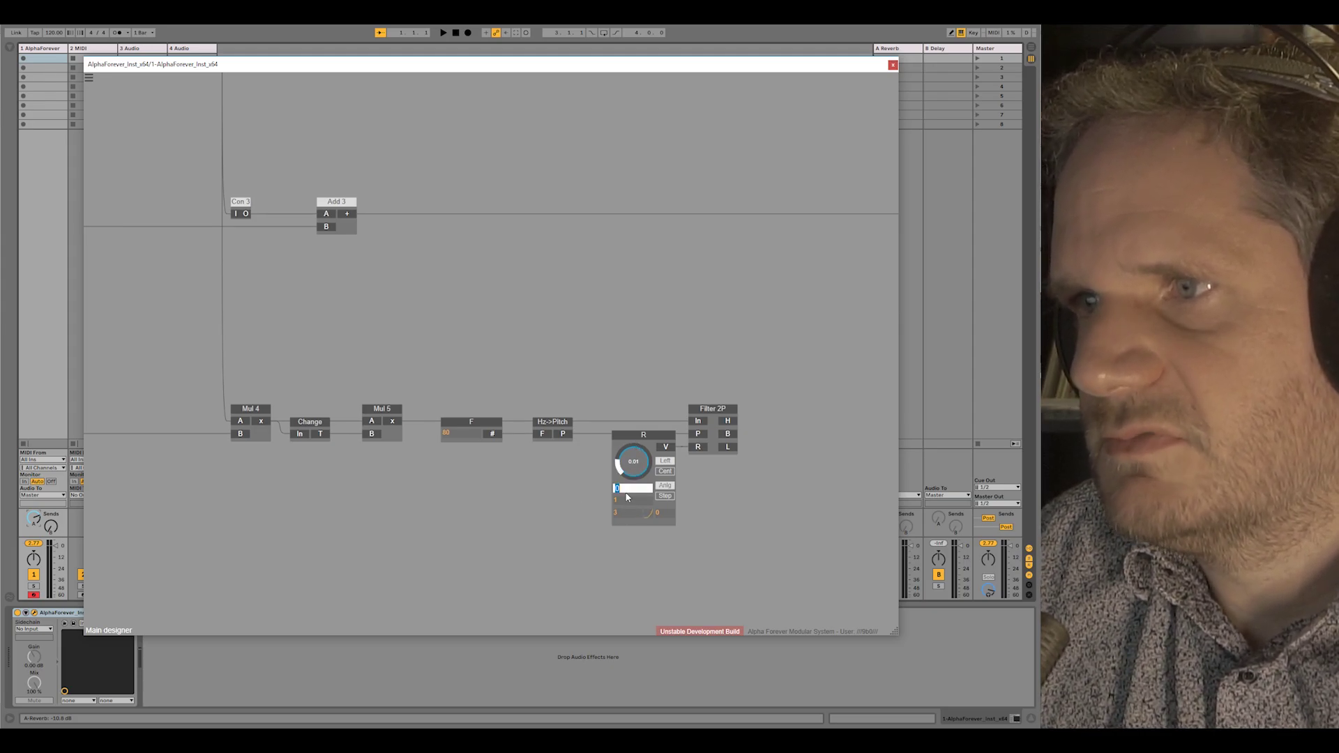
text(0.001)
key(Return)
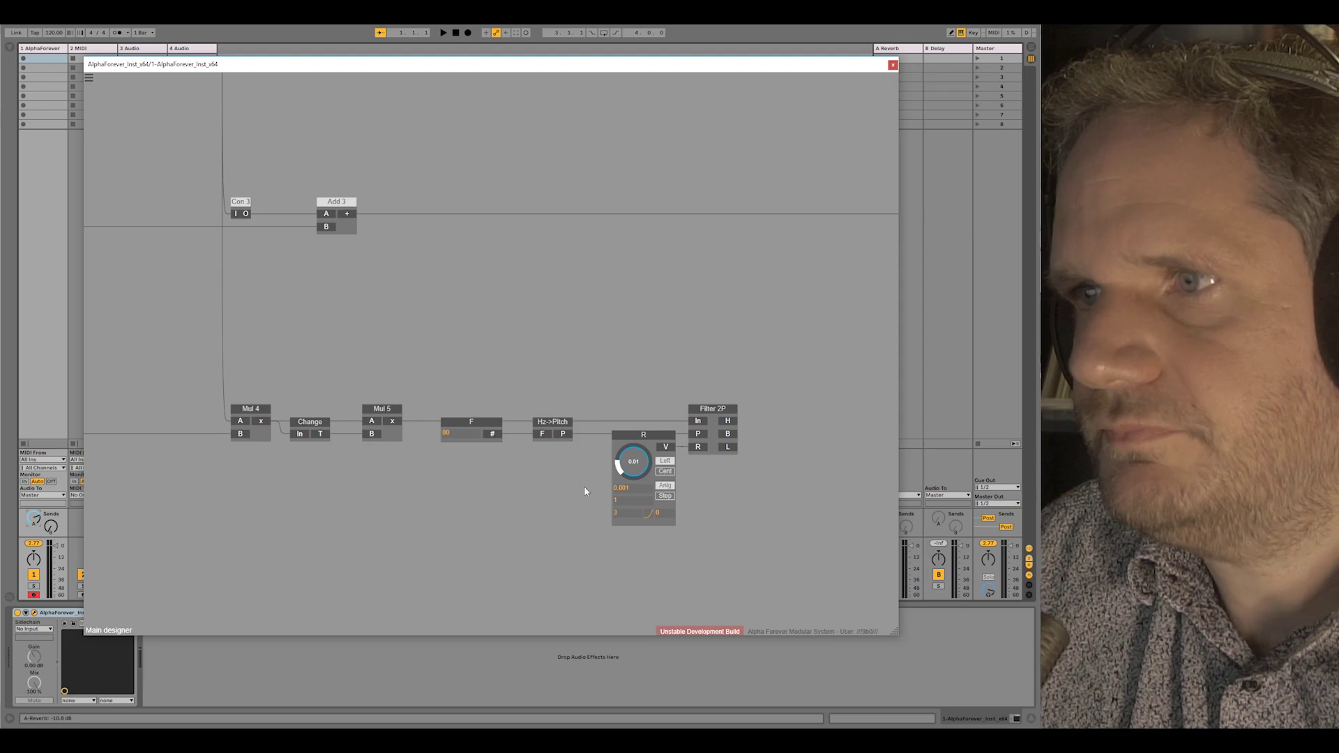
Step: Add a Div module fed by Filter 2P's B output and place it close beside the filter
drag(692, 491, 472, 496)
double_click(508, 431)
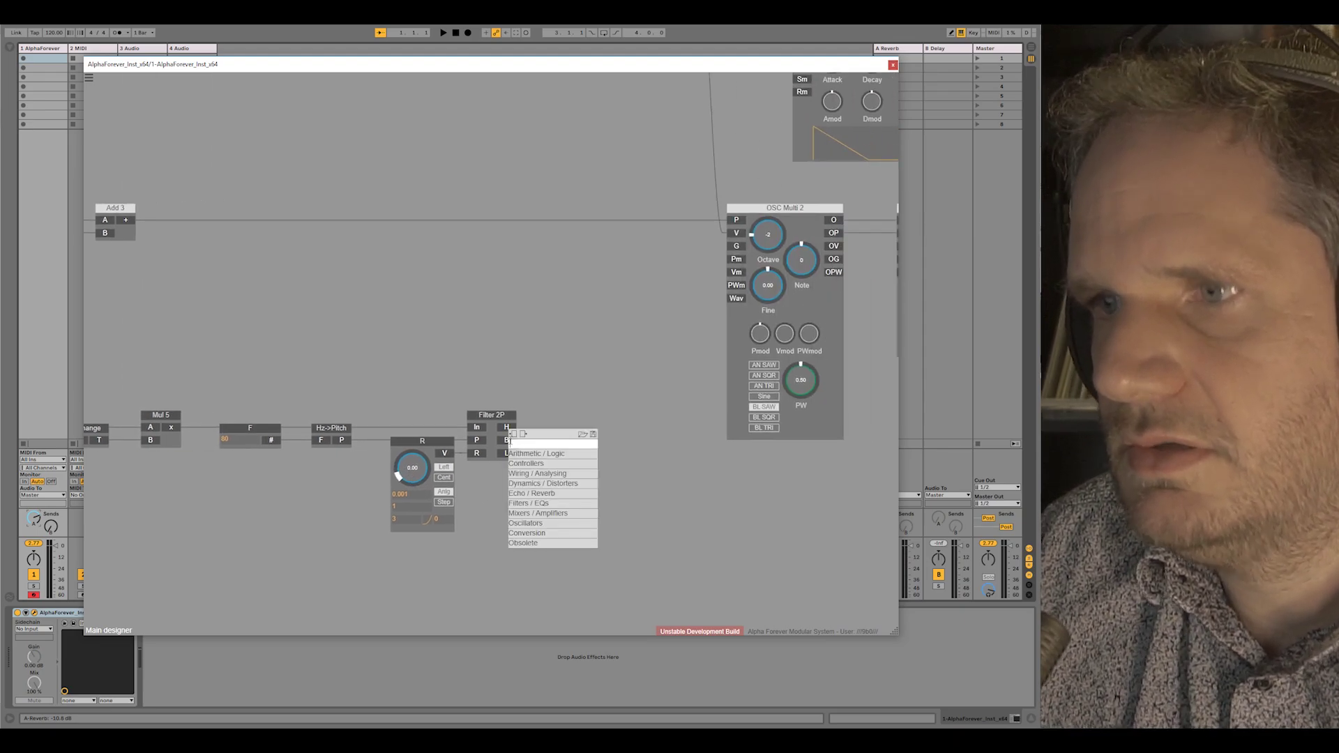
text(div)
click(623, 454)
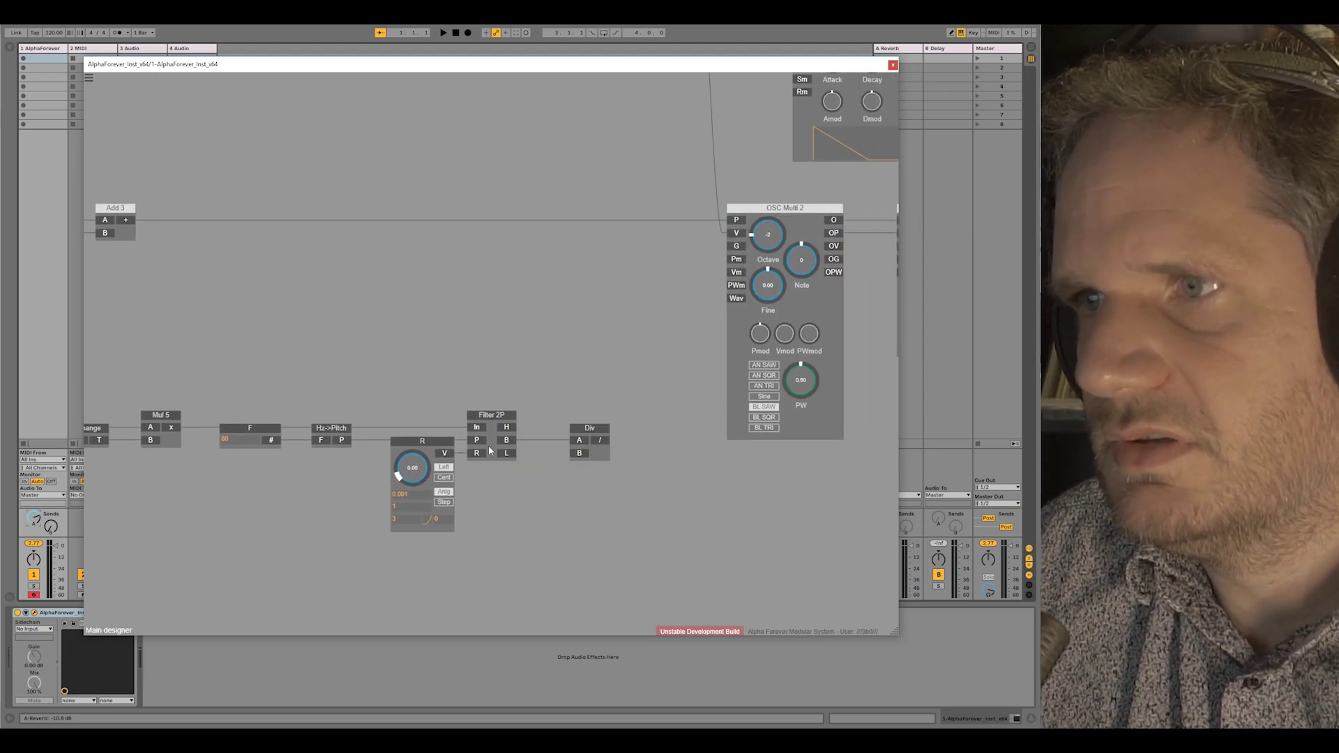
drag(506, 454, 554, 424)
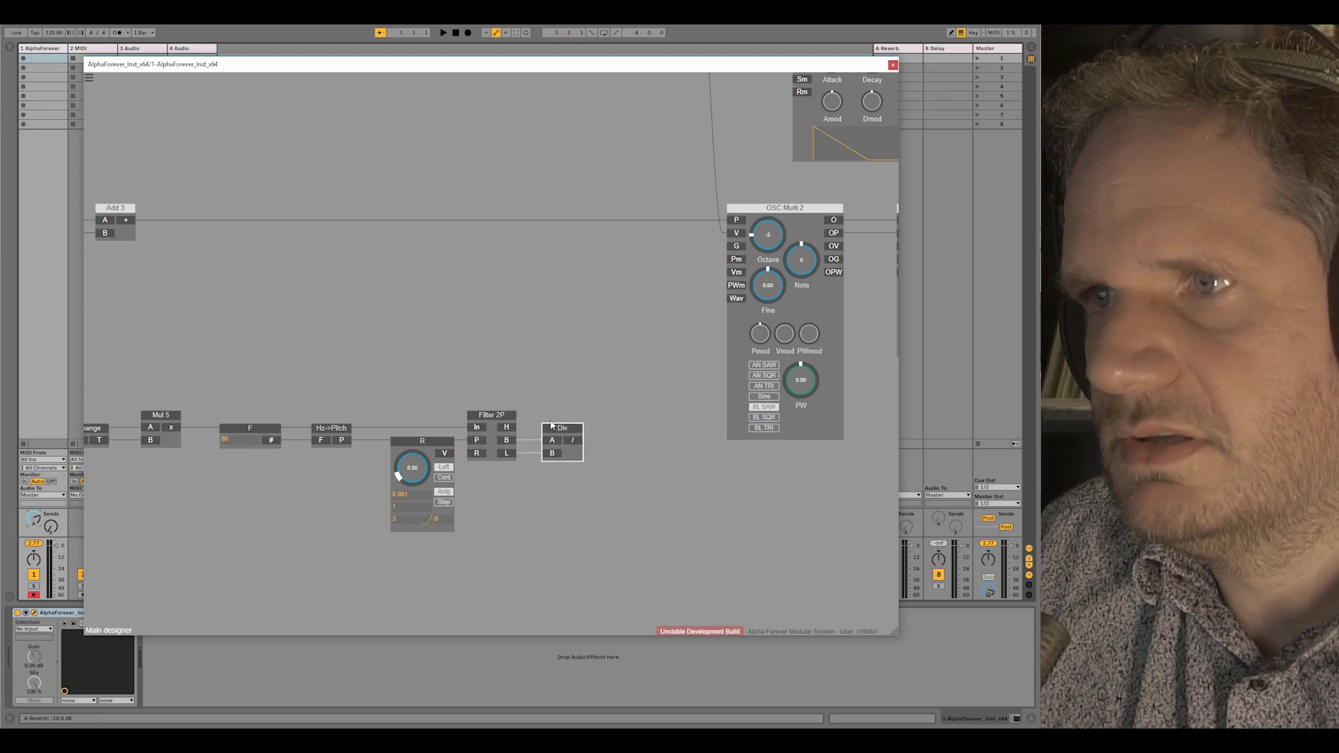
Step: Shift the whole lower module chain downward and connect Div's output to the output mixer
scroll(544, 375, down, 3)
scroll(252, 364, down, 4)
drag(257, 357, 414, 356)
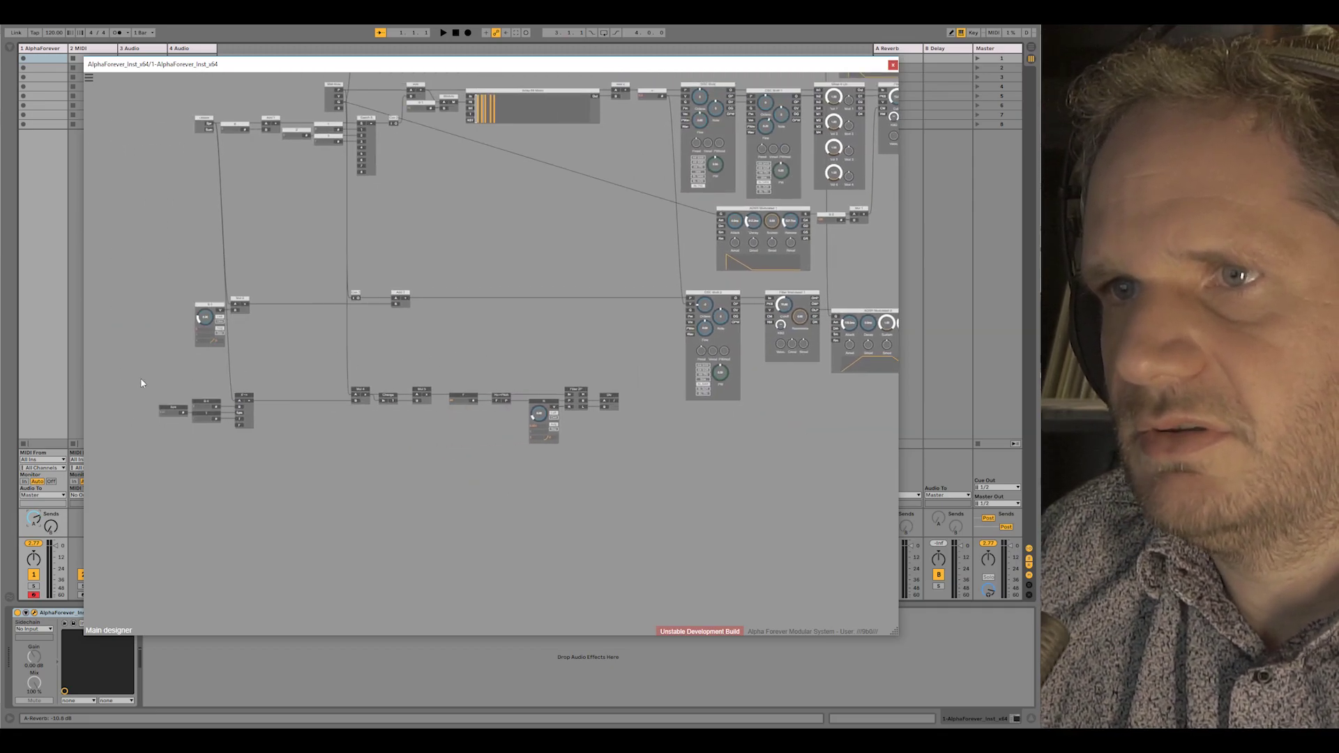
drag(647, 477, 404, 376)
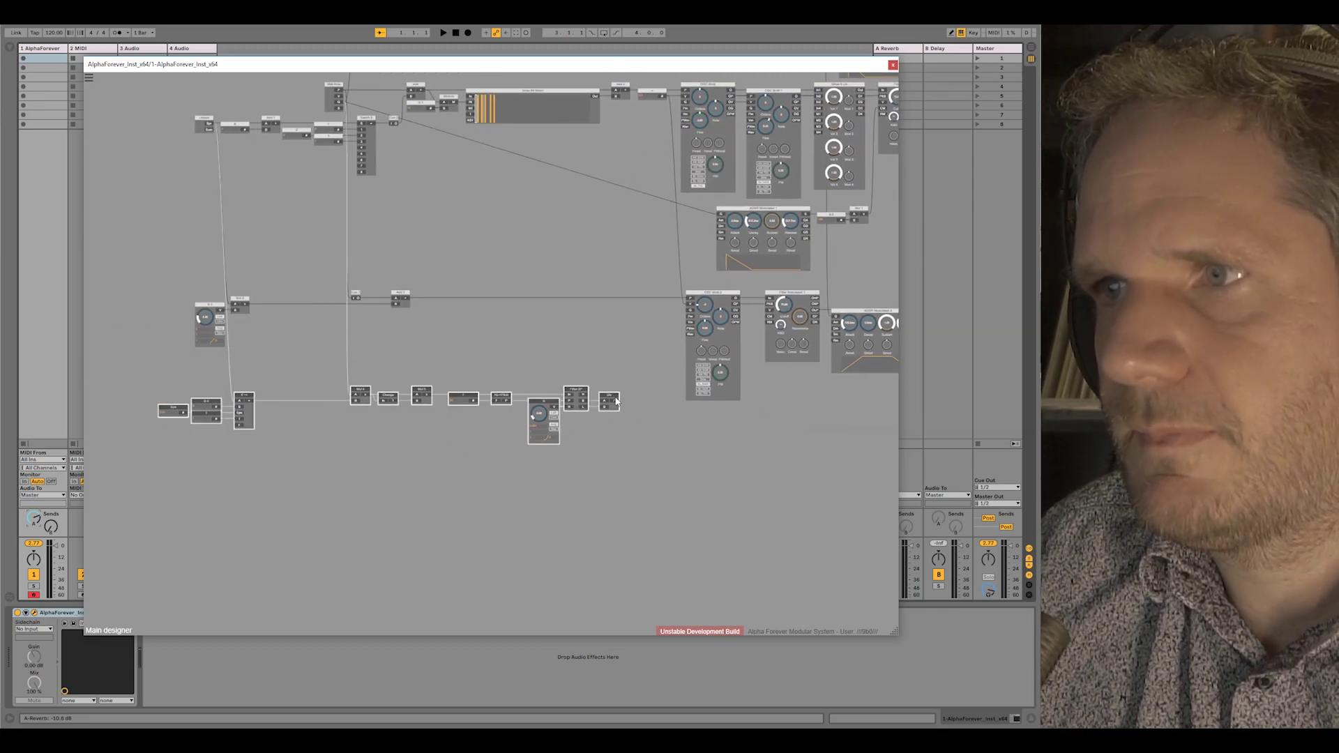
drag(615, 400, 615, 442)
drag(663, 455, 657, 146)
drag(264, 382, 421, 338)
scroll(417, 348, up, 3)
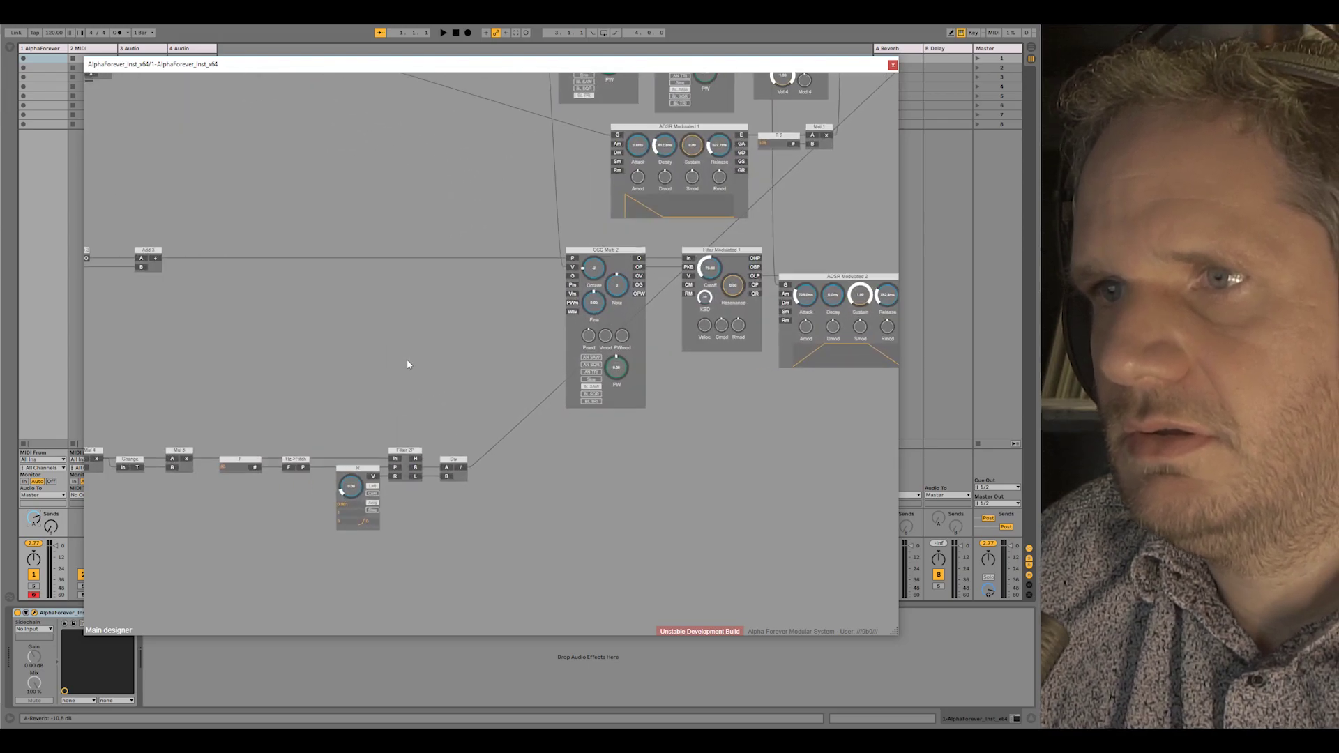
Step: Move the section from the F constant through Div farther along the row, freeing space after Mul 5
drag(373, 378, 625, 345)
scroll(505, 353, down, 2)
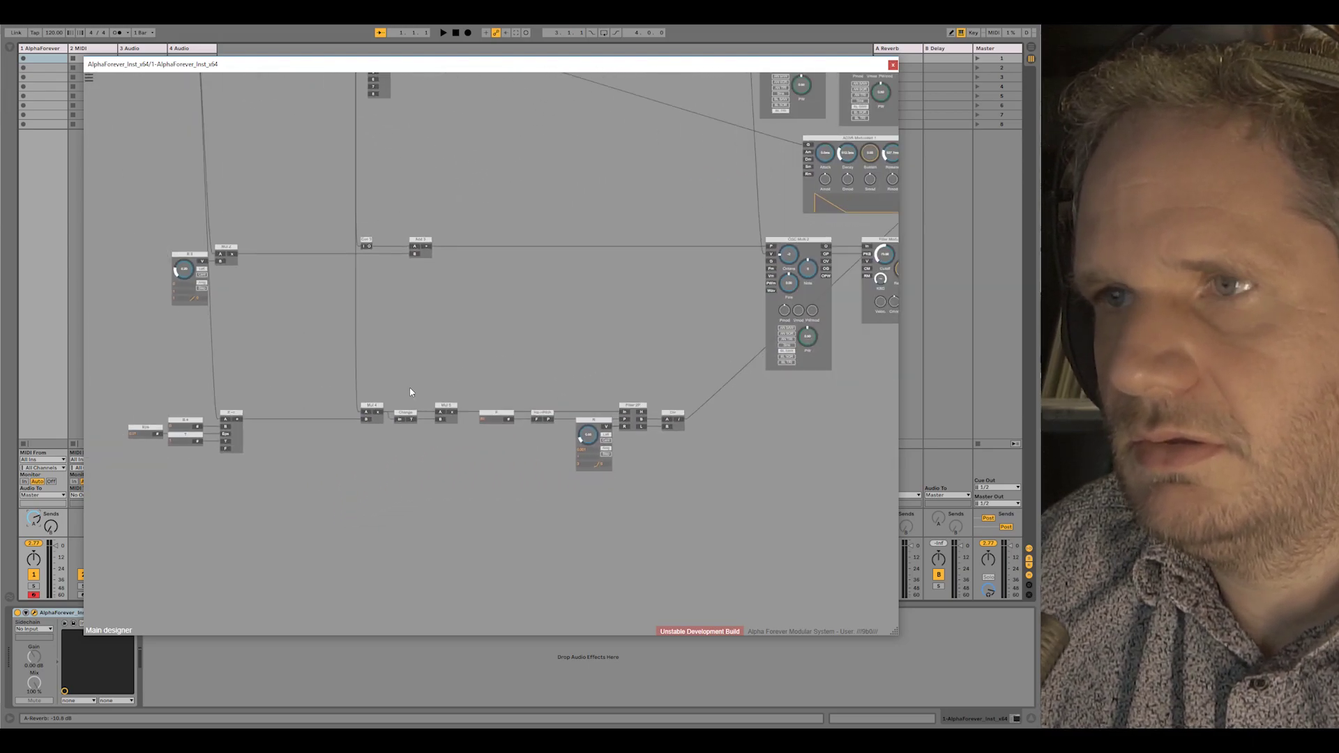
drag(467, 391, 696, 495)
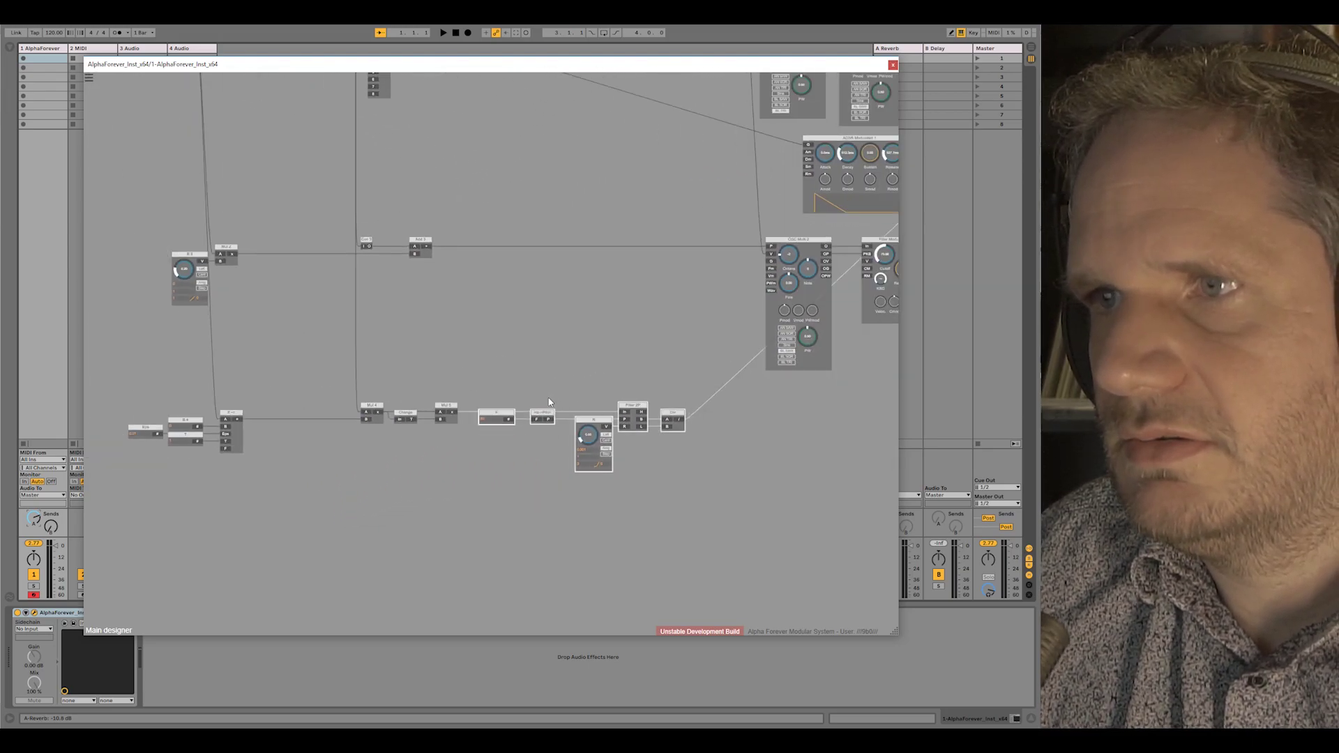
drag(554, 416, 622, 417)
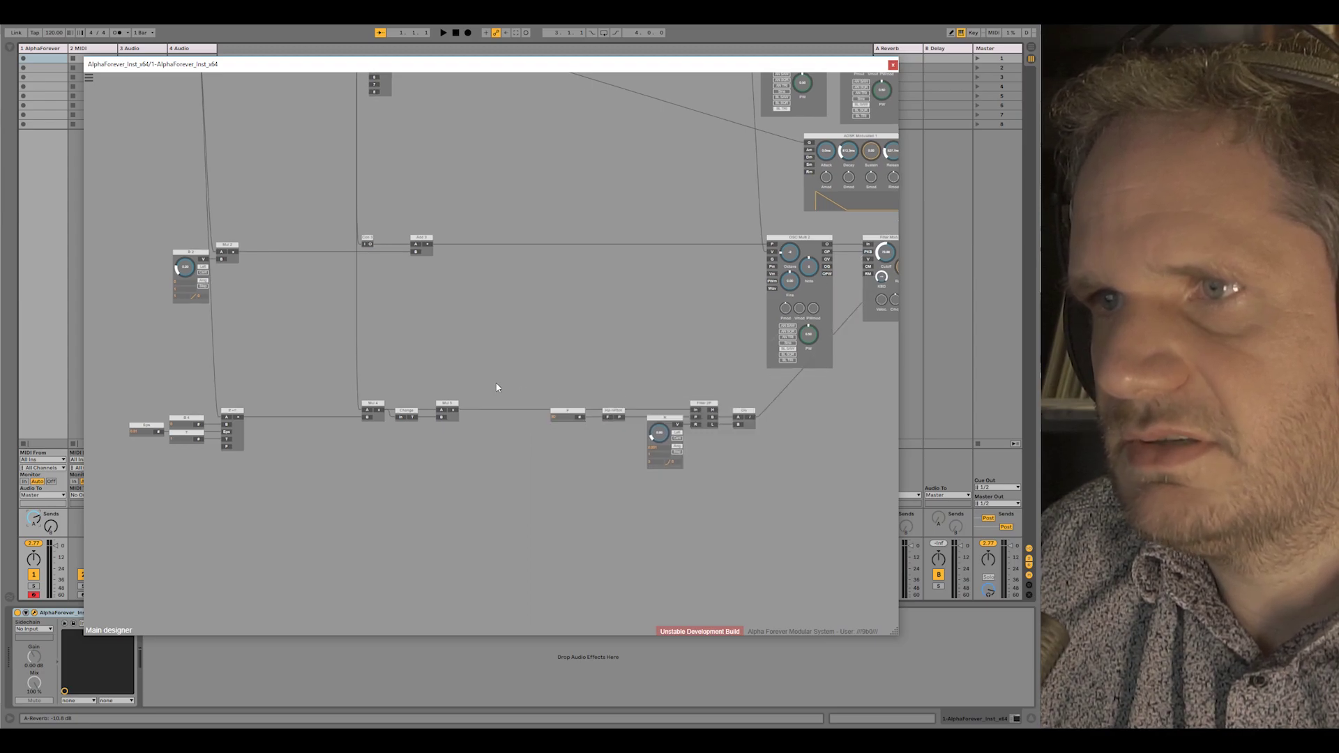
Step: Insert an Env. follower Modulated on Mul 5's output and adjust its Release knob
scroll(490, 396, up, 1)
right_click(445, 419)
text(foll)
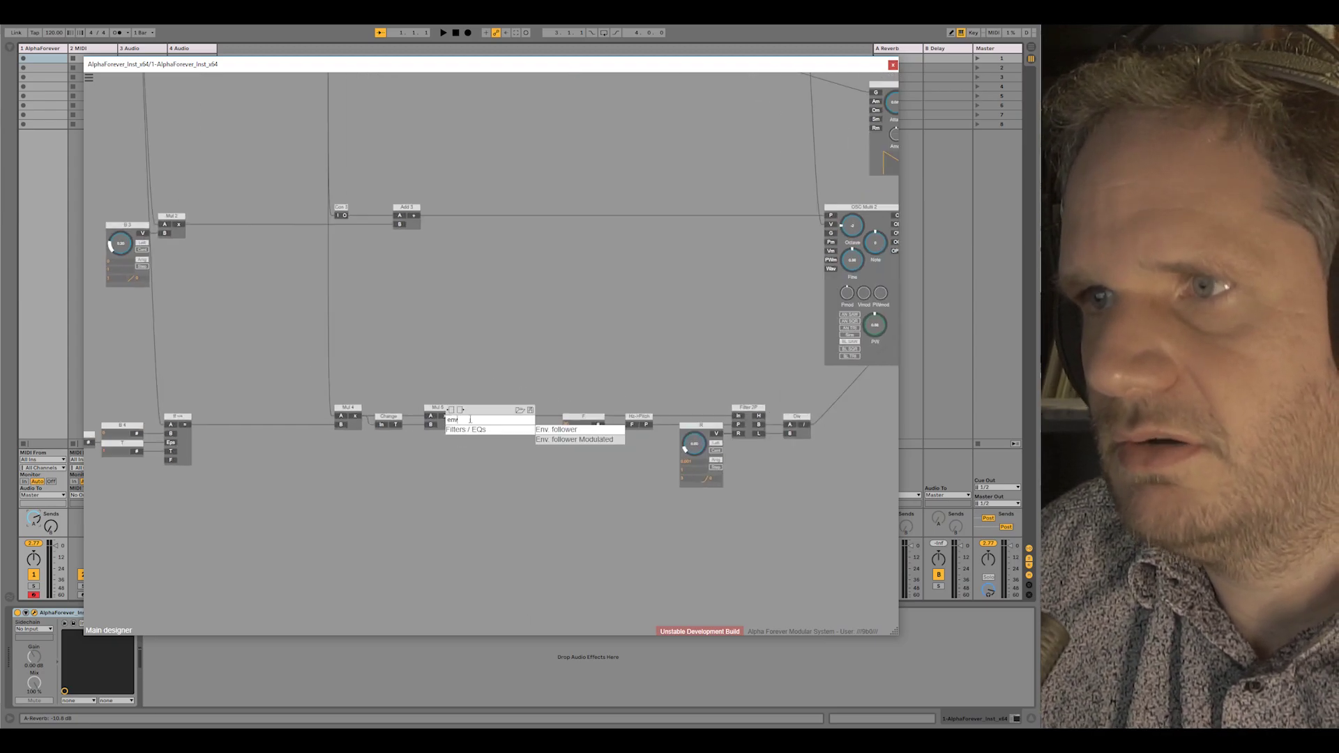
click(558, 440)
drag(532, 410, 378, 360)
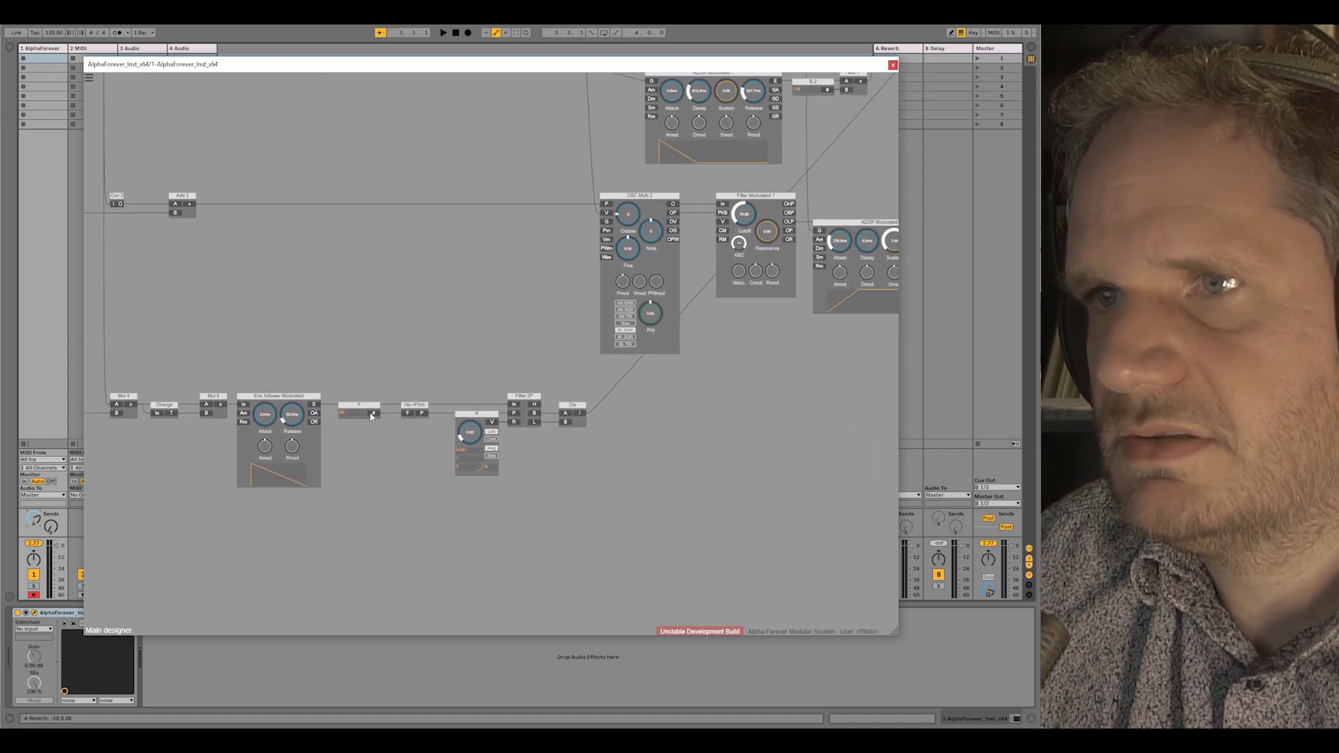
drag(292, 417, 287, 418)
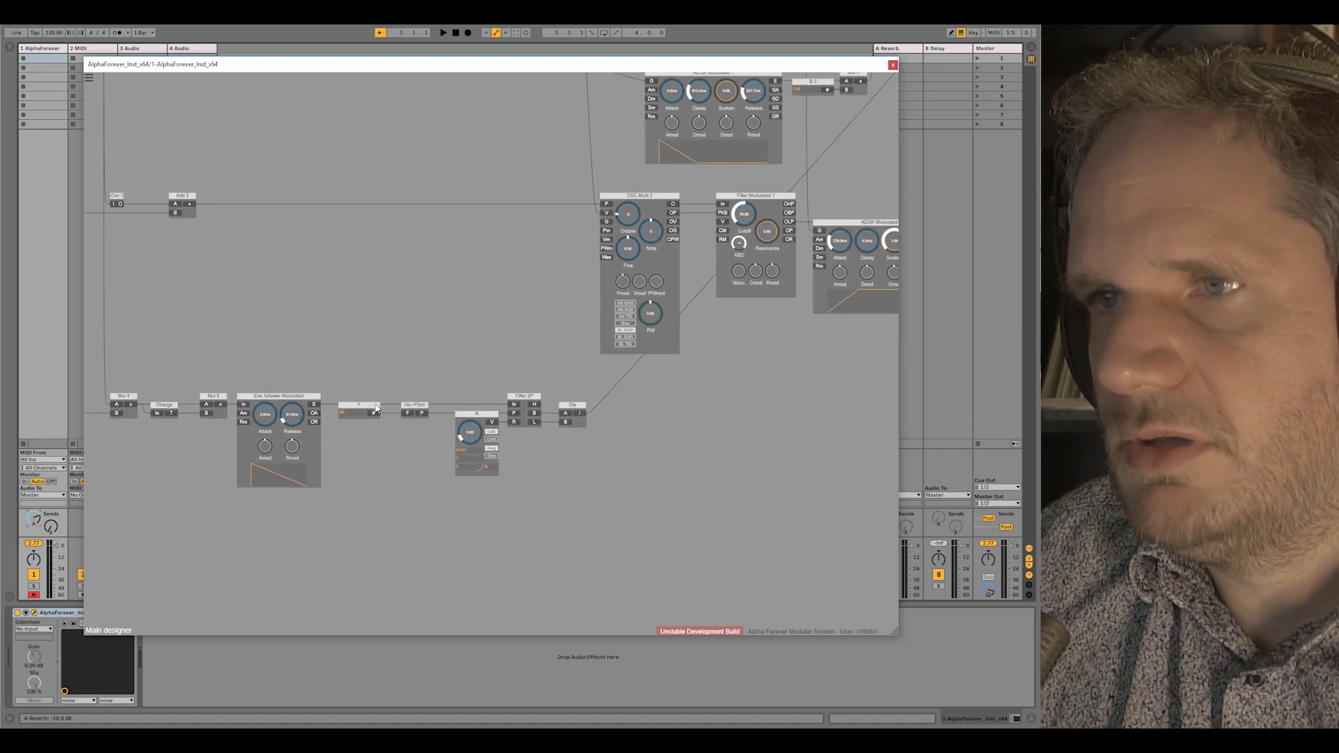
Step: Move Hz->Pitch through Div farther along the row and insert a Crossfade between the F constant and Hz->Pitch
drag(391, 384, 631, 507)
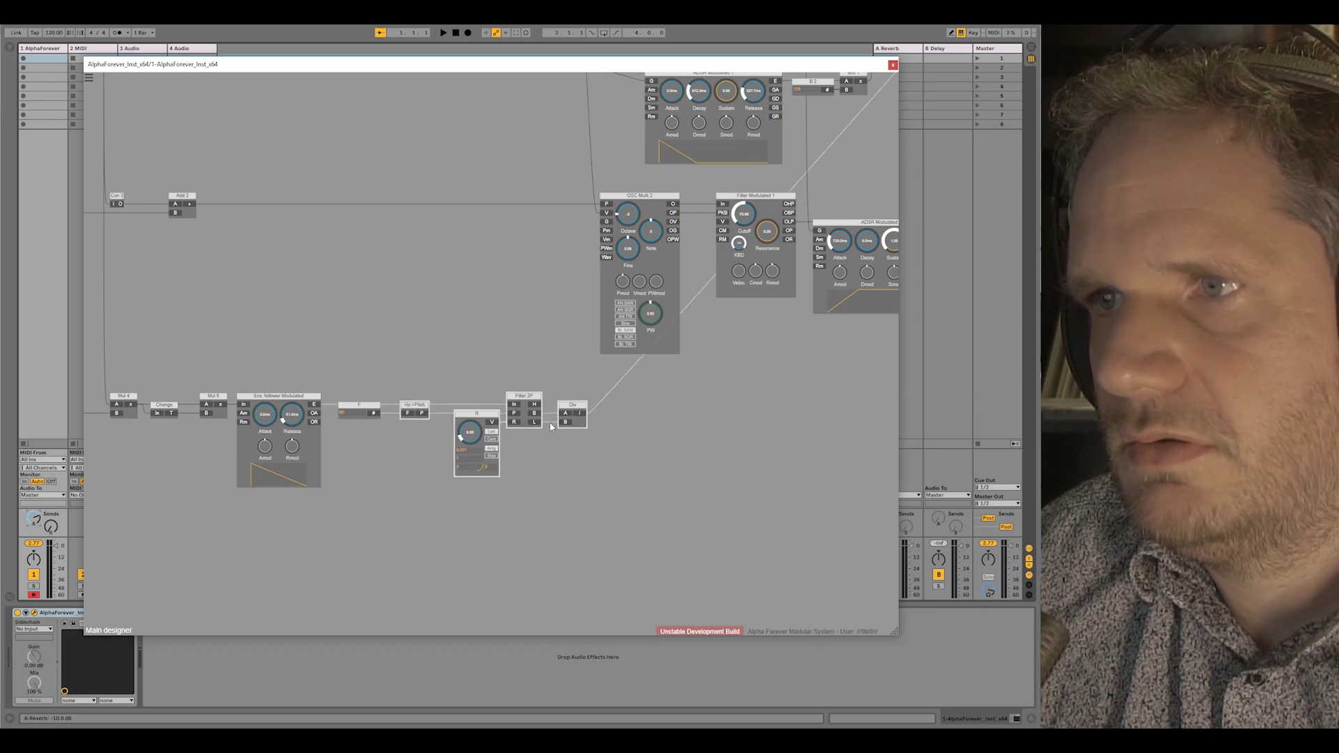
drag(531, 399, 668, 399)
click(429, 431)
double_click(429, 430)
text(cross)
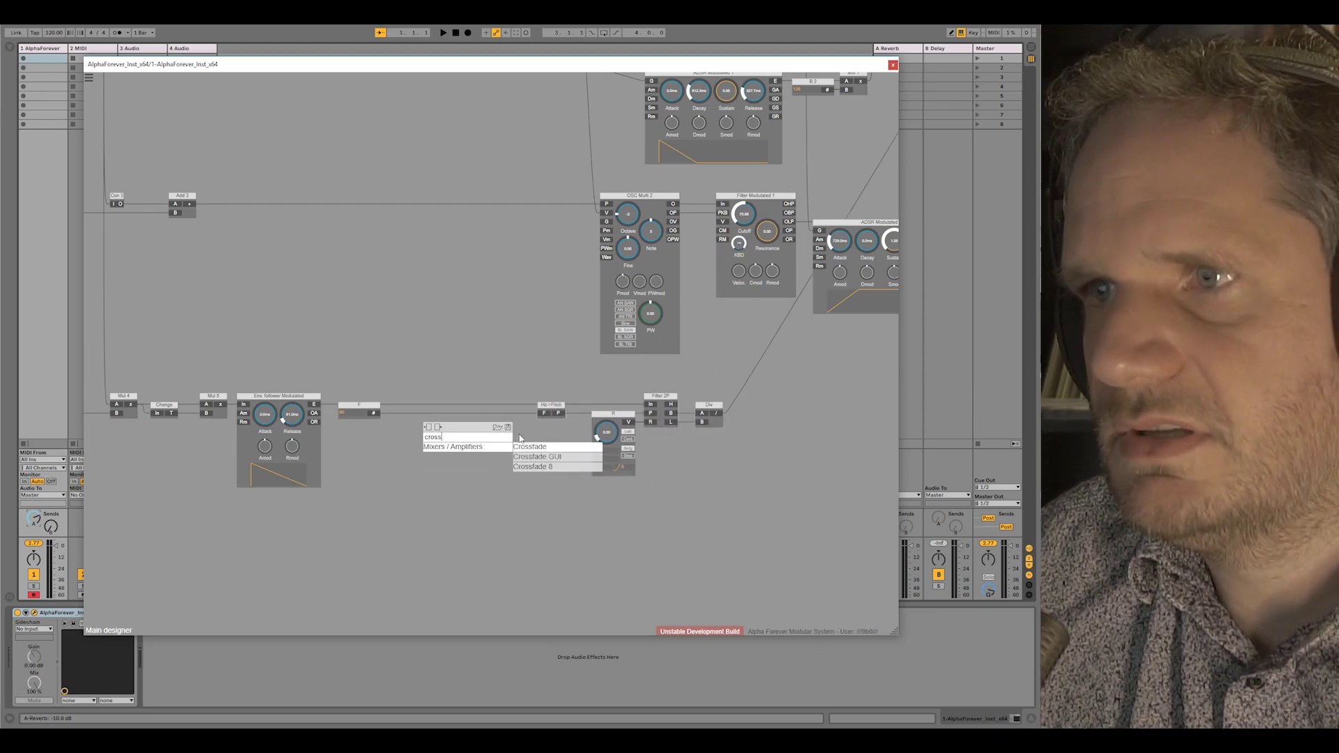
click(530, 447)
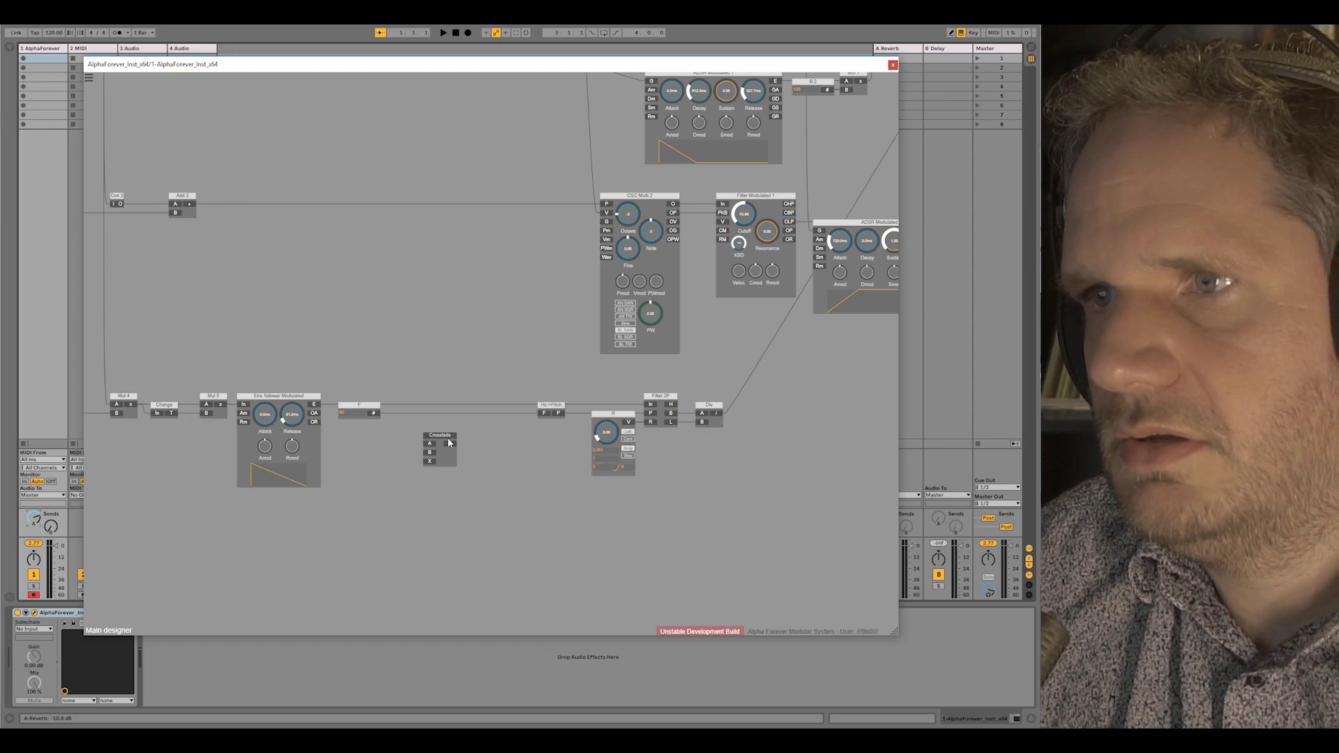
drag(505, 421, 544, 413)
drag(446, 436, 487, 406)
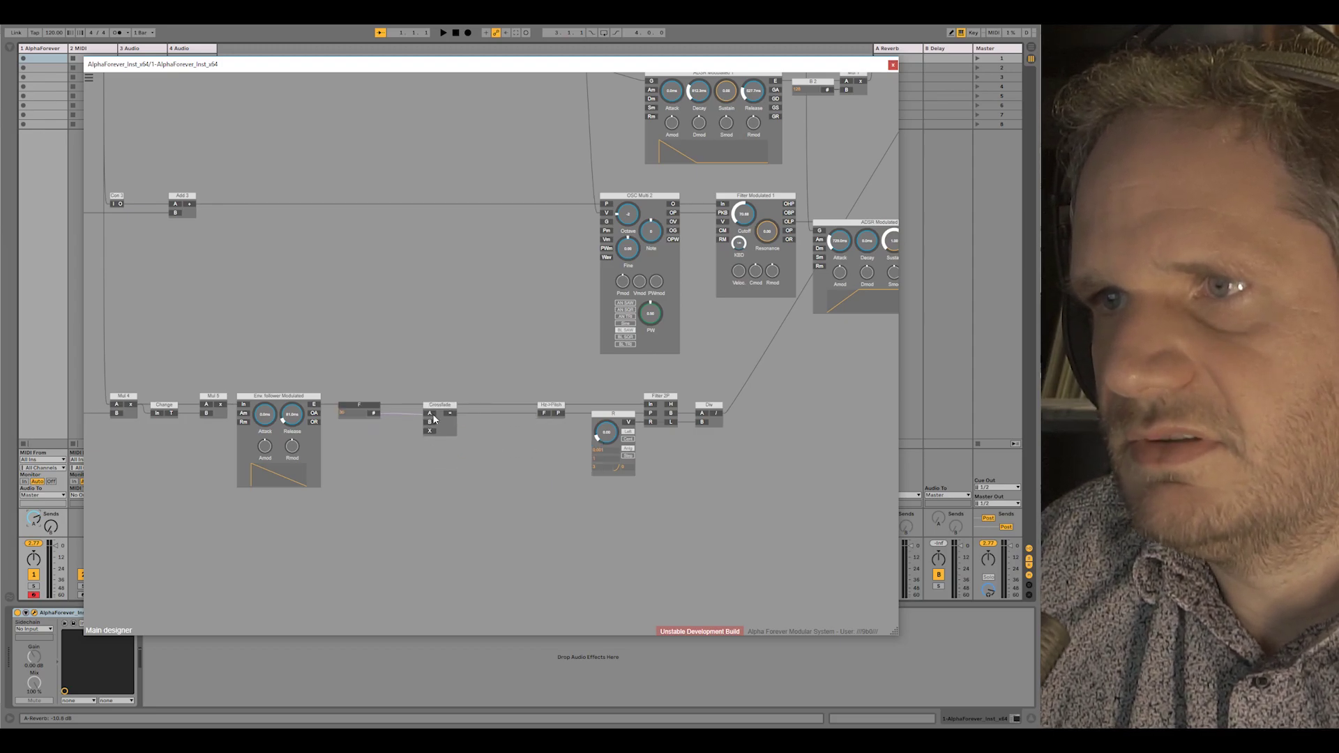
drag(446, 433, 448, 434)
Step: Add a constant to the Crossfade's B input and set it to 150
double_click(480, 423)
click(416, 423)
text(150)
key(Return)
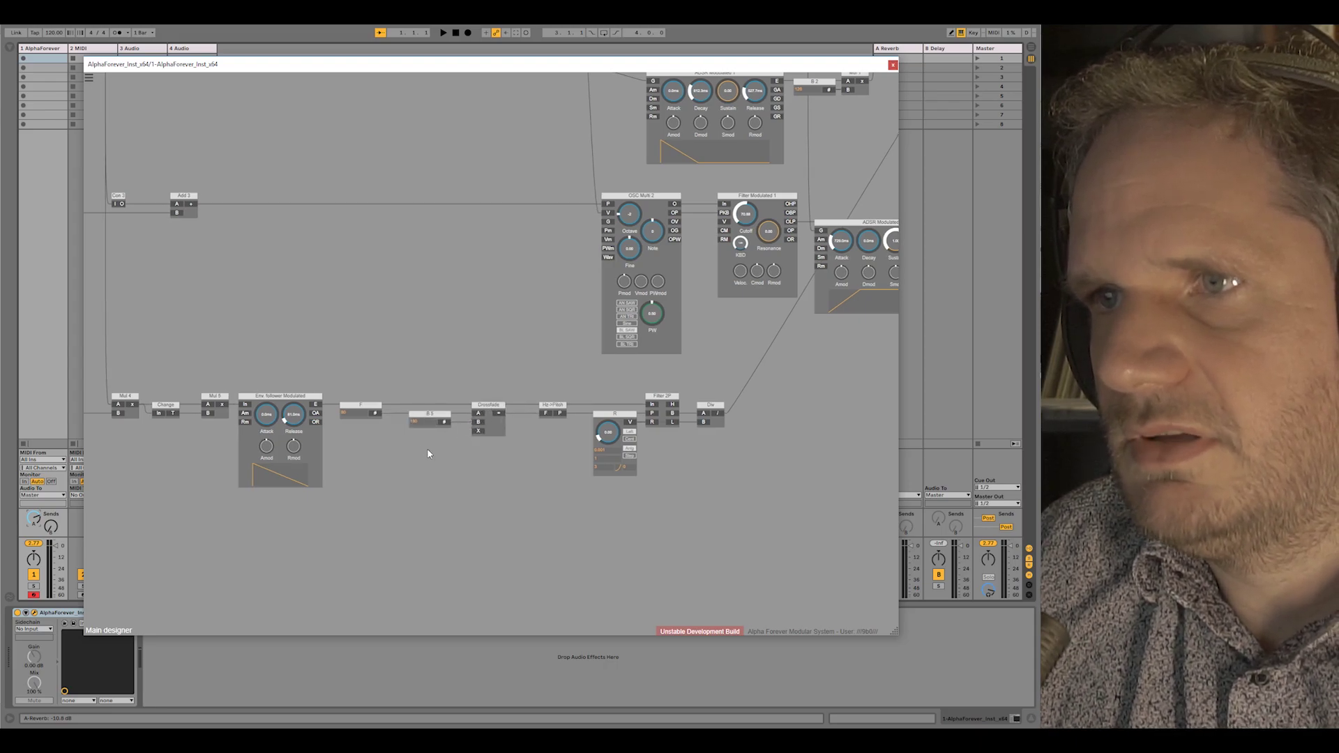
Step: Connect the envelope follower's E output to the Crossfade's X input through a Con module placed below the F constant
drag(317, 405, 434, 425)
drag(316, 404, 349, 429)
mouse_move(508, 463)
click(604, 547)
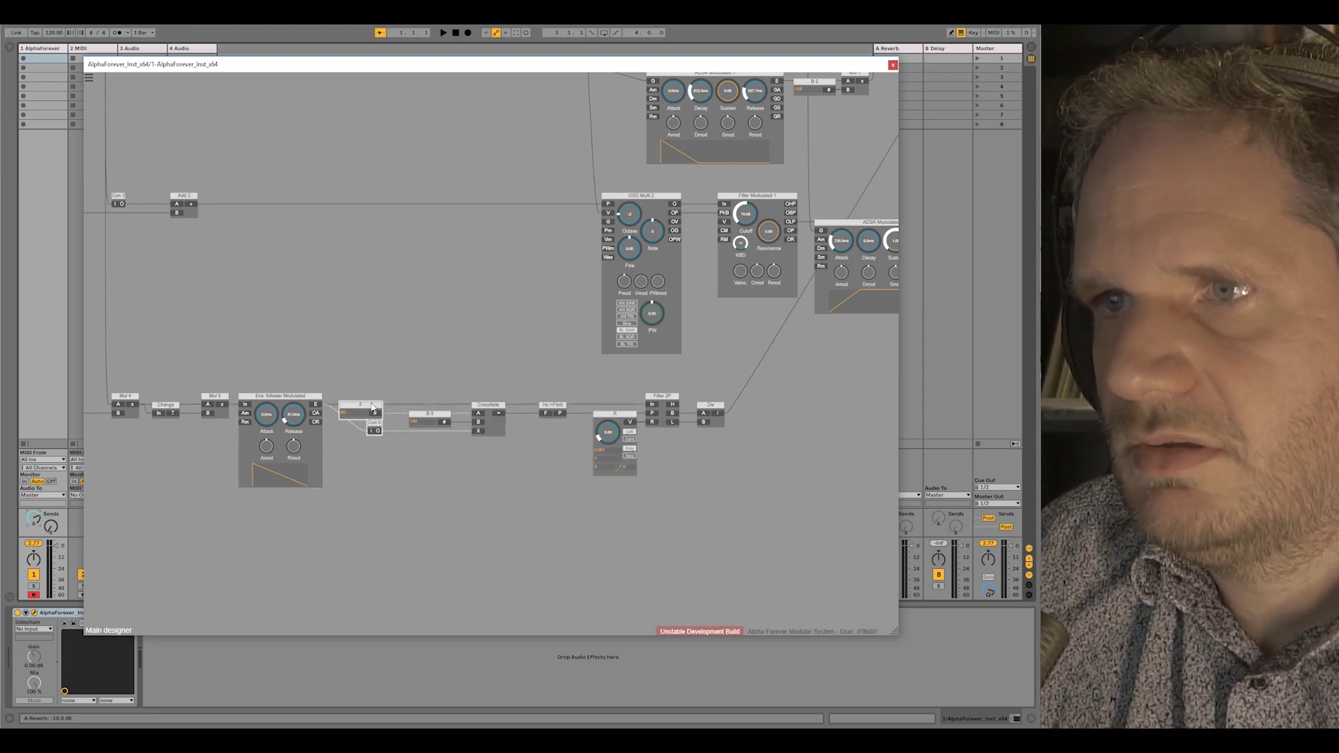
click(382, 360)
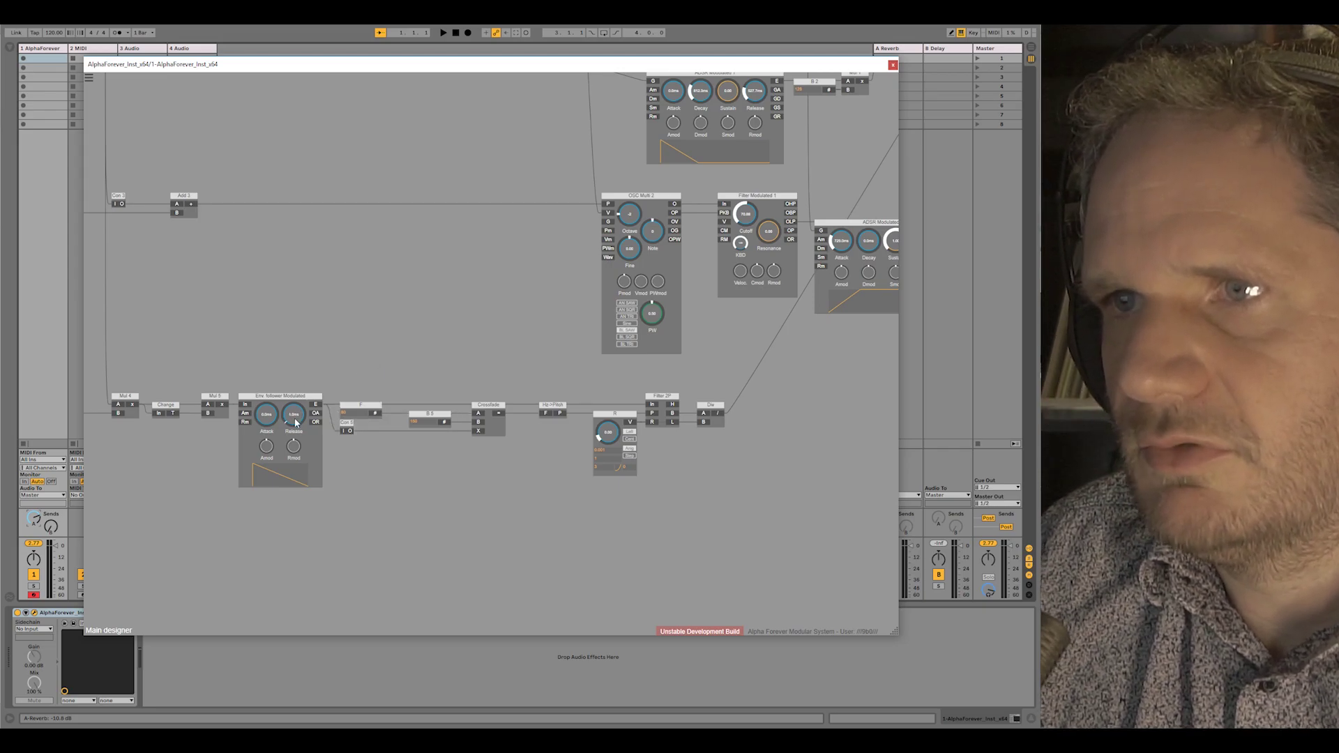
Step: Turn down the output mixer's first two volumes to isolate the new resonant layer
scroll(358, 345, down, 2)
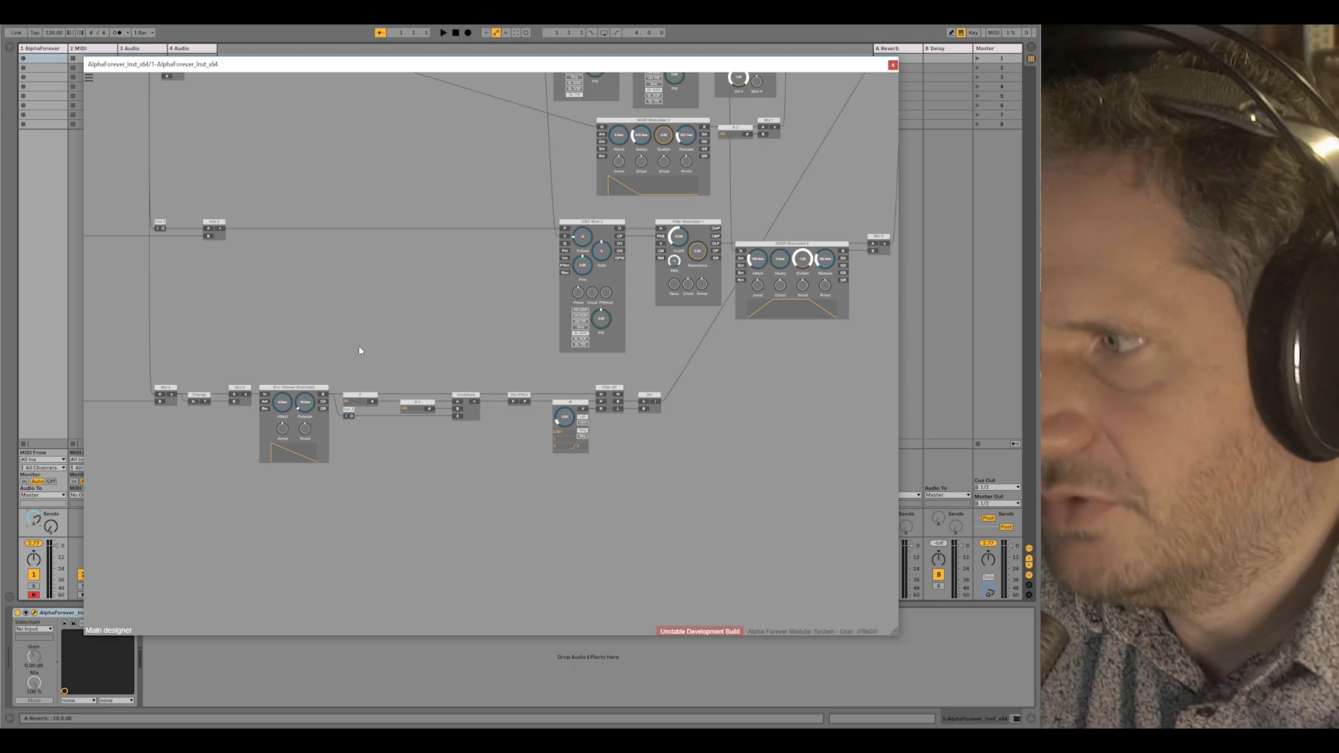
scroll(382, 340, down, 2)
drag(413, 328, 311, 374)
drag(716, 138, 721, 200)
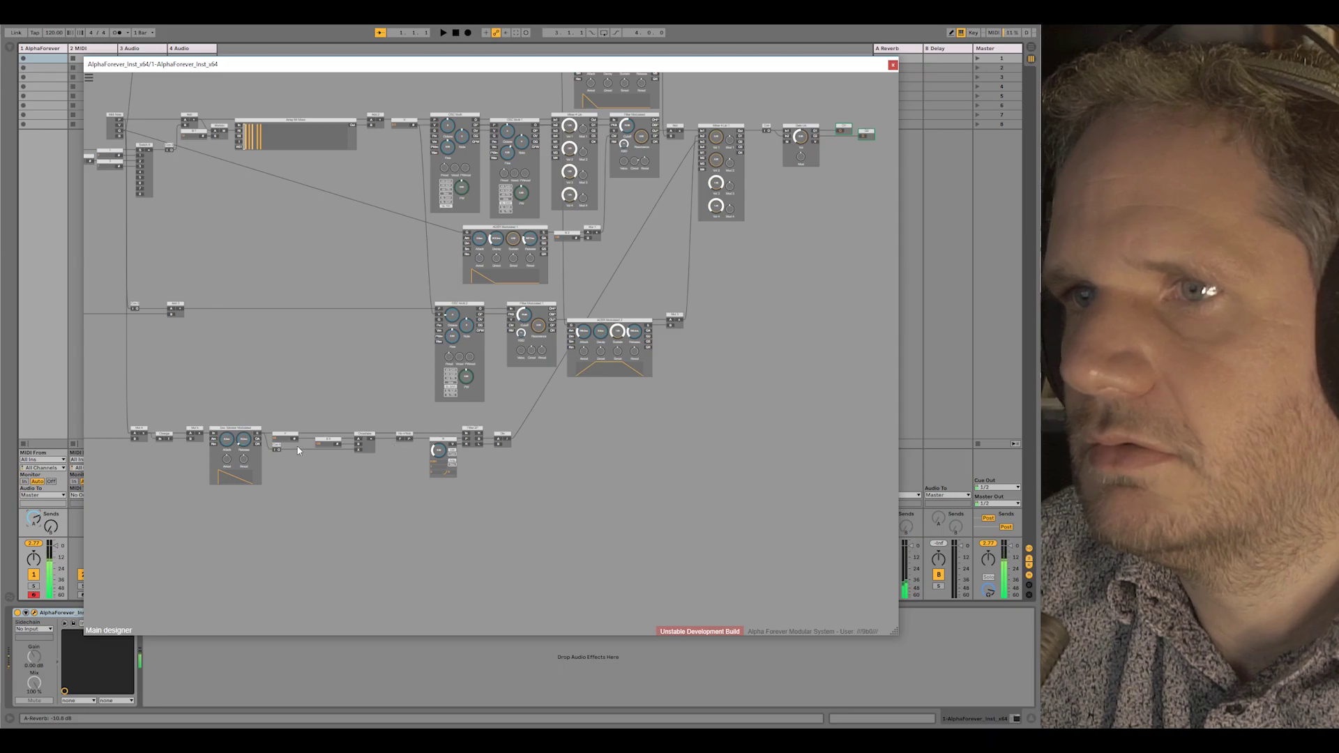
Step: Edit the Crossfade's B constant and set the F constant on its A input to 60
scroll(309, 455, up, 3)
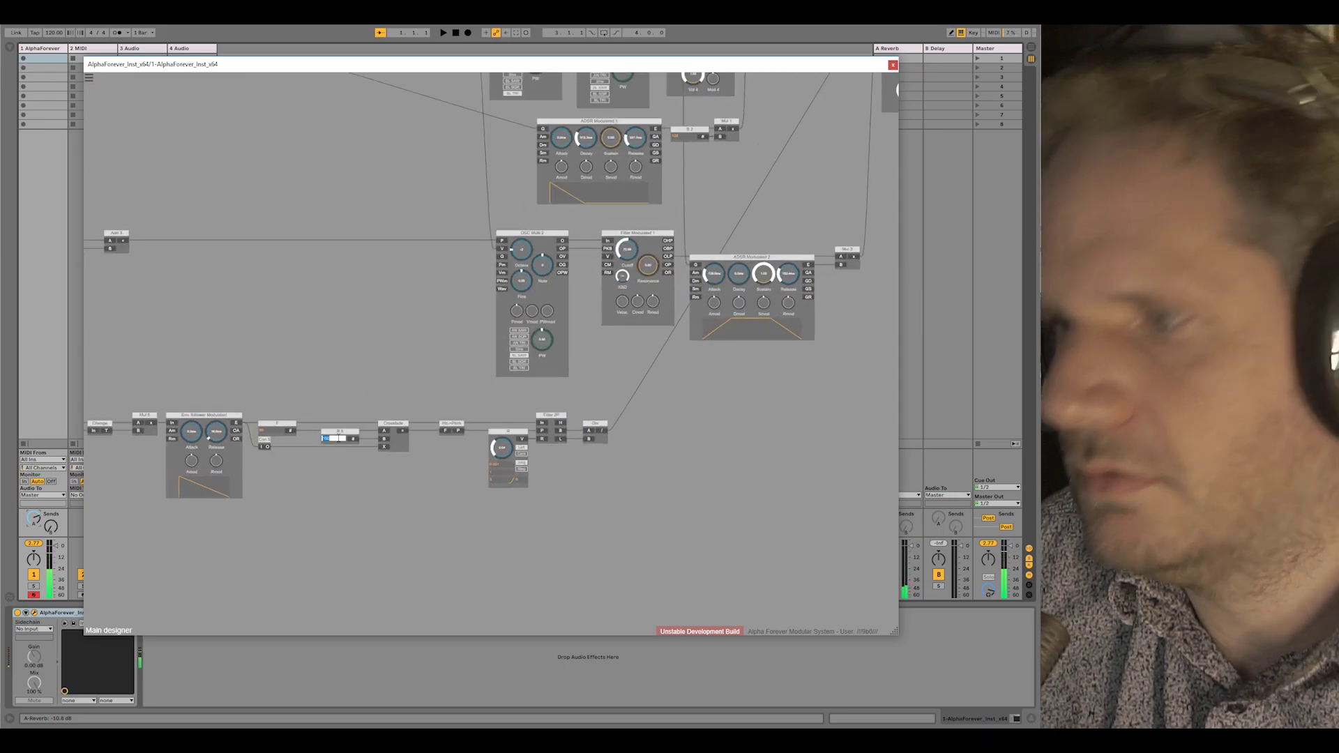
key(Return)
double_click(272, 430)
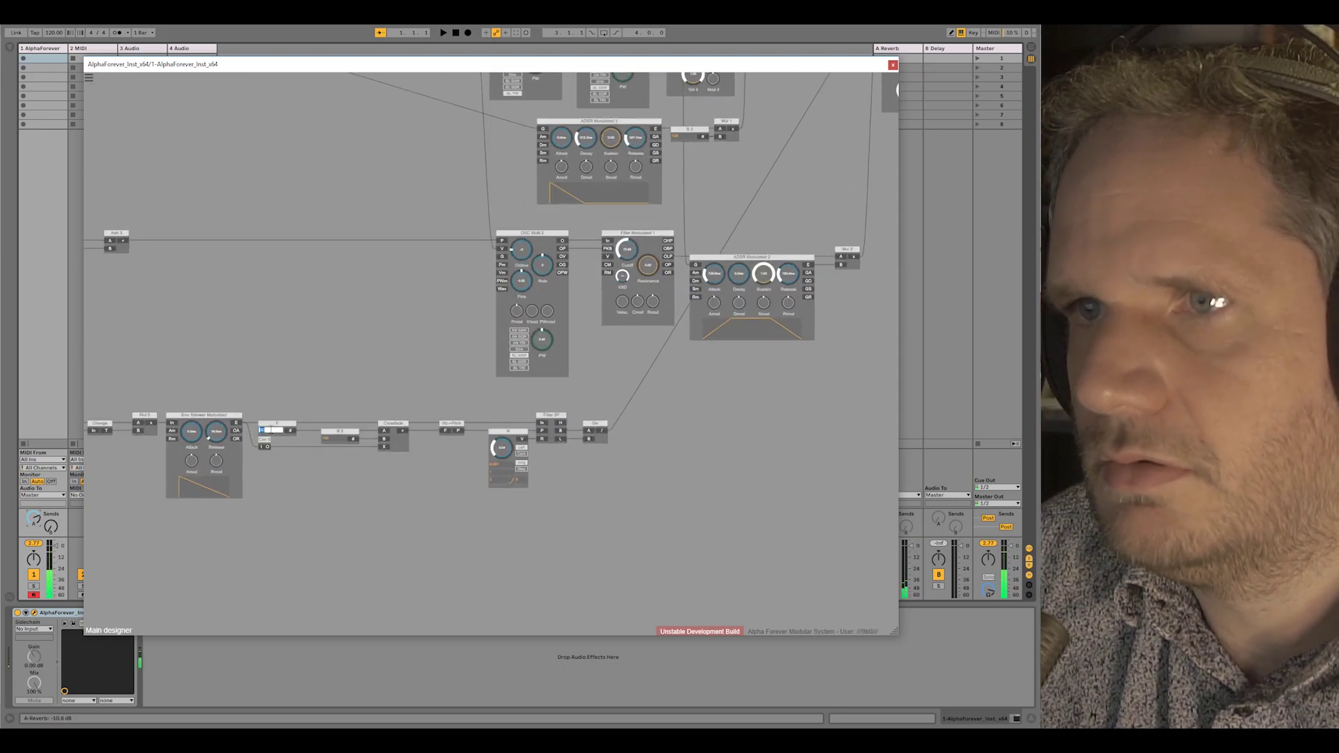
text(60)
key(Return)
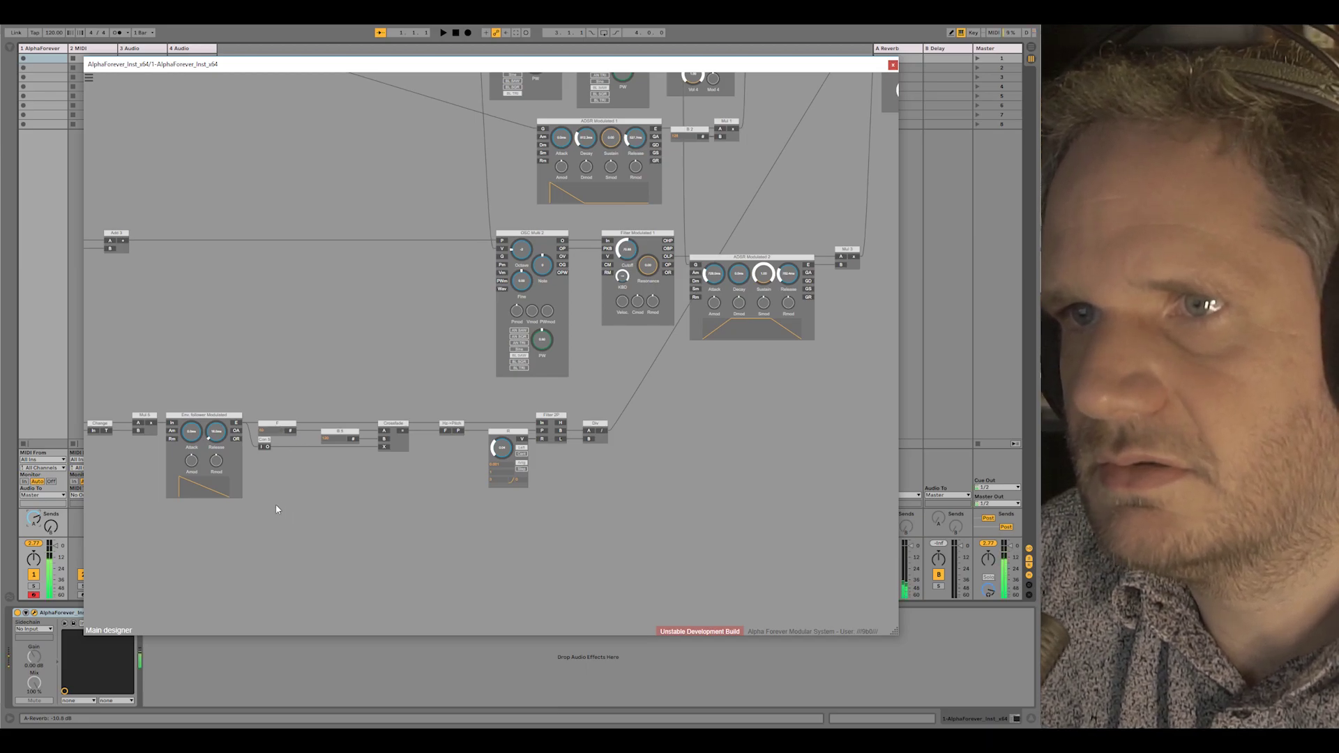
Step: Raise Vol 1 and Vol 2 on the output mixer and rebalance the layer levels
scroll(831, 186, down, 3)
scroll(556, 309, up, 3)
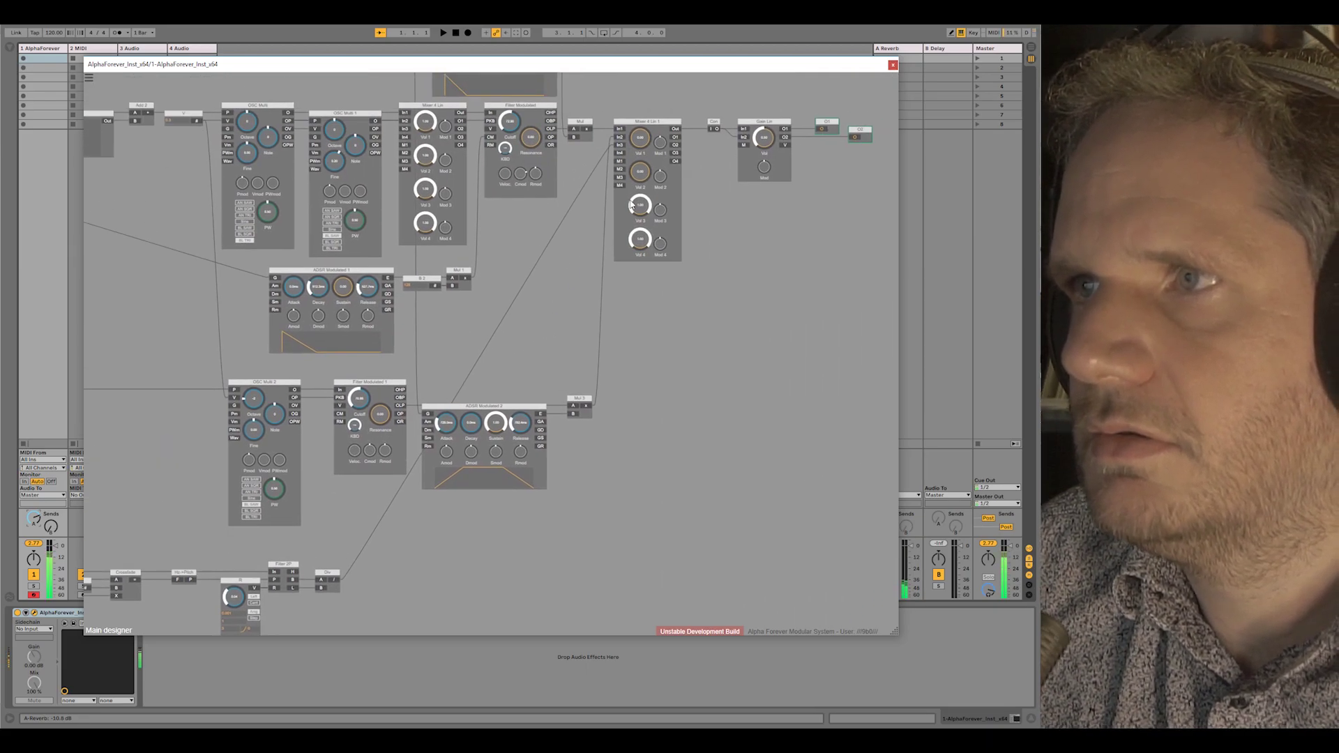
drag(643, 144, 646, 44)
drag(642, 171, 663, 43)
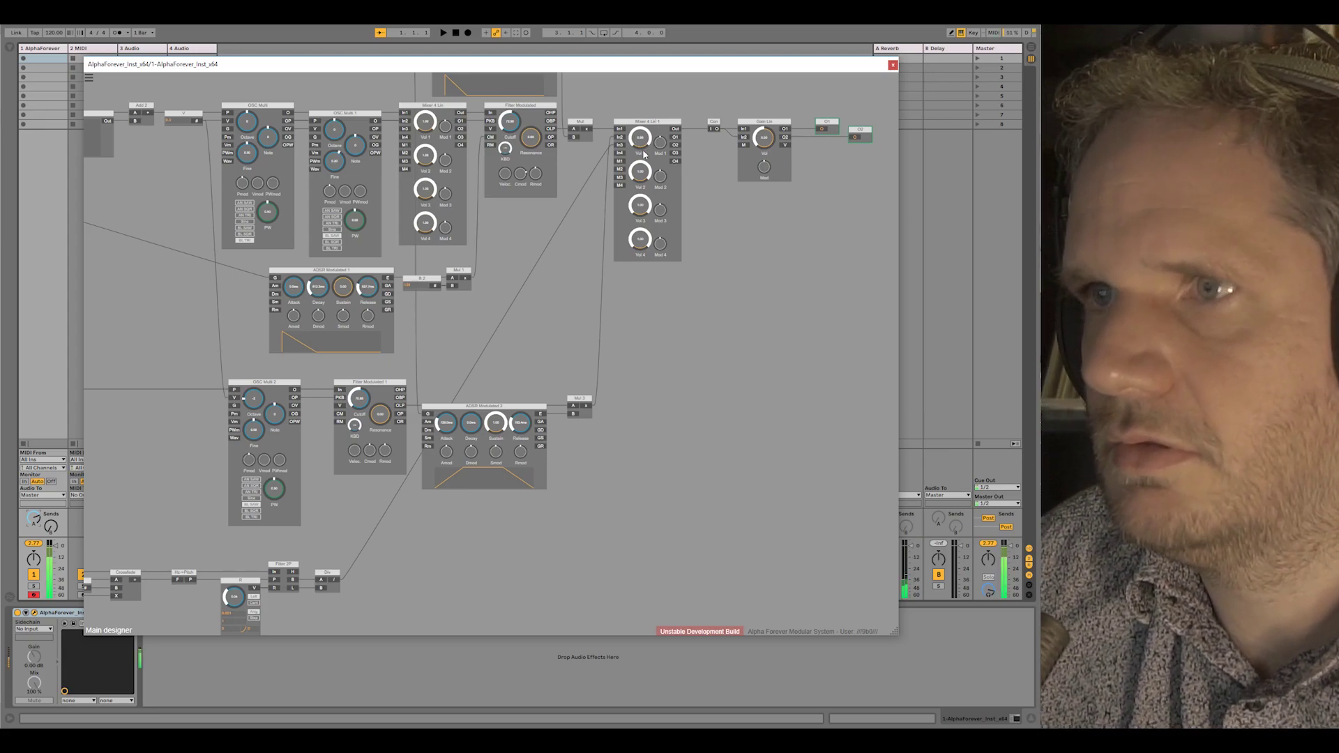
drag(641, 150, 642, 192)
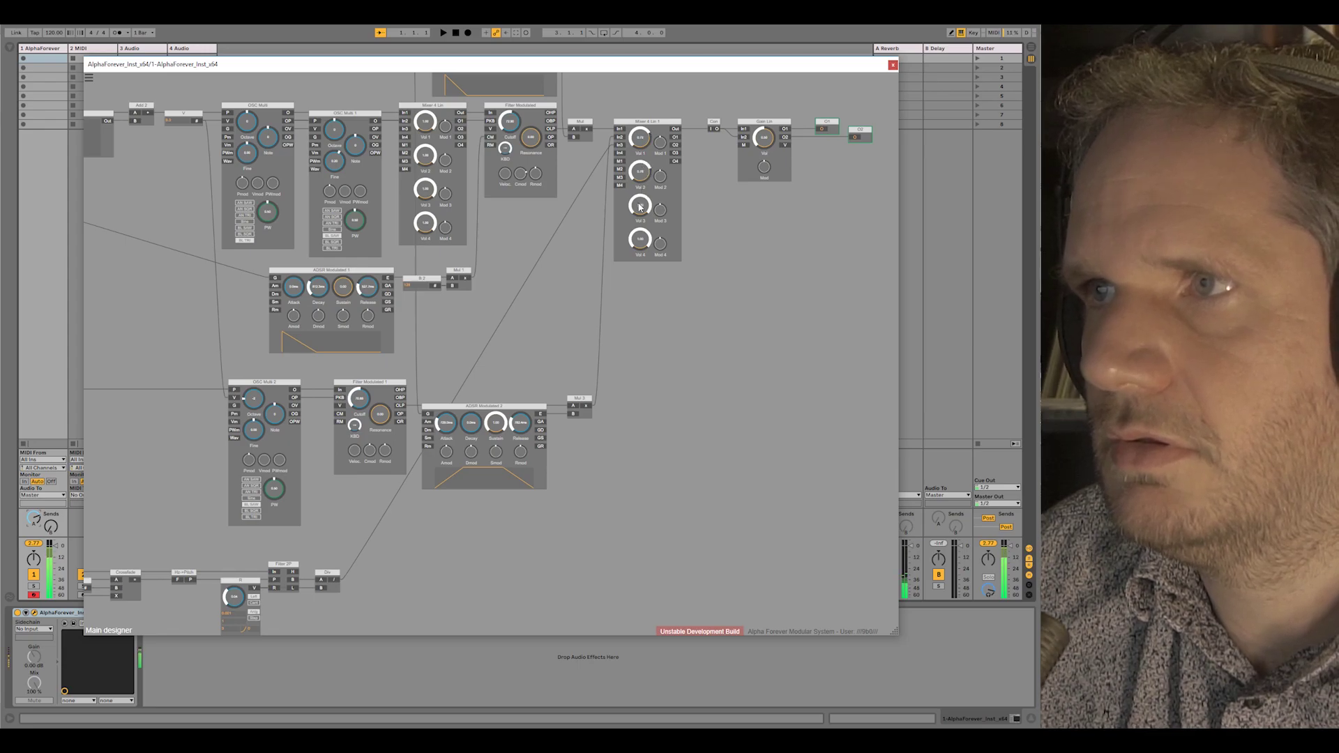
Step: Increase the Attack of the upper ADSR Modulated and adjust the Note knob of OSC Multi 1
drag(486, 542, 640, 465)
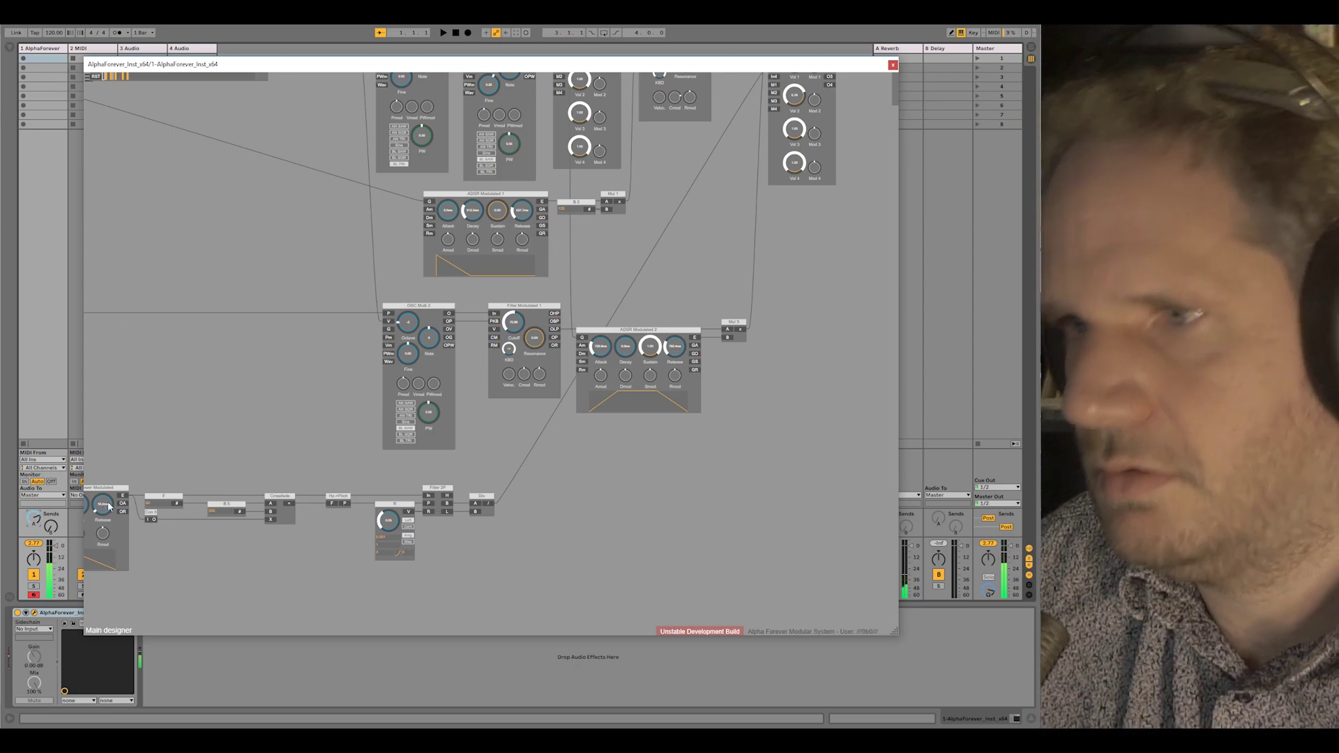
drag(240, 271, 322, 521)
drag(687, 208, 702, 168)
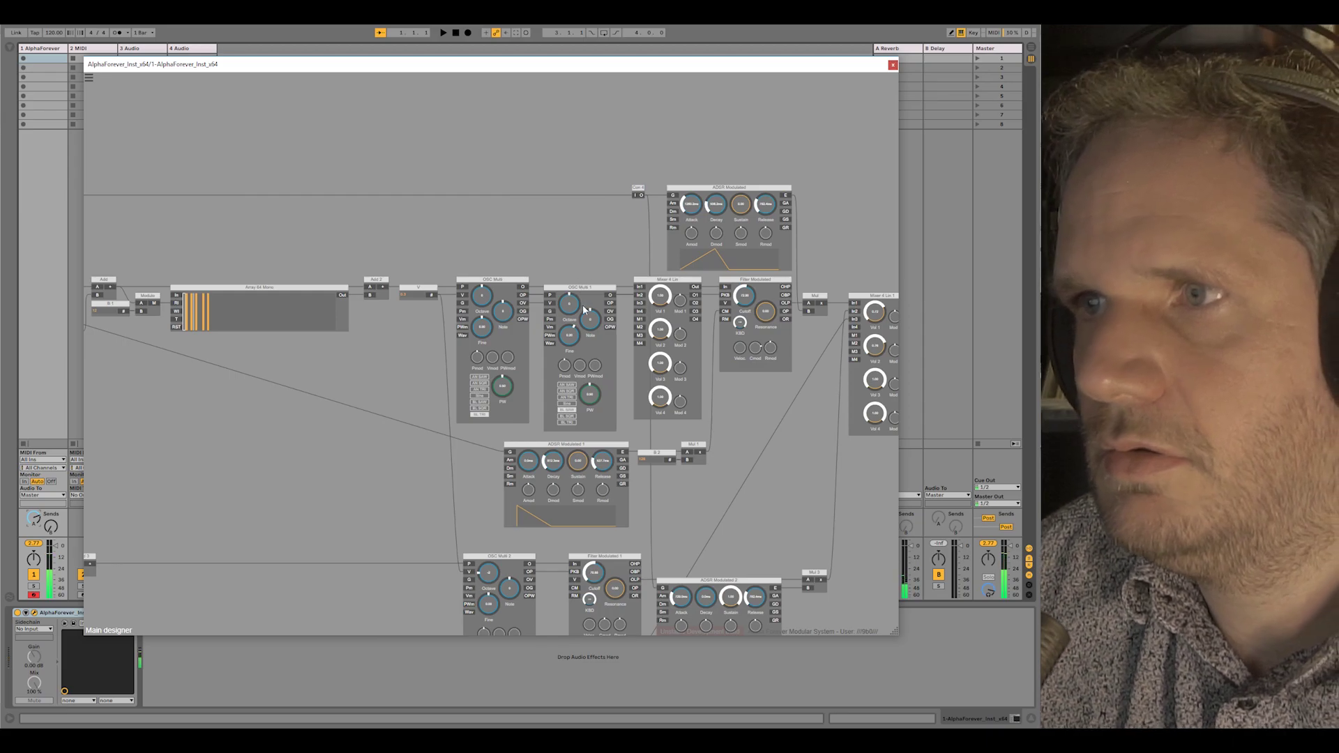
drag(590, 319, 591, 326)
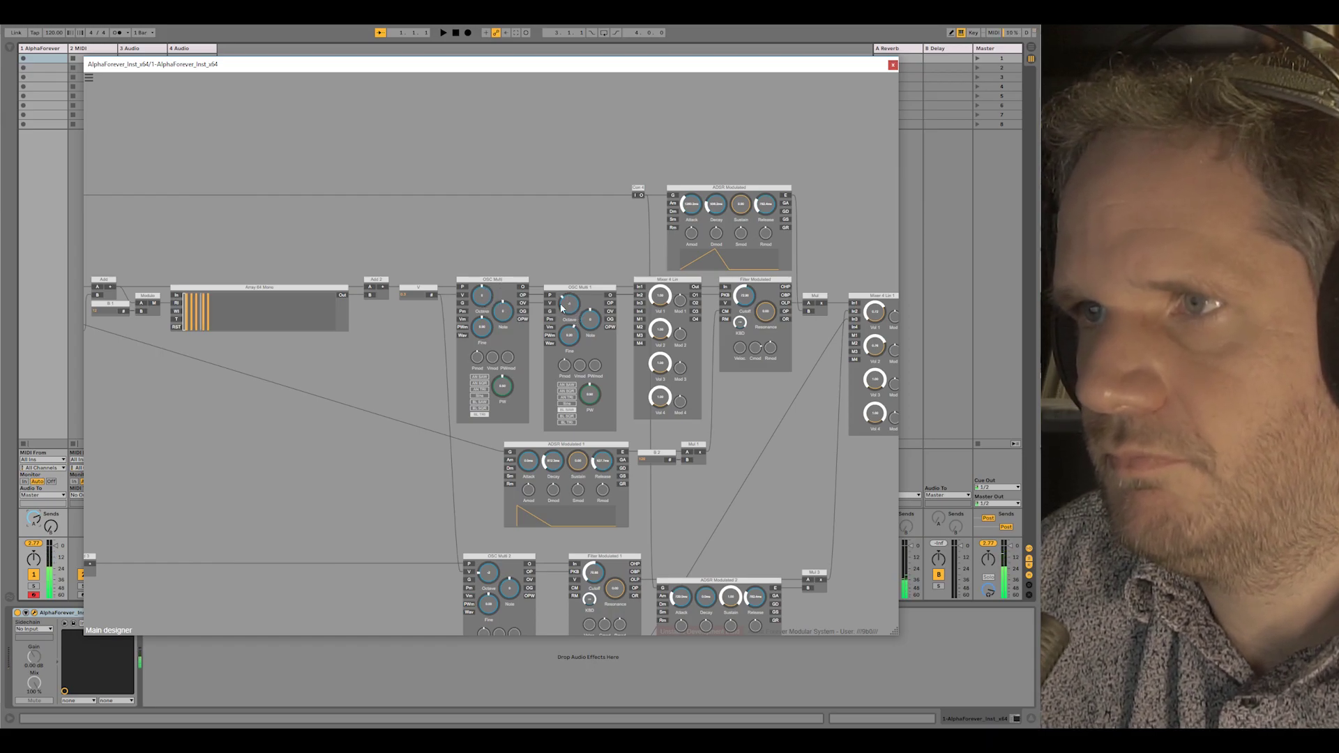
Step: Move the MIDI input modules and Array 64 Mono away from Add 2, widening the gap between them
scroll(631, 258, down, 2)
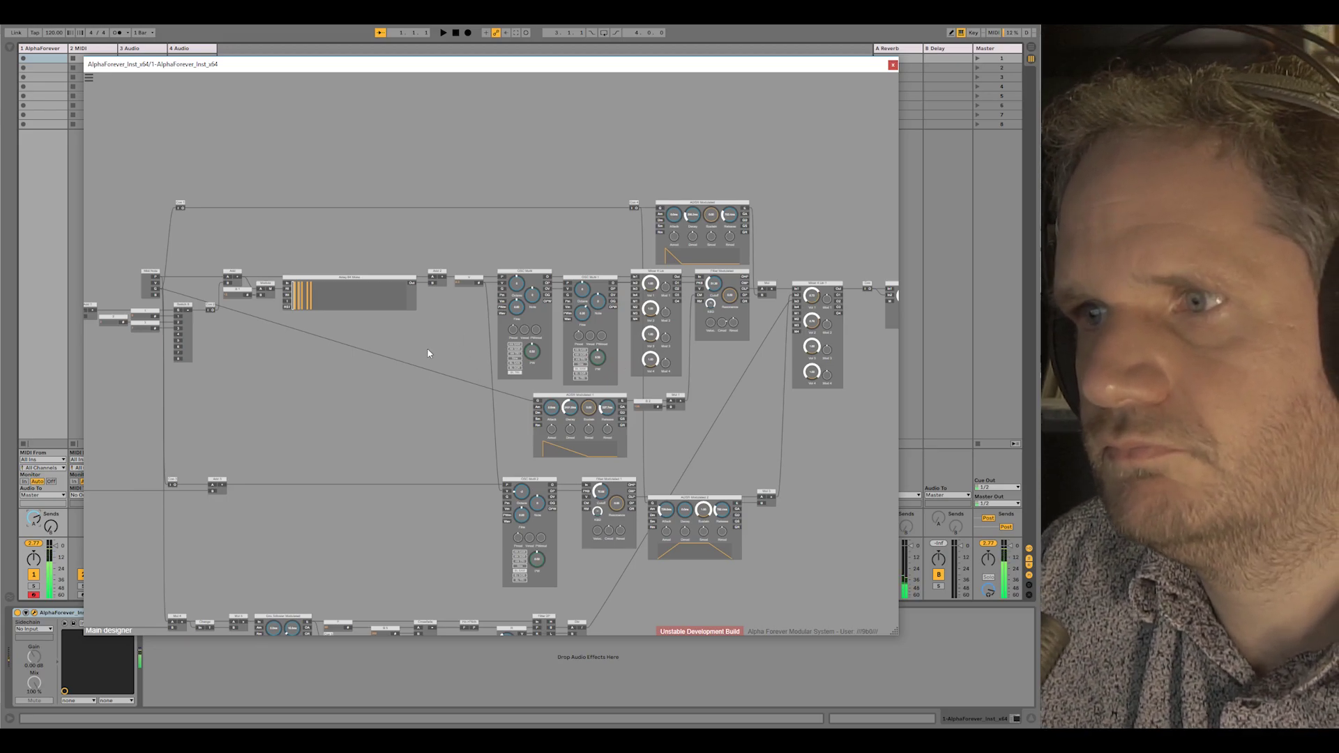
scroll(373, 482, down, 3)
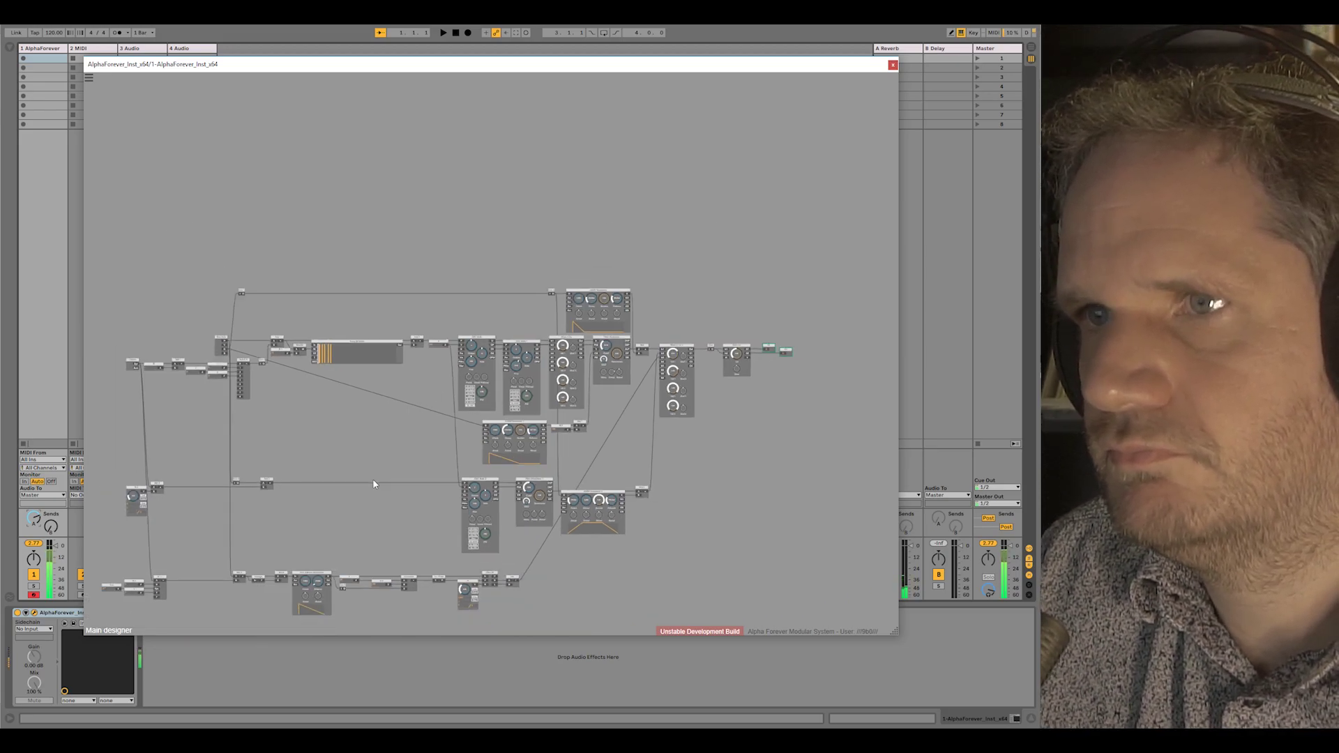
scroll(306, 460, up, 5)
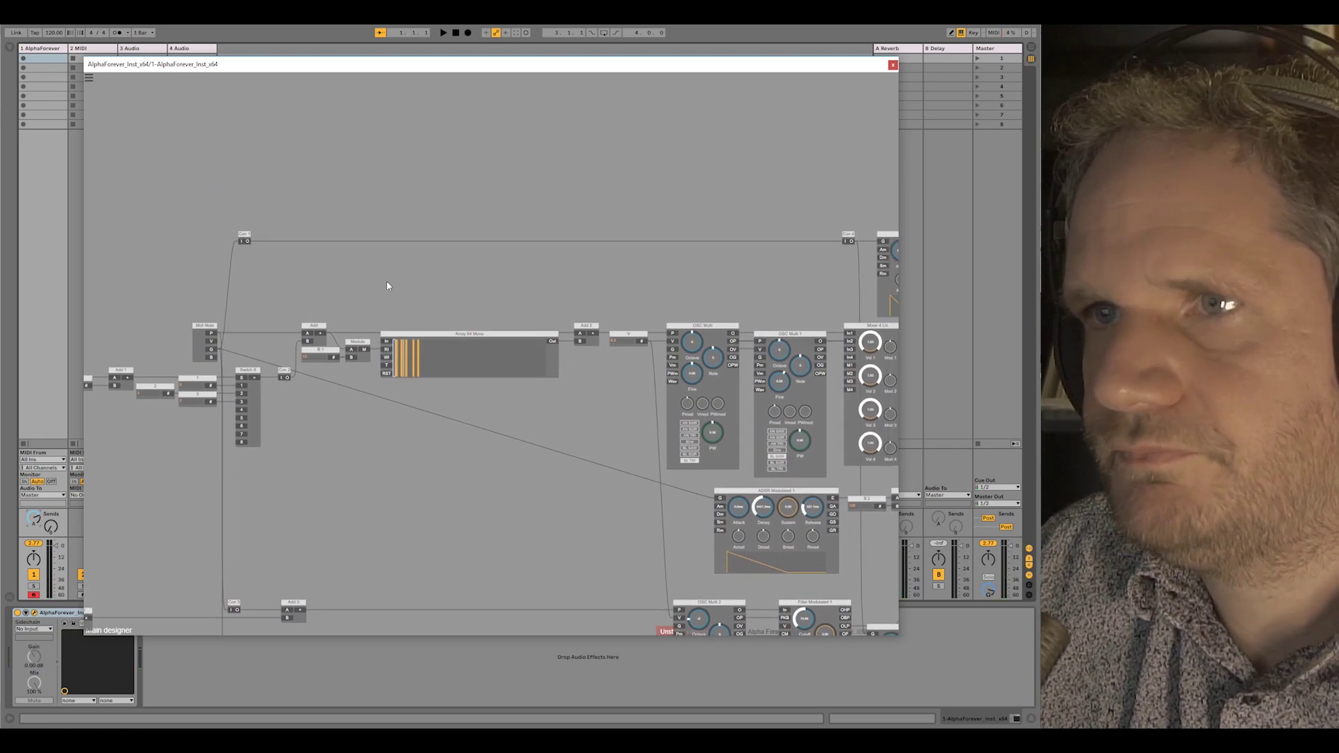
scroll(399, 283, down, 4)
drag(199, 163, 591, 361)
drag(581, 268, 555, 269)
click(579, 307)
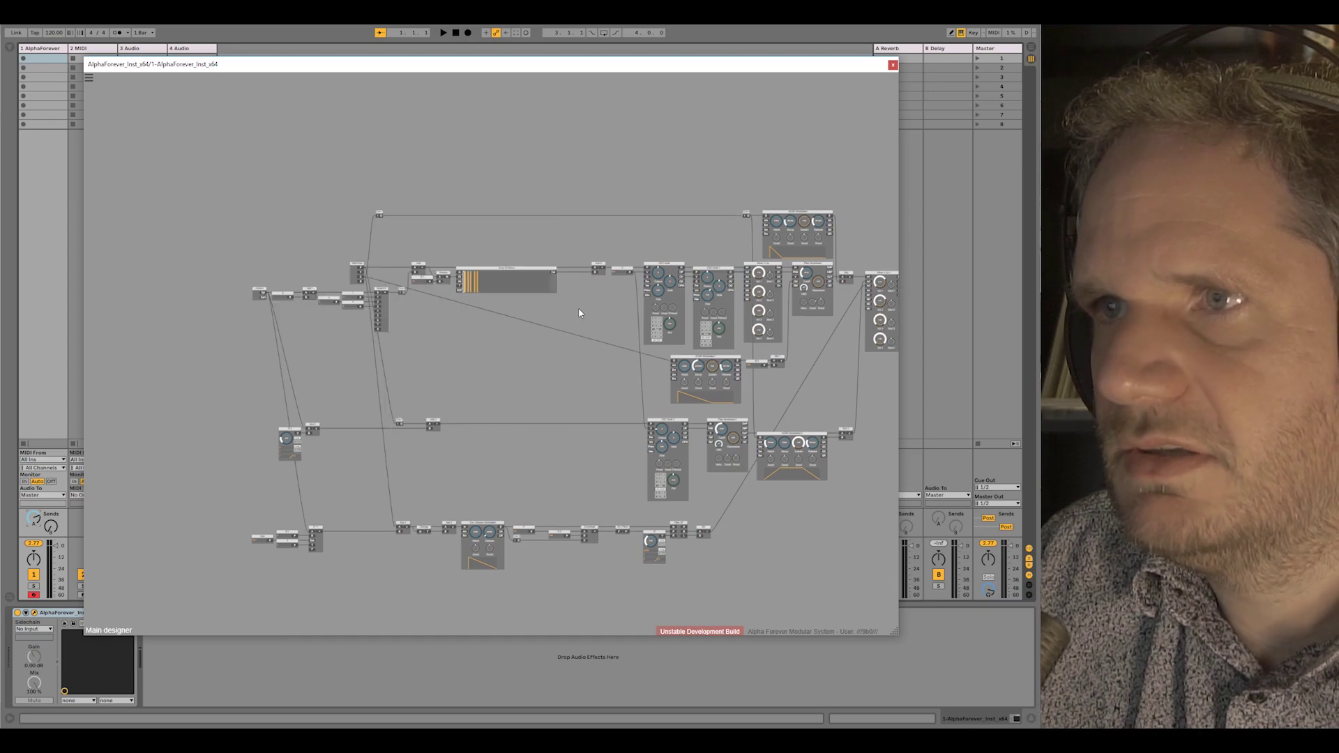
Step: Insert a Neg module into the connection between Array 64 Mono and Add 2
scroll(579, 304, up, 4)
right_click(571, 229)
text(neg)
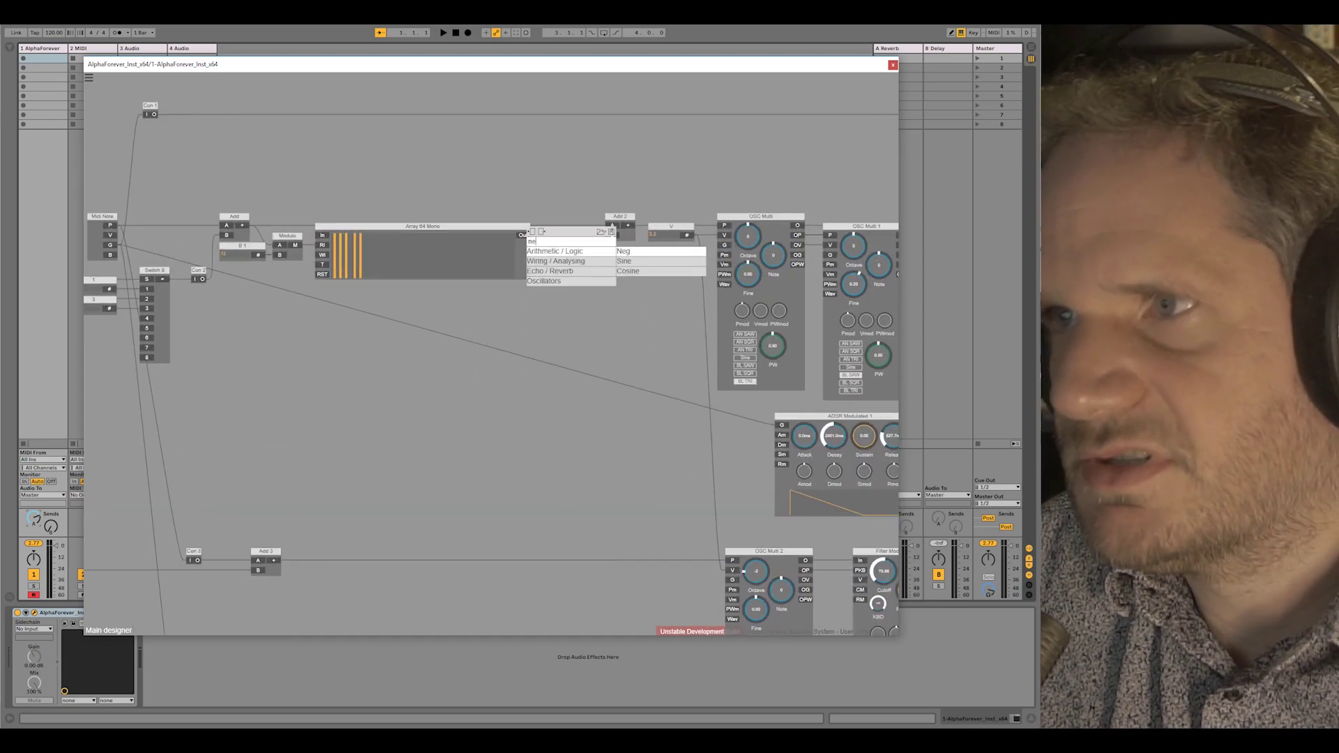
click(639, 253)
drag(583, 230, 572, 224)
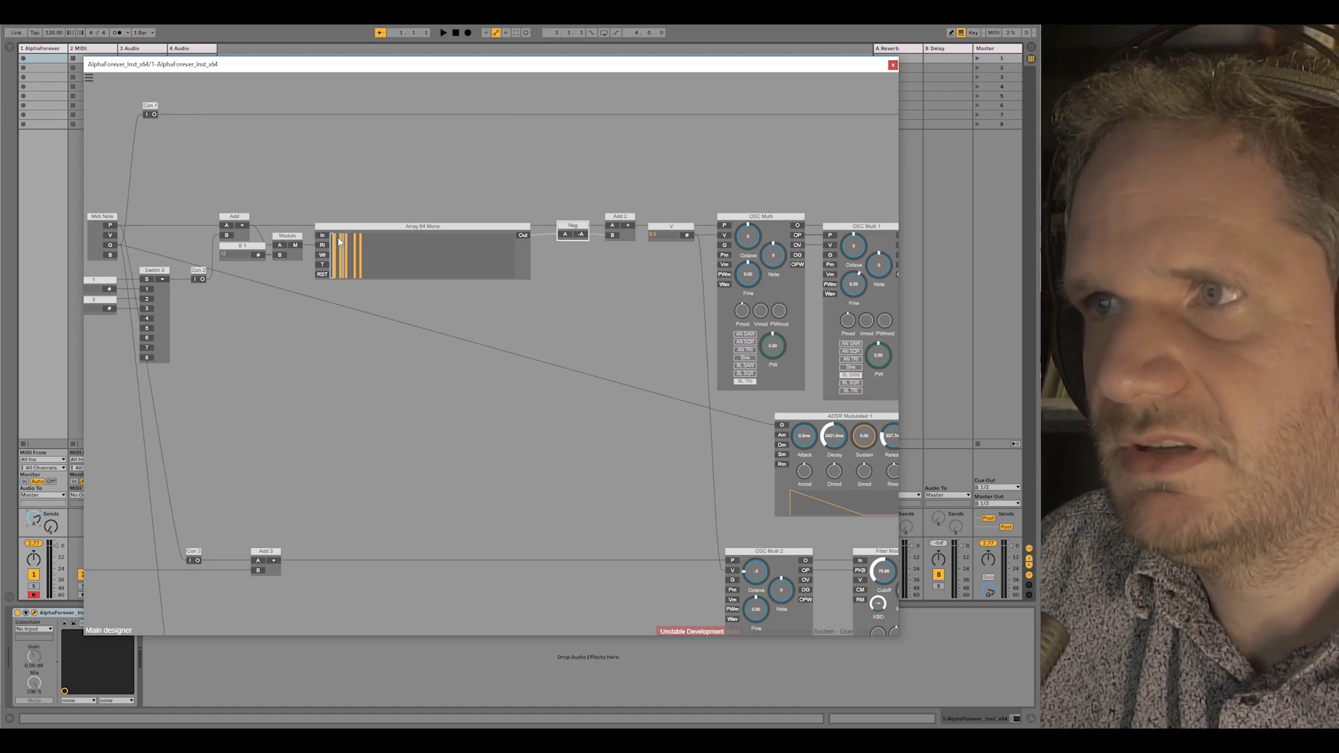
click(575, 307)
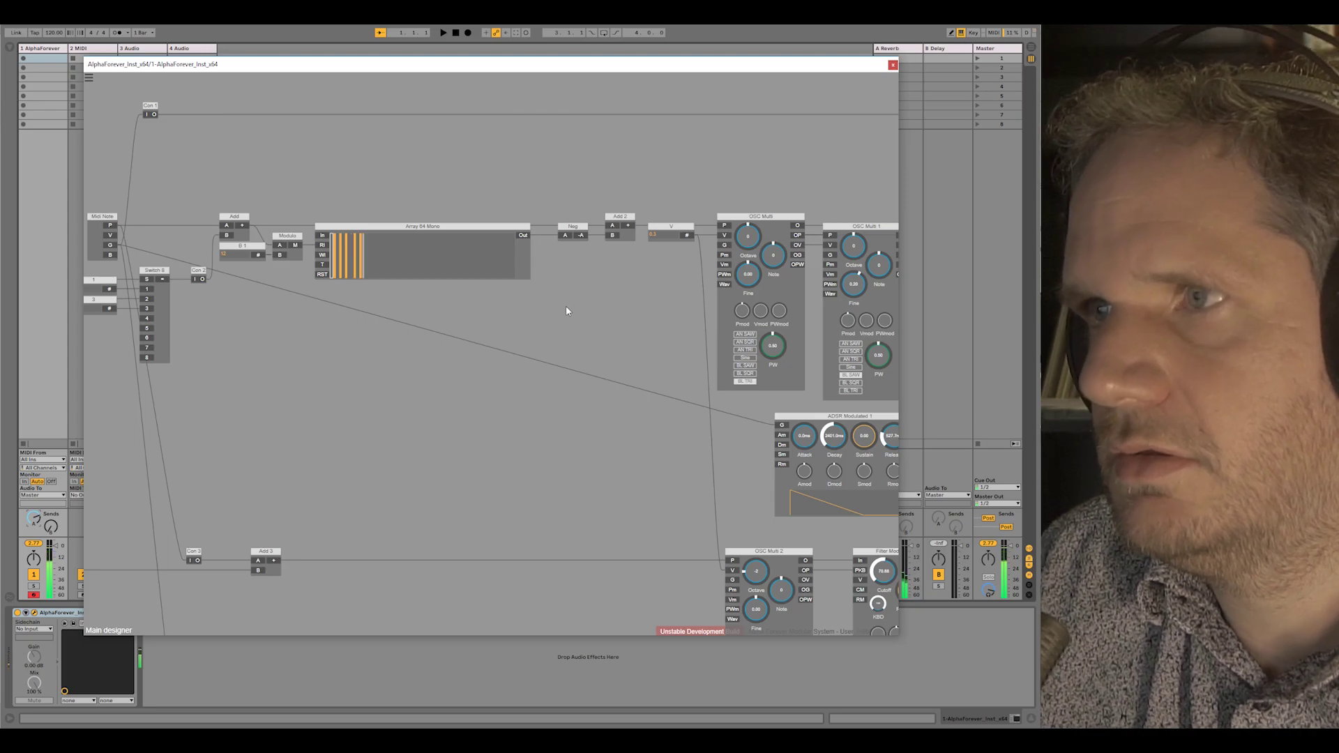
Step: Shift the two lower-left module groups left and nudge the Switch 8 and Con module column slightly left to tidy the cables
scroll(558, 310, down, 5)
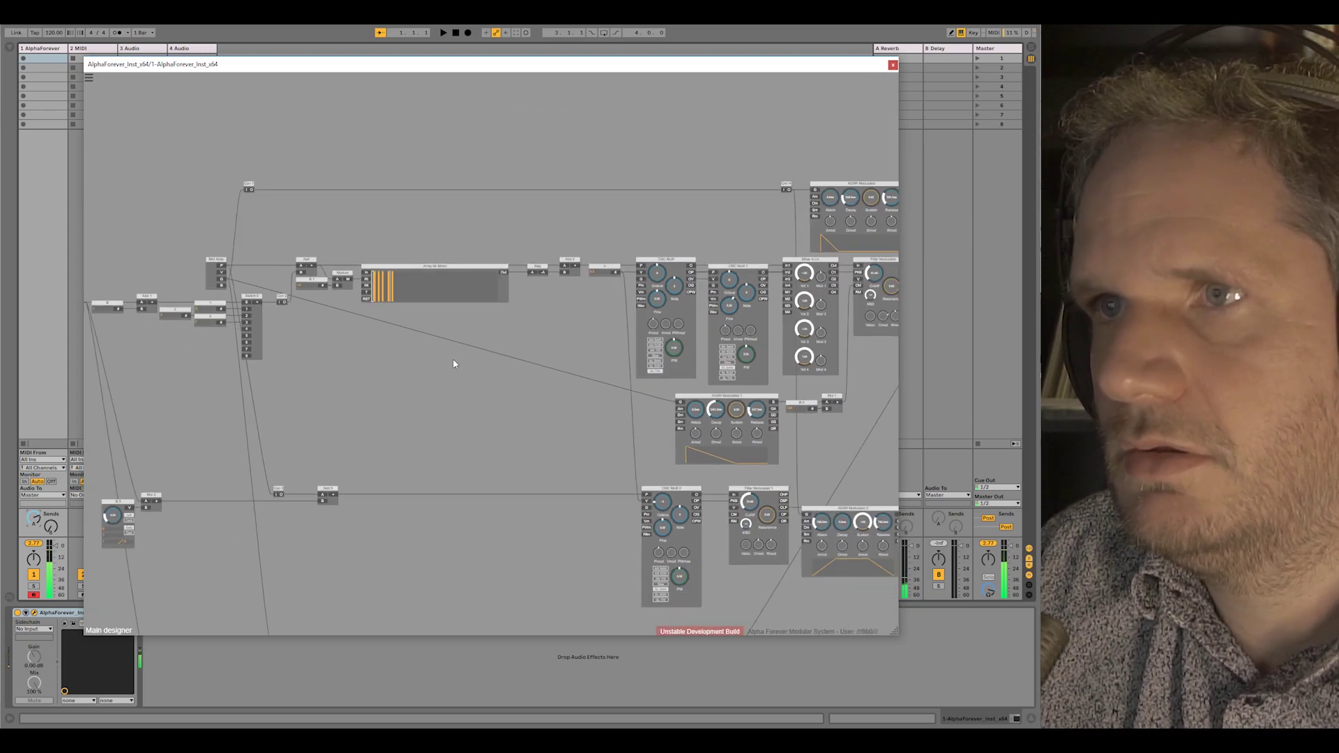
mouse_move(473, 198)
mouse_down()
mouse_move(494, 198)
mouse_move(477, 198)
mouse_up()
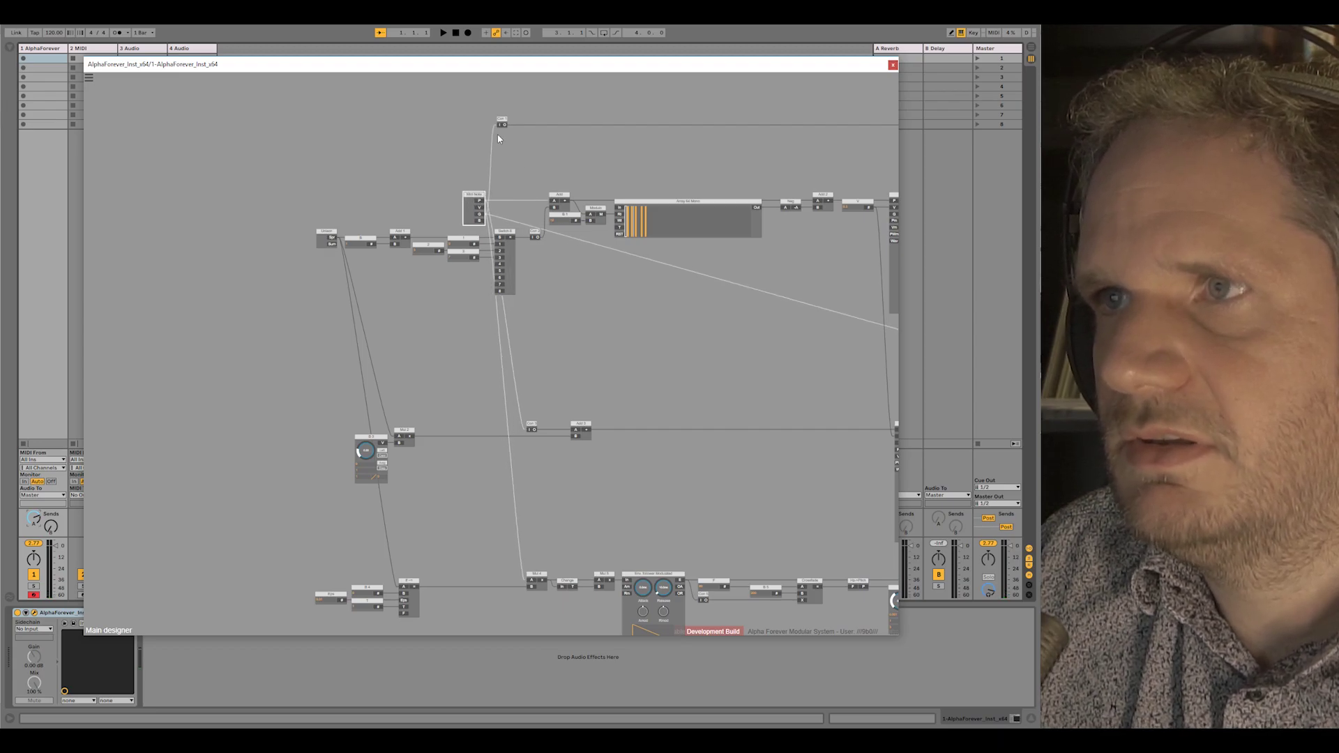
drag(309, 398, 455, 634)
drag(404, 433, 360, 433)
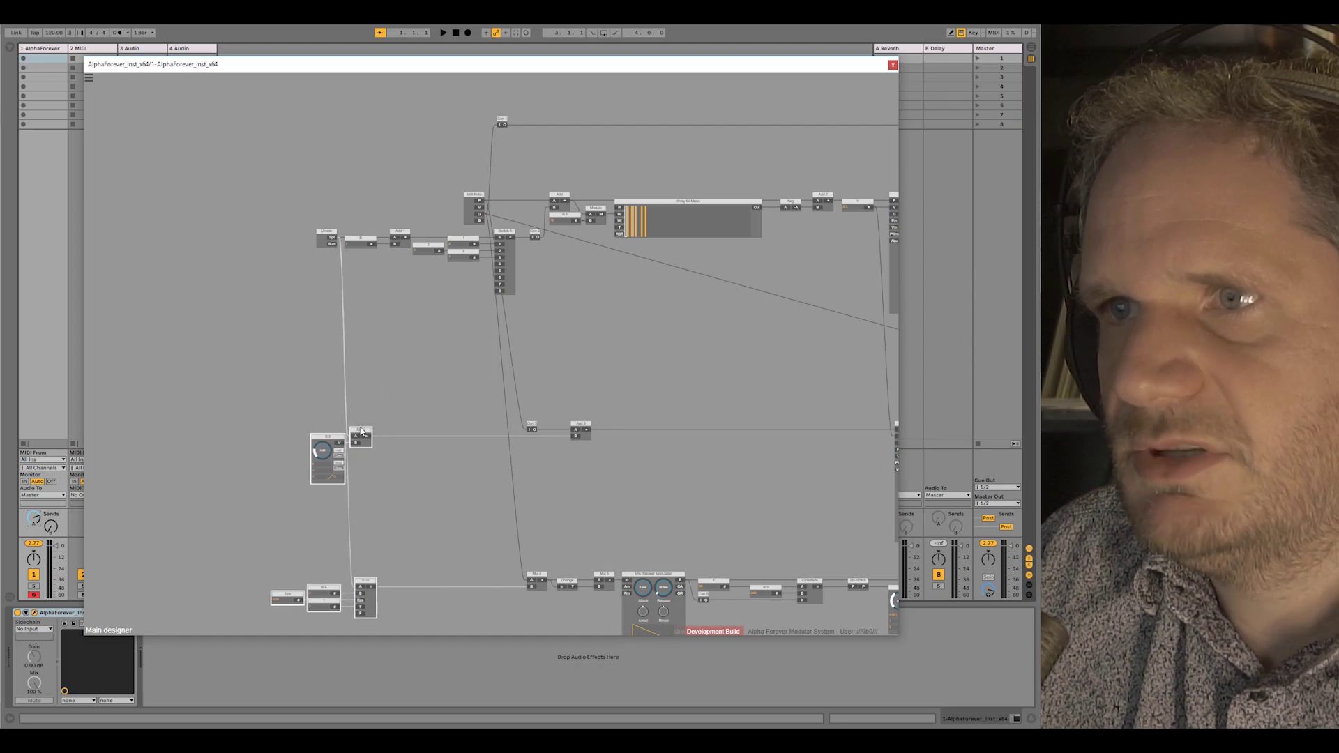
drag(493, 105, 555, 628)
mouse_move(541, 579)
mouse_down()
mouse_move(510, 580)
mouse_move(549, 579)
mouse_move(536, 578)
mouse_up()
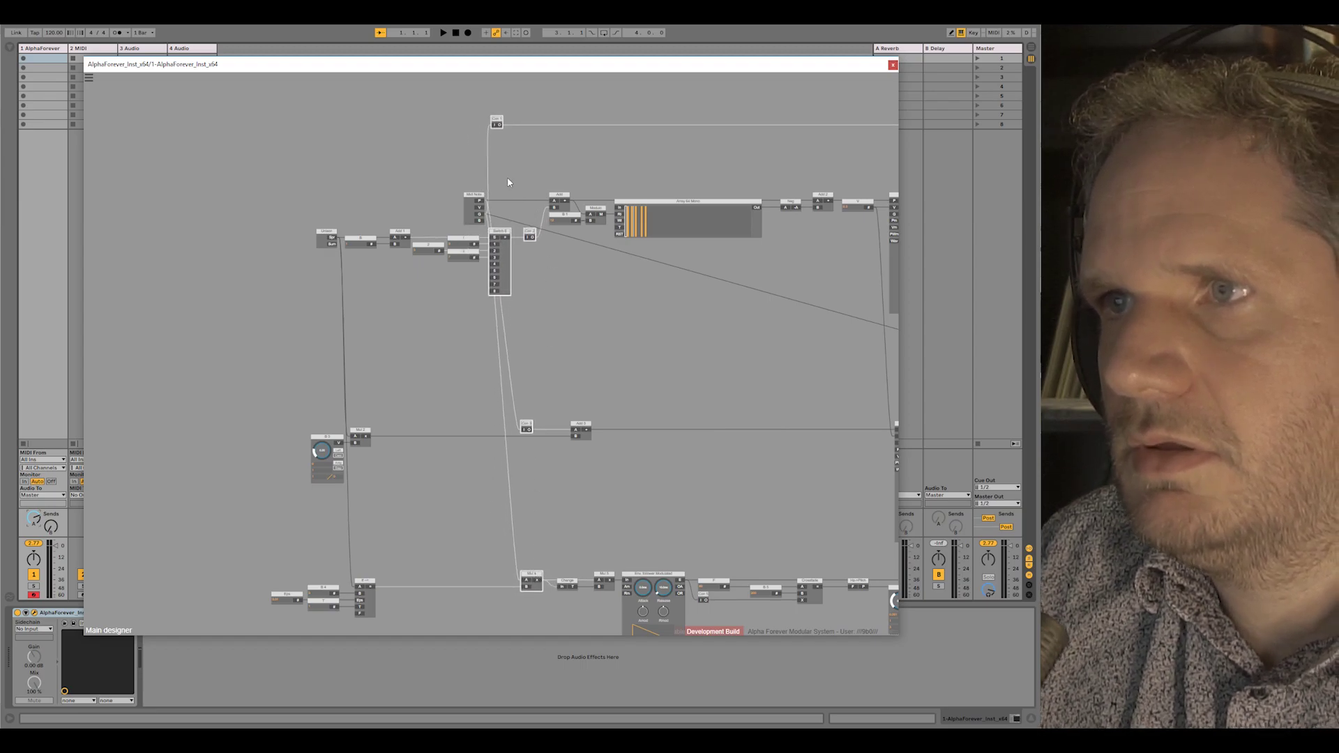
Step: Align the Midi Note module vertically with Switch 8, directly above it
mouse_move(481, 196)
mouse_down()
mouse_move(447, 199)
mouse_move(509, 202)
mouse_move(494, 202)
mouse_up()
click(501, 236)
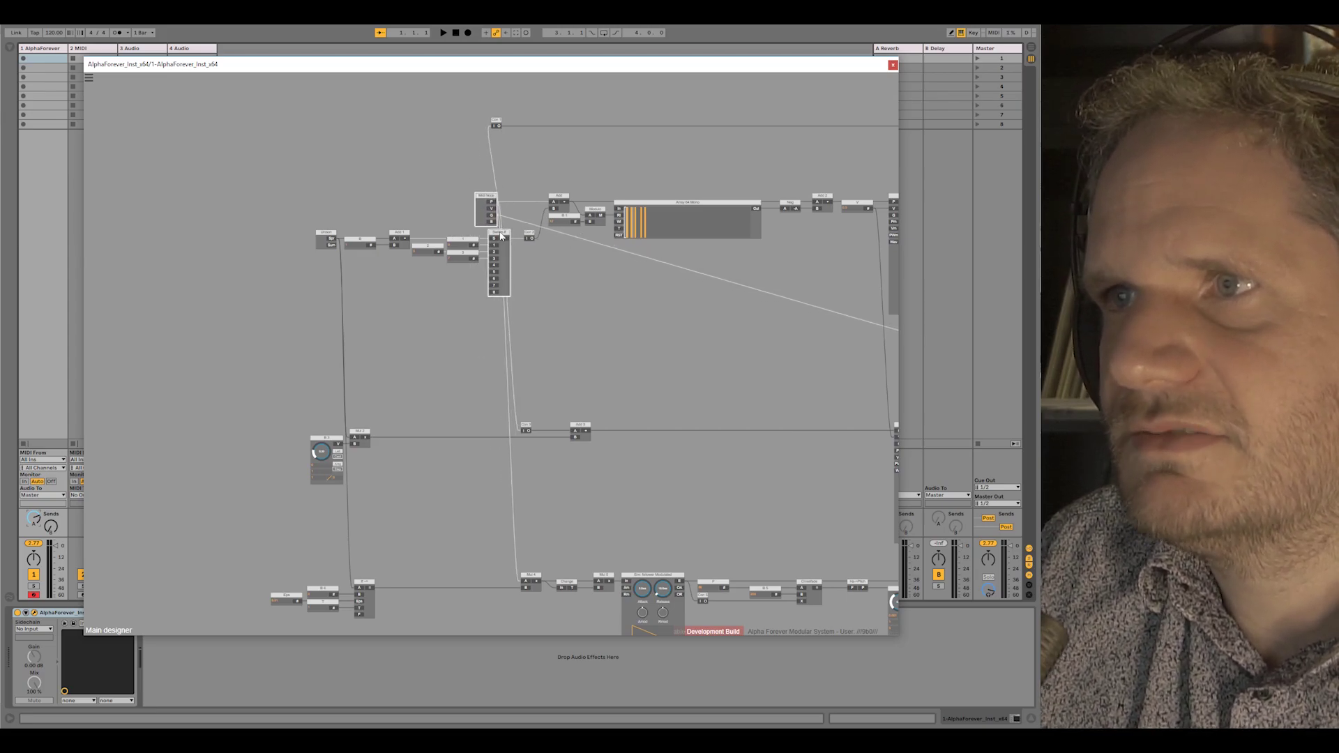
key(a)
click(542, 102)
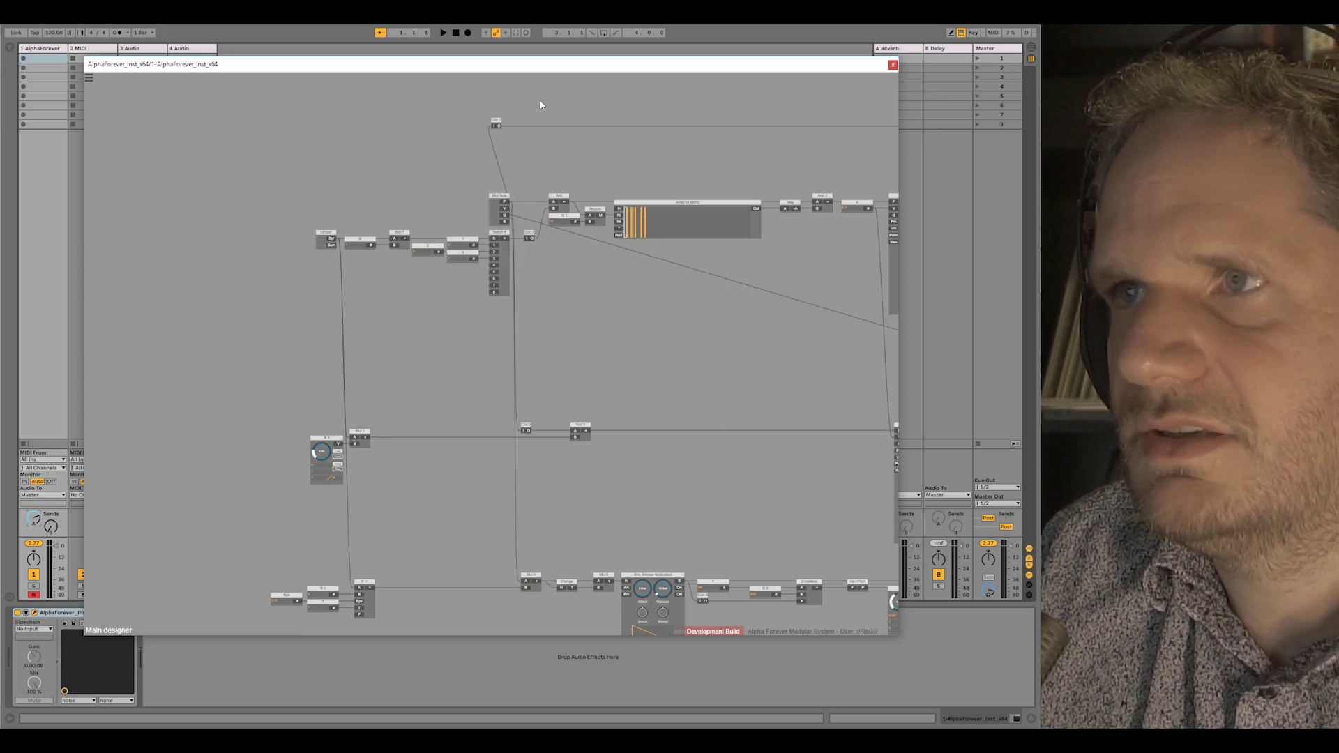
Step: Move the topmost Con module to the right and align it with the Con module beside Switch 8
drag(494, 126, 528, 126)
shift+click(528, 232)
key(a)
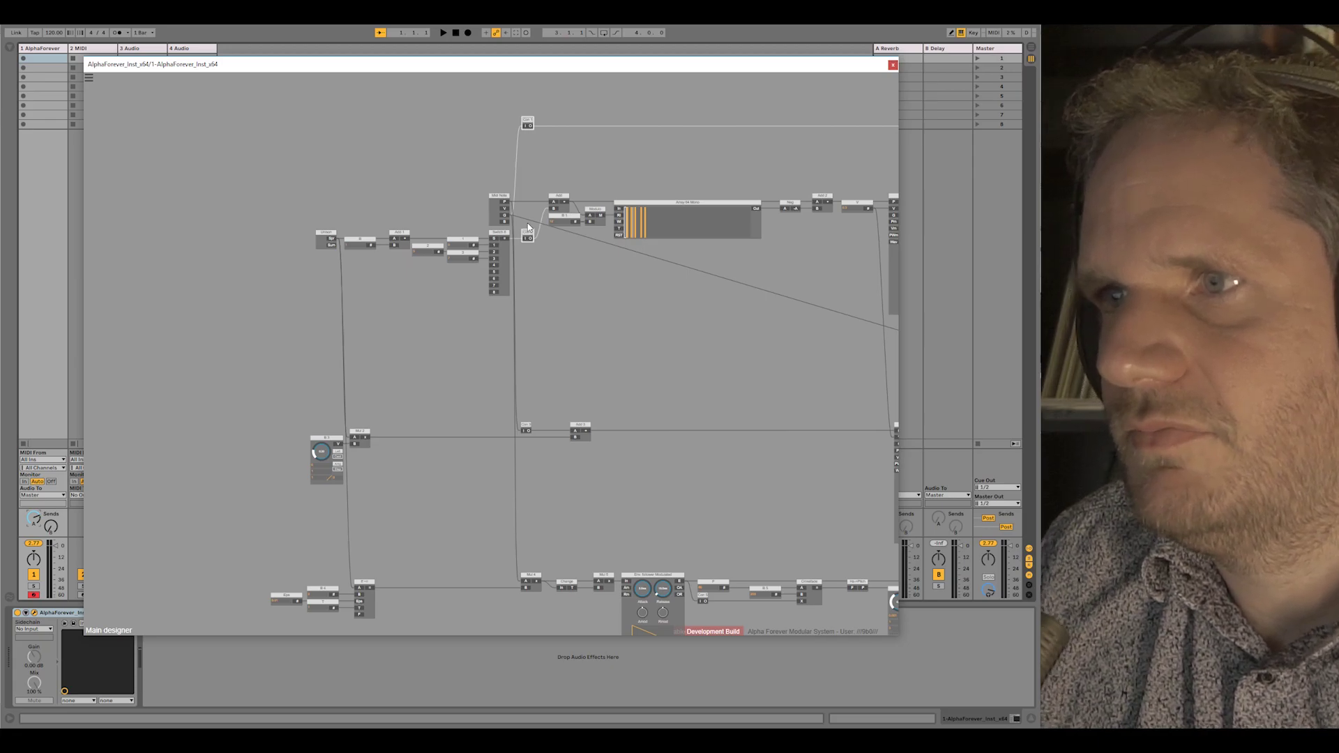
scroll(610, 321, down, 3)
drag(628, 326, 330, 313)
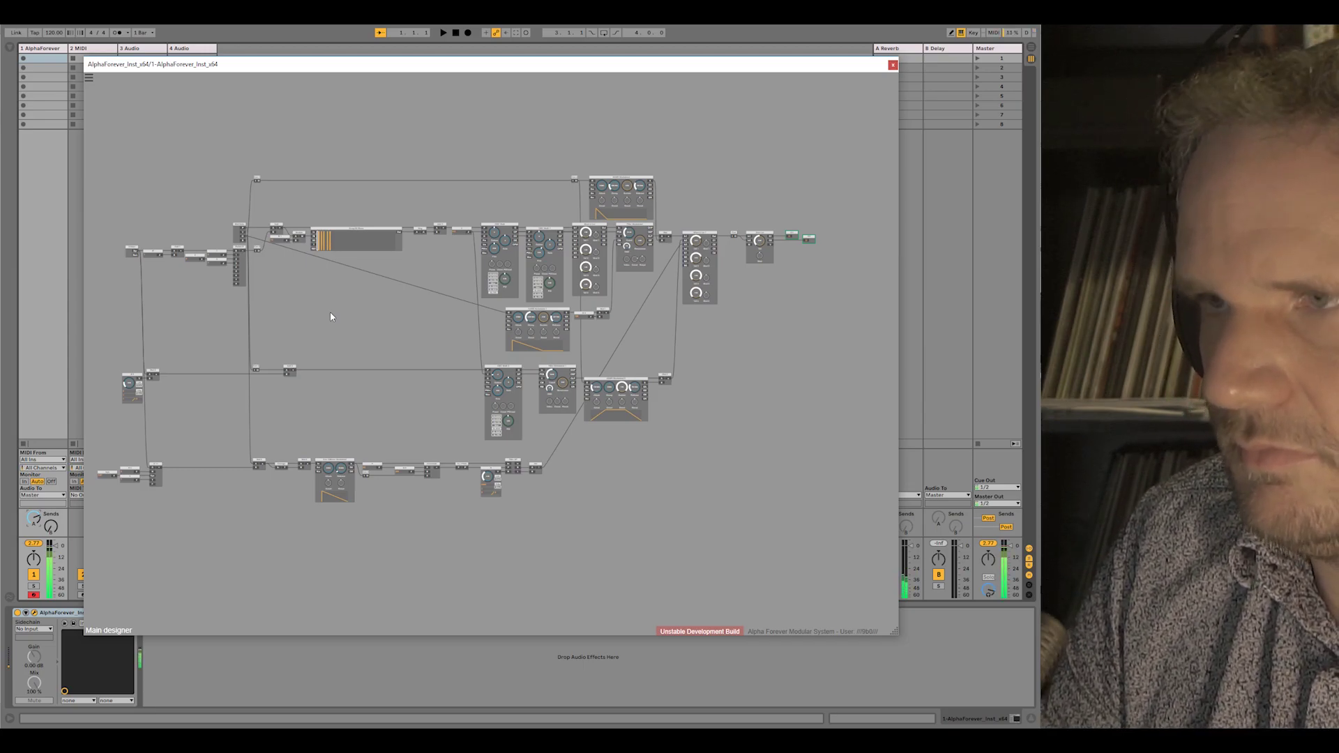
scroll(376, 275, up, 3)
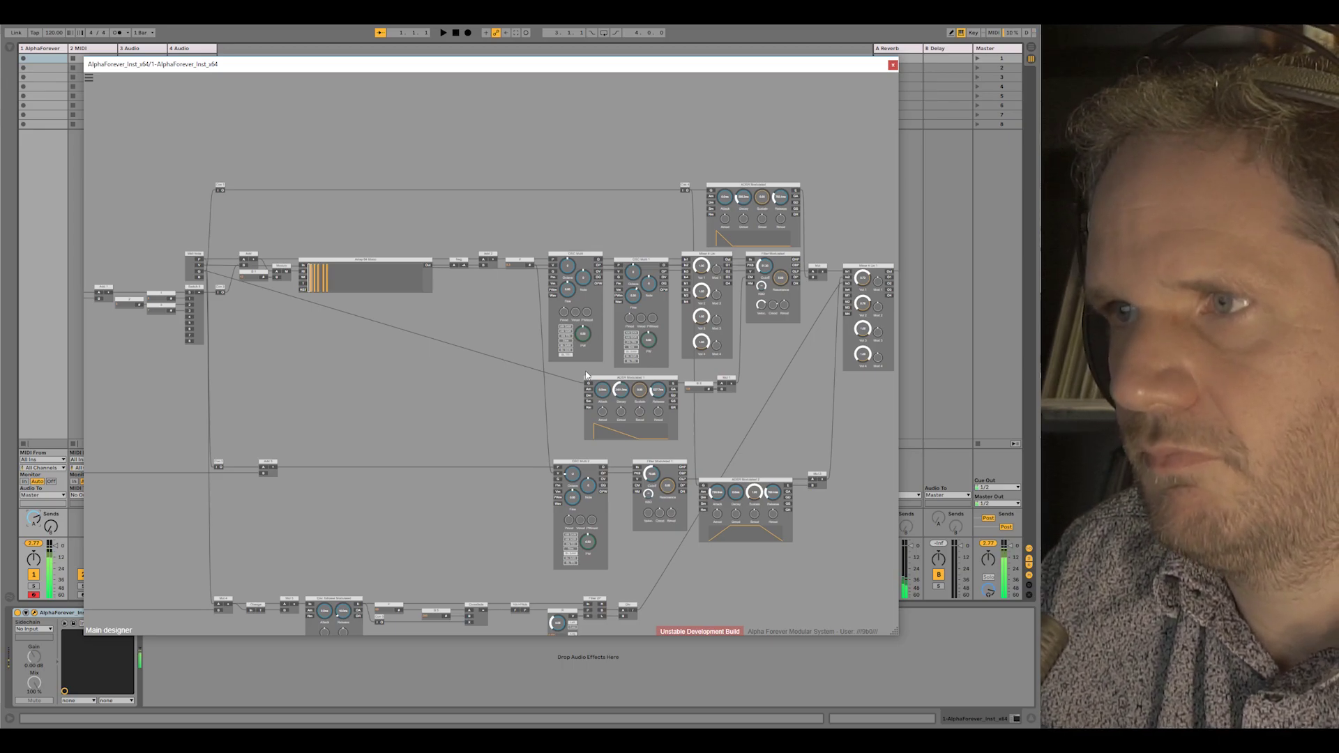
scroll(563, 382, down, 5)
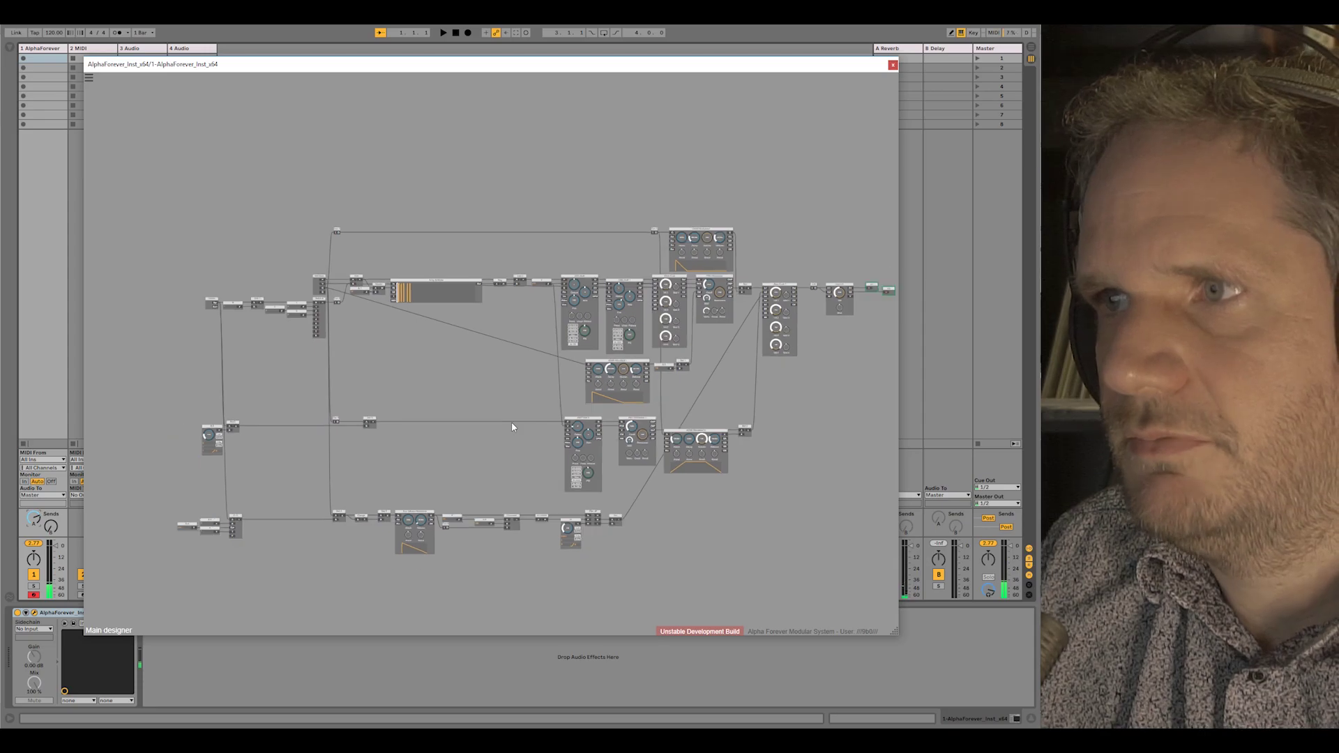